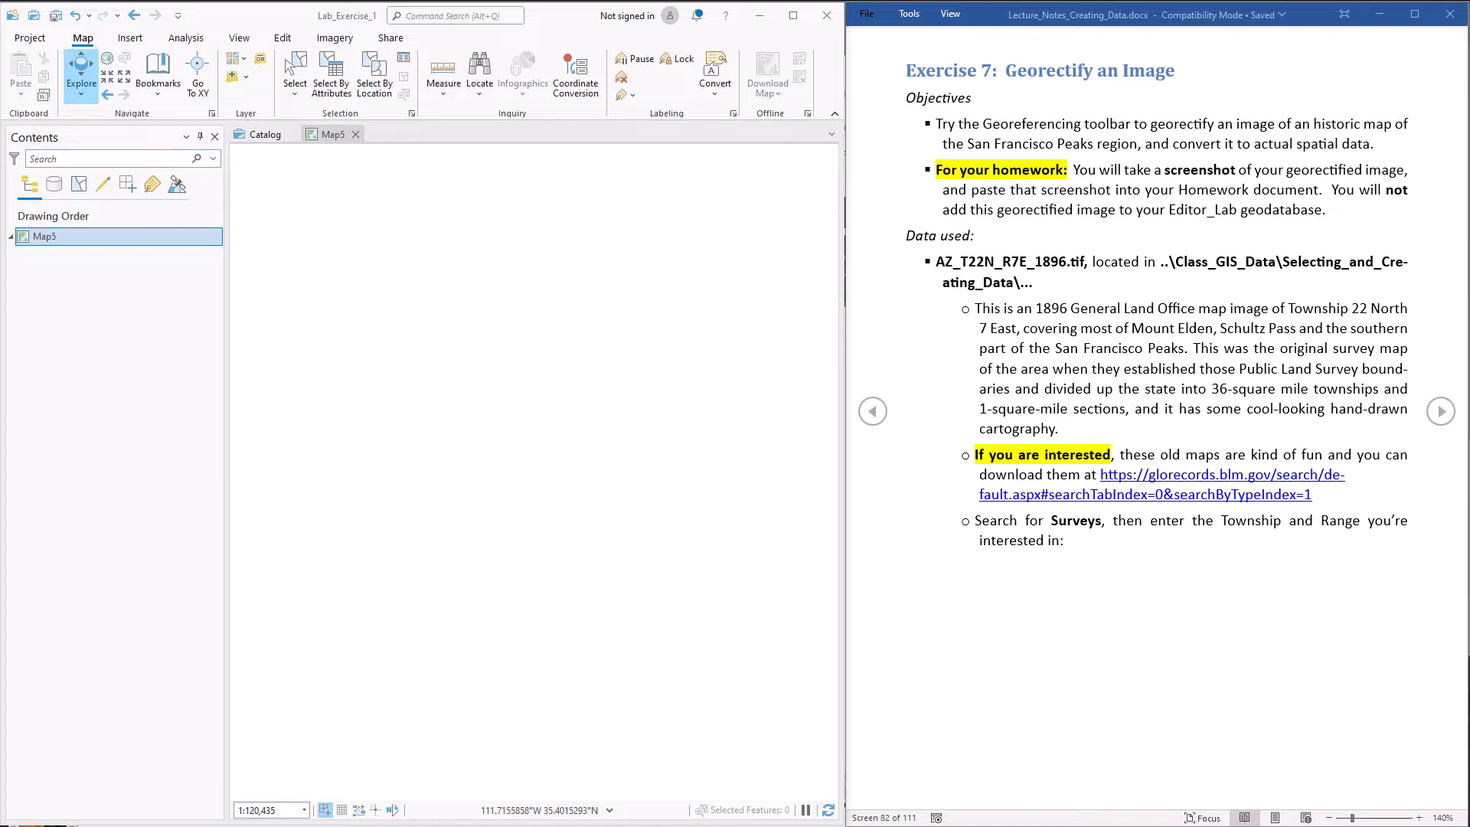
# Switch to the BLM GLO Records page in the browser and search Arizona surveys for Township 22 North, Range 7 East
pyautogui.hotkey('alt', 'Tab')
pyautogui.moveTo(1268, 196); pyautogui.dragTo(919, 160)
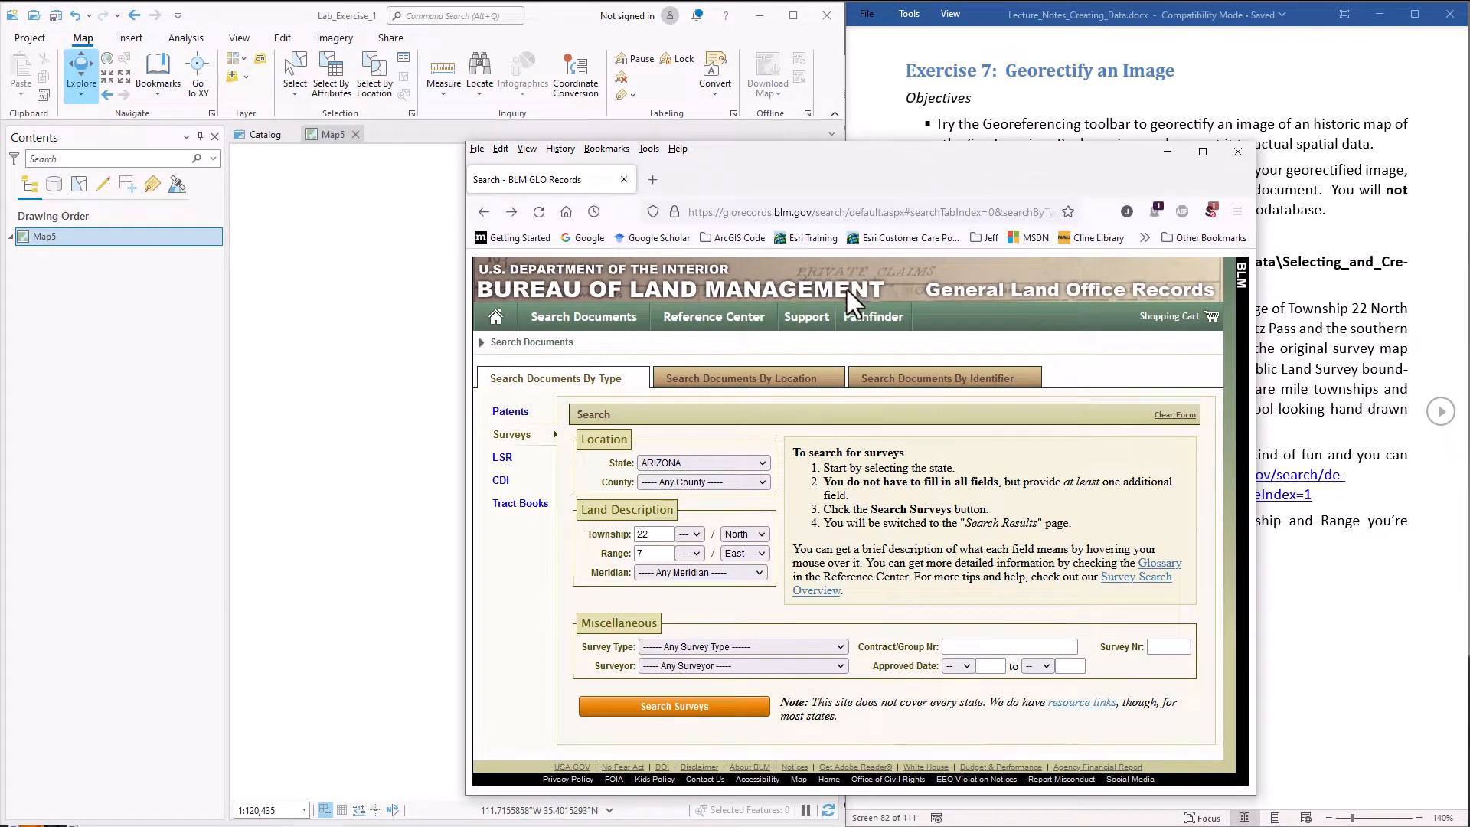
pyautogui.click(876, 214)
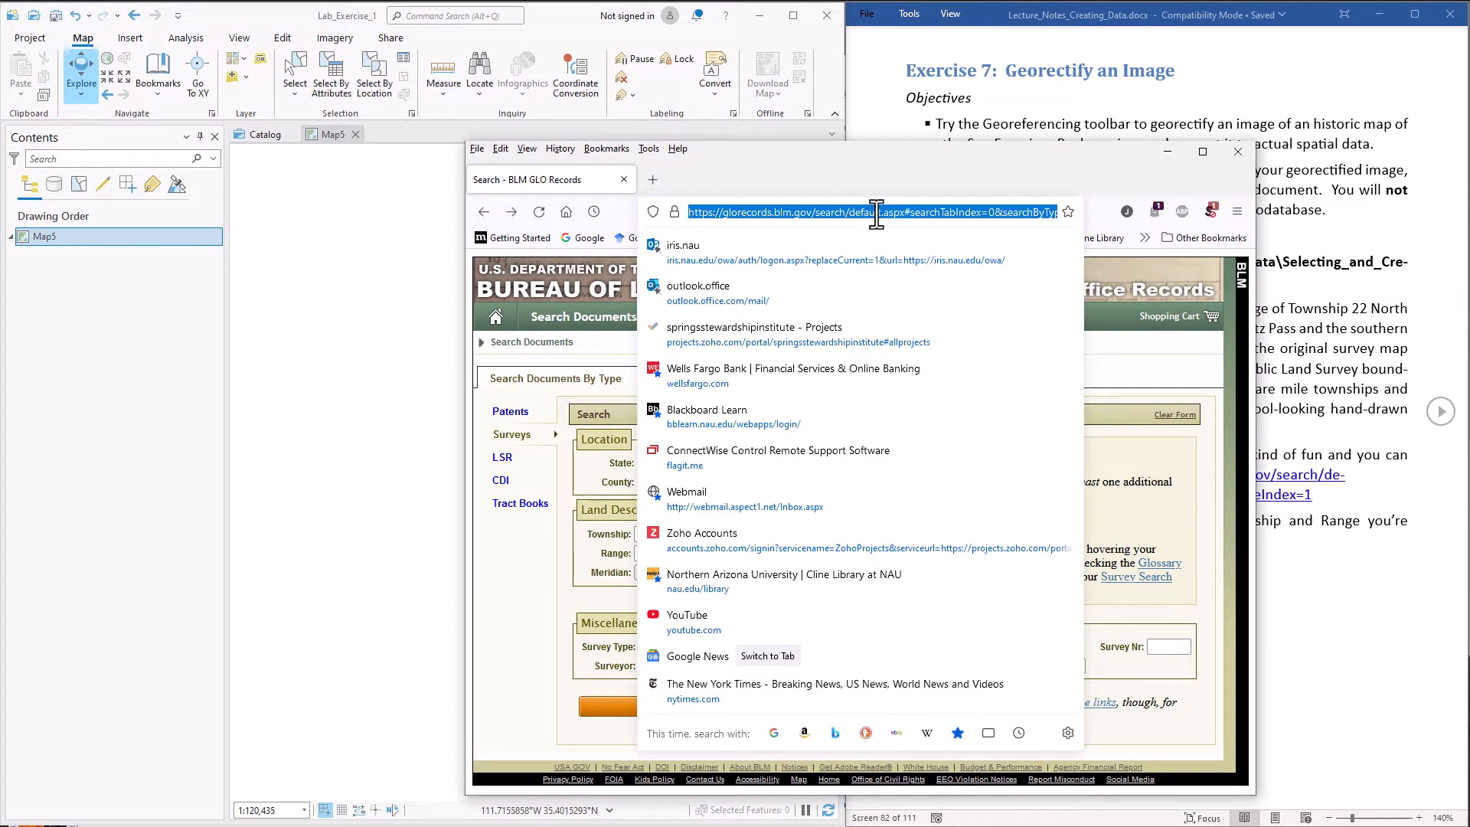
pyautogui.press('Escape')
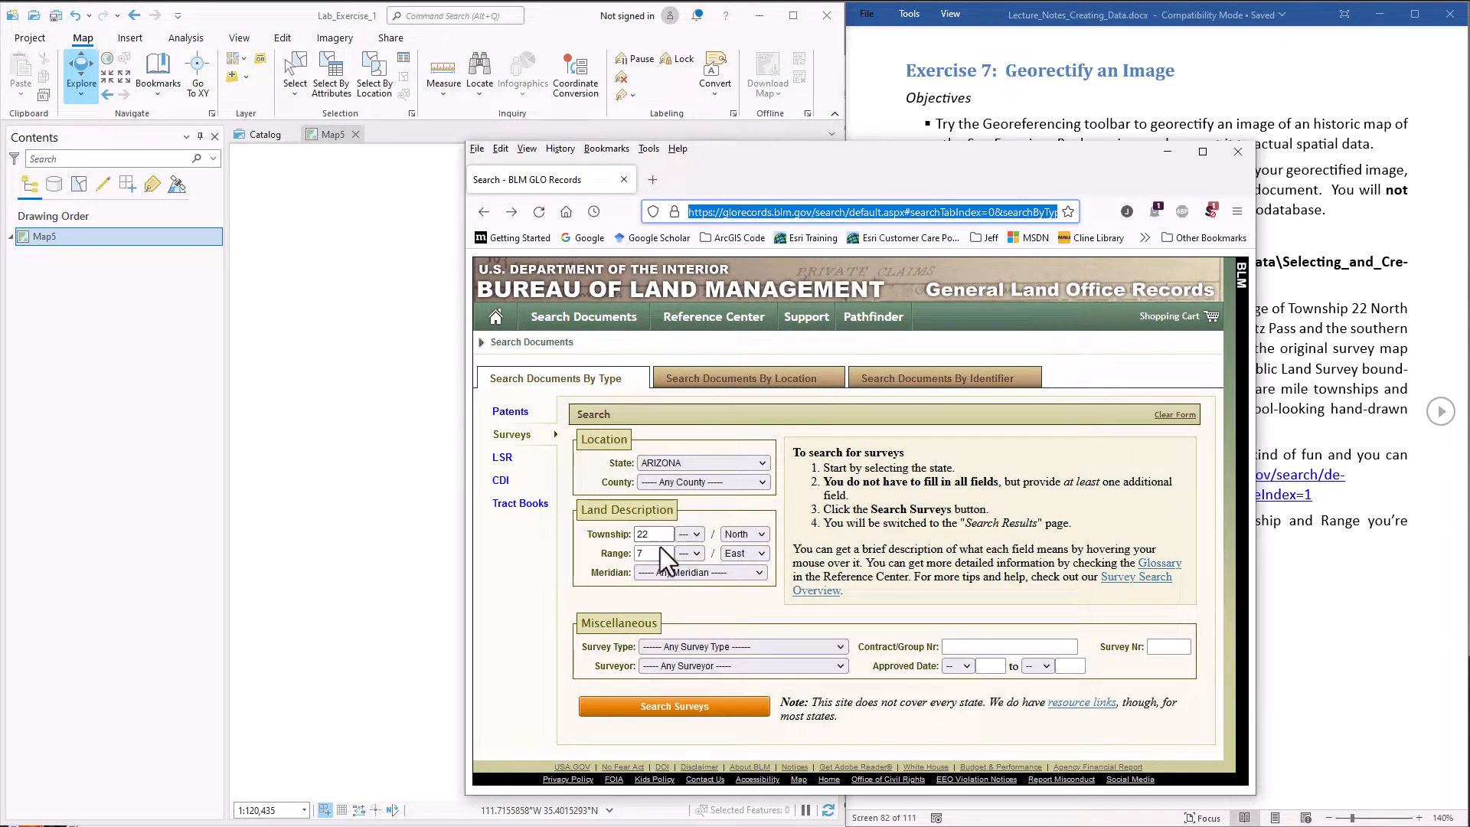
pyautogui.click(657, 708)
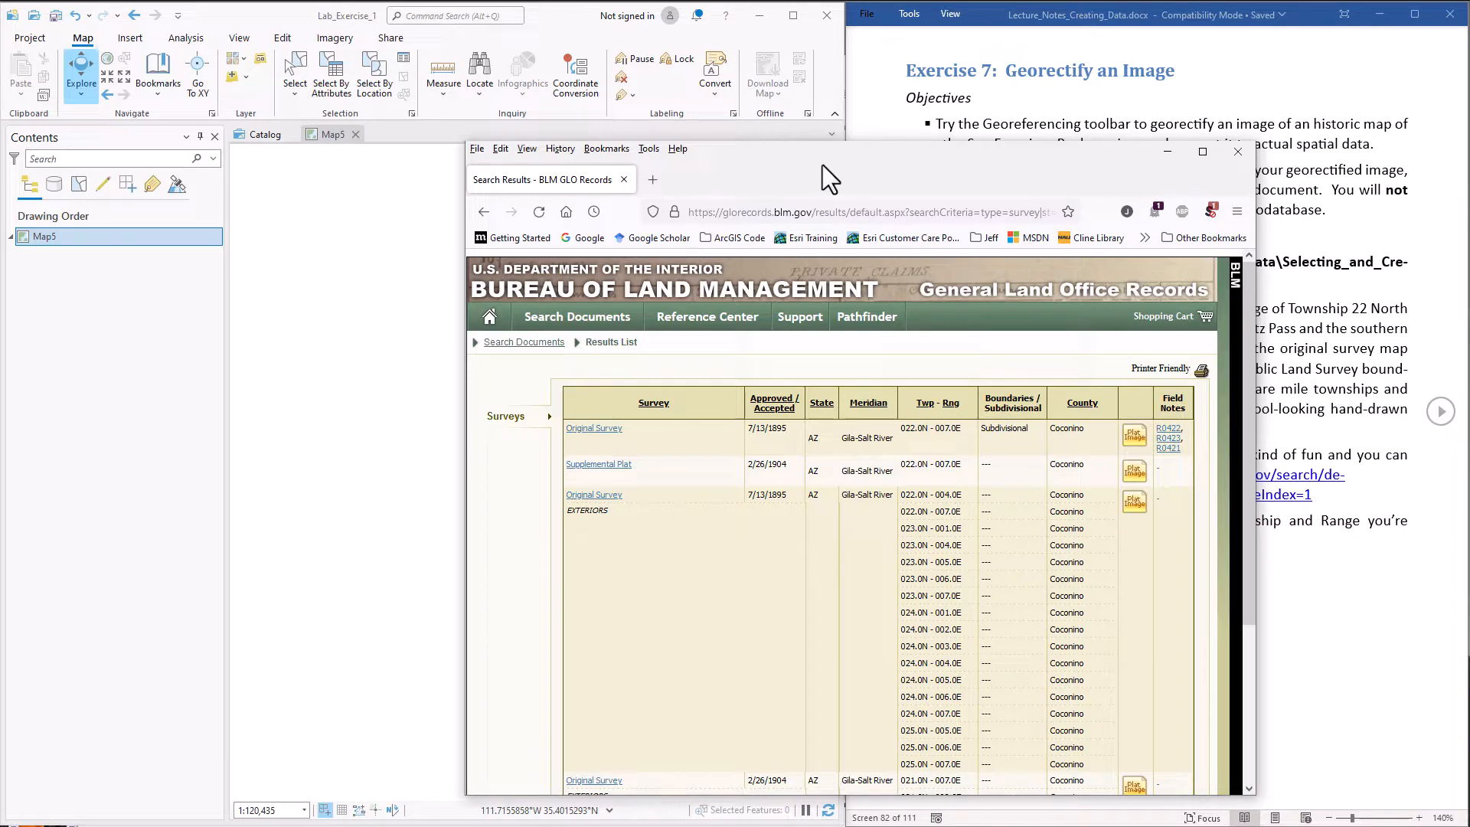
pyautogui.moveTo(820, 155); pyautogui.dragTo(1469, 191)
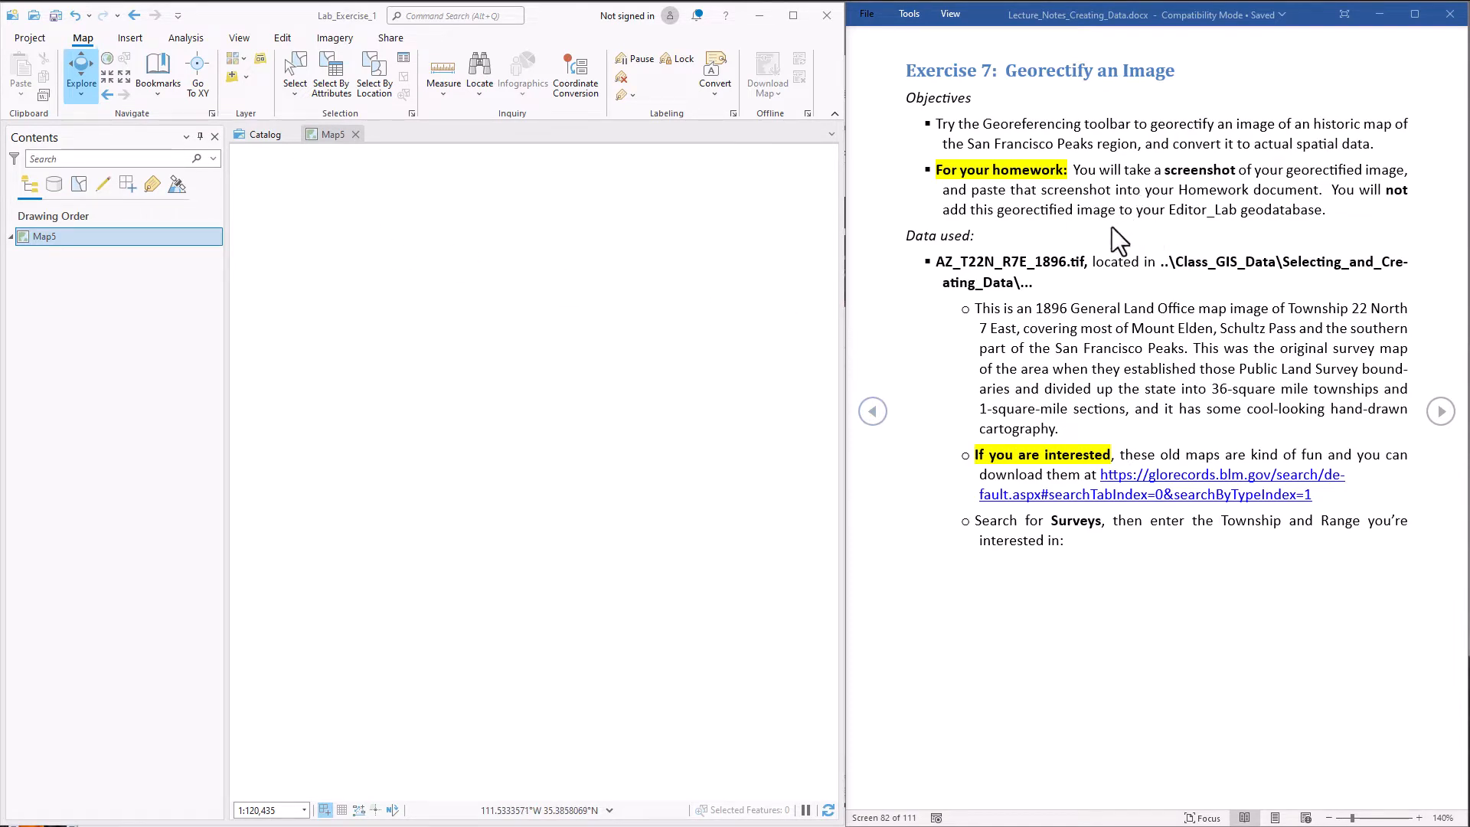
# Add the Coconino_PLSS_Dissolve_to_QSection feature class from Coconino_PLSS_Data.gdb to the map
pyautogui.scroll(-1, 1106, 182)
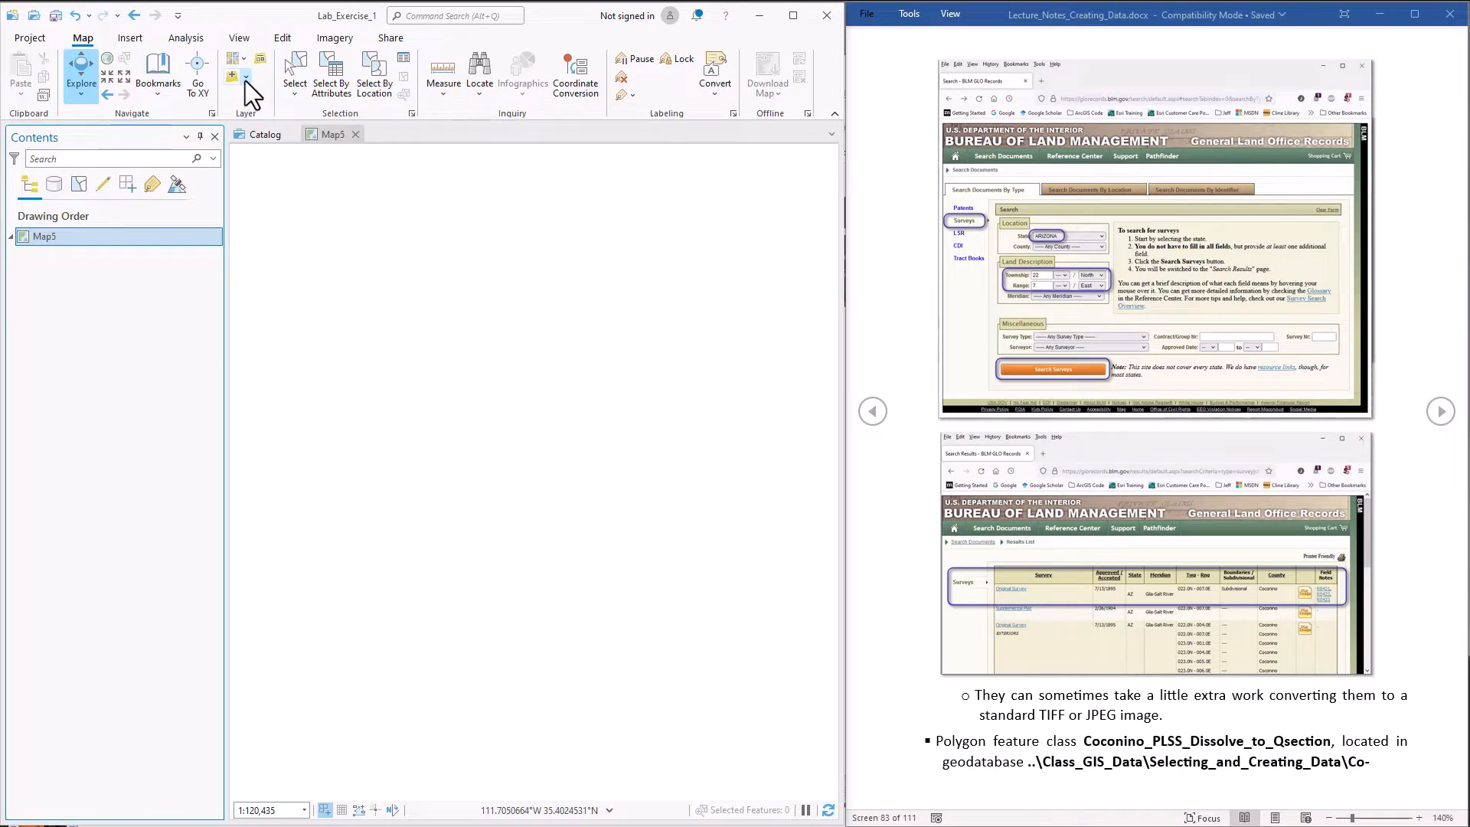
pyautogui.click(246, 77)
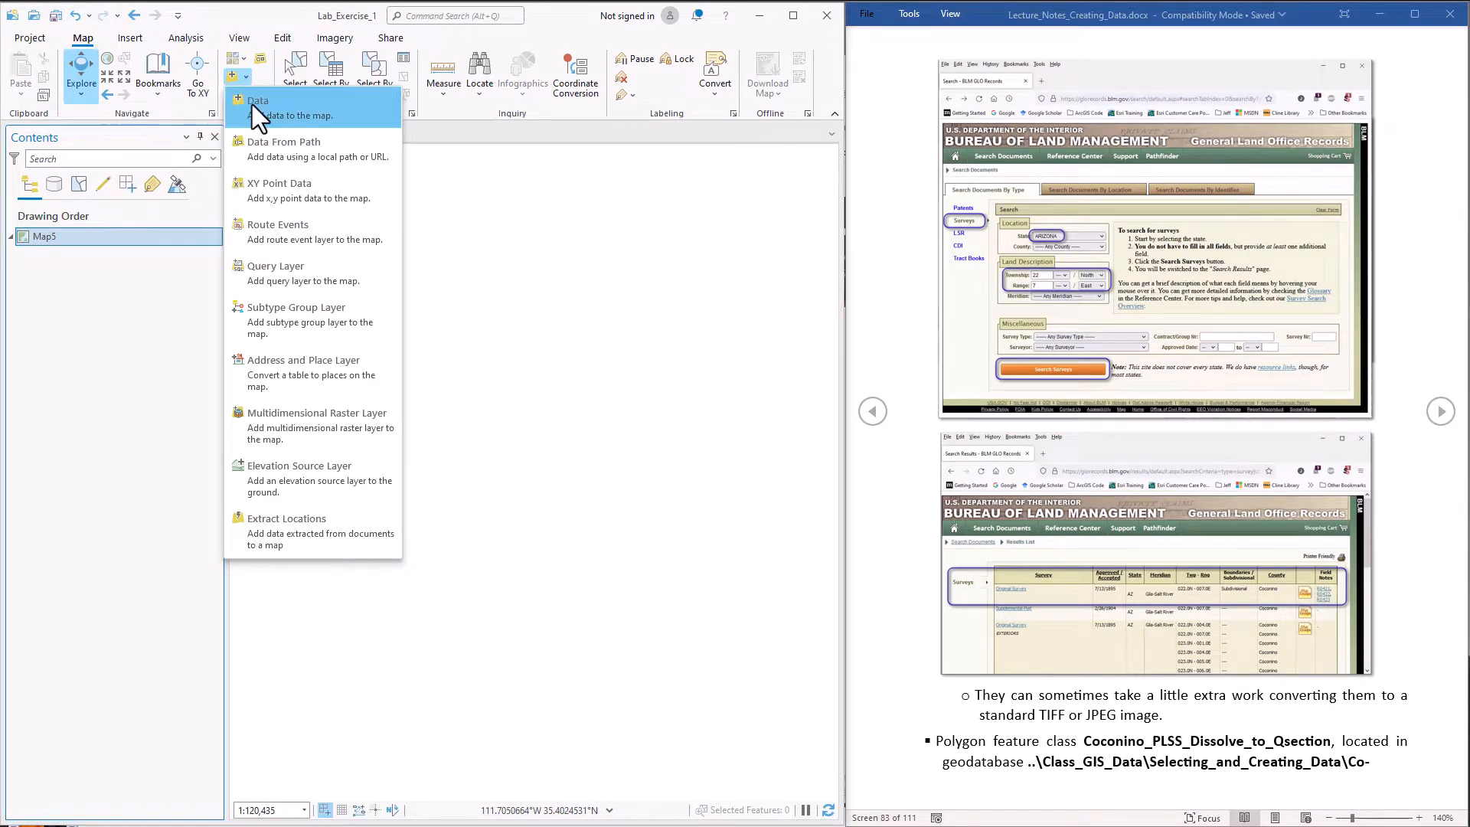
pyautogui.click(251, 104)
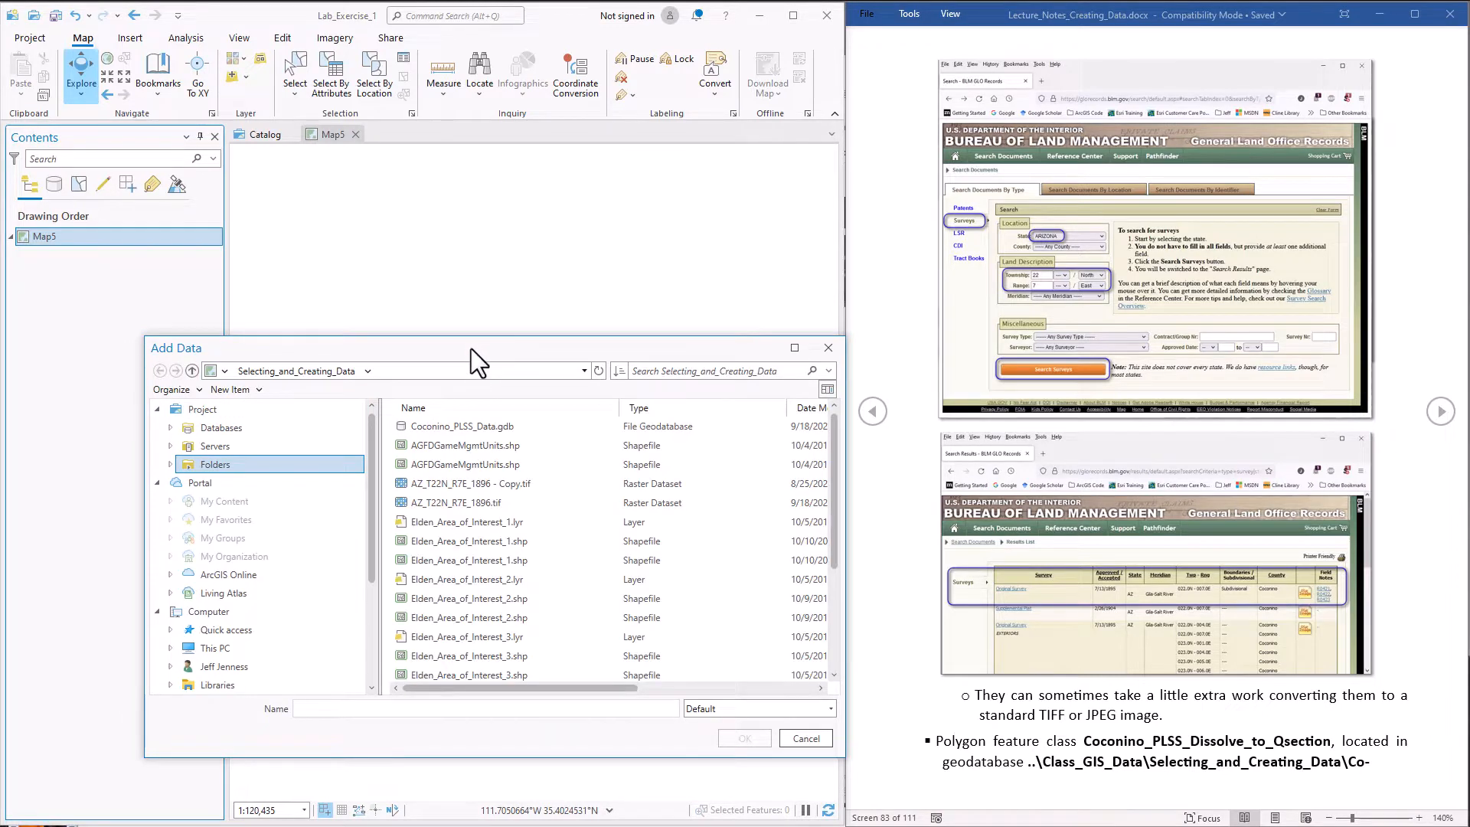
pyautogui.click(461, 426)
pyautogui.doubleClick(461, 425)
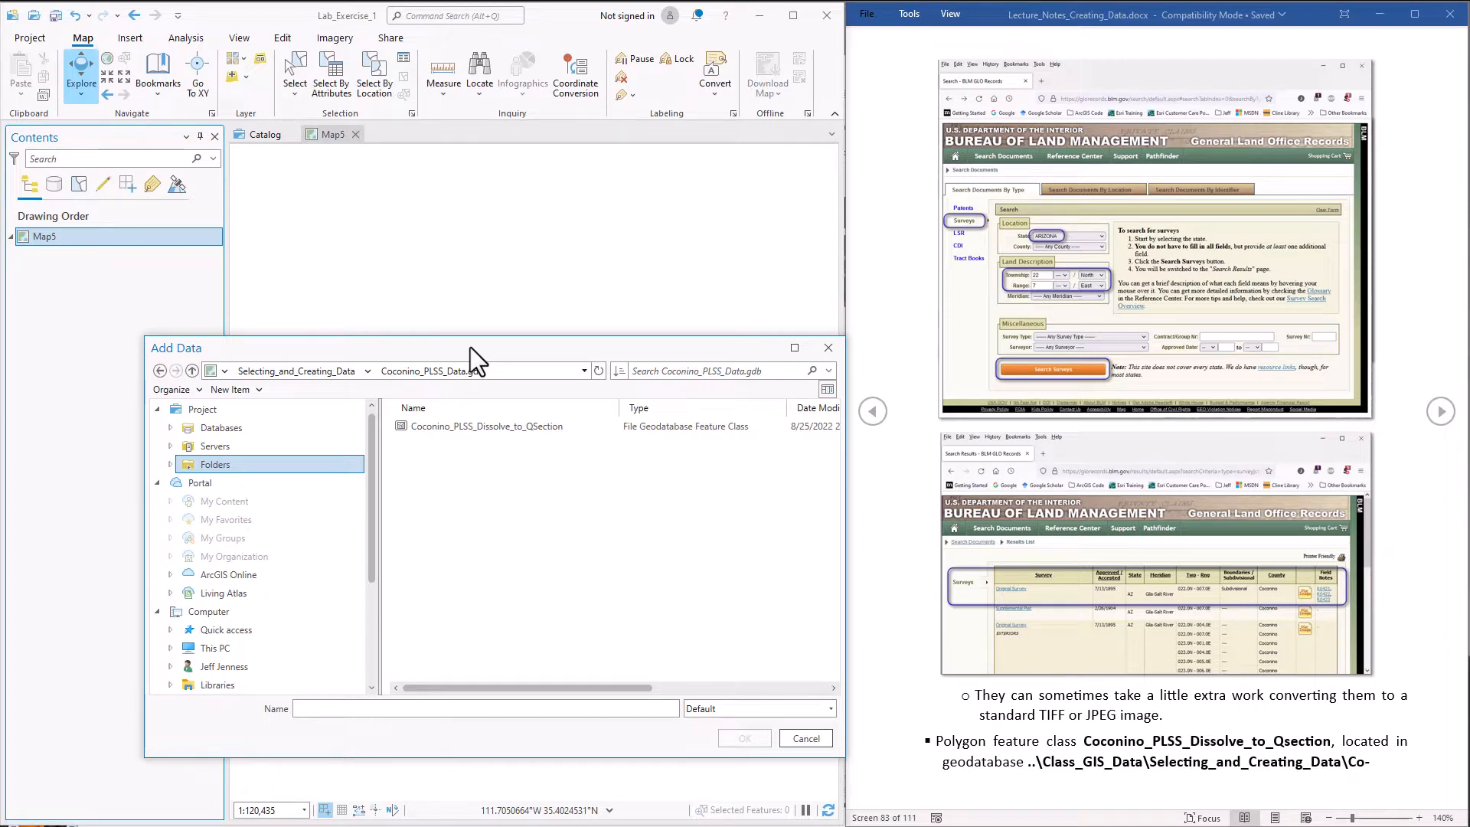
pyautogui.click(467, 426)
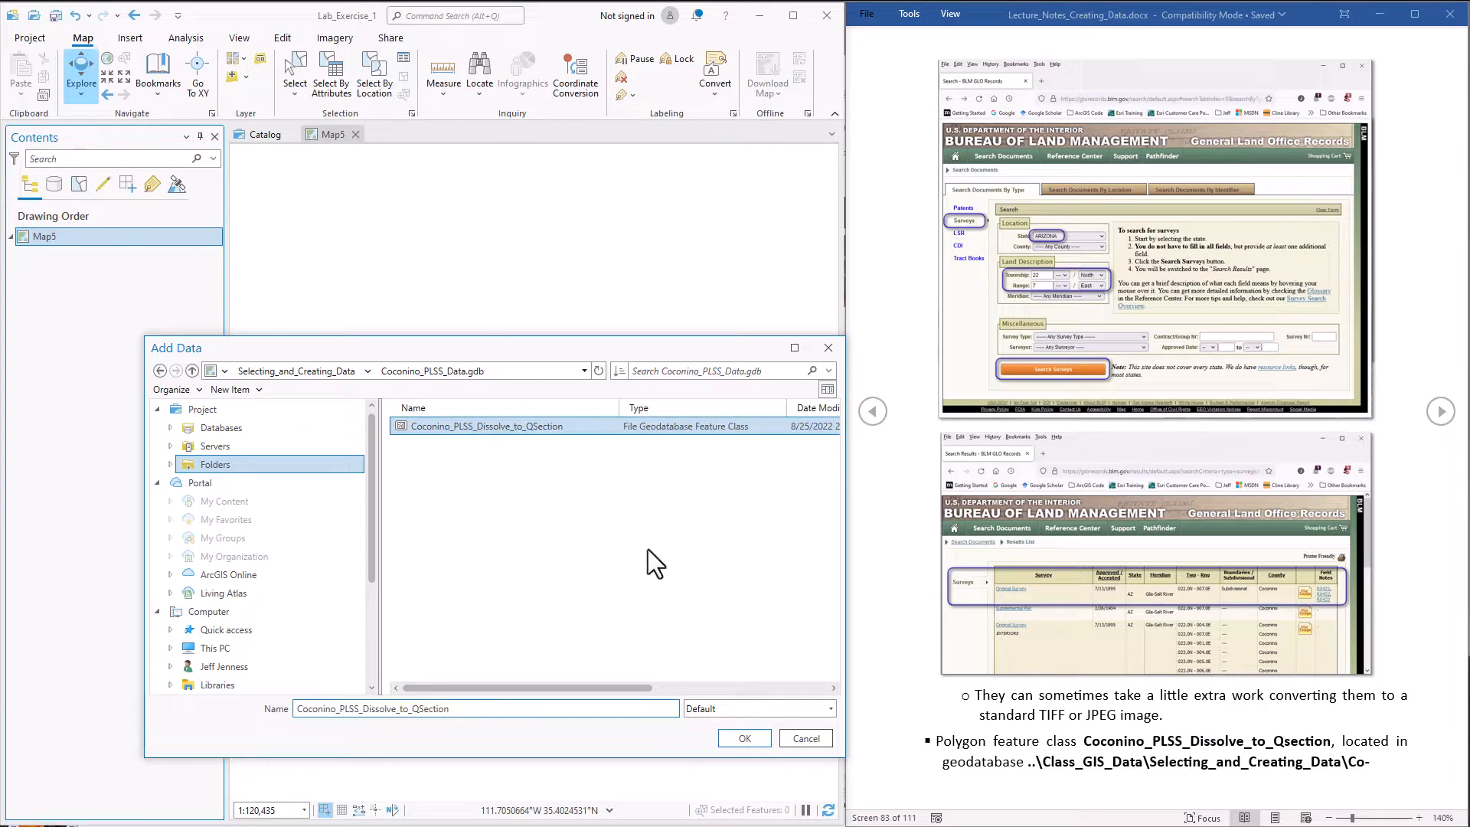
pyautogui.click(744, 739)
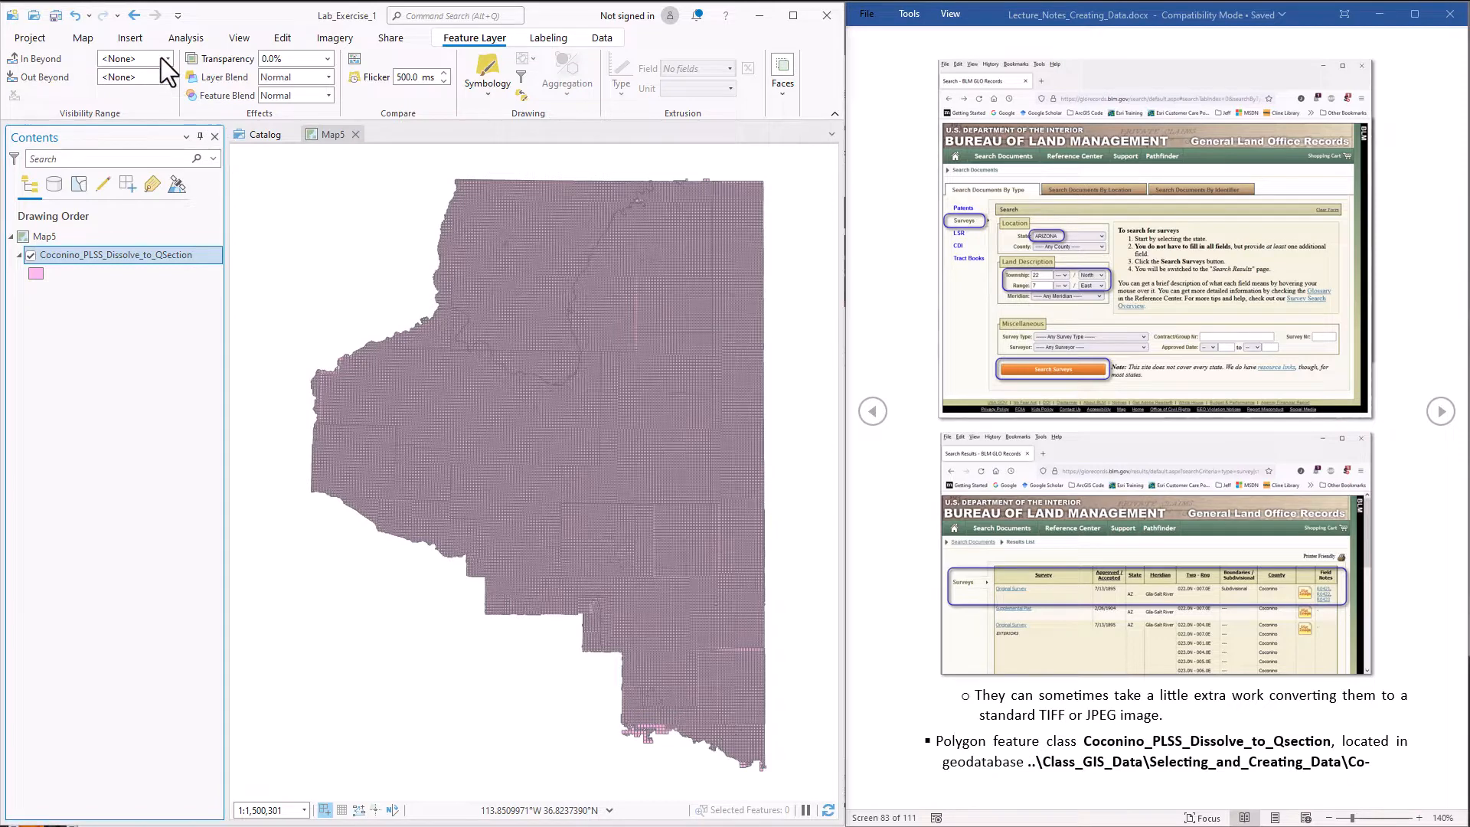
# Begin adding data and locate the USA_Topo_Maps map service on the server.arcgisonline.com connection
pyautogui.click(82, 39)
pyautogui.click(230, 77)
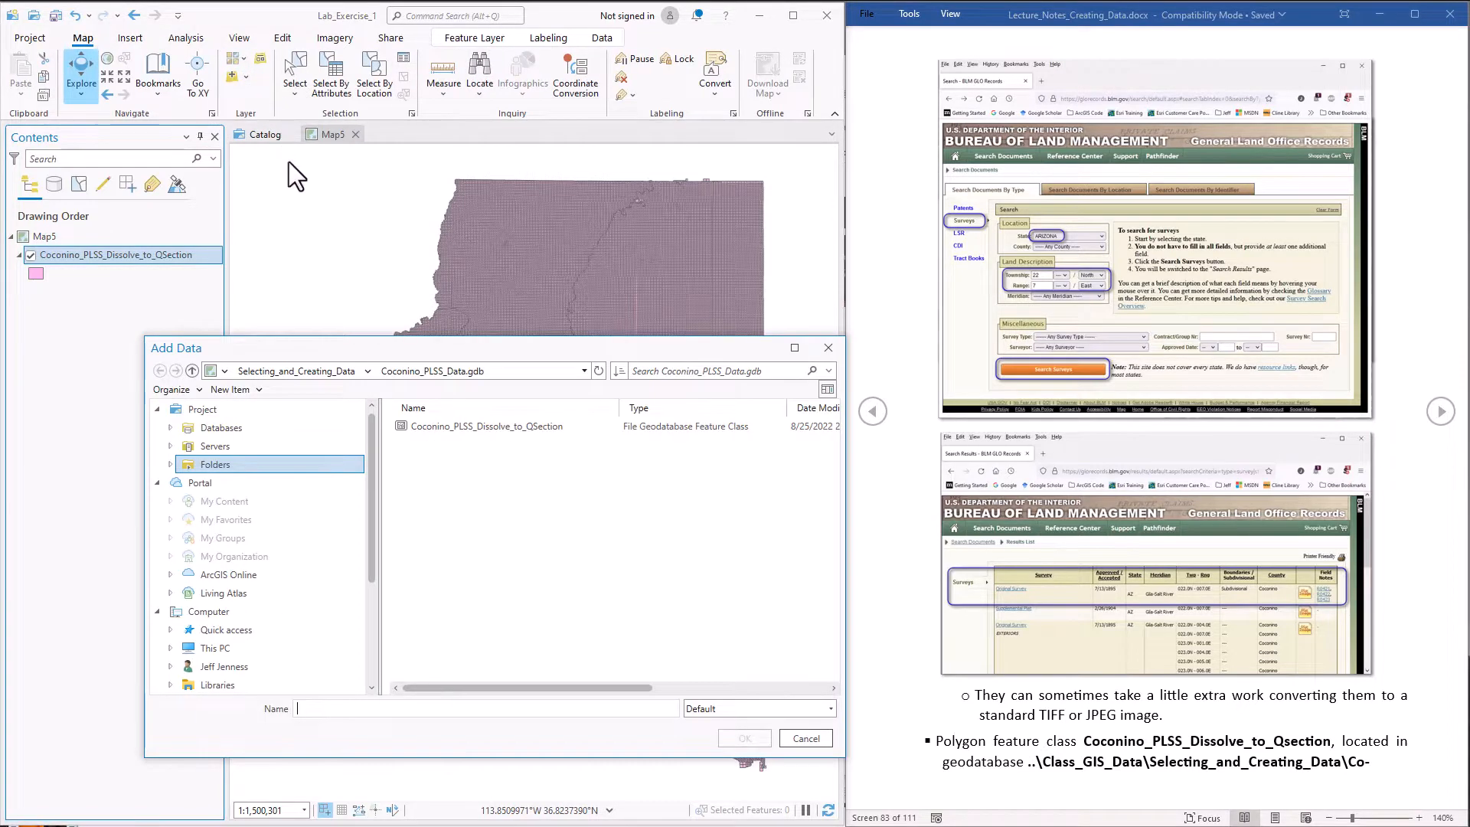
pyautogui.click(169, 445)
pyautogui.click(285, 501)
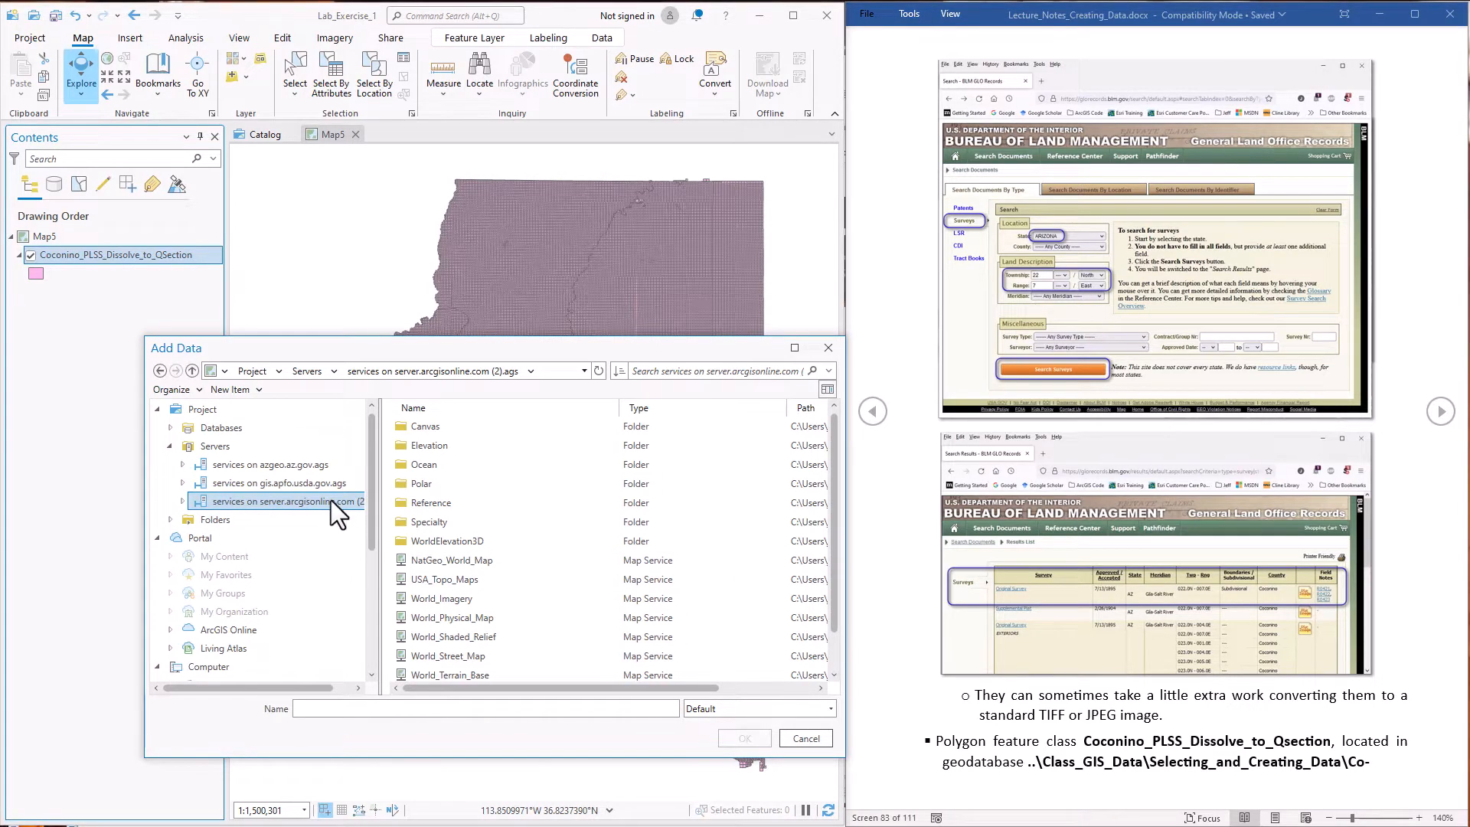
pyautogui.click(457, 579)
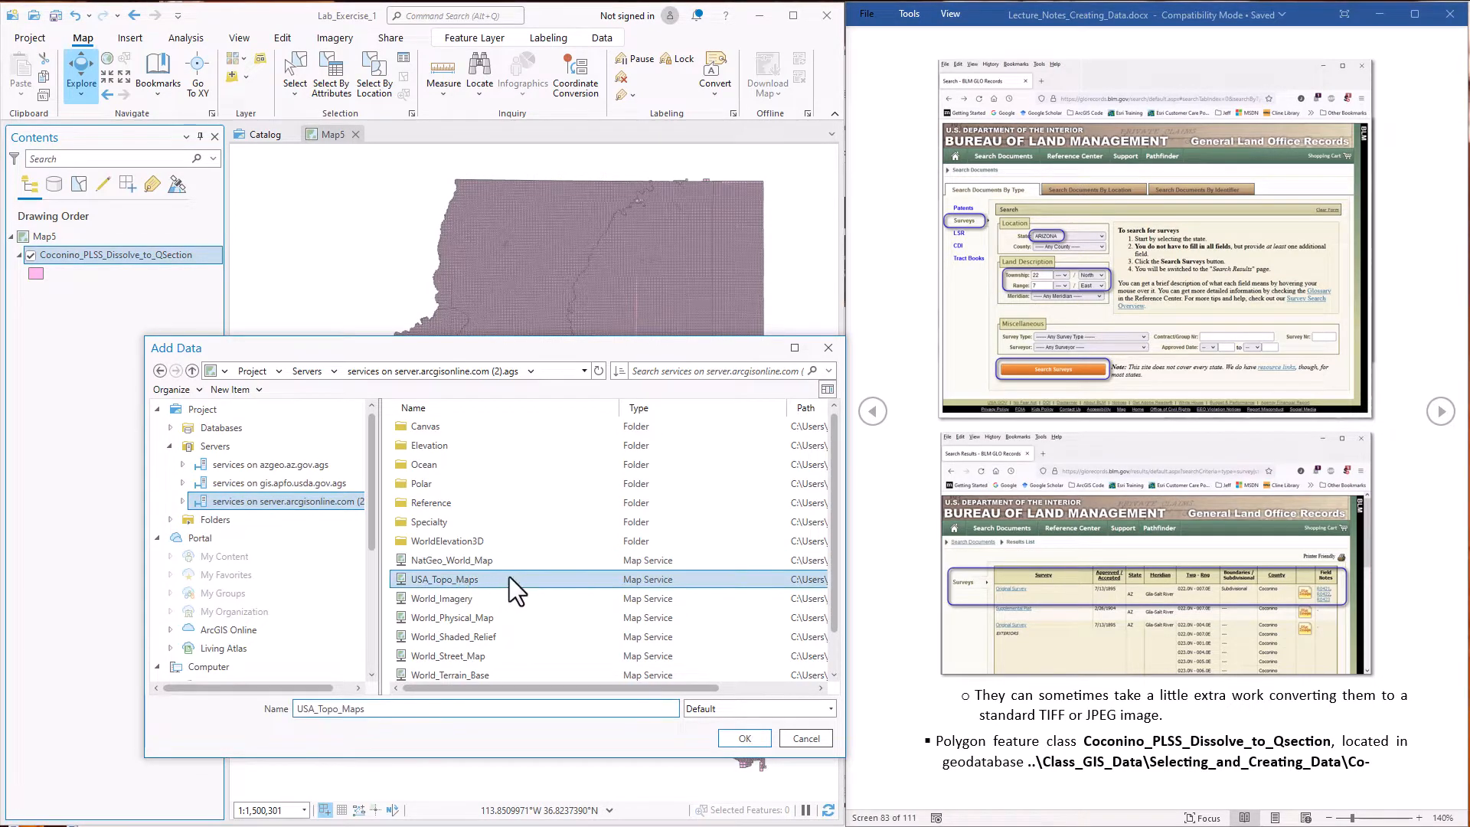
# Search ArcGIS Online for "USA Topo Maps" and add the USA_Topo_Maps tile layer to the map
pyautogui.click(200, 538)
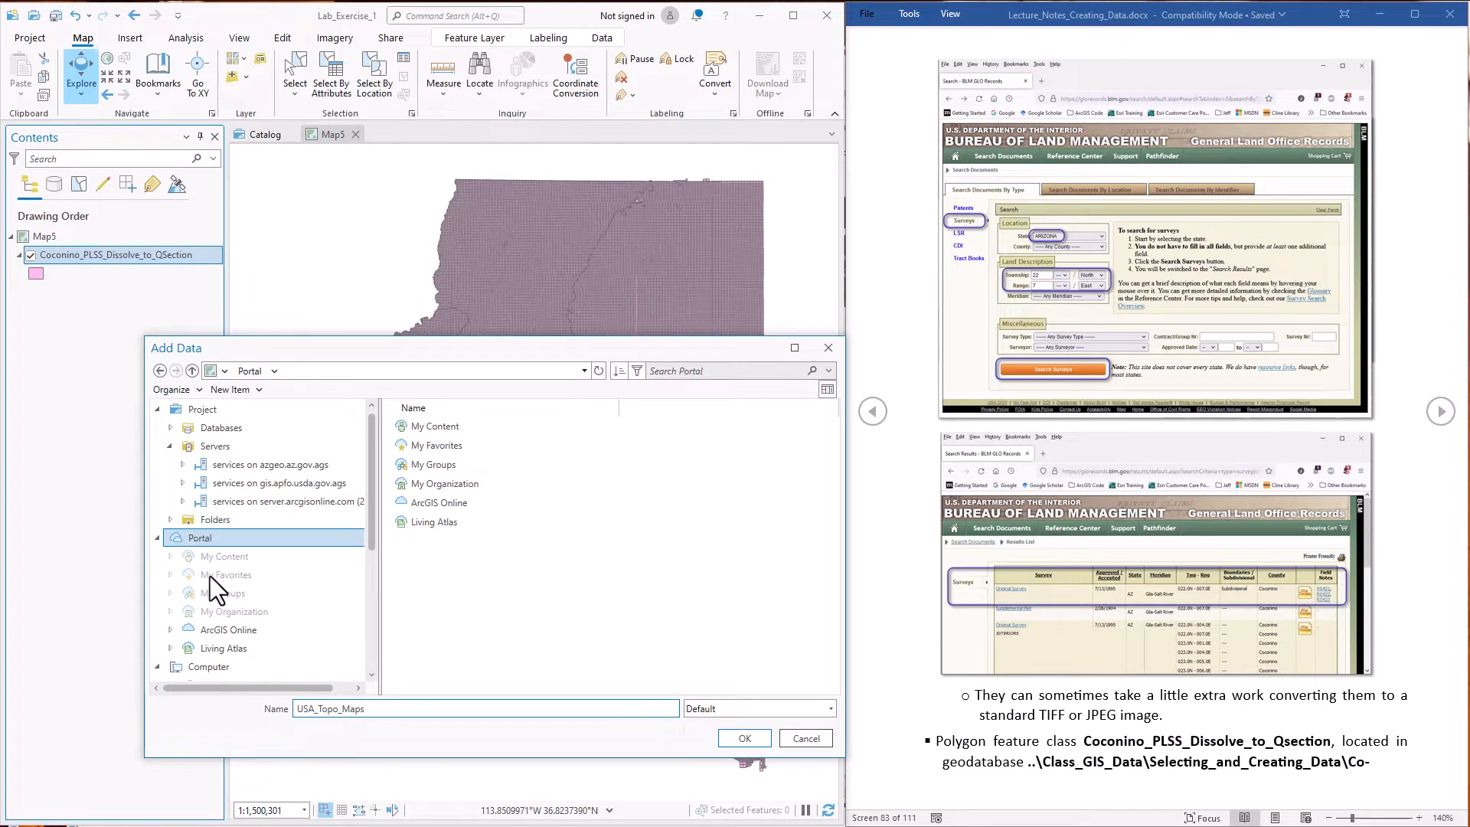
pyautogui.click(231, 631)
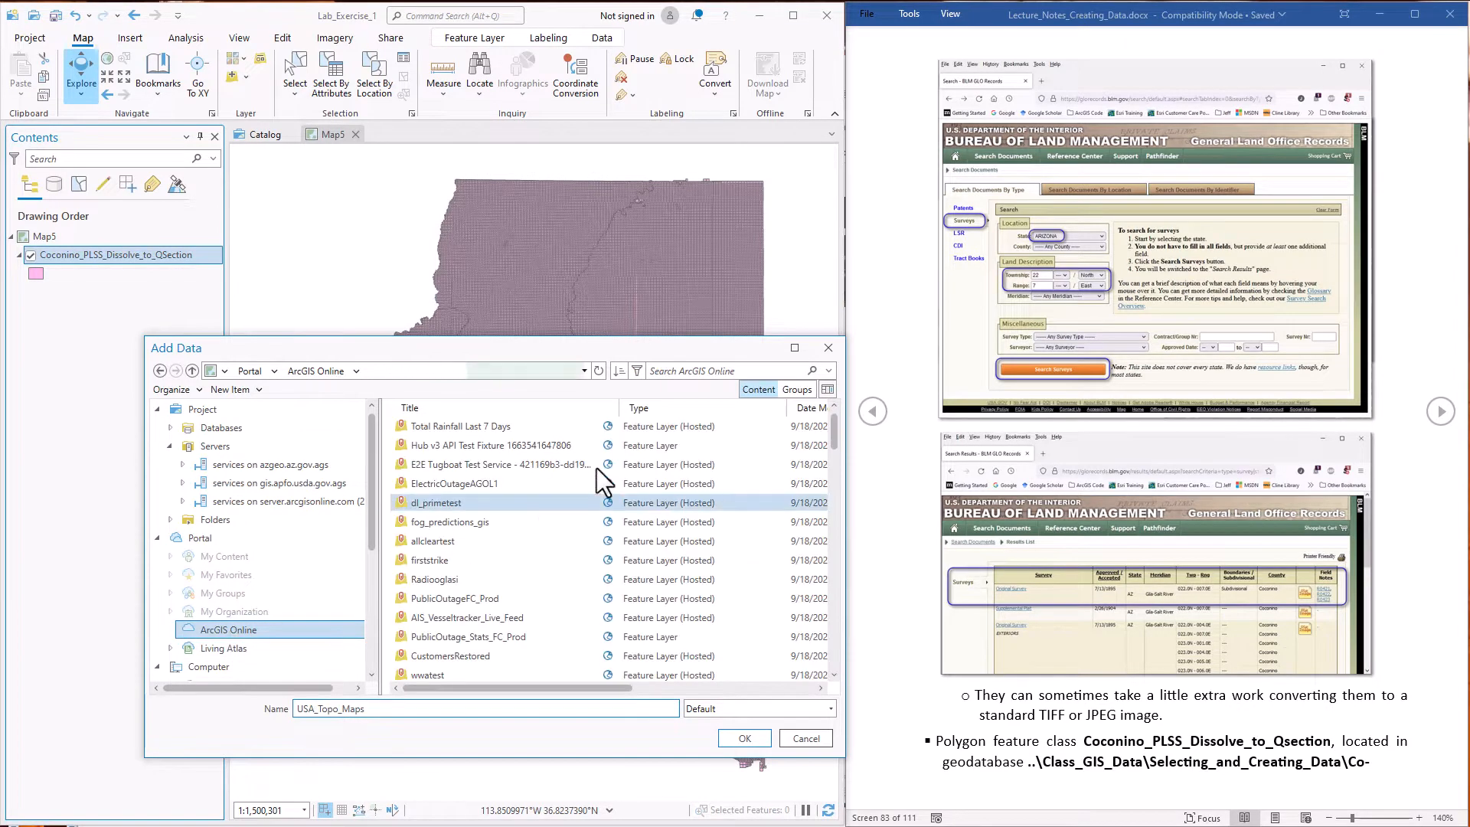
pyautogui.click(700, 372)
pyautogui.write('U')
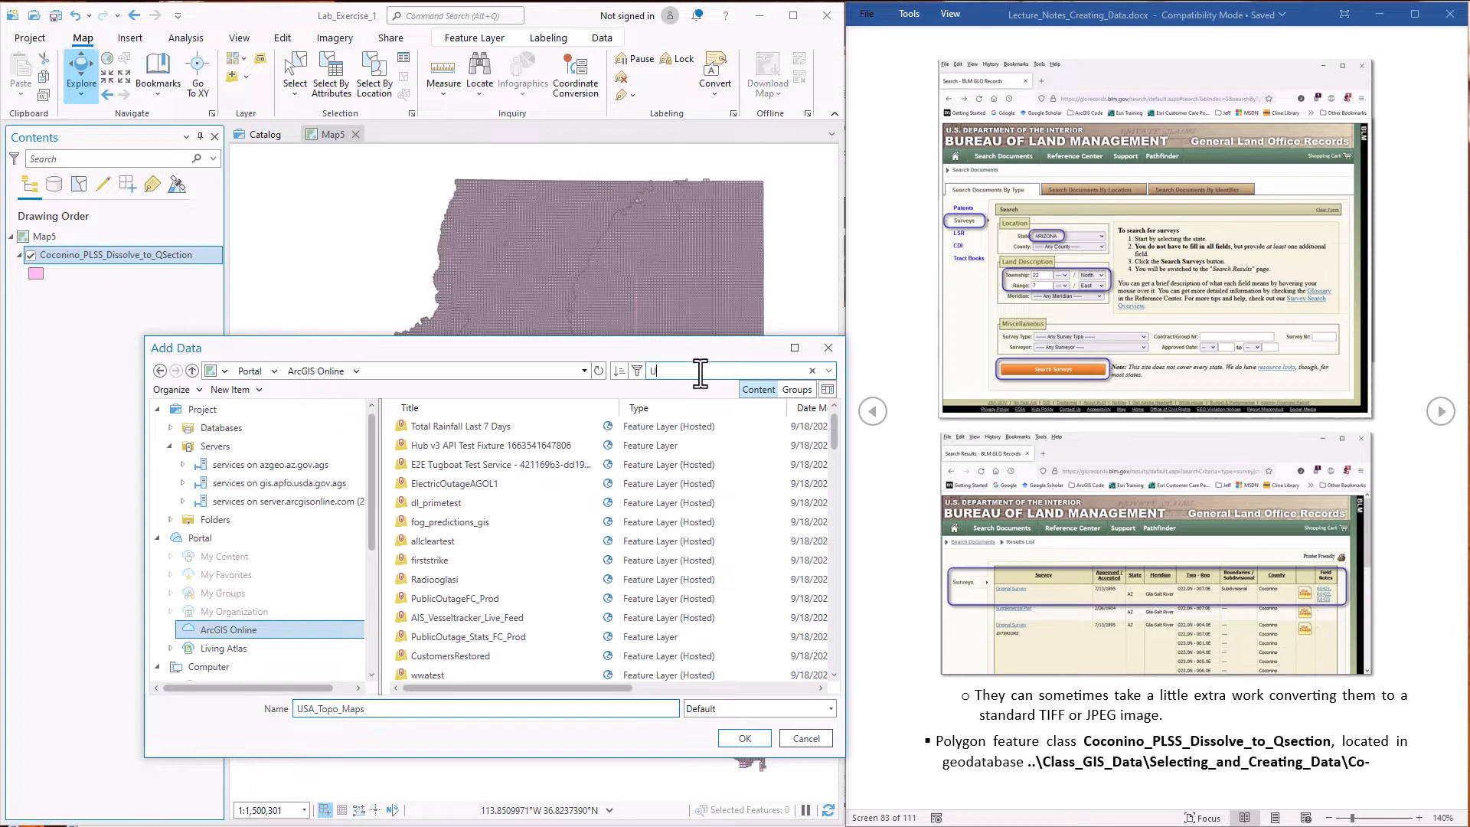
pyautogui.write('SA Topo Maps')
pyautogui.press('Return')
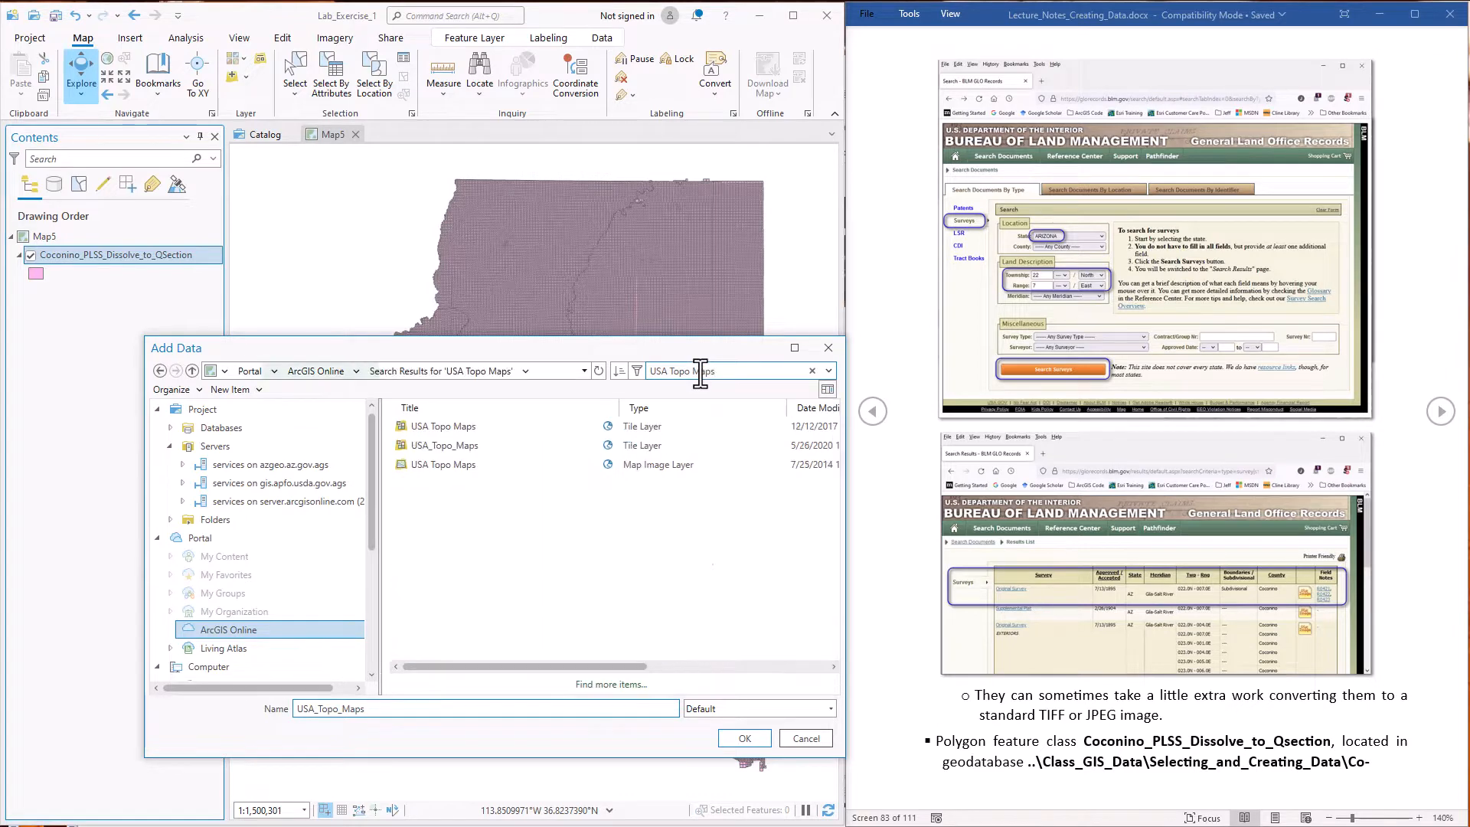
pyautogui.click(467, 447)
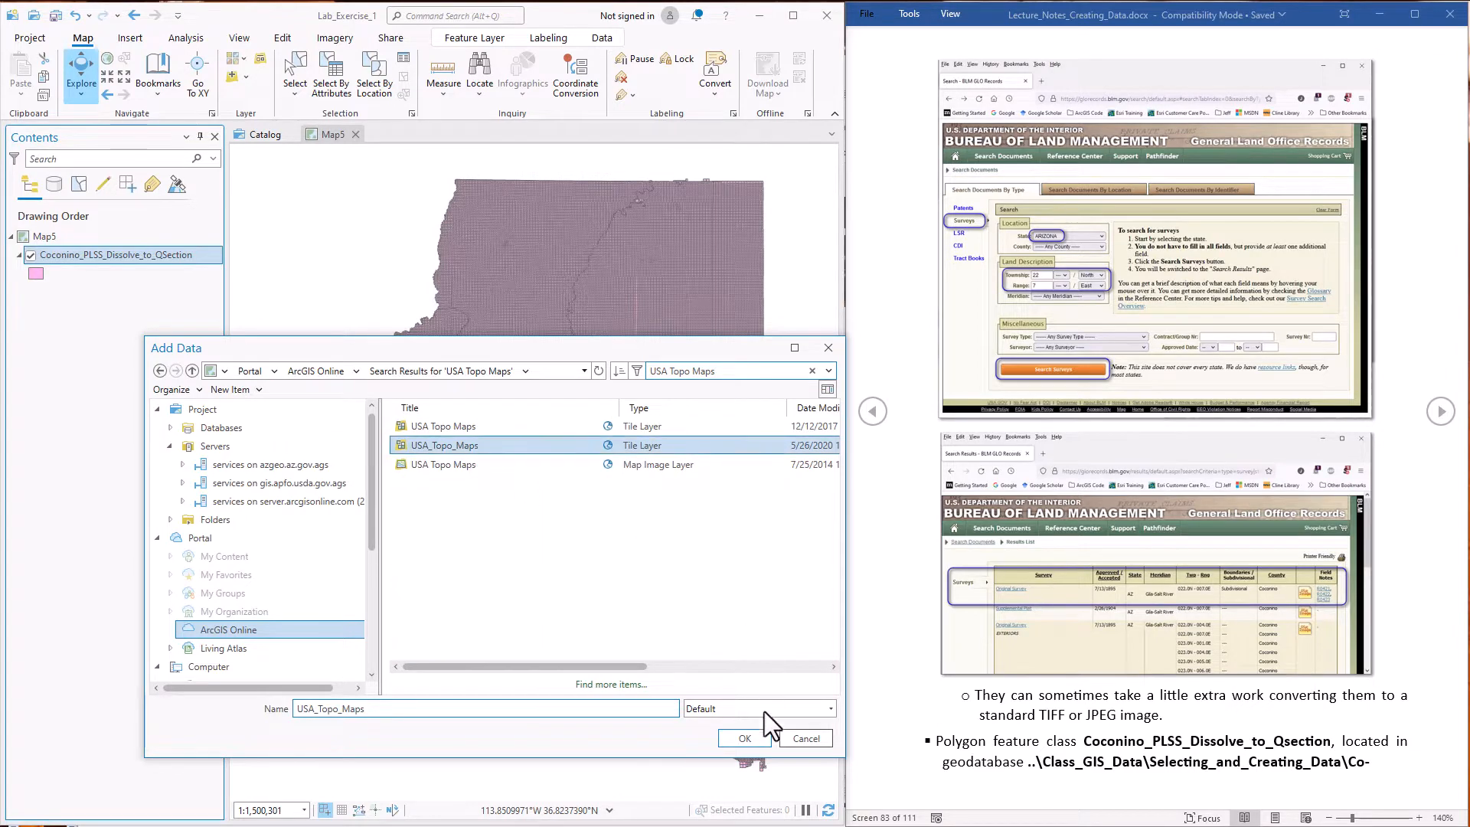
pyautogui.click(745, 738)
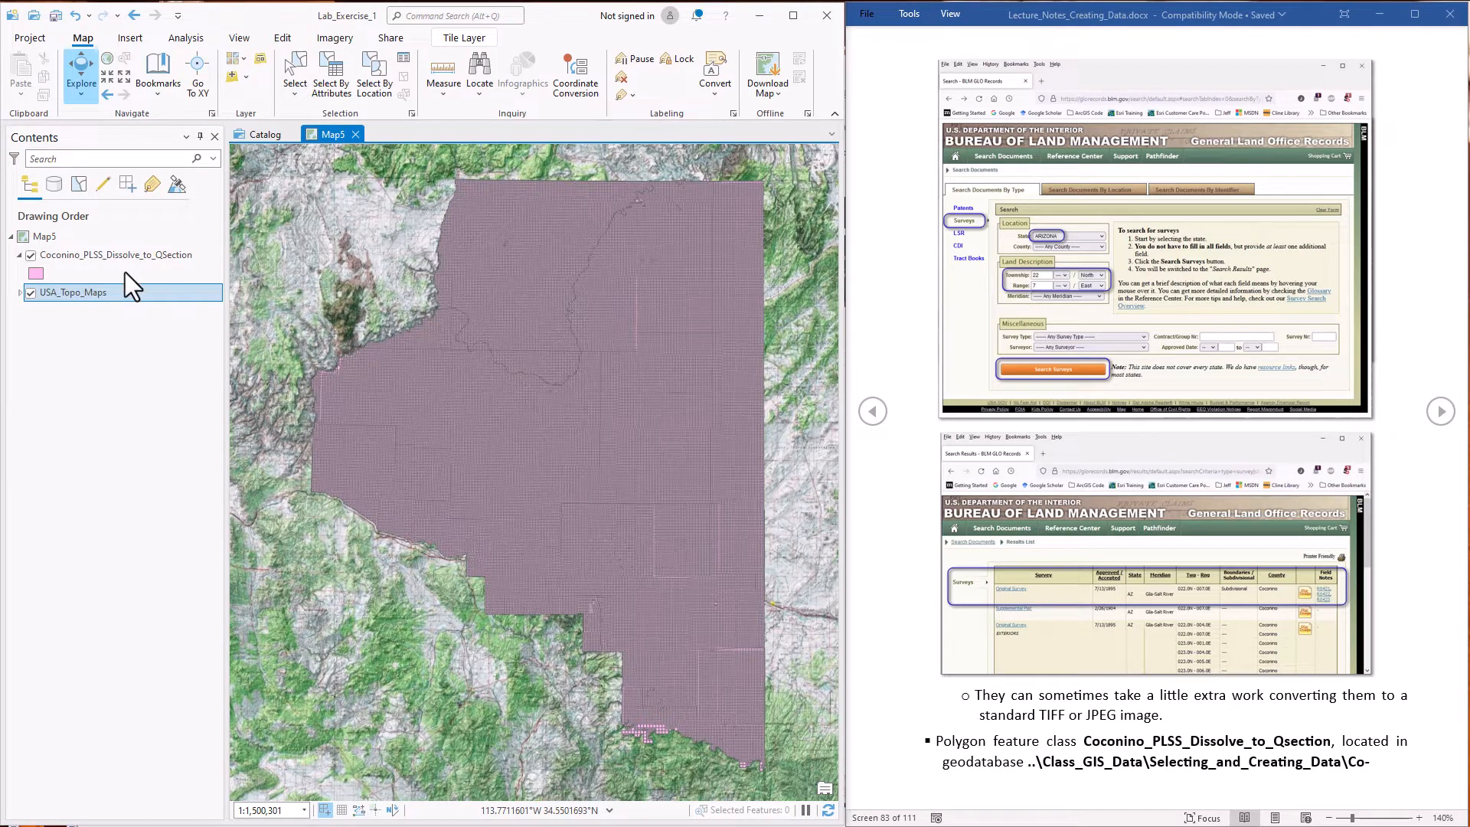
# Check Map5's coordinate system, and add the AZ_T22N_R7E_1896.tif raster from Selecting_and_Creating_Data to the map
pyautogui.doubleClick(81, 236)
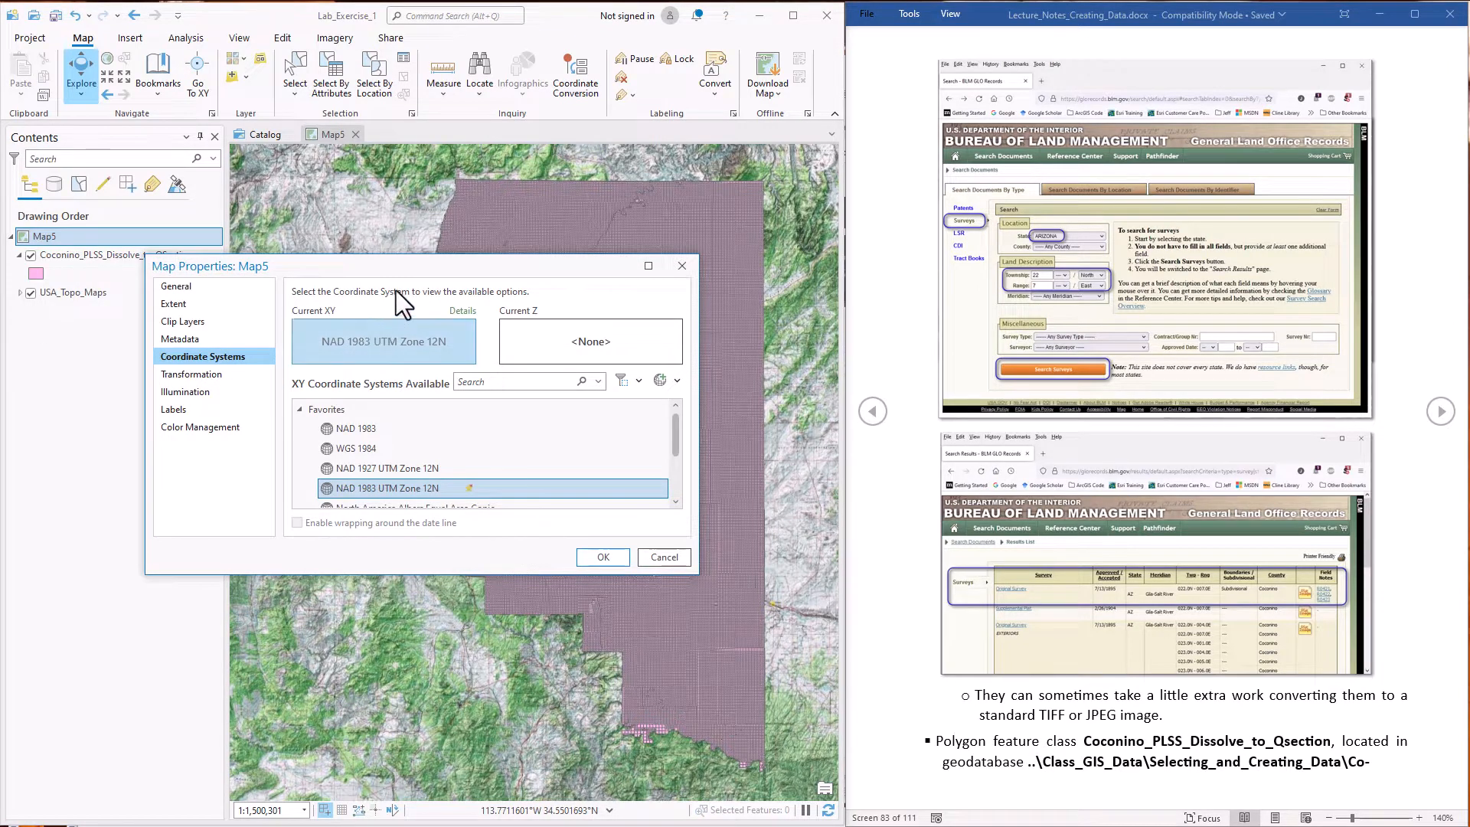
pyautogui.click(602, 554)
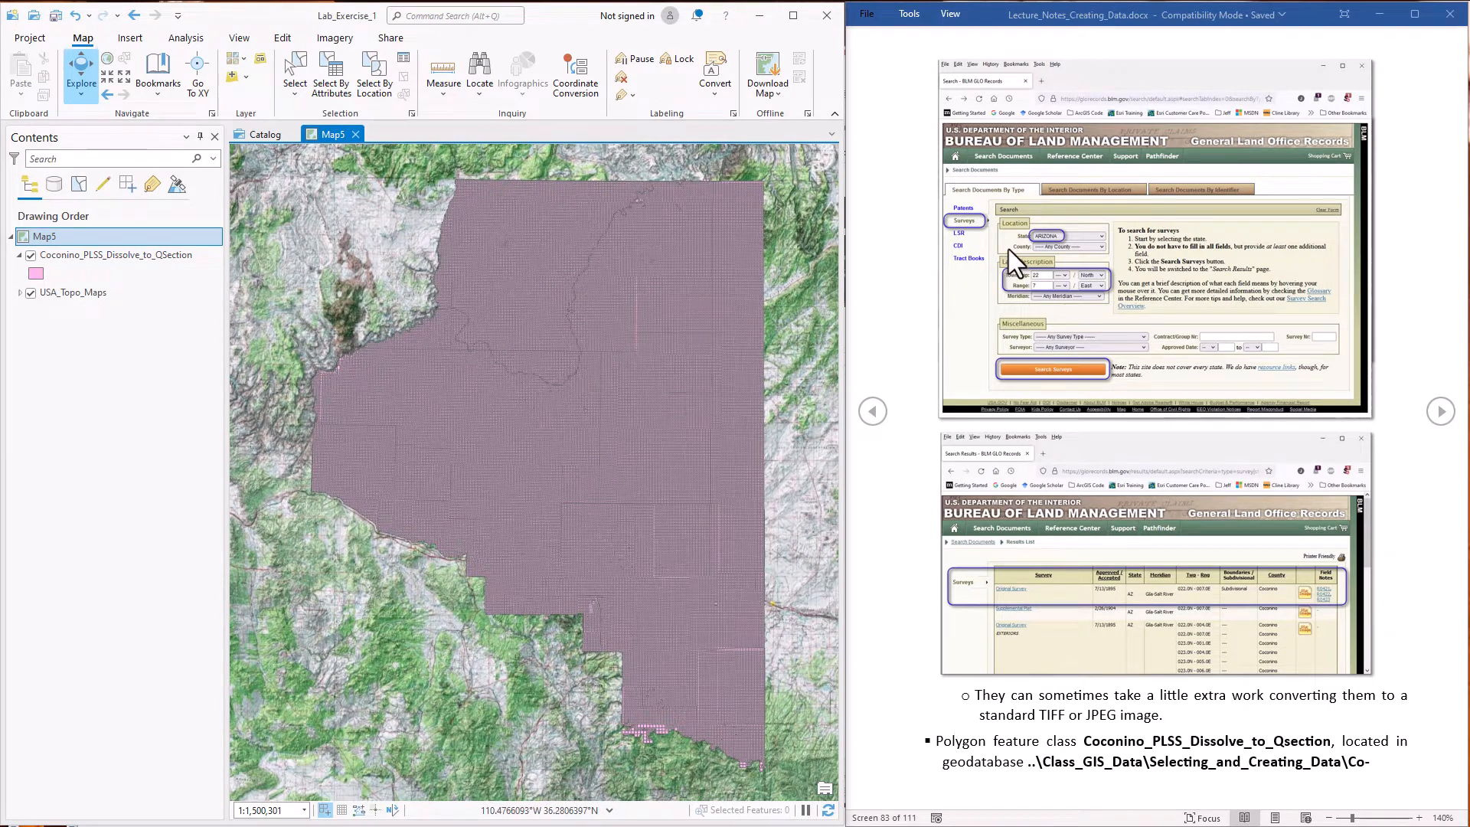
pyautogui.click(232, 77)
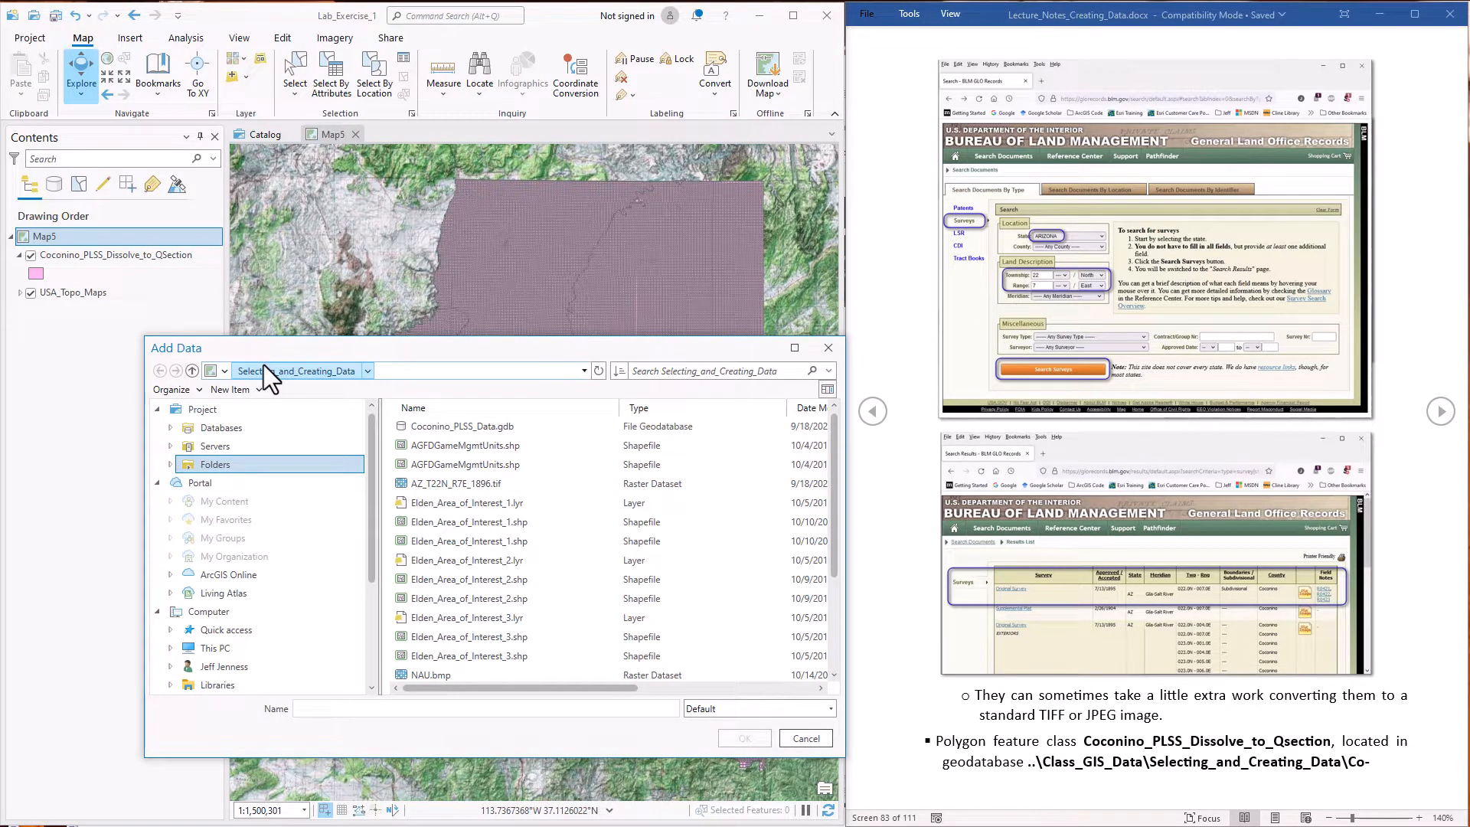
pyautogui.click(506, 485)
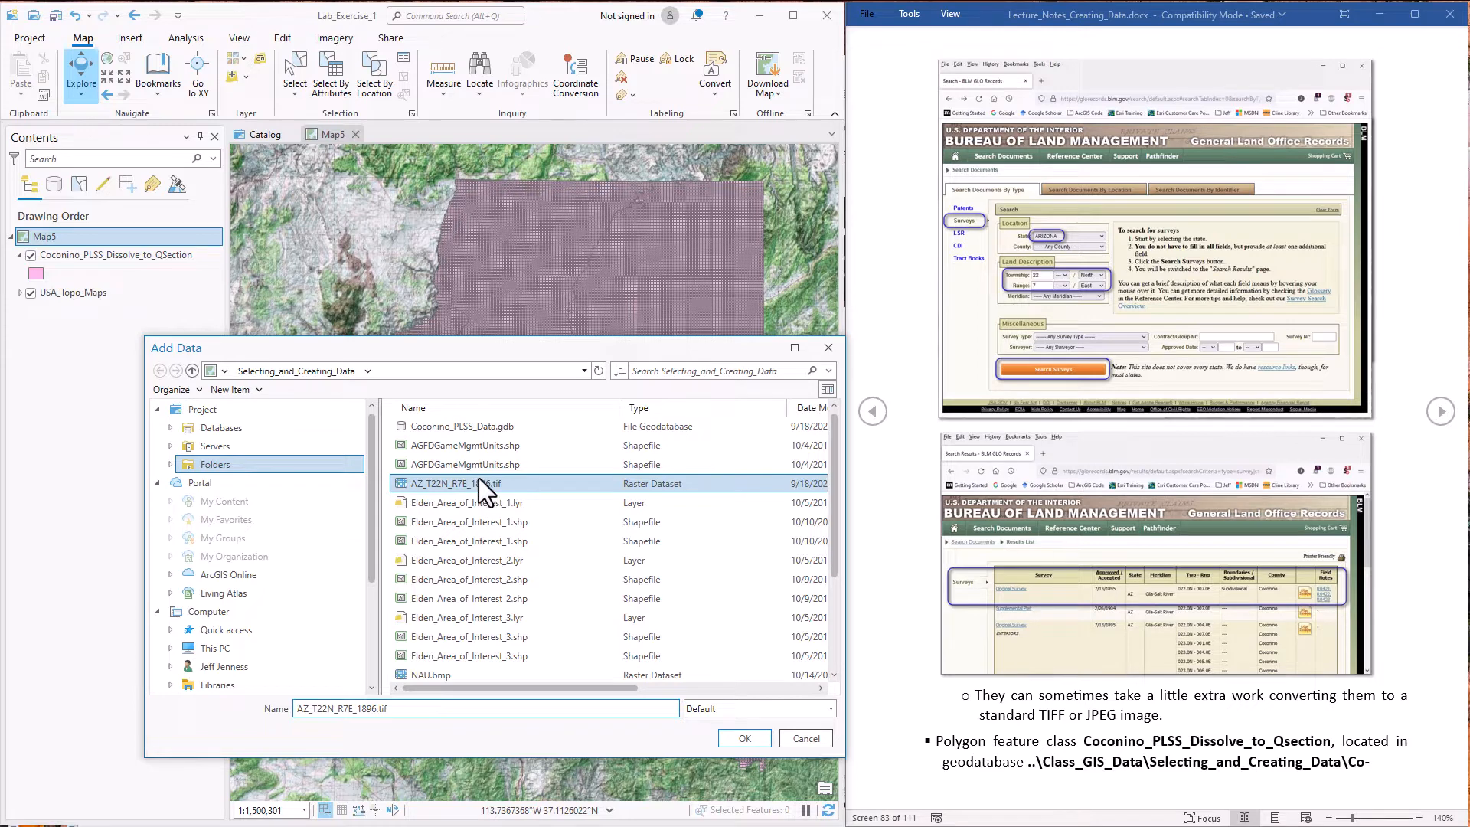
pyautogui.click(751, 737)
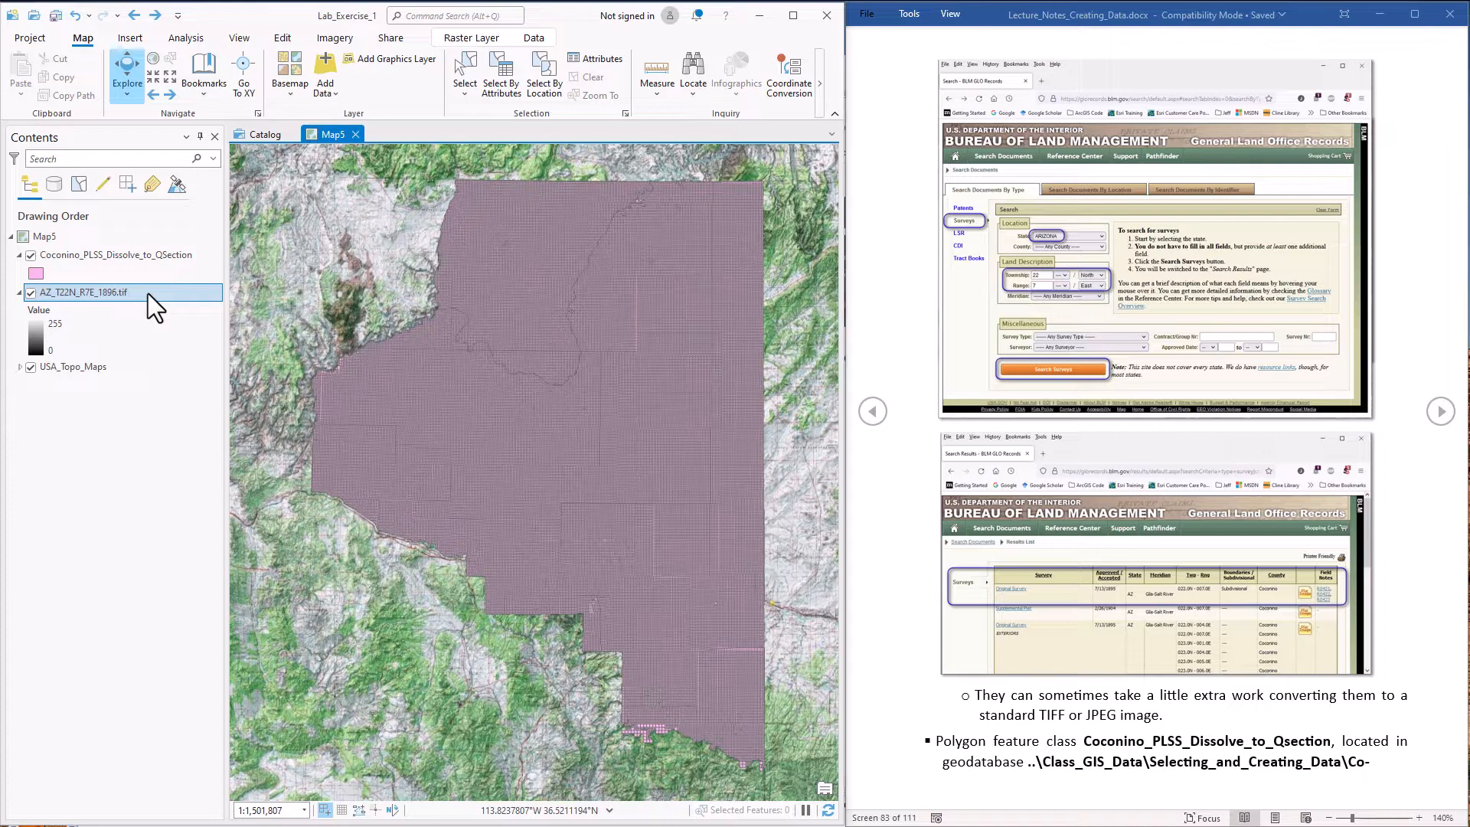
# Zoom to the AZ_T22N_R7E_1896.tif image and examine where it lies relative to the Coconino County layer
pyautogui.rightClick(149, 293)
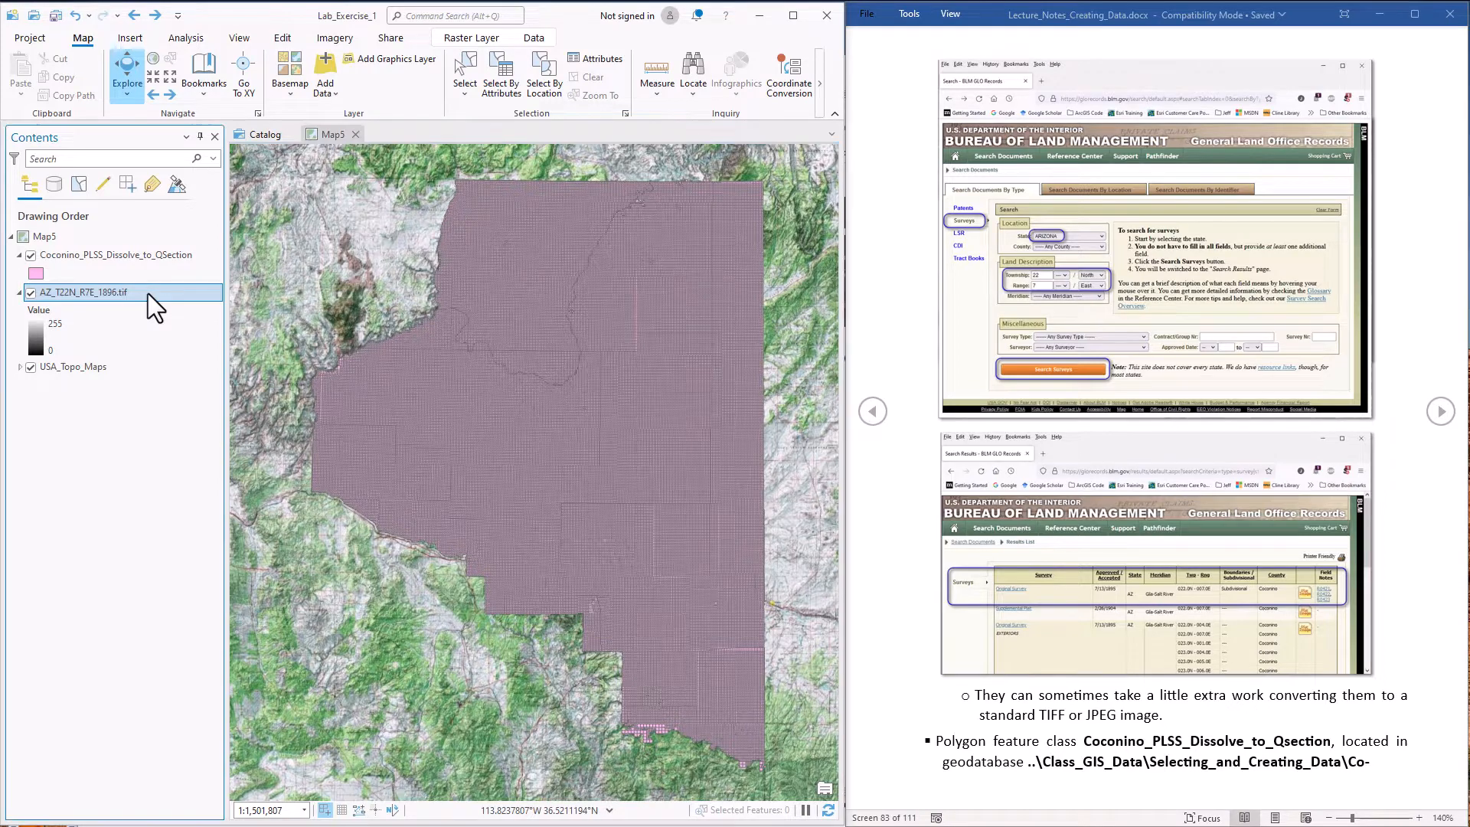
pyautogui.click(212, 287)
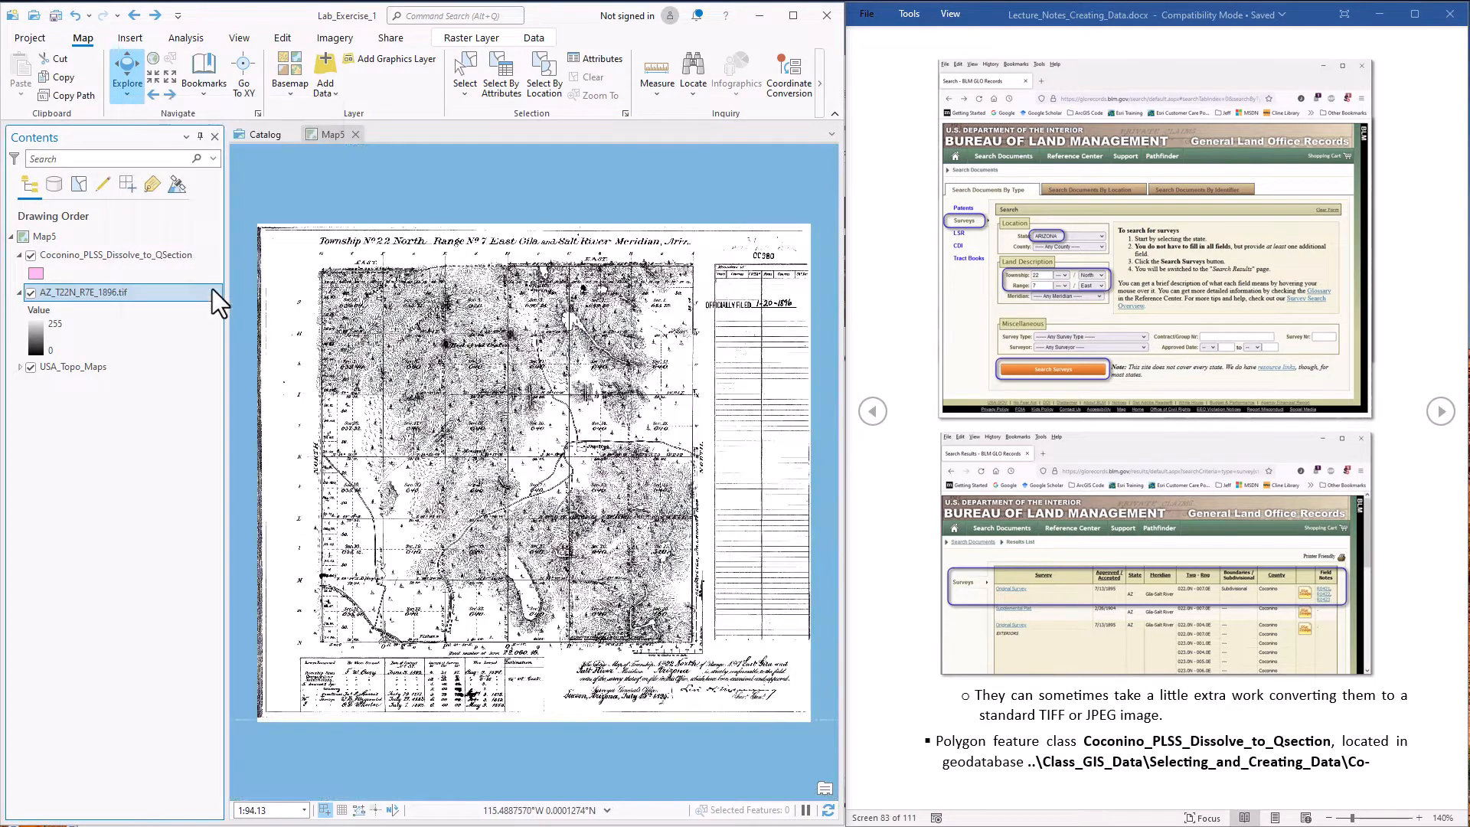
pyautogui.scroll(-10, 540, 491)
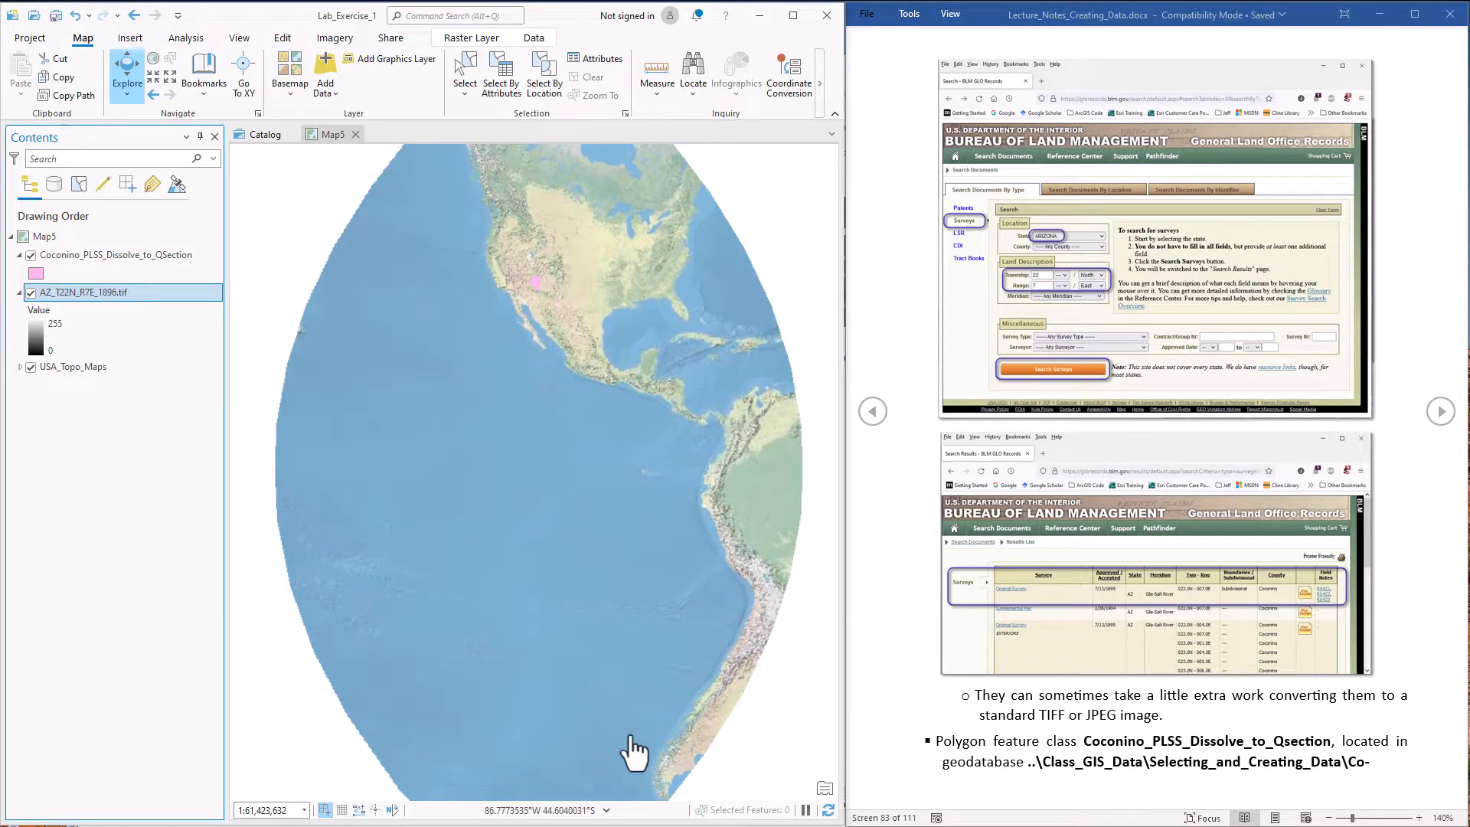
pyautogui.rightClick(135, 295)
pyautogui.click(145, 286)
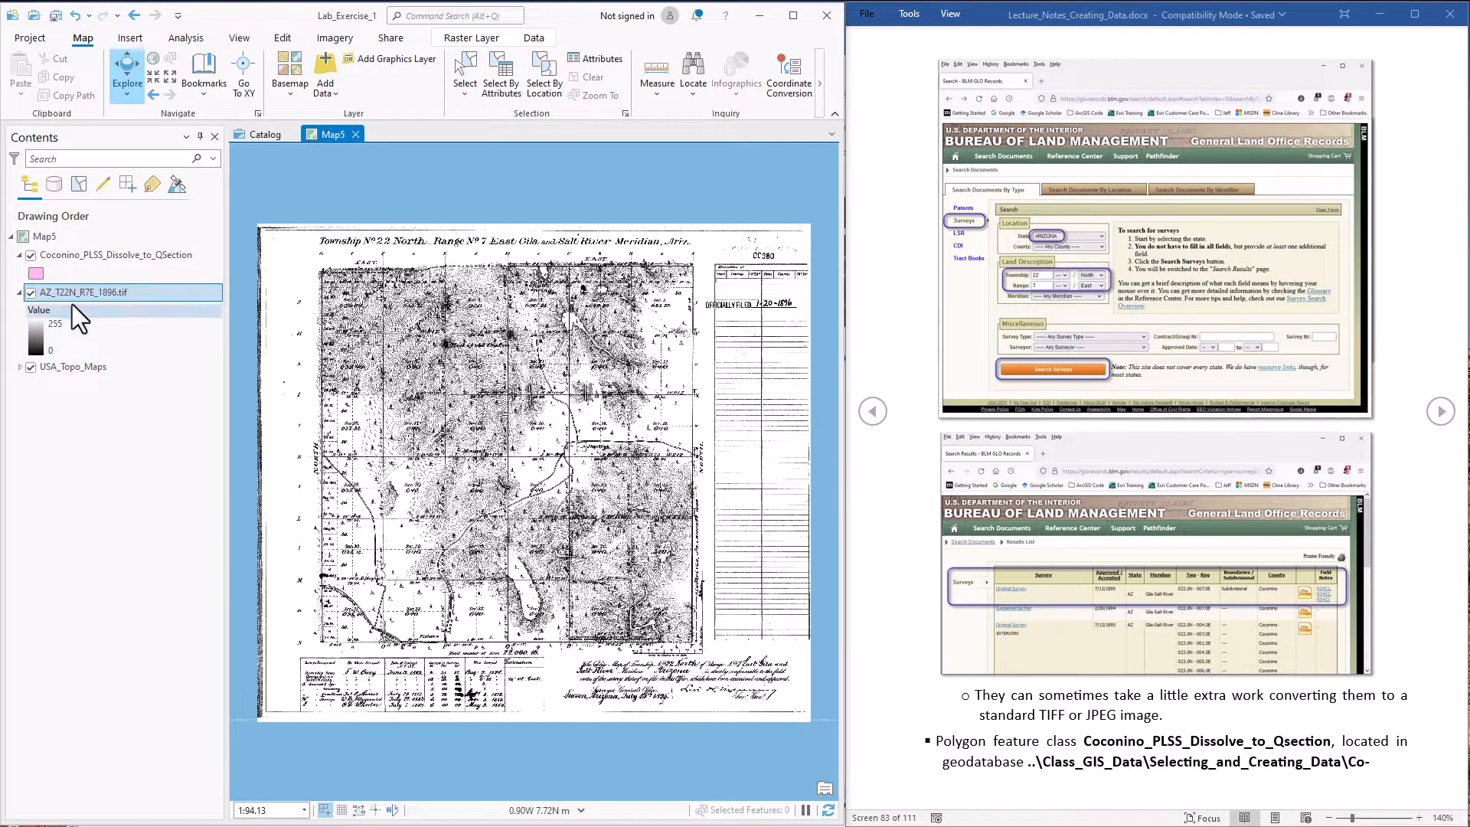
# Zoom the map to the Coconino_PLSS_Dissolve_to_QSection layer and examine its quarter-section grid more closely
pyautogui.click(67, 254)
pyautogui.rightClick(66, 254)
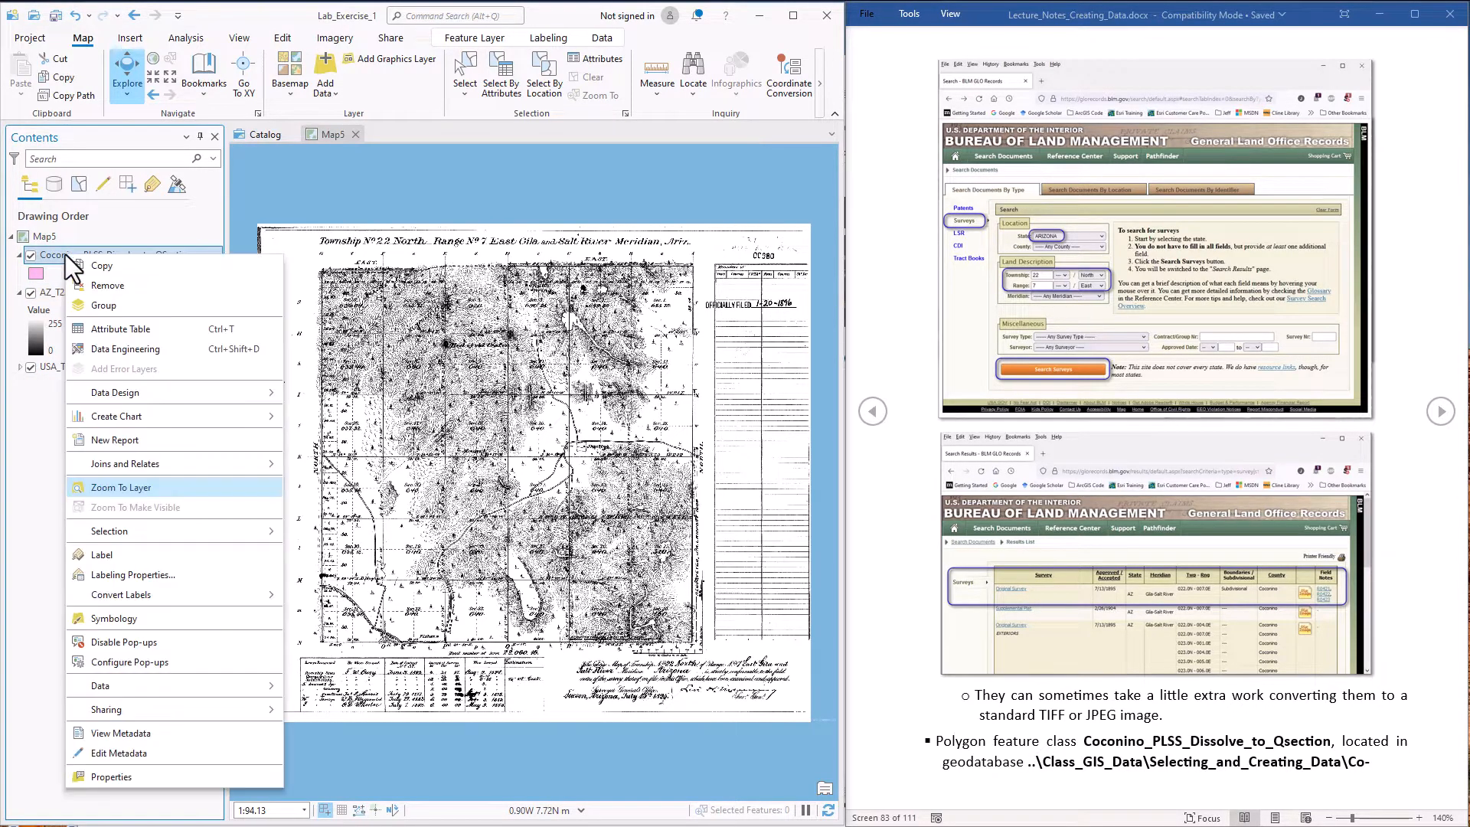
pyautogui.click(116, 488)
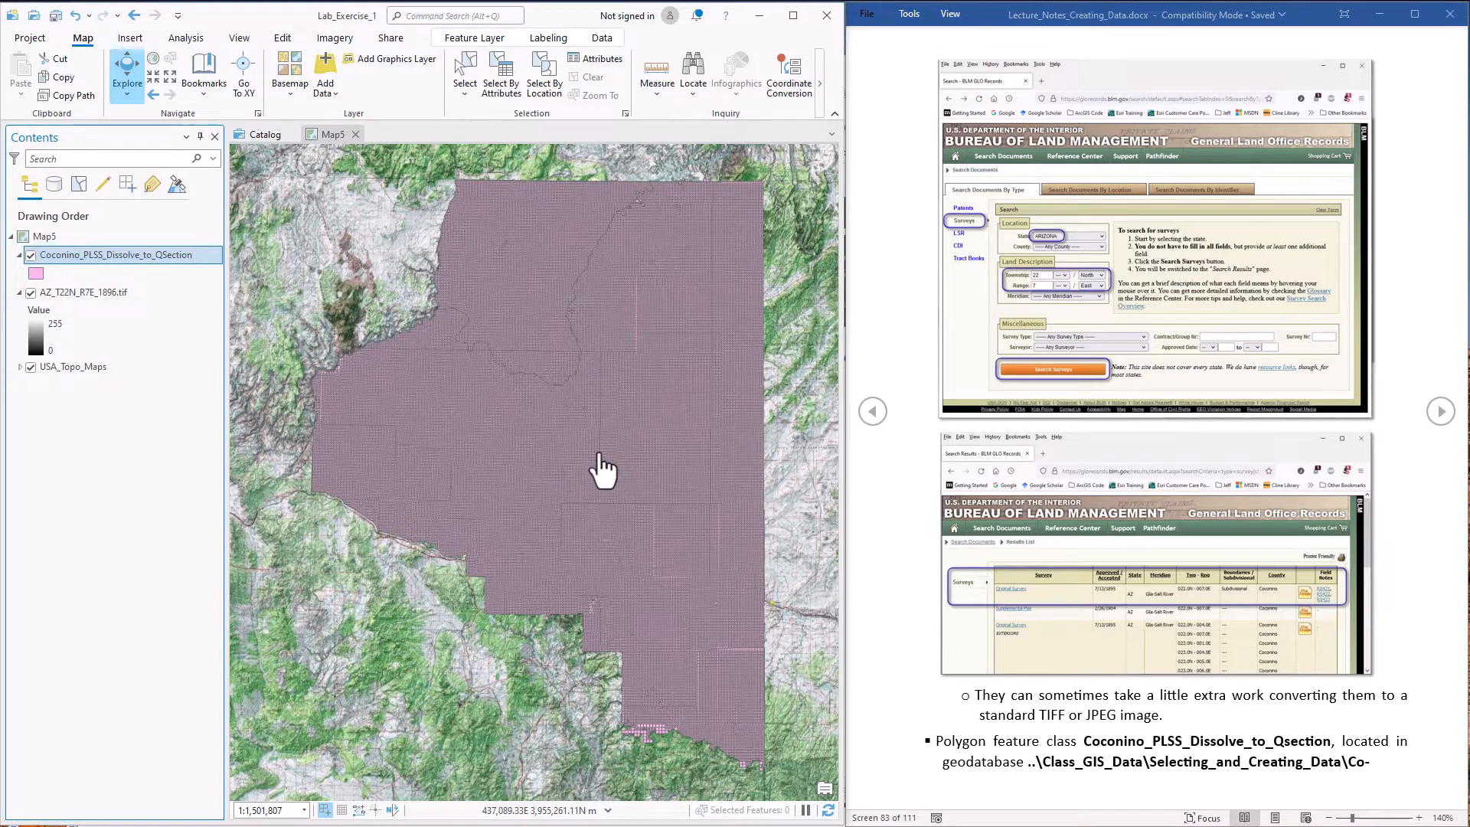
pyautogui.scroll(3, 601, 469)
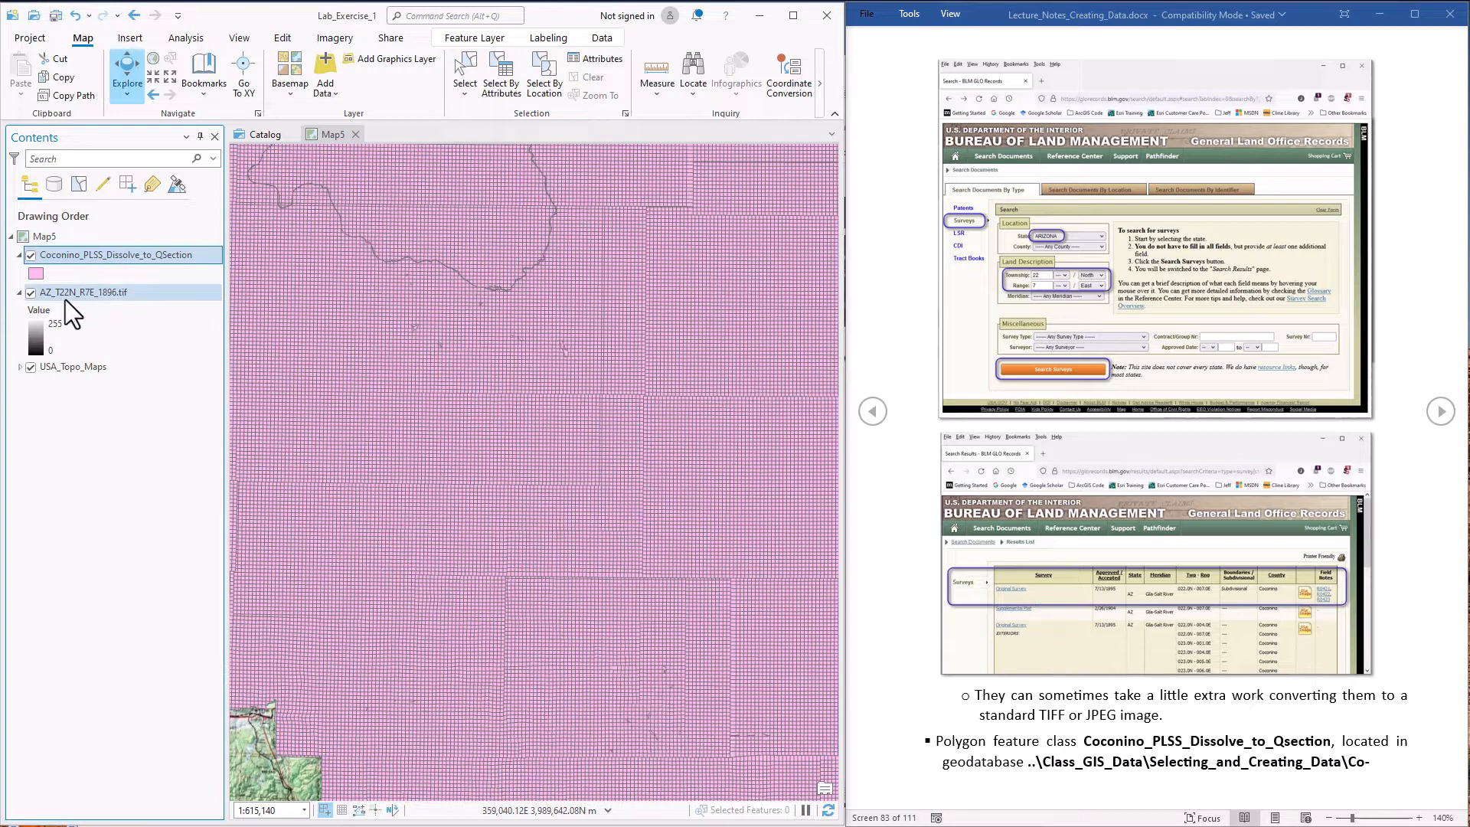
# Create a definition query for the Coconino_PLSS_Dissolve_to_QSection layer with the clause Township is equal to 0220N
pyautogui.rightClick(94, 256)
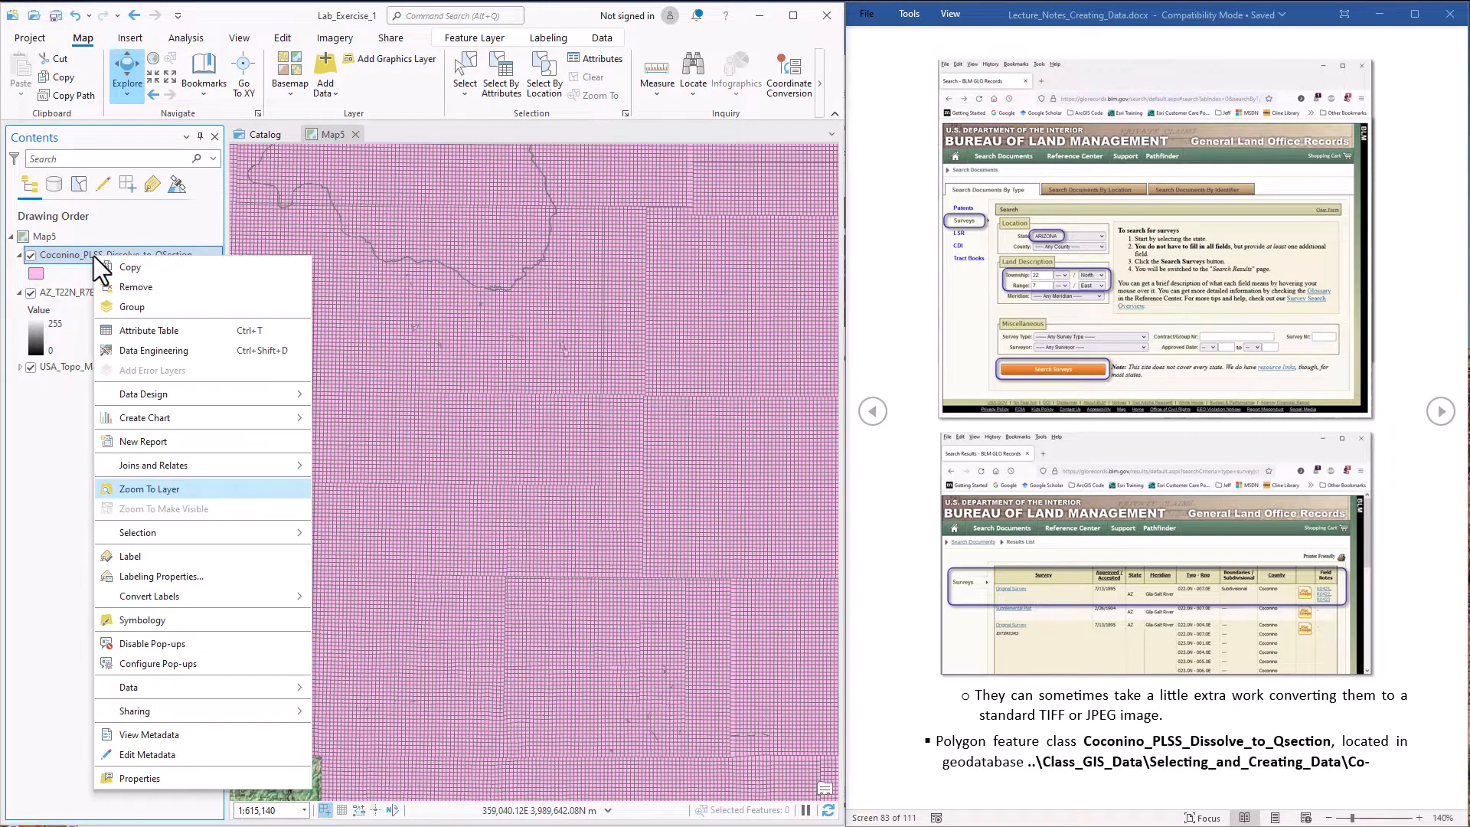
pyautogui.click(154, 778)
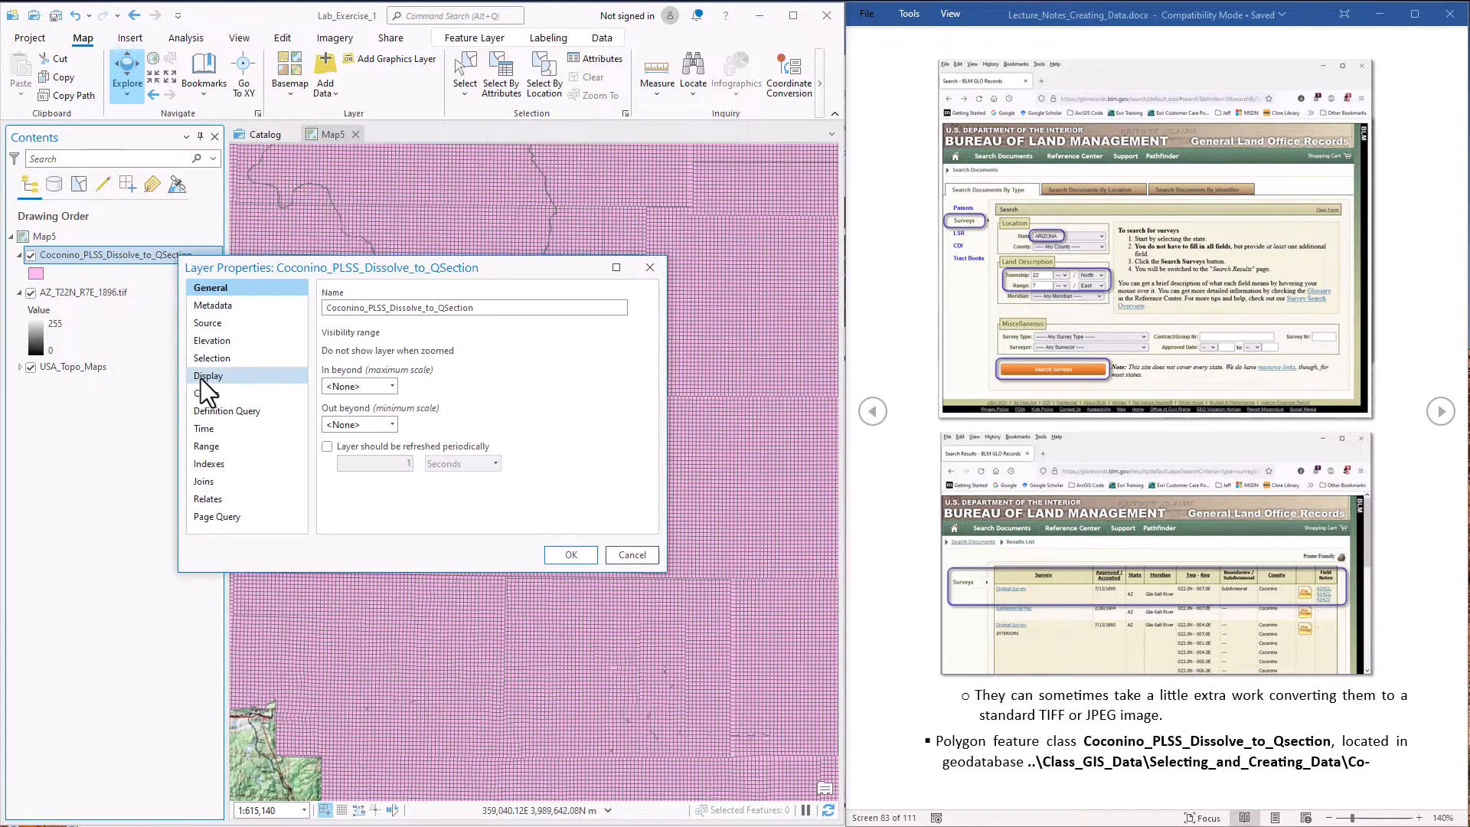
pyautogui.click(222, 411)
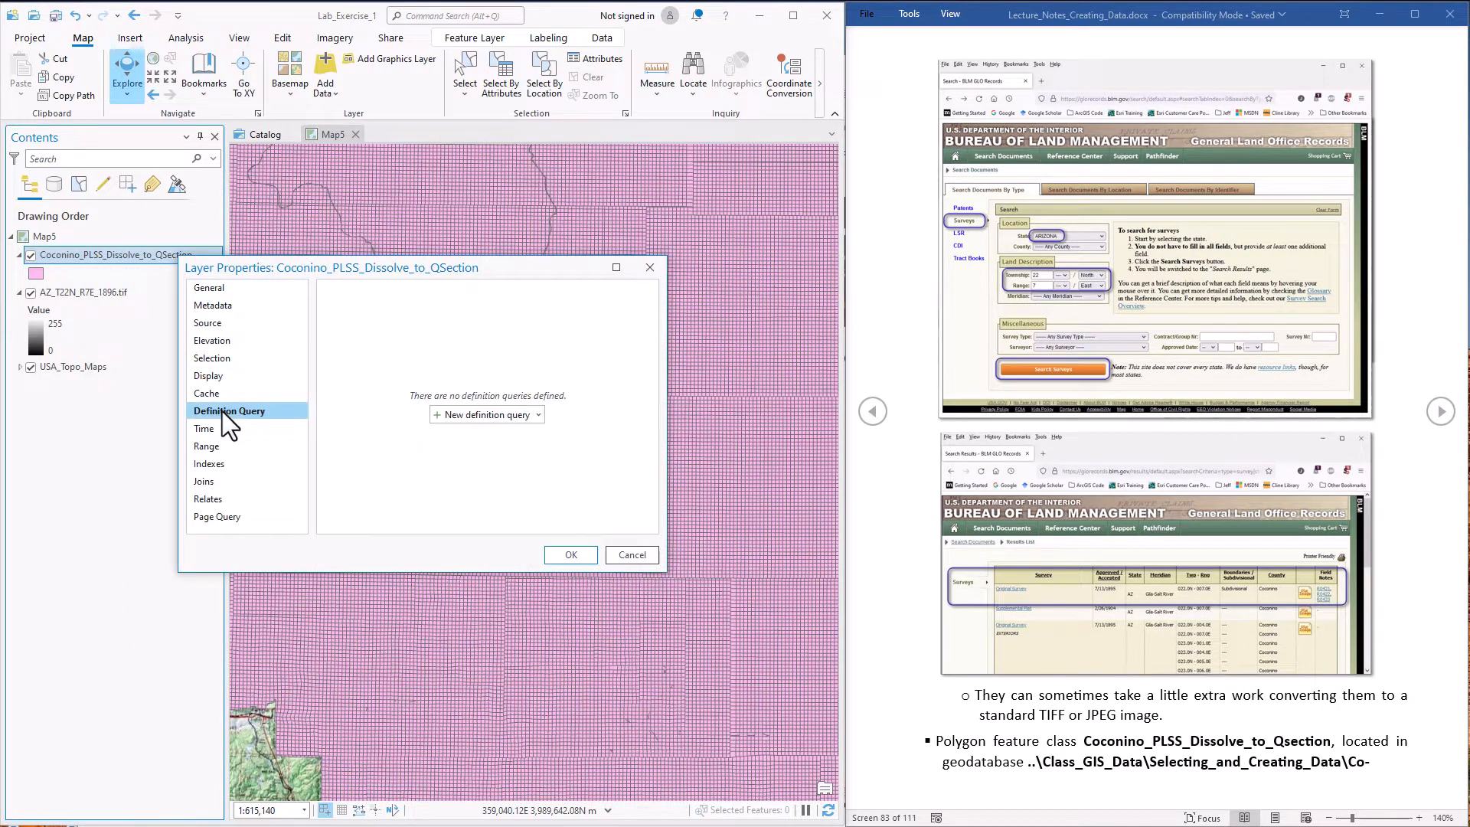
pyautogui.click(480, 417)
pyautogui.click(463, 369)
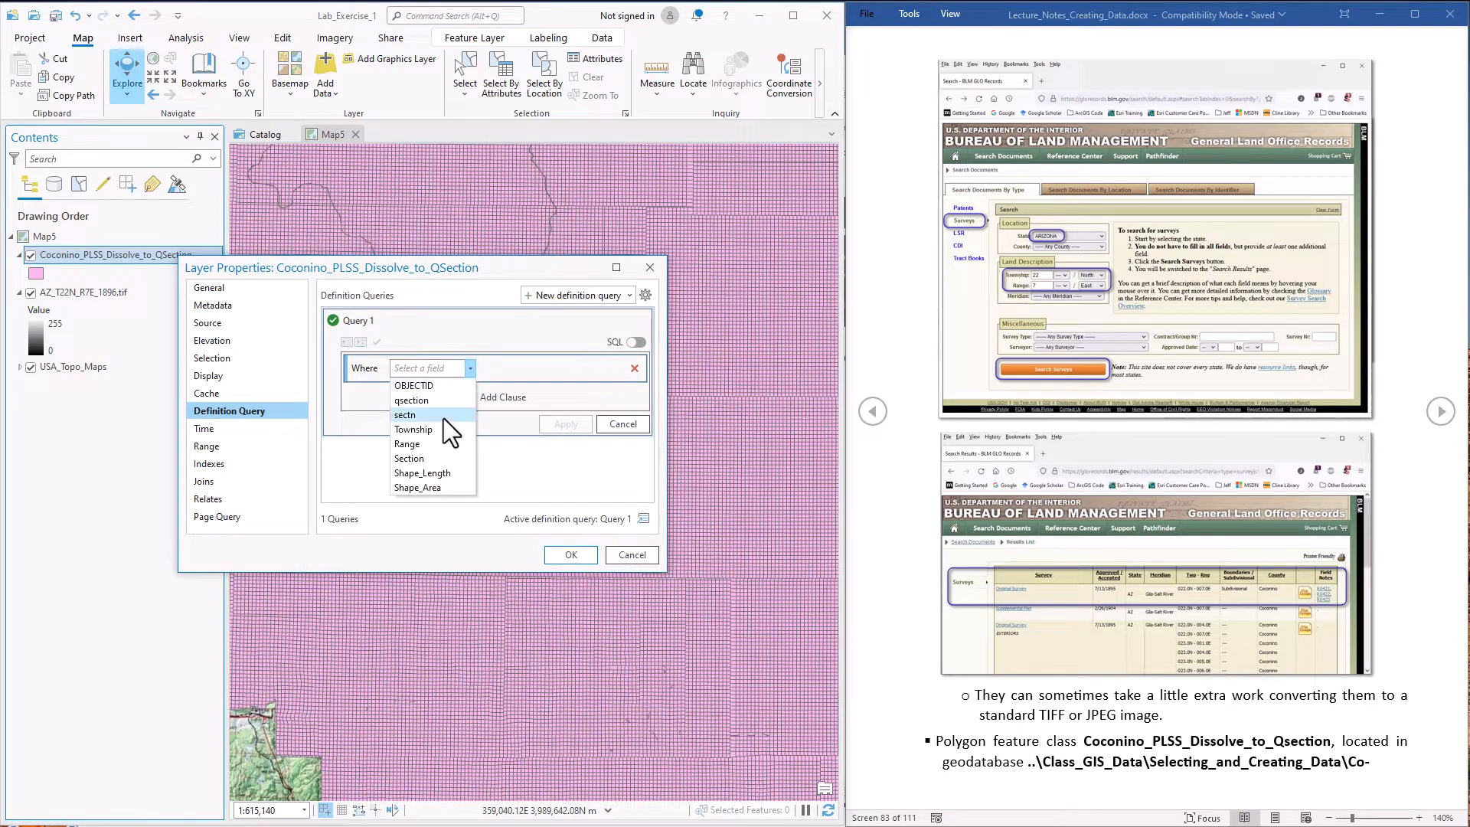
pyautogui.click(417, 430)
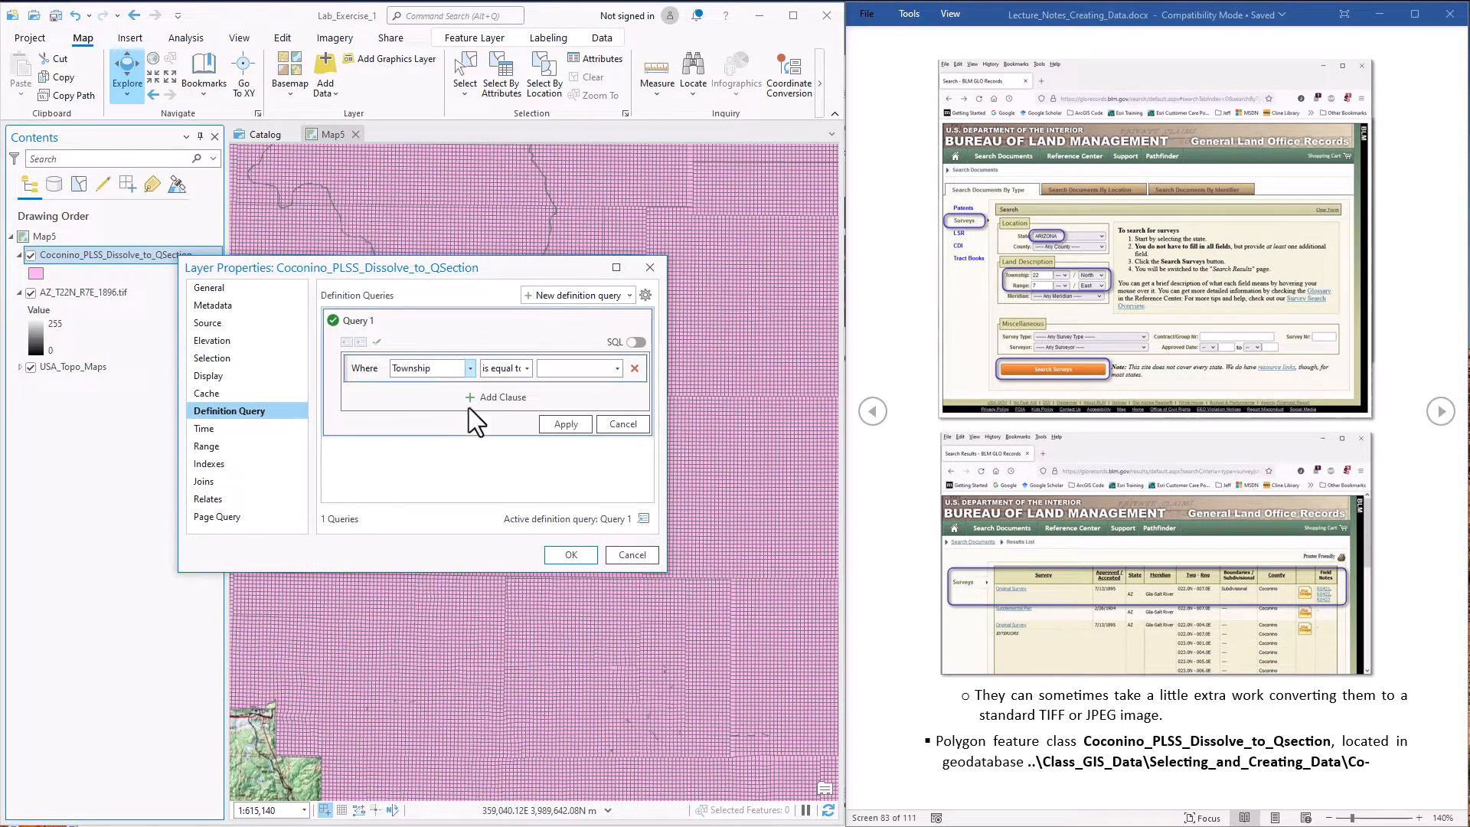
pyautogui.click(617, 369)
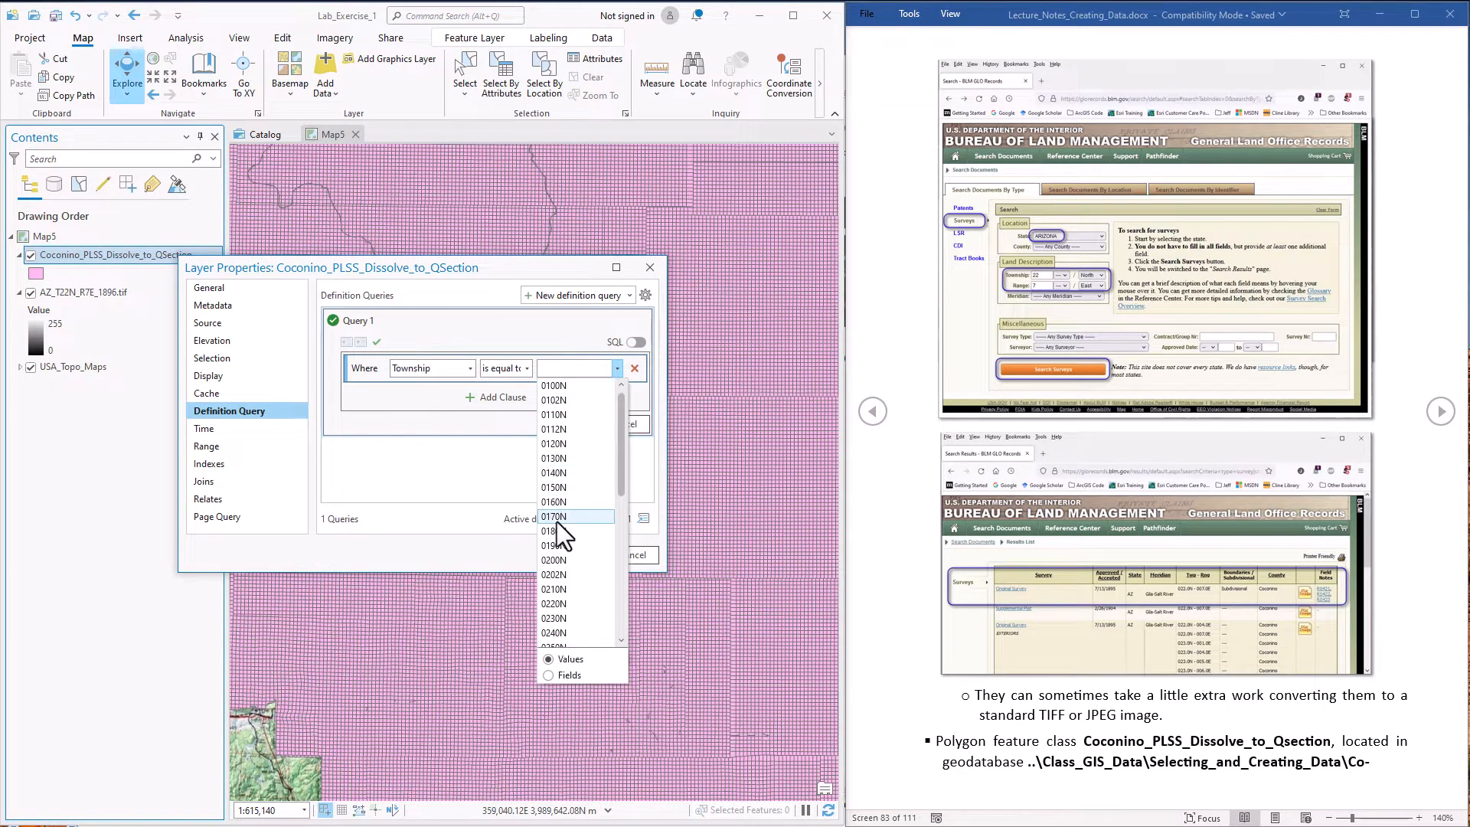
pyautogui.click(563, 605)
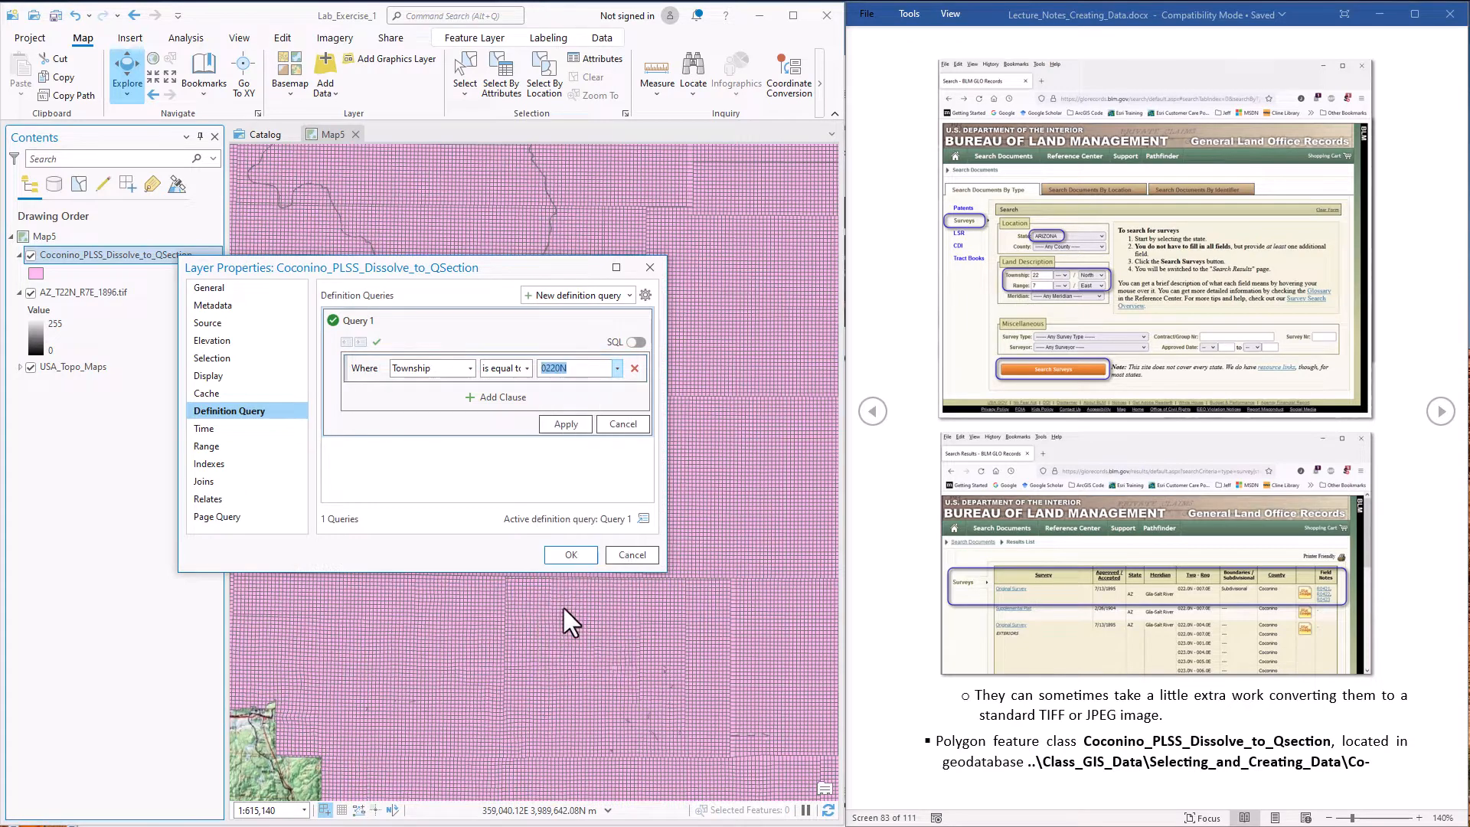
# Add the clause And Range is equal to 0070E to the definition query and apply it to the layer
pyautogui.click(499, 397)
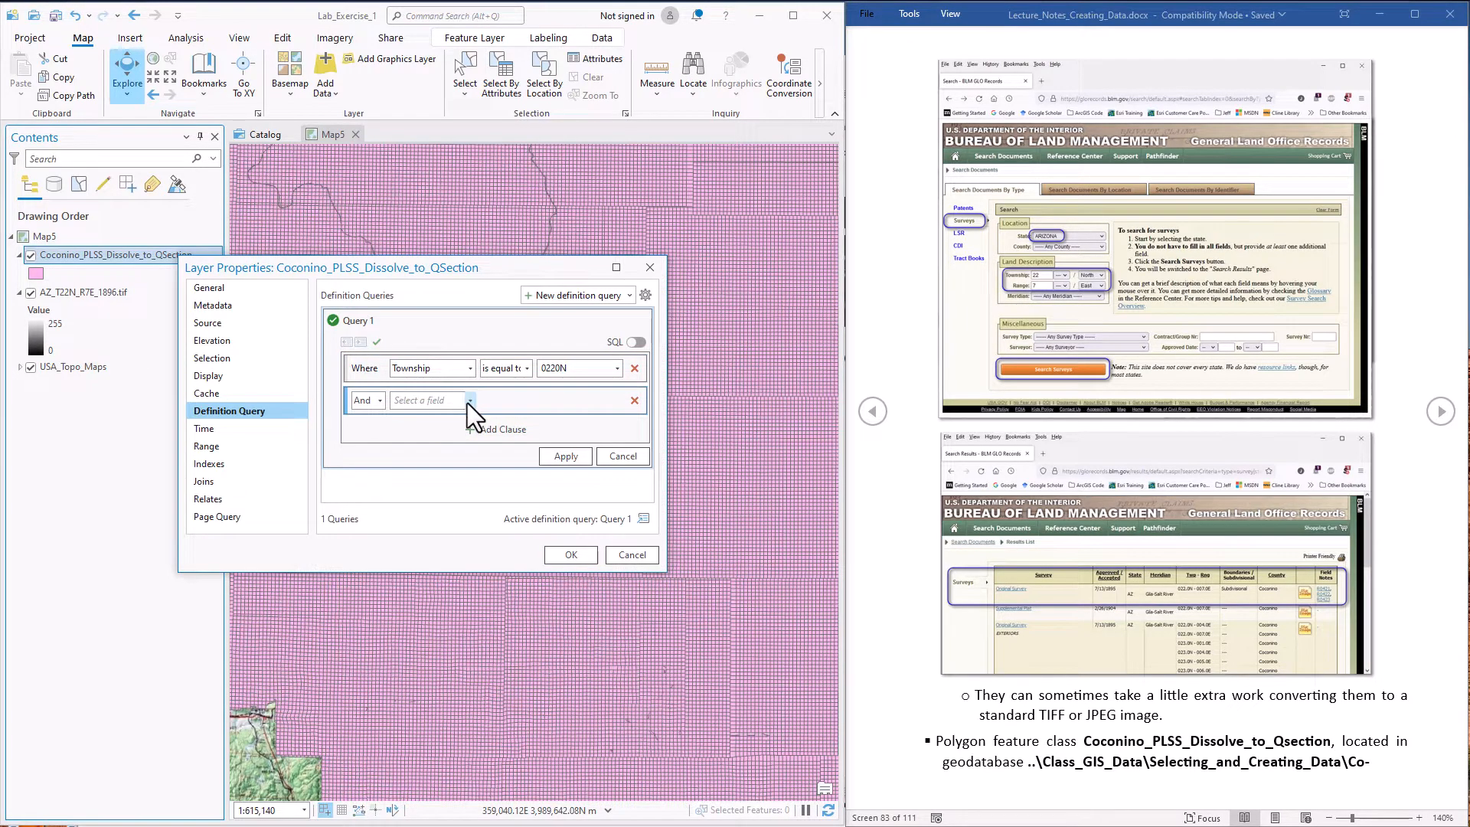
pyautogui.click(467, 402)
pyautogui.click(431, 464)
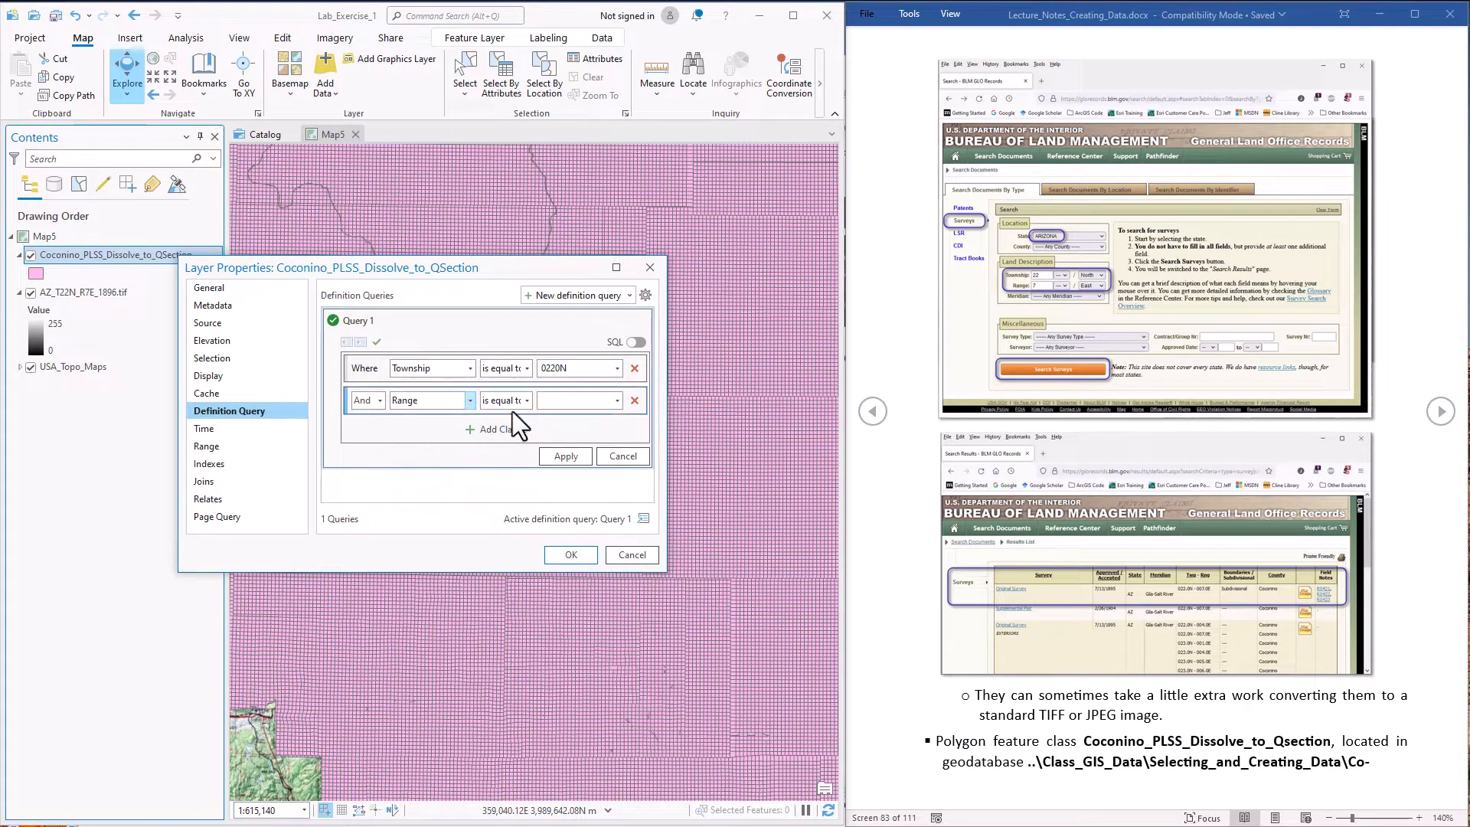
pyautogui.click(618, 400)
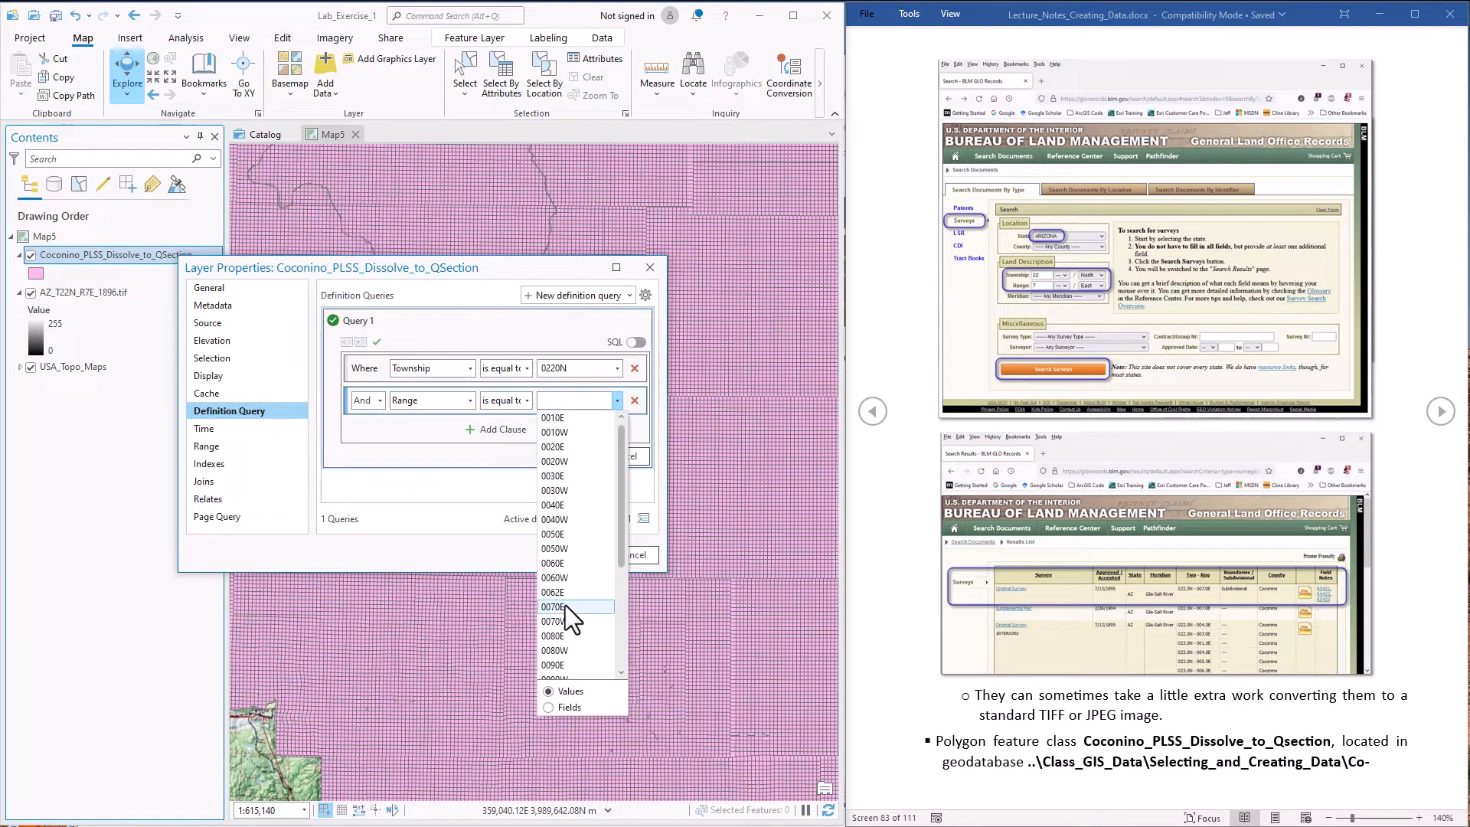
pyautogui.click(565, 605)
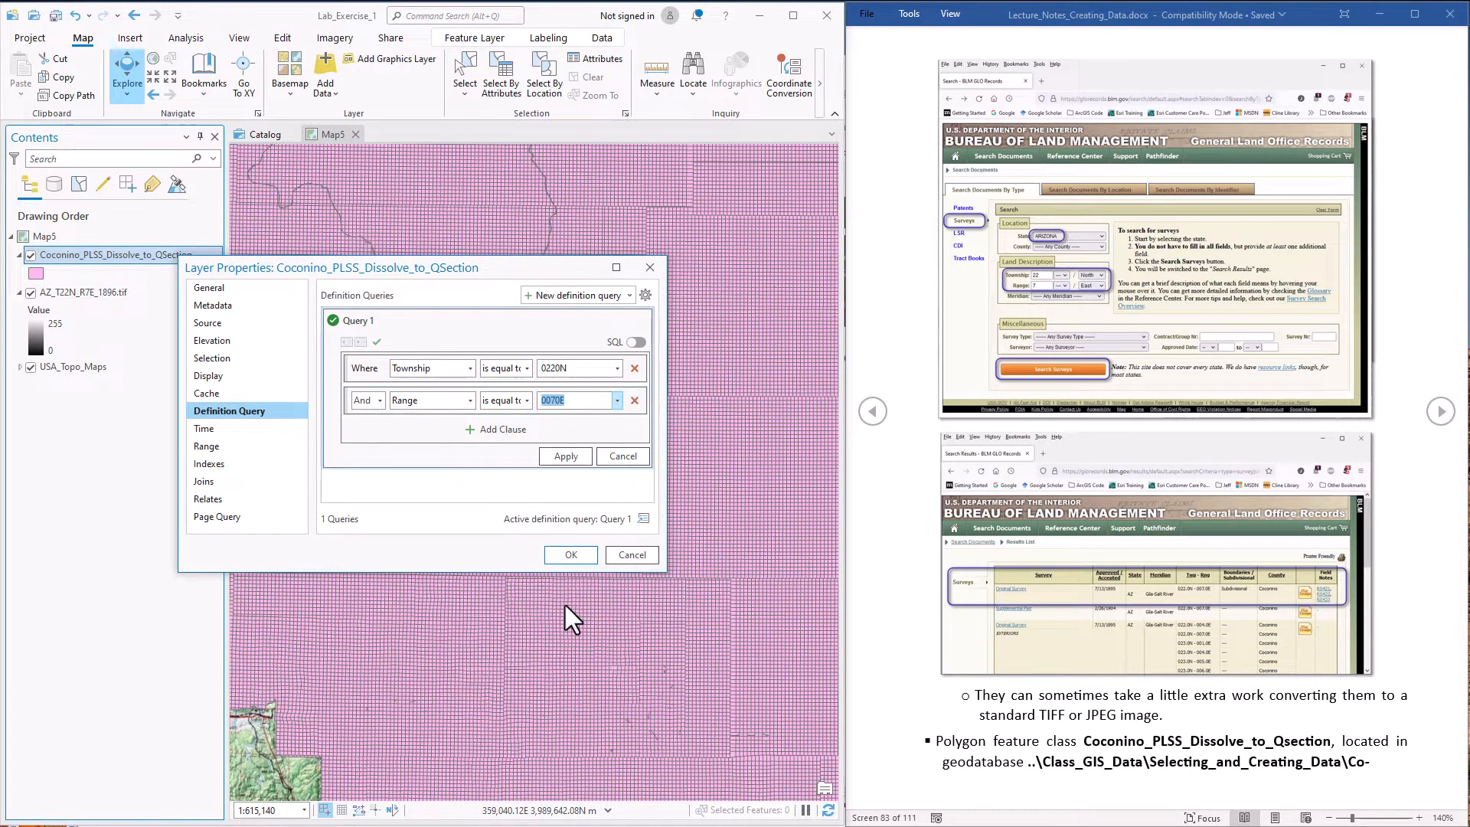
pyautogui.click(566, 456)
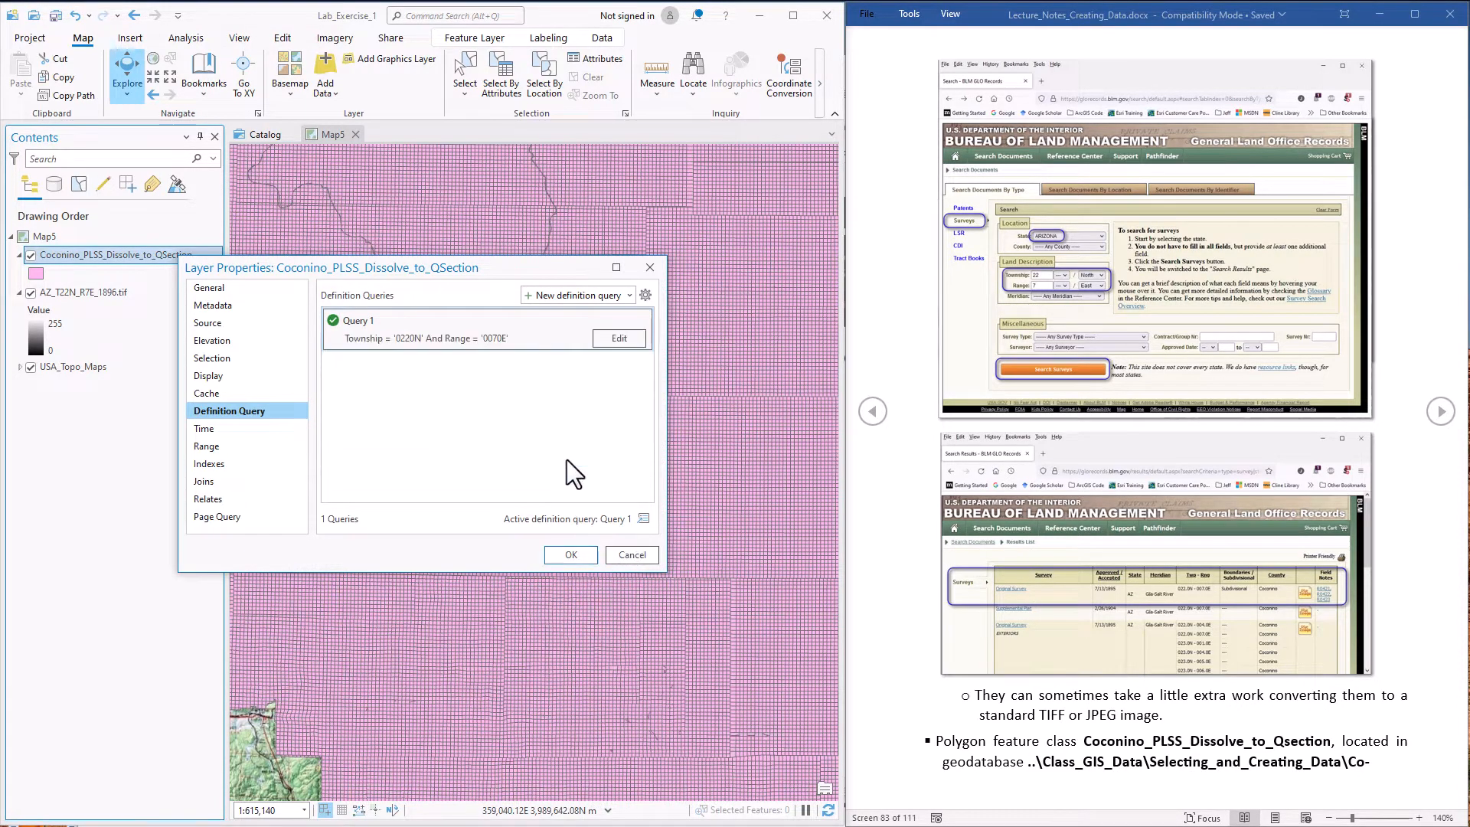
pyautogui.click(572, 554)
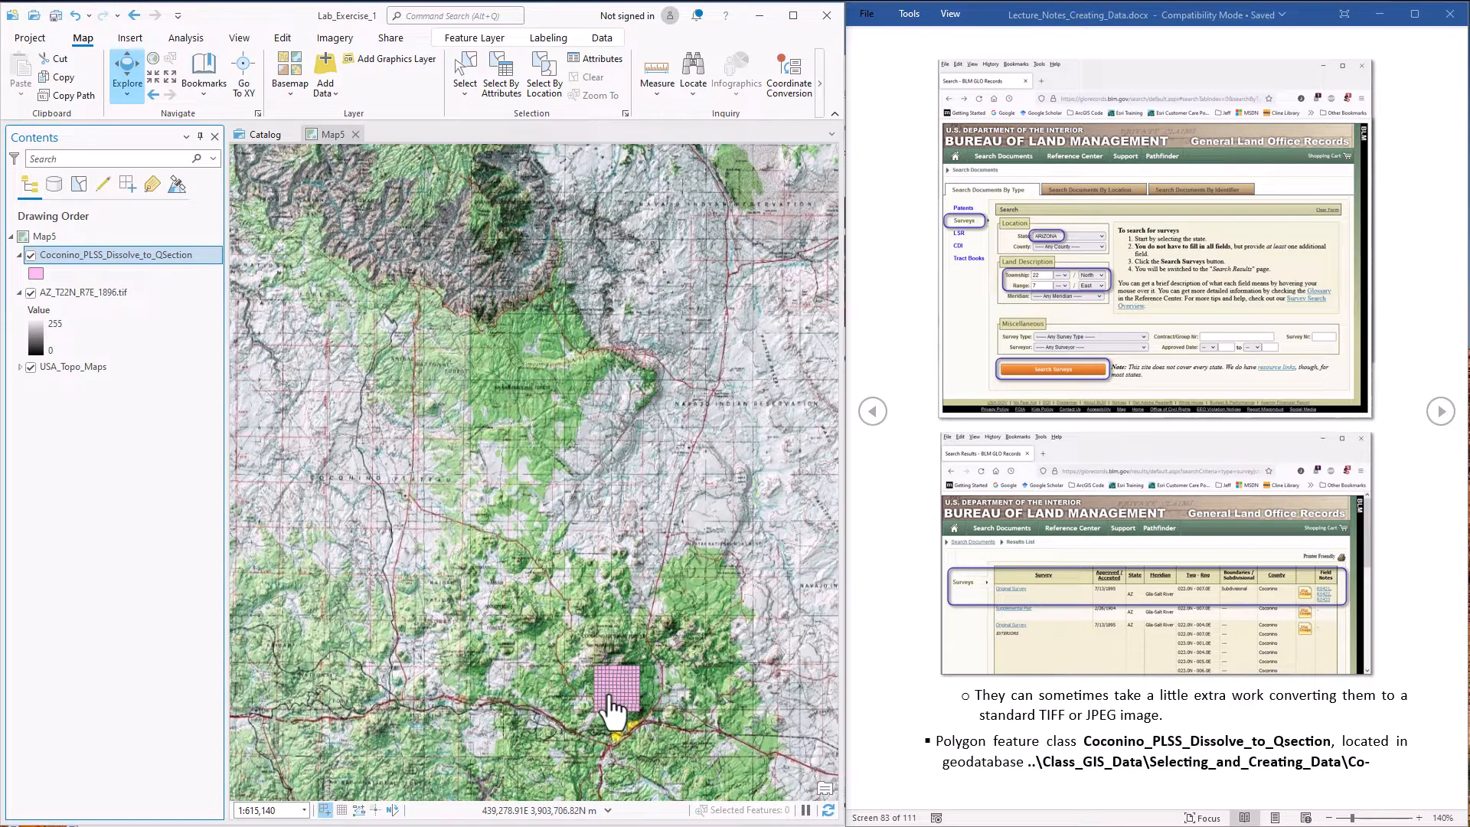
# Change the filtered Coconino_PLSS_Dissolve_to_QSection layer's symbol to the unfilled thin black outline from the ArcGIS 2D style
pyautogui.rightClick(66, 256)
pyautogui.click(130, 488)
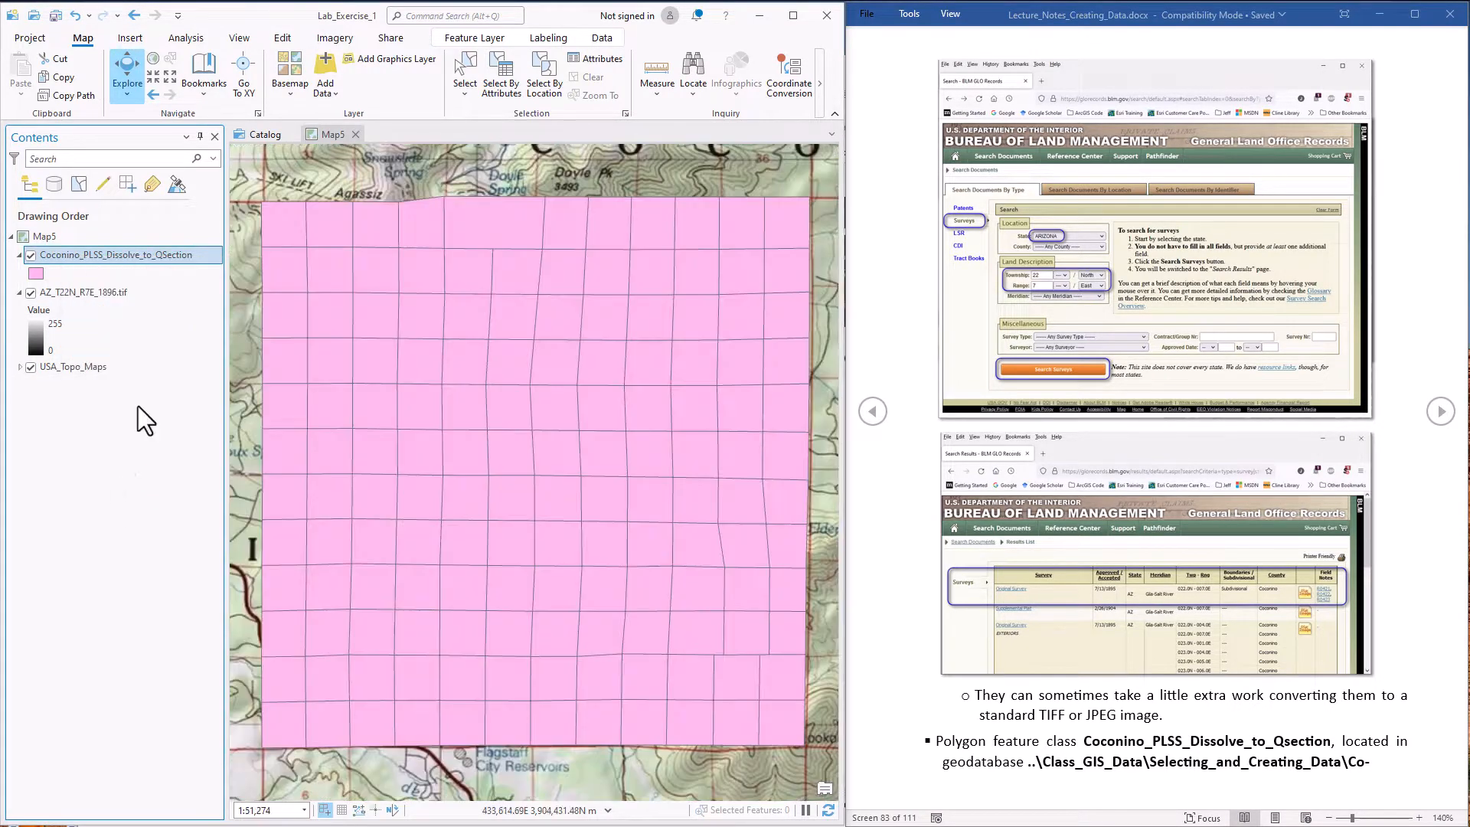
pyautogui.rightClick(131, 255)
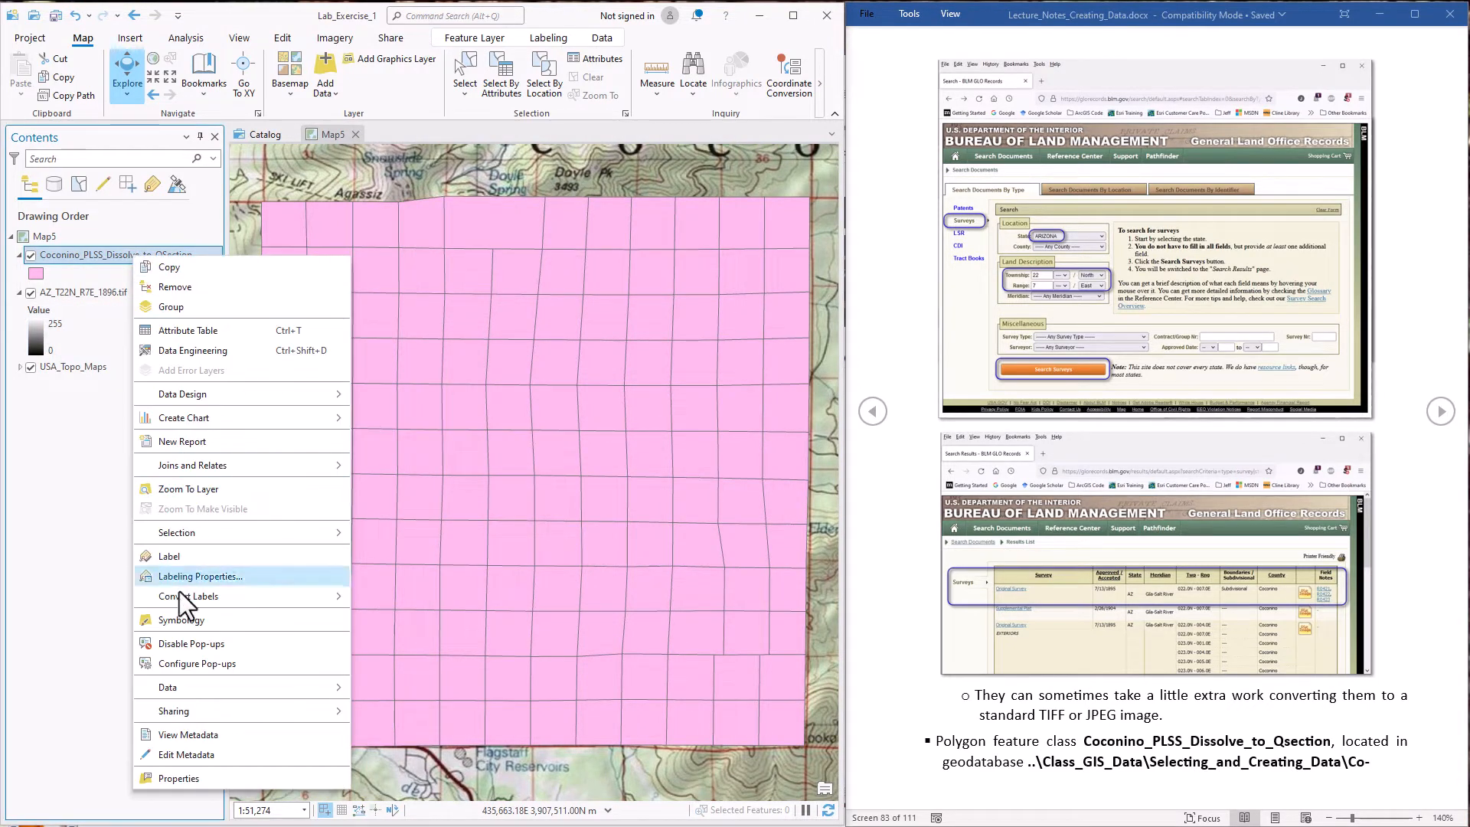
pyautogui.click(179, 619)
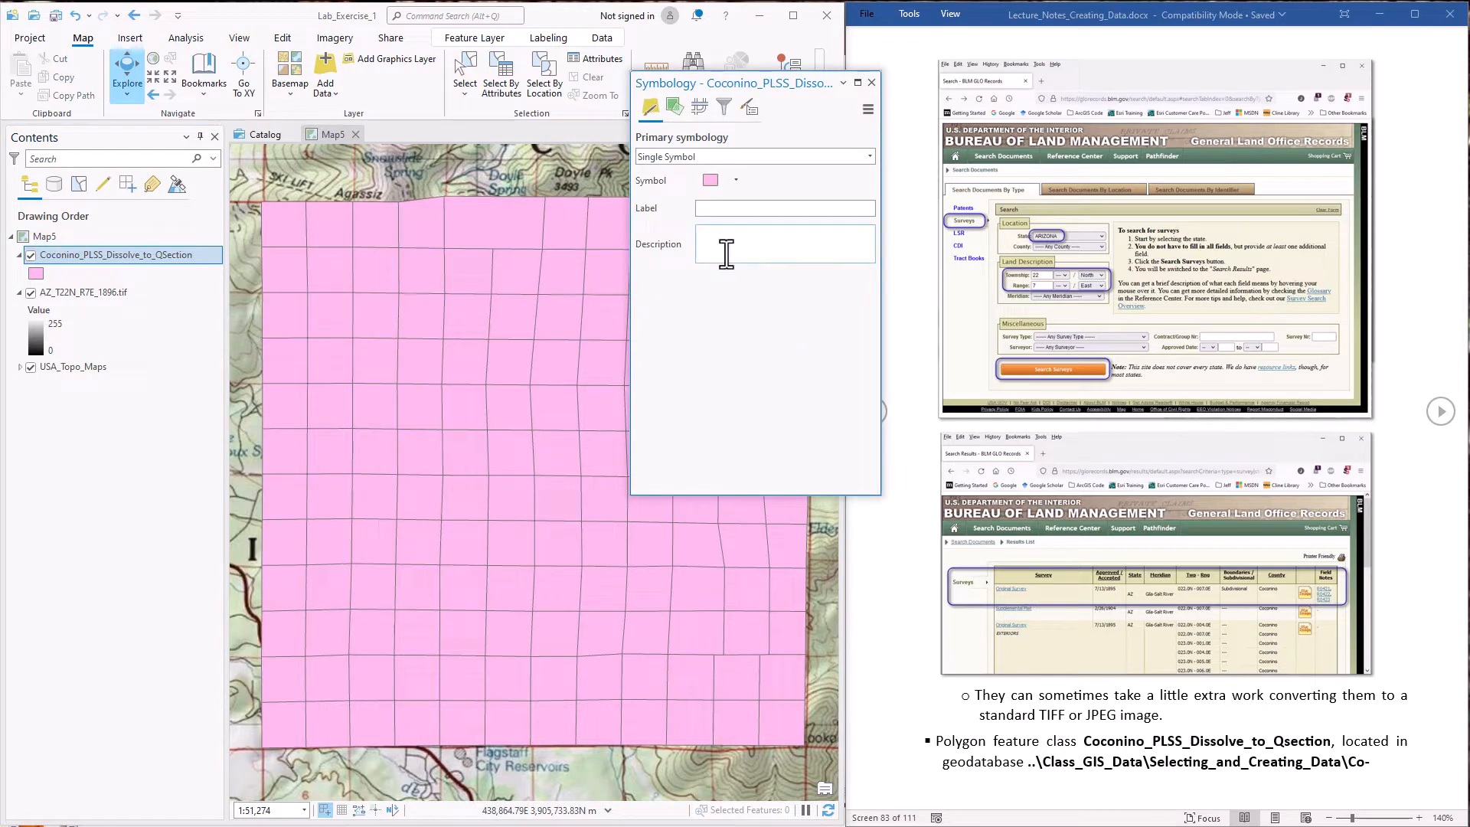
pyautogui.click(710, 179)
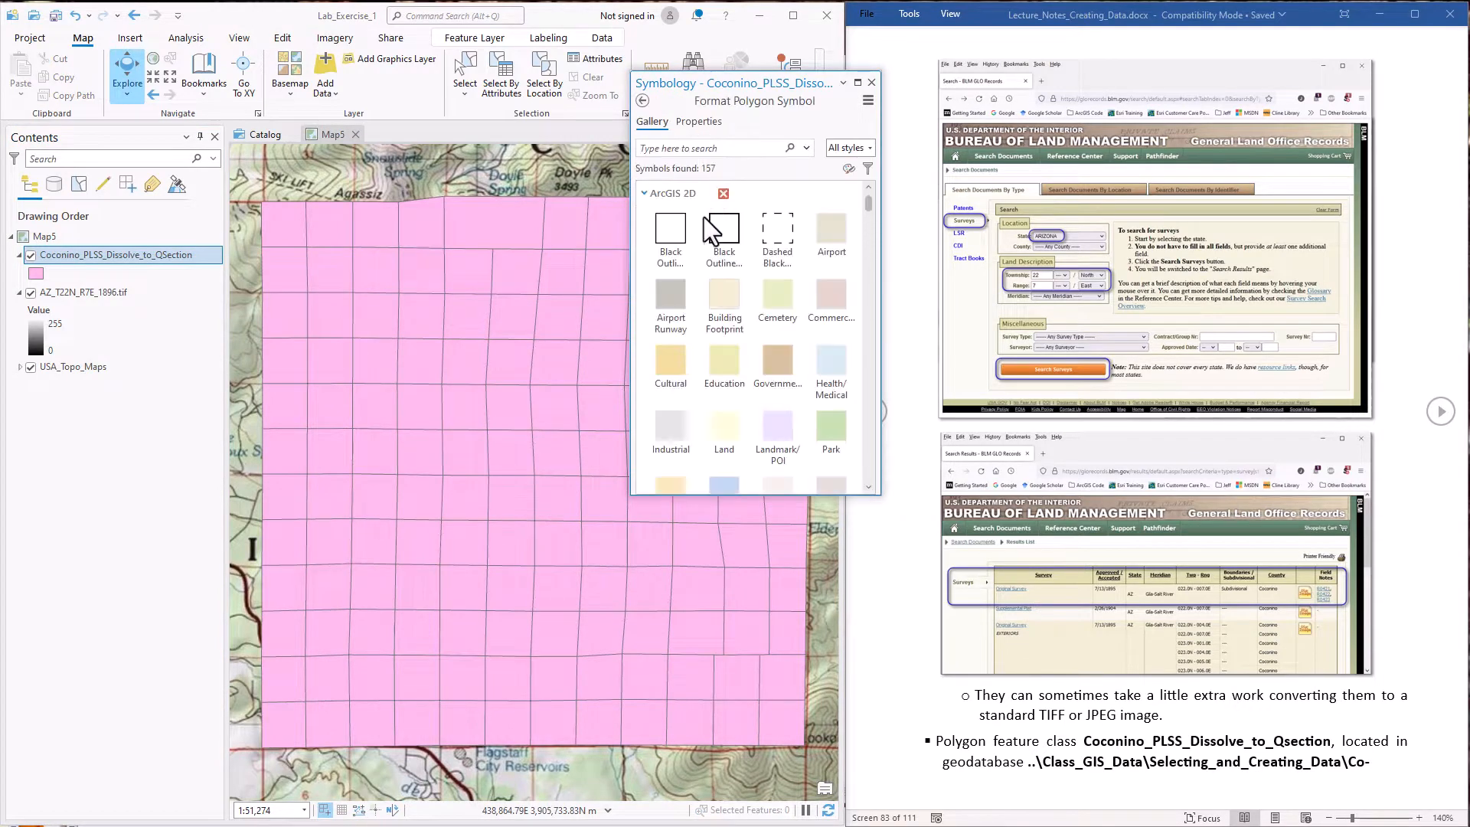
pyautogui.click(669, 245)
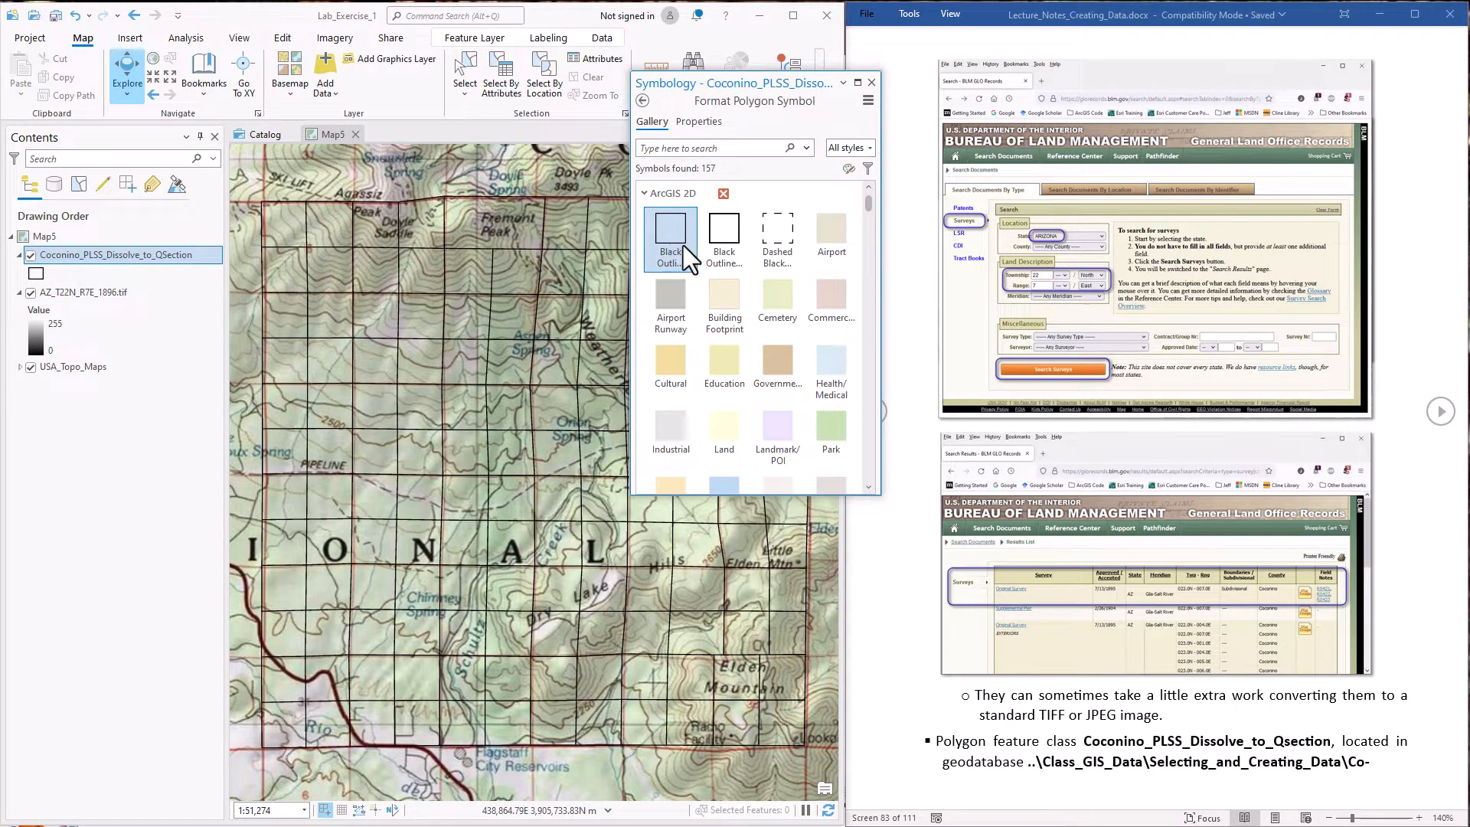
# Set the quarter-section outline color to red, and compare the grid with the topo map's section lines by hiding and reshowing the layer
pyautogui.click(711, 124)
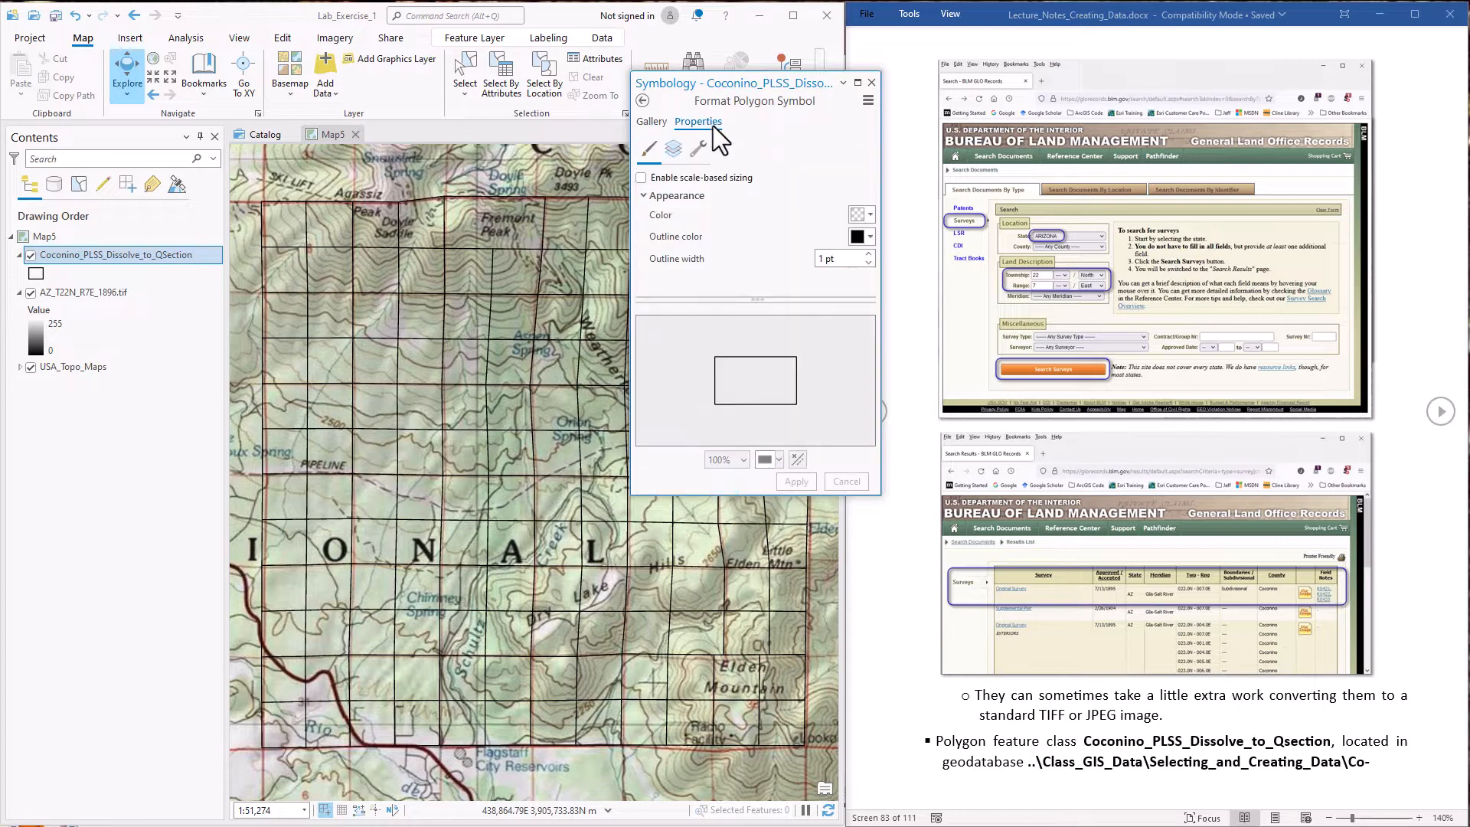
pyautogui.click(870, 239)
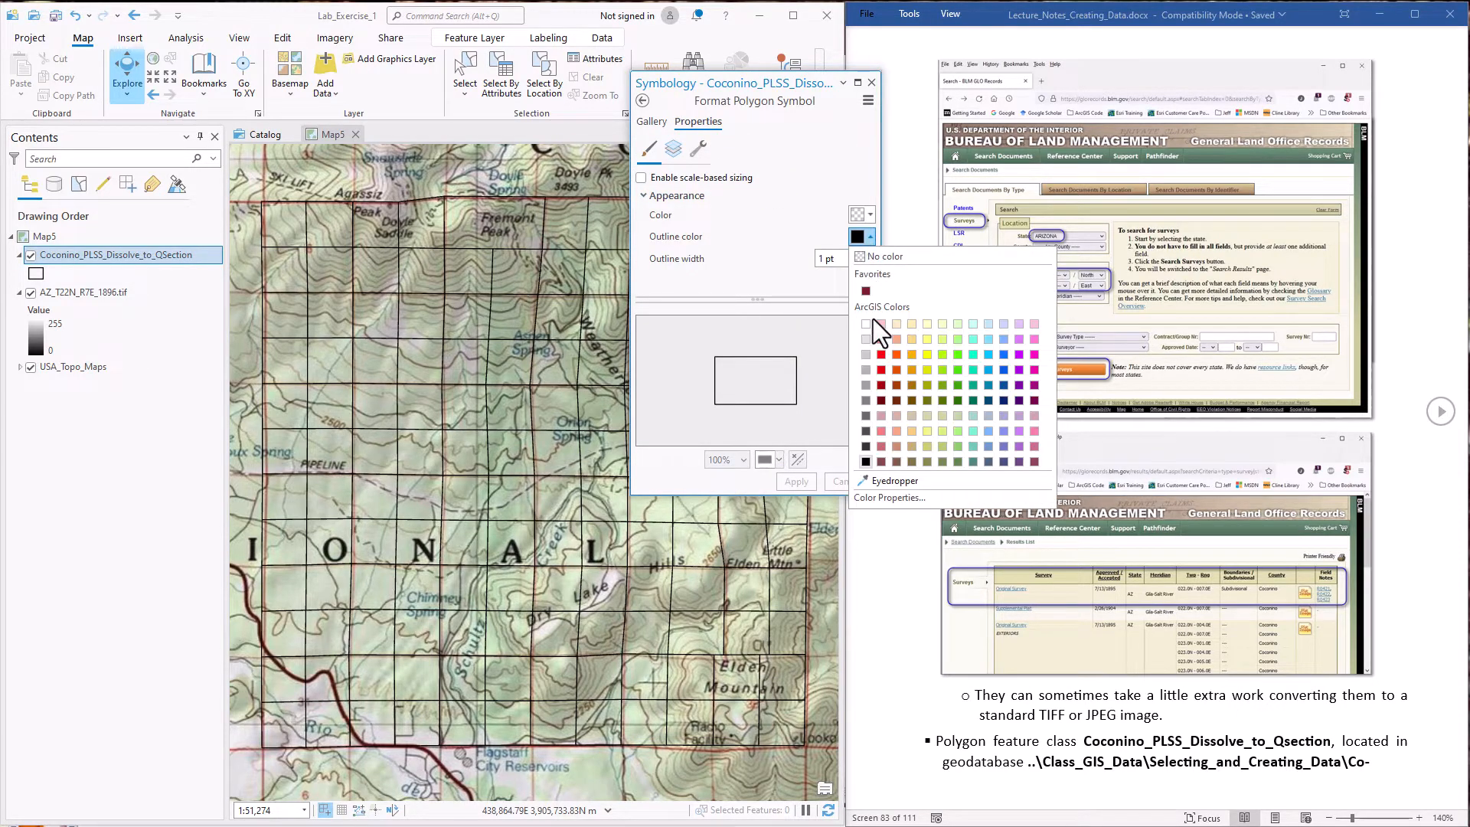
pyautogui.click(879, 365)
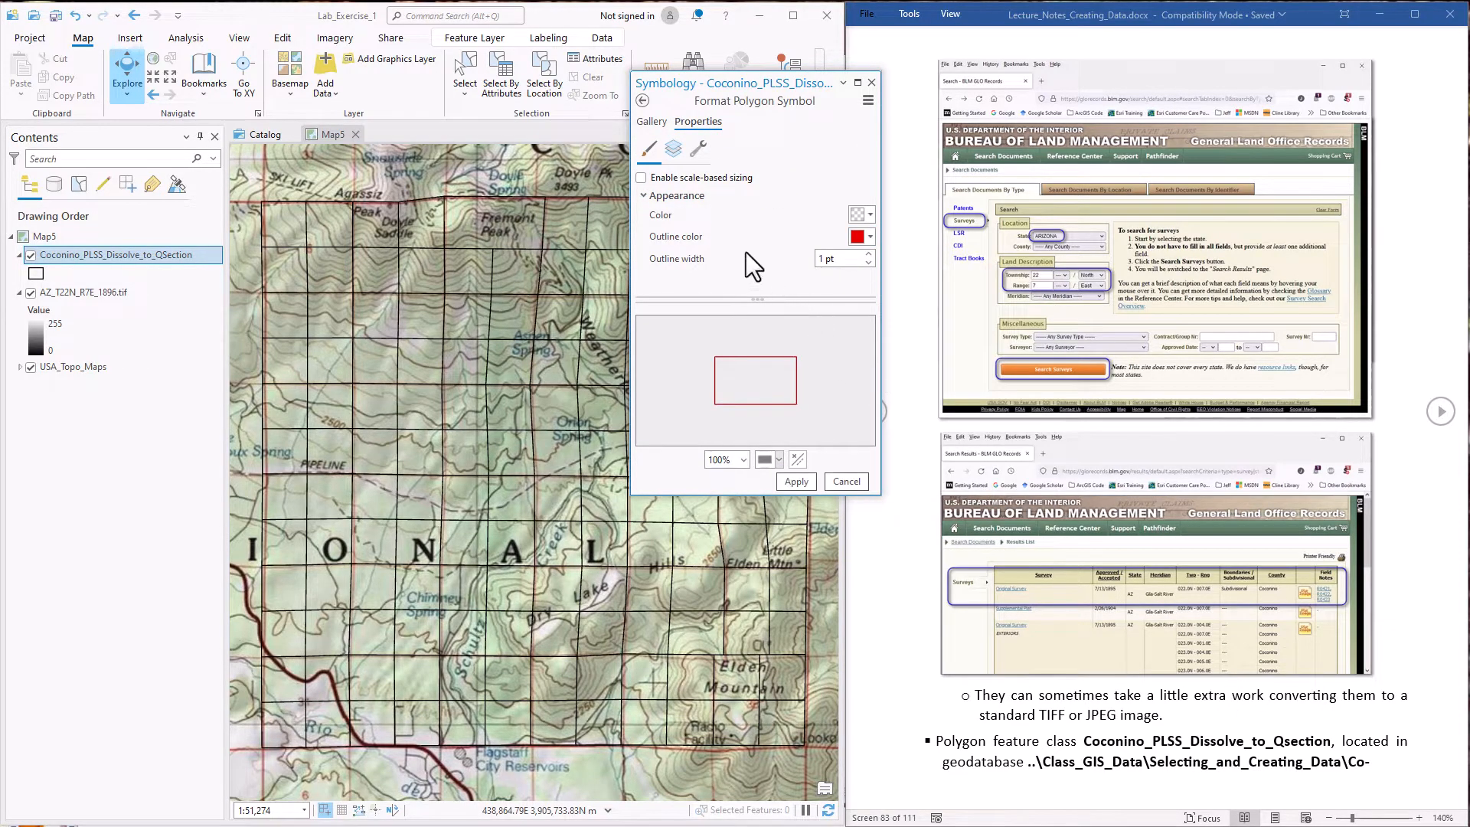
pyautogui.click(797, 481)
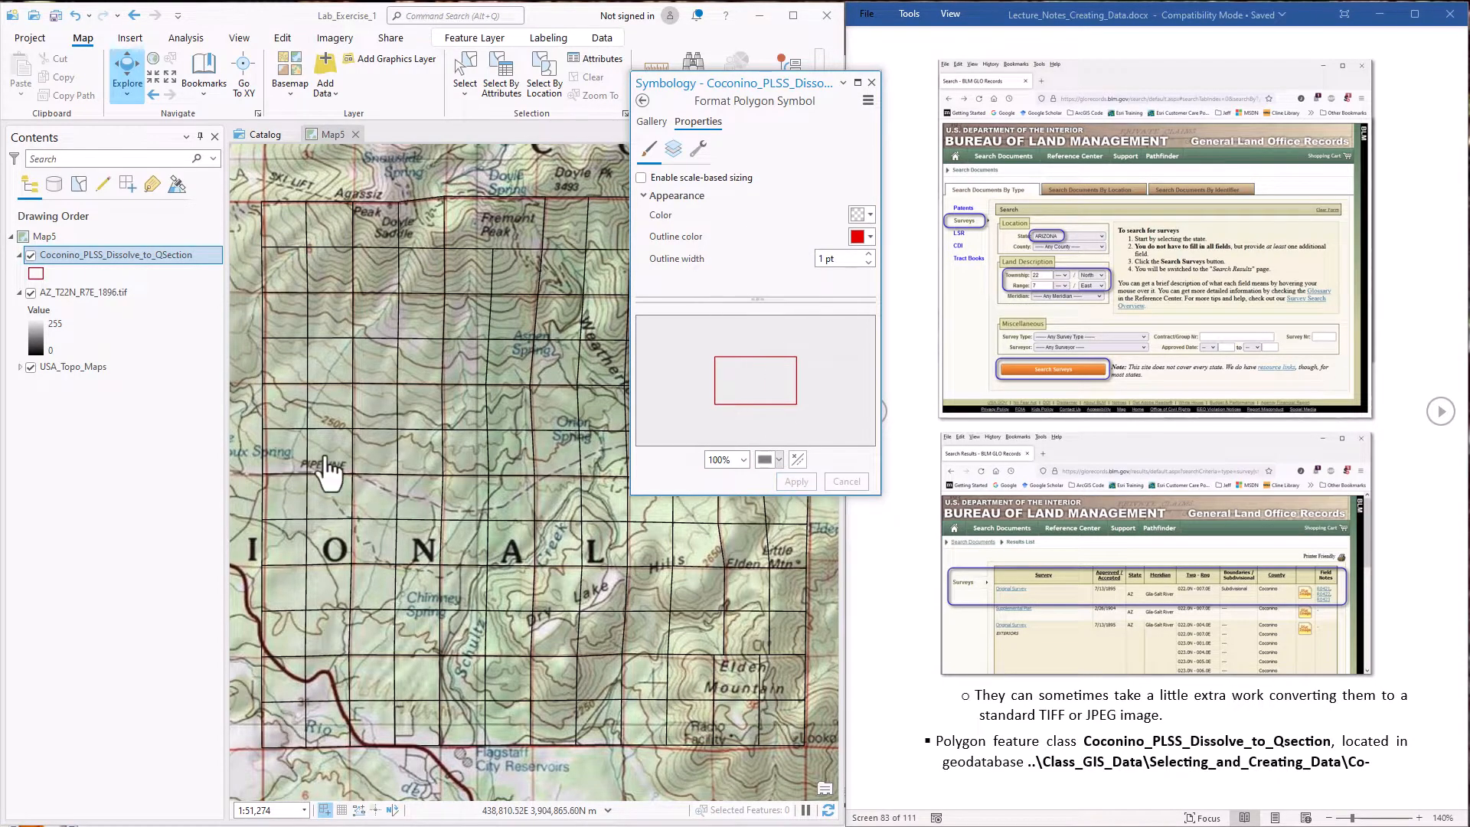
pyautogui.click(871, 82)
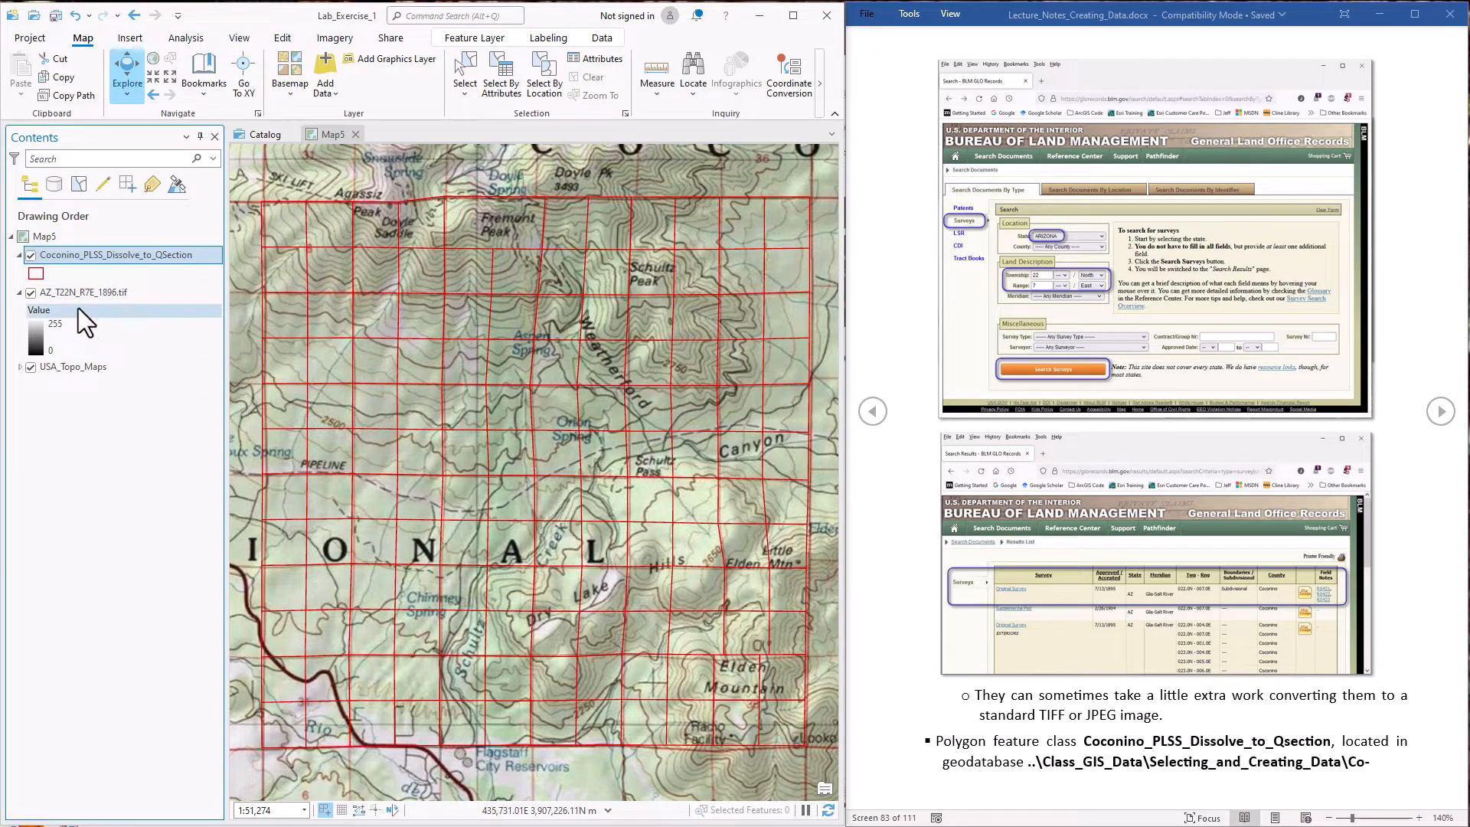
pyautogui.click(32, 255)
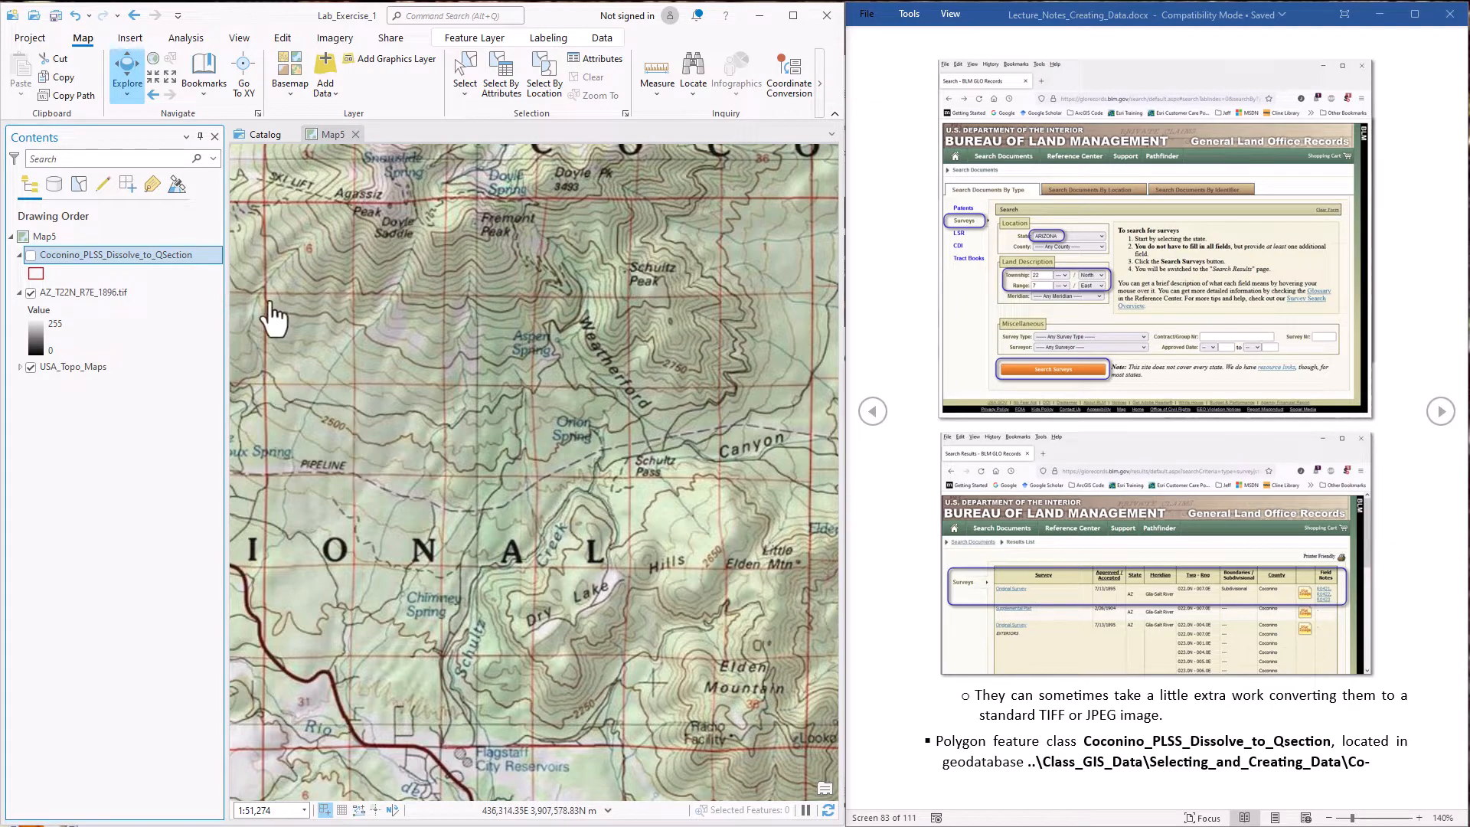
pyautogui.click(31, 255)
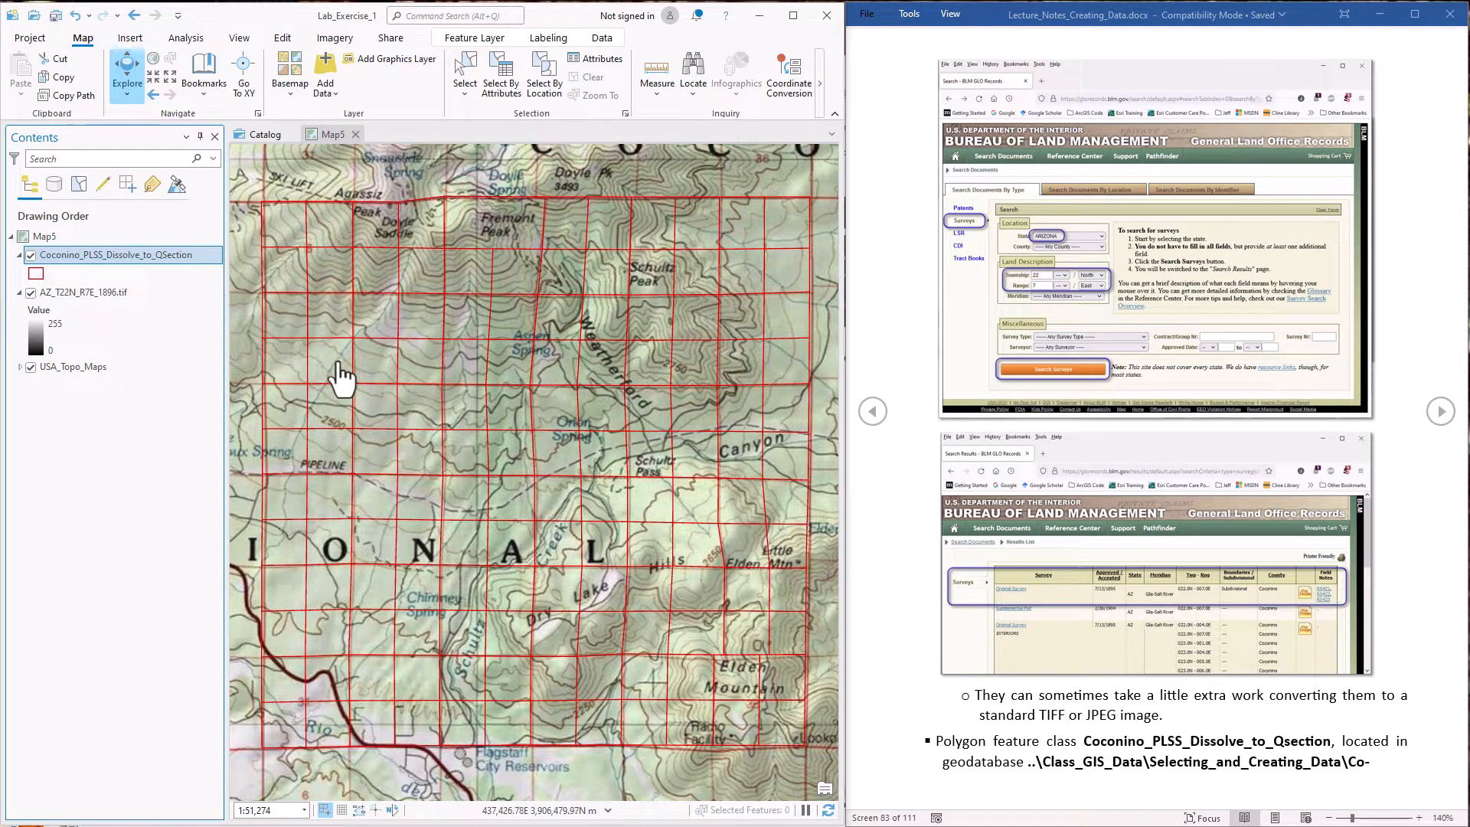
# Start a georeferencing session for AZ_T22N_R7E_1896.tif and fit the image to the current map display
pyautogui.click(148, 293)
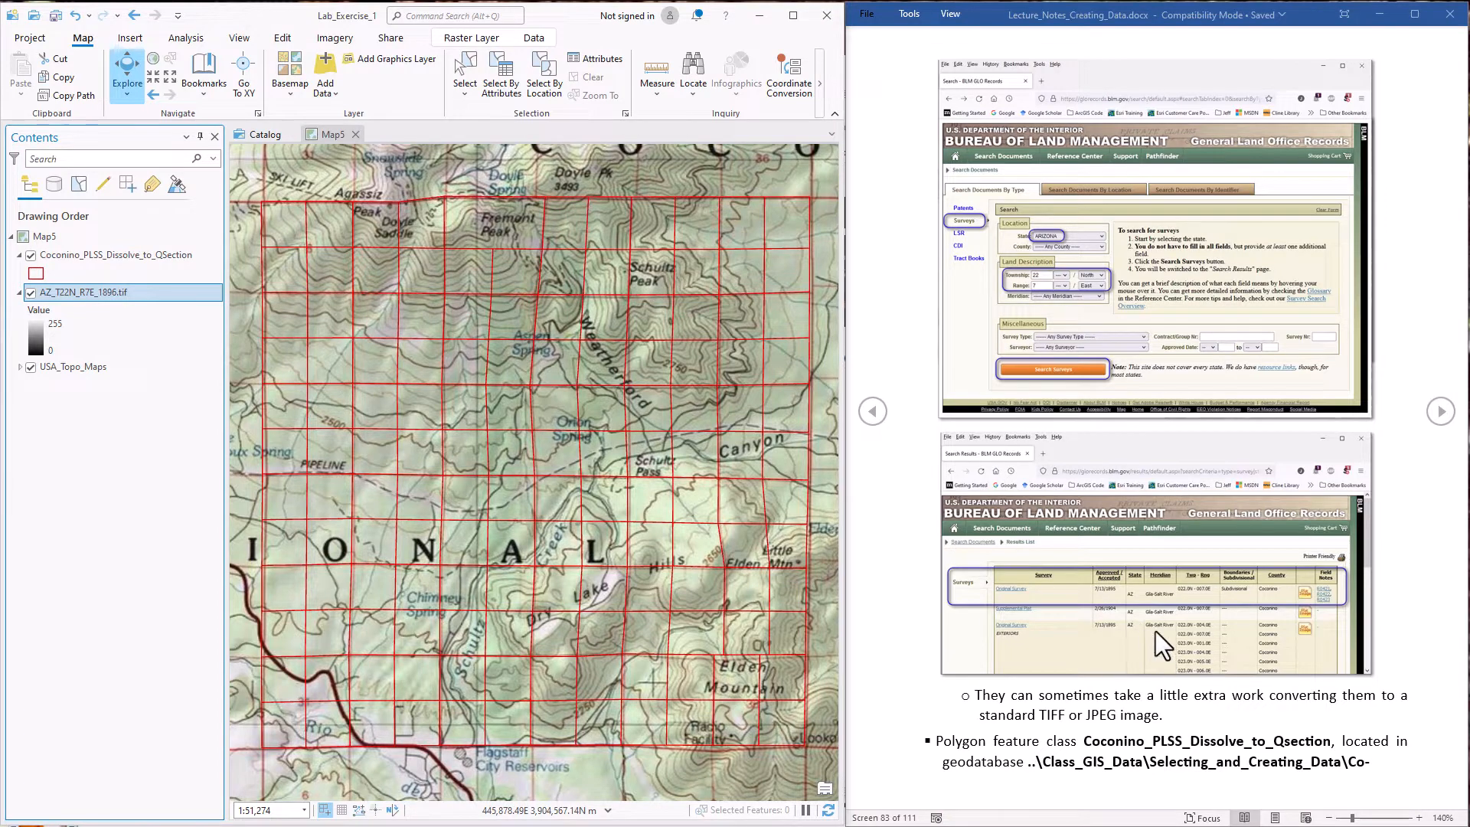
pyautogui.scroll(-5, 1151, 627)
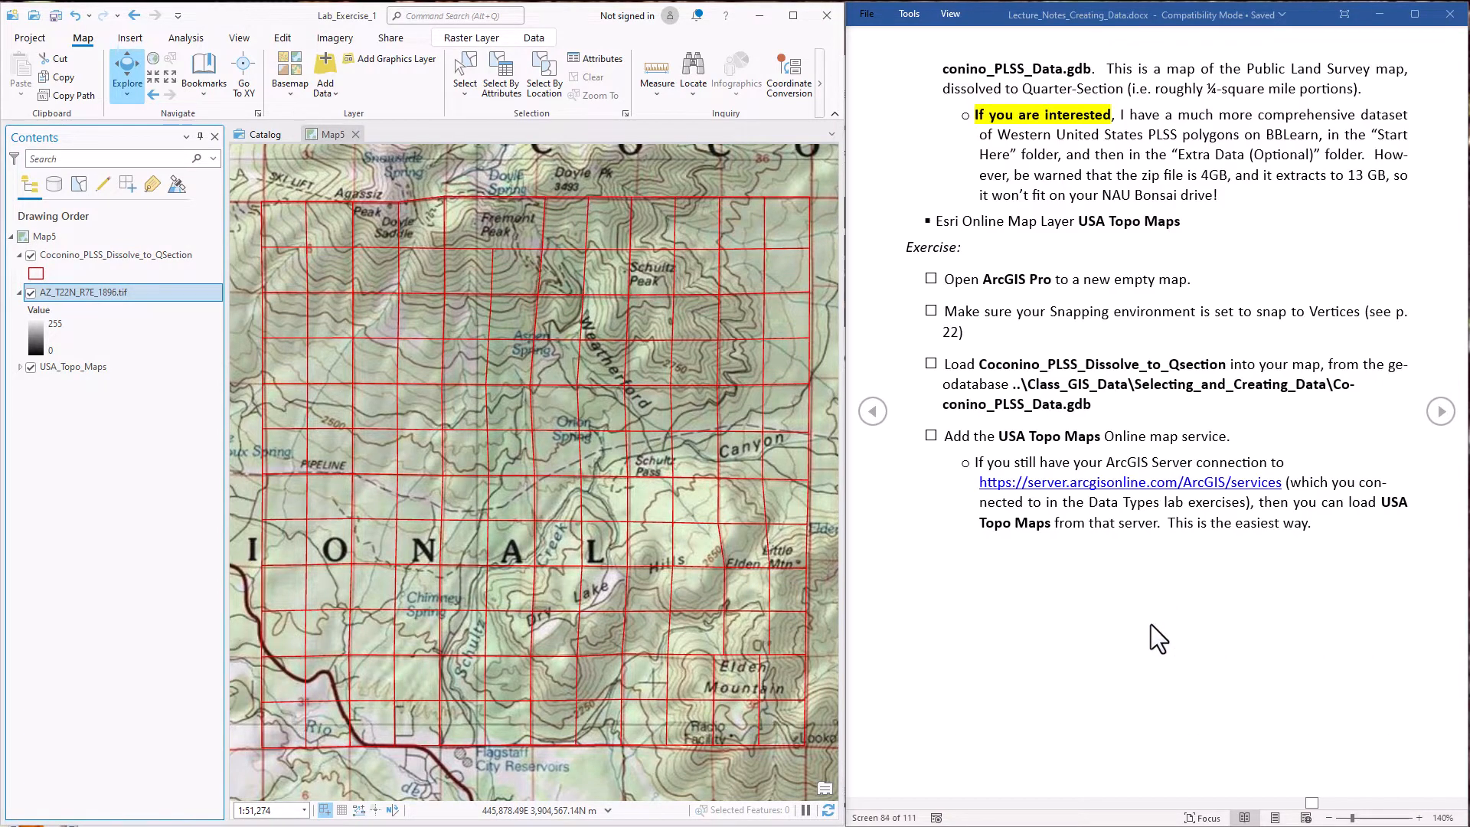
pyautogui.scroll(-5, 1151, 624)
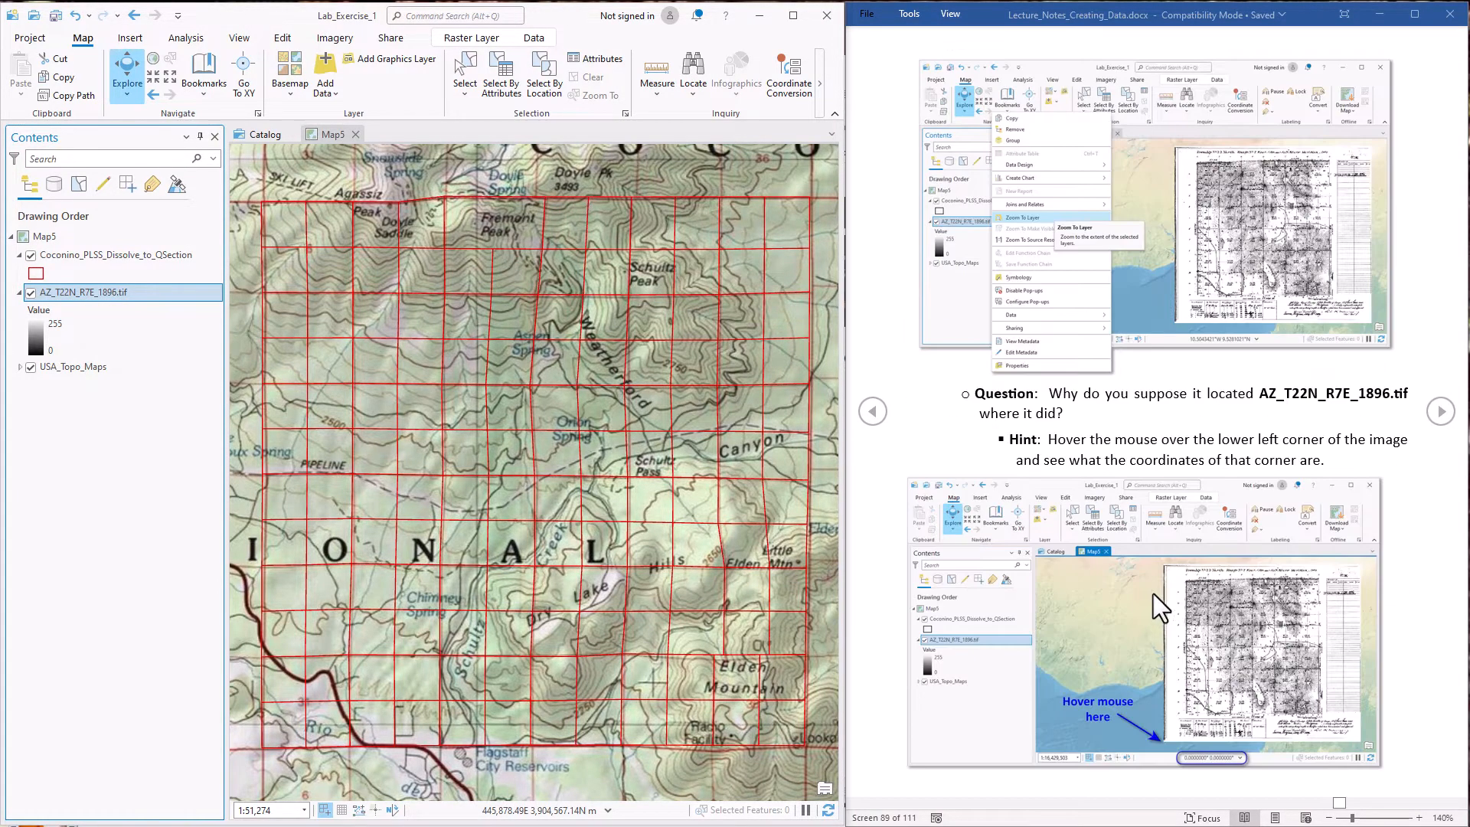
pyautogui.scroll(-3, 1153, 594)
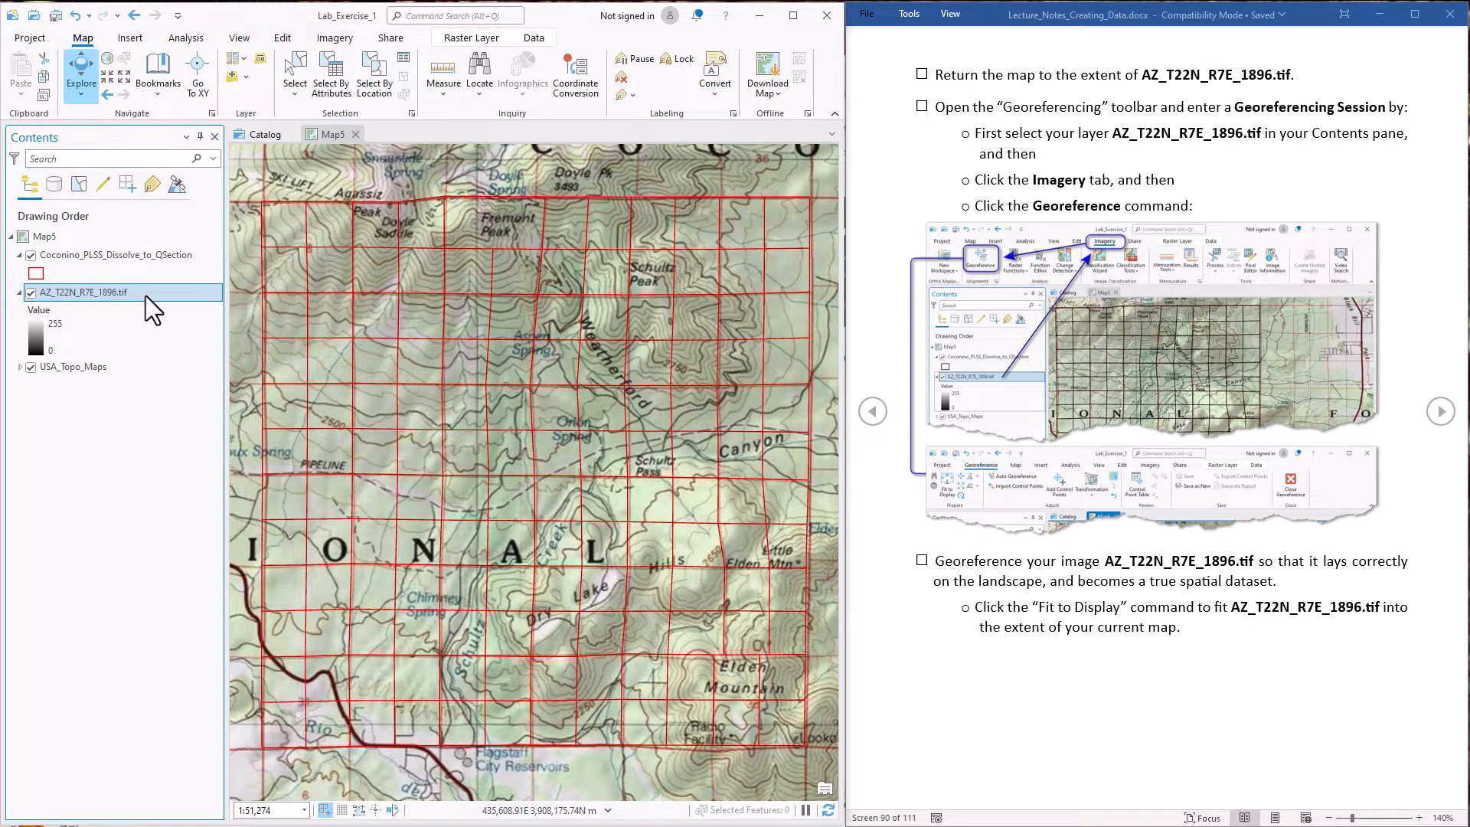
pyautogui.click(328, 40)
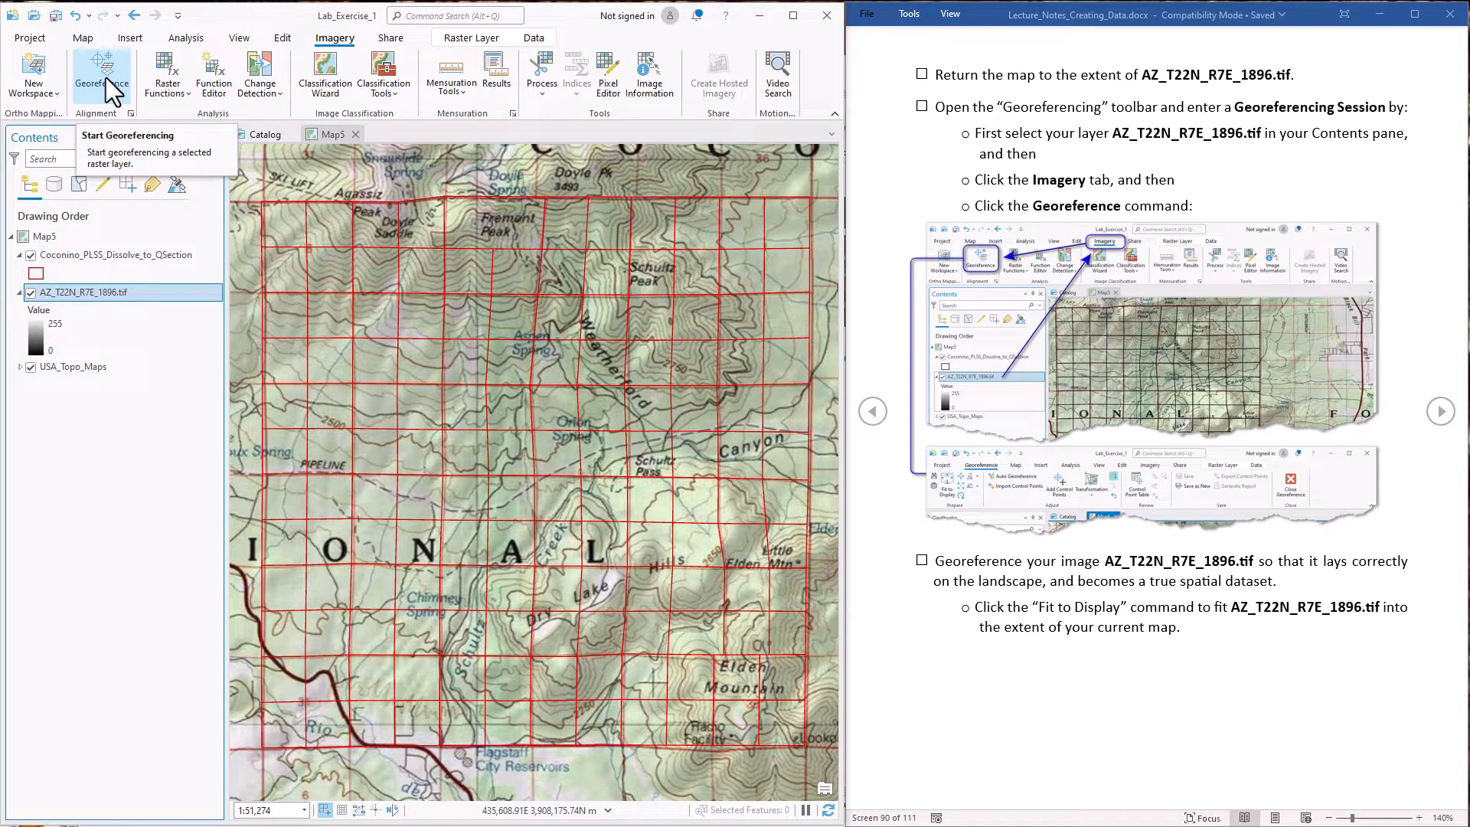
pyautogui.click(106, 76)
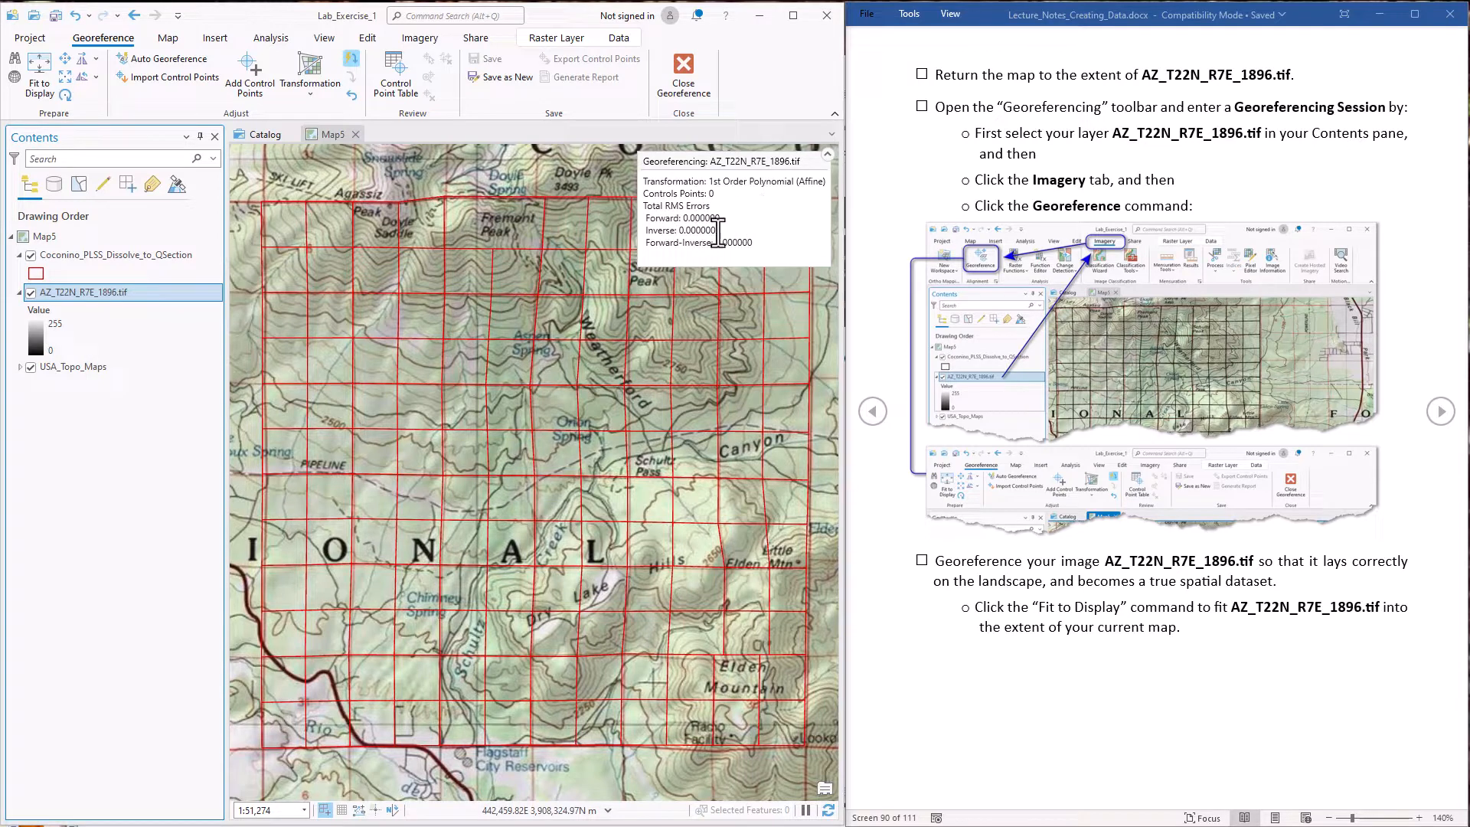
pyautogui.click(827, 156)
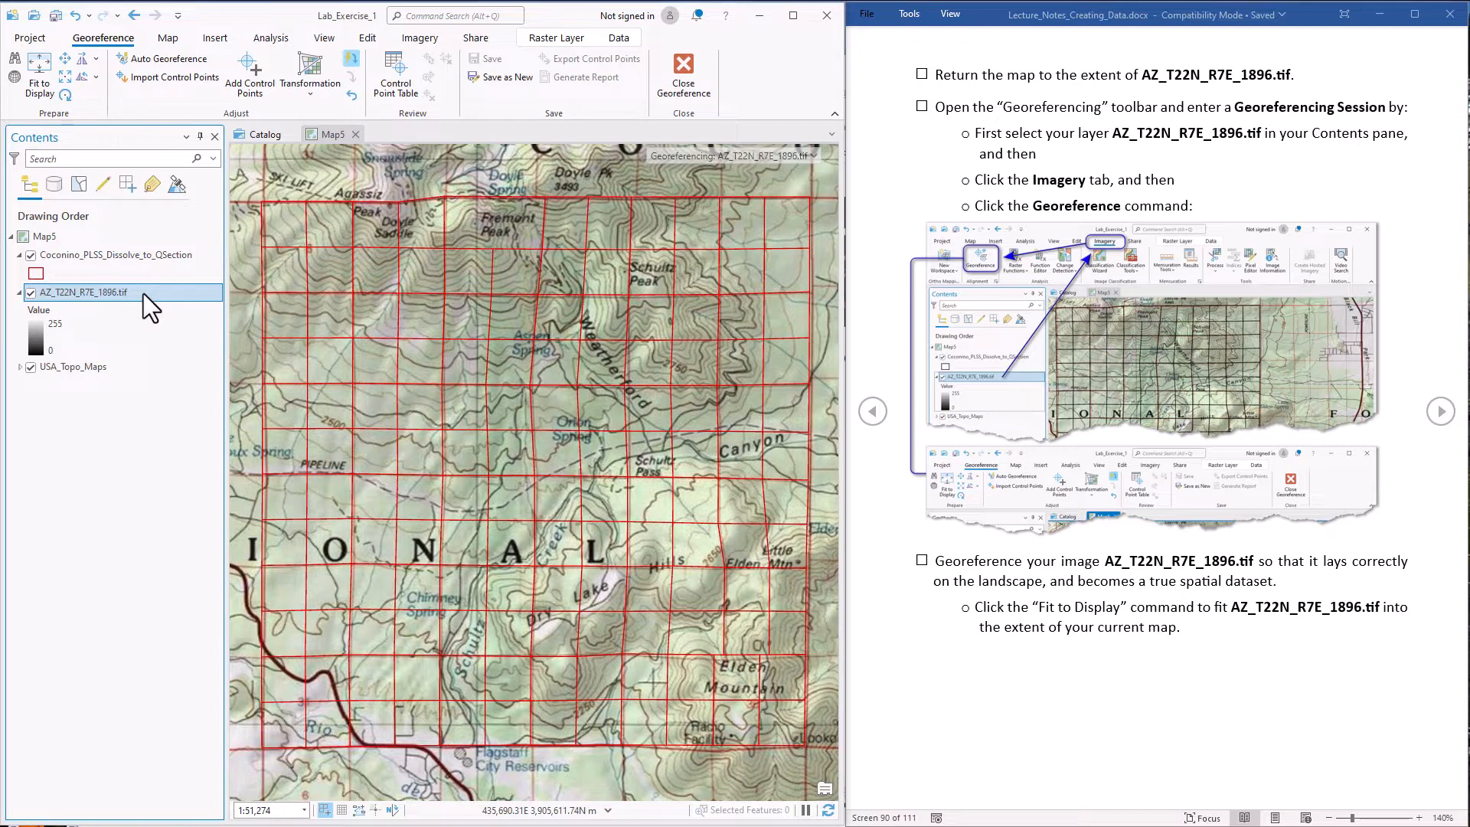
pyautogui.click(33, 81)
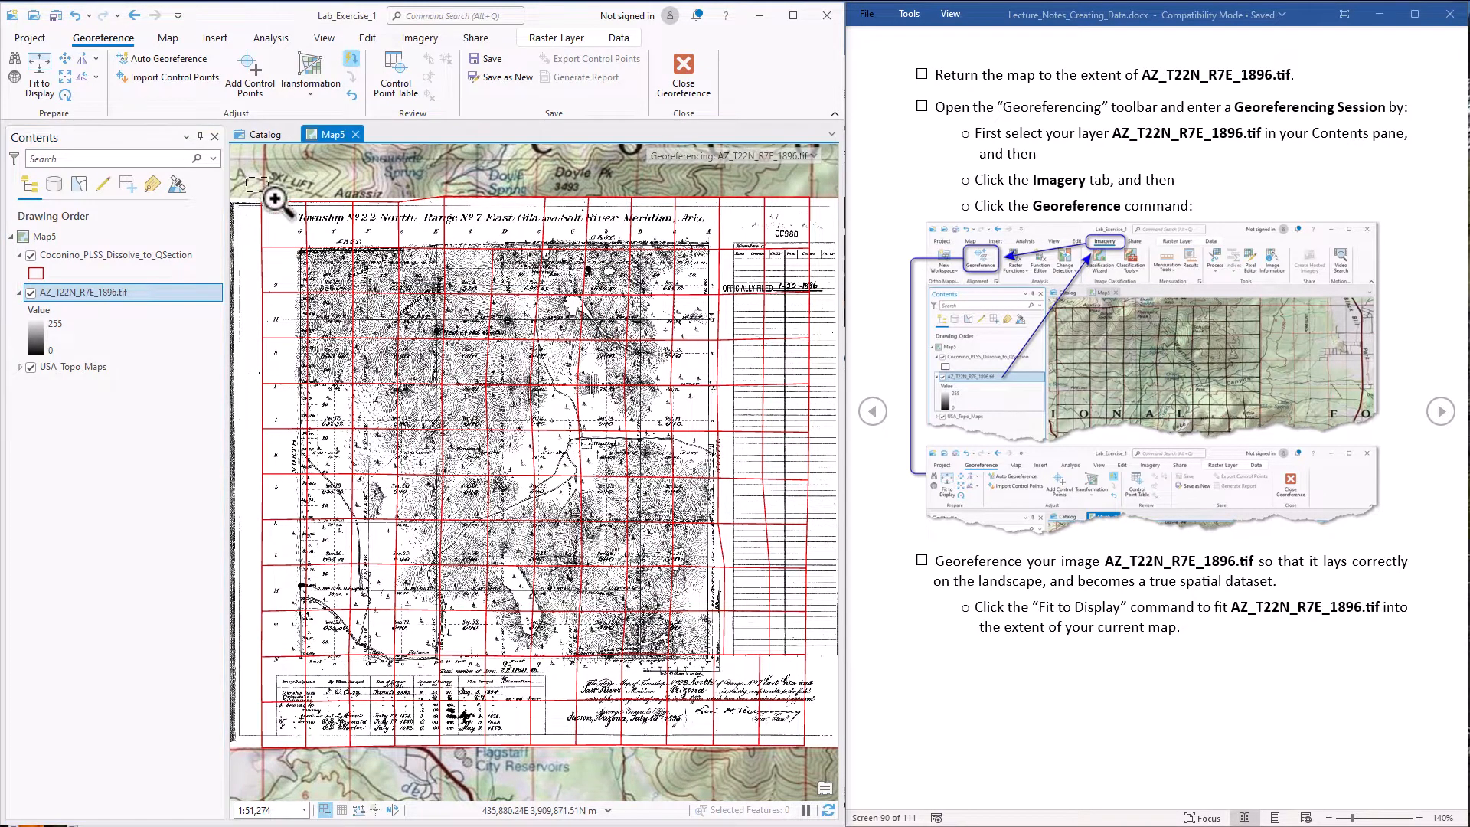
# Add a control point linking the scanned map's northwest township corner to the northwest corner vertex of the quarter-section grid
pyautogui.moveTo(278, 197); pyautogui.dragTo(351, 318)
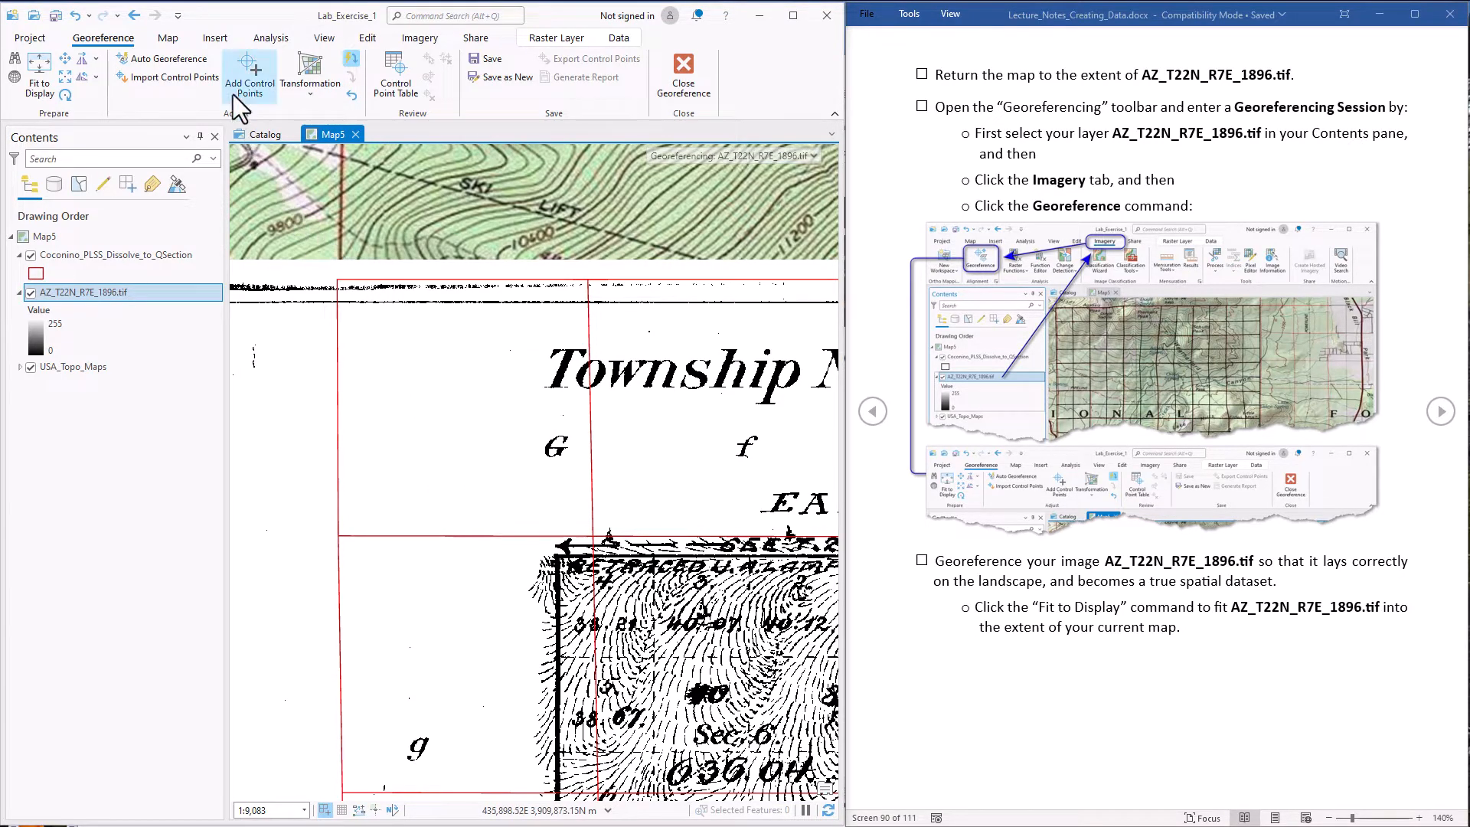
pyautogui.click(254, 85)
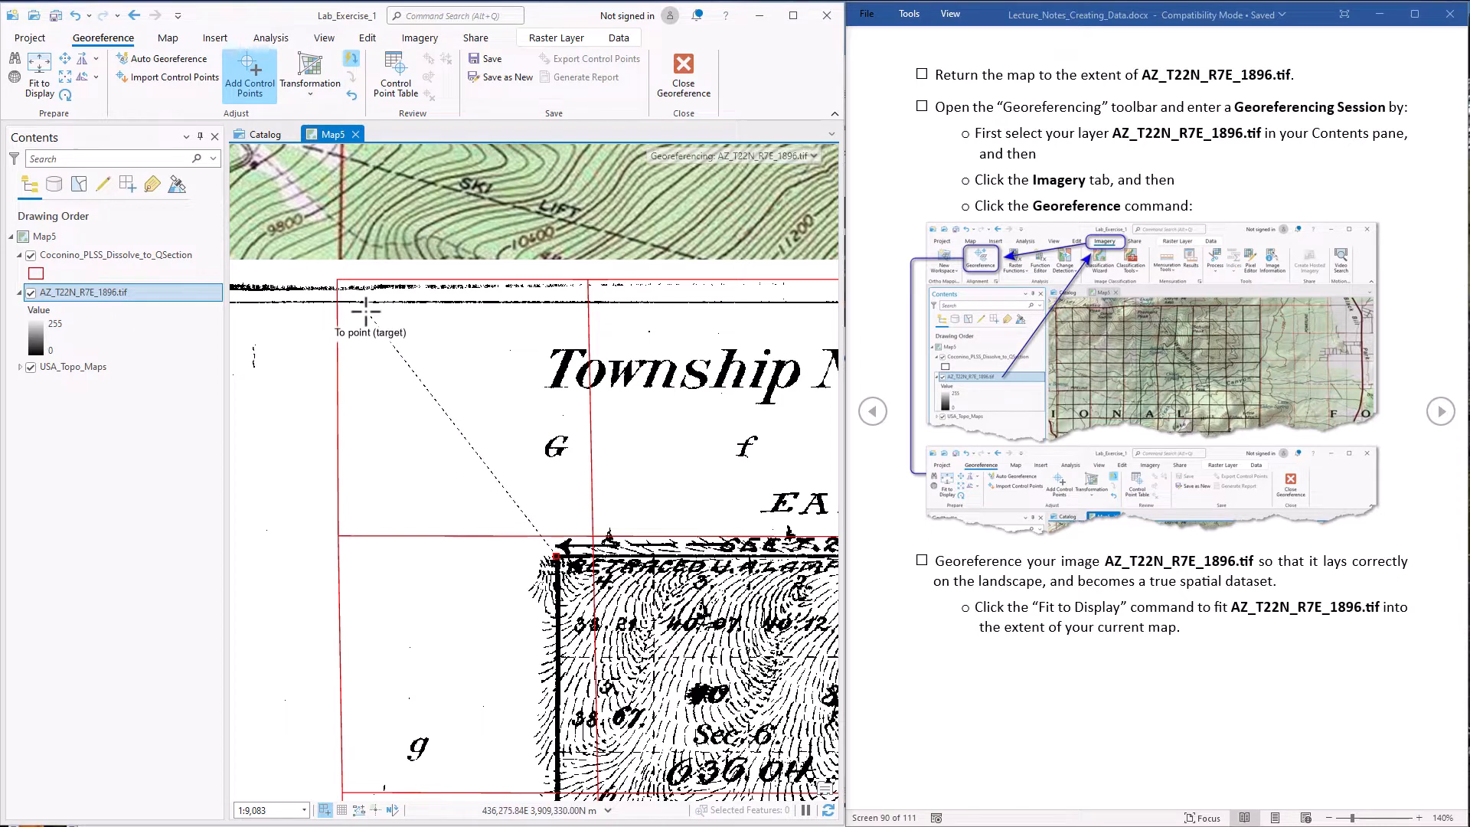
pyautogui.click(338, 279)
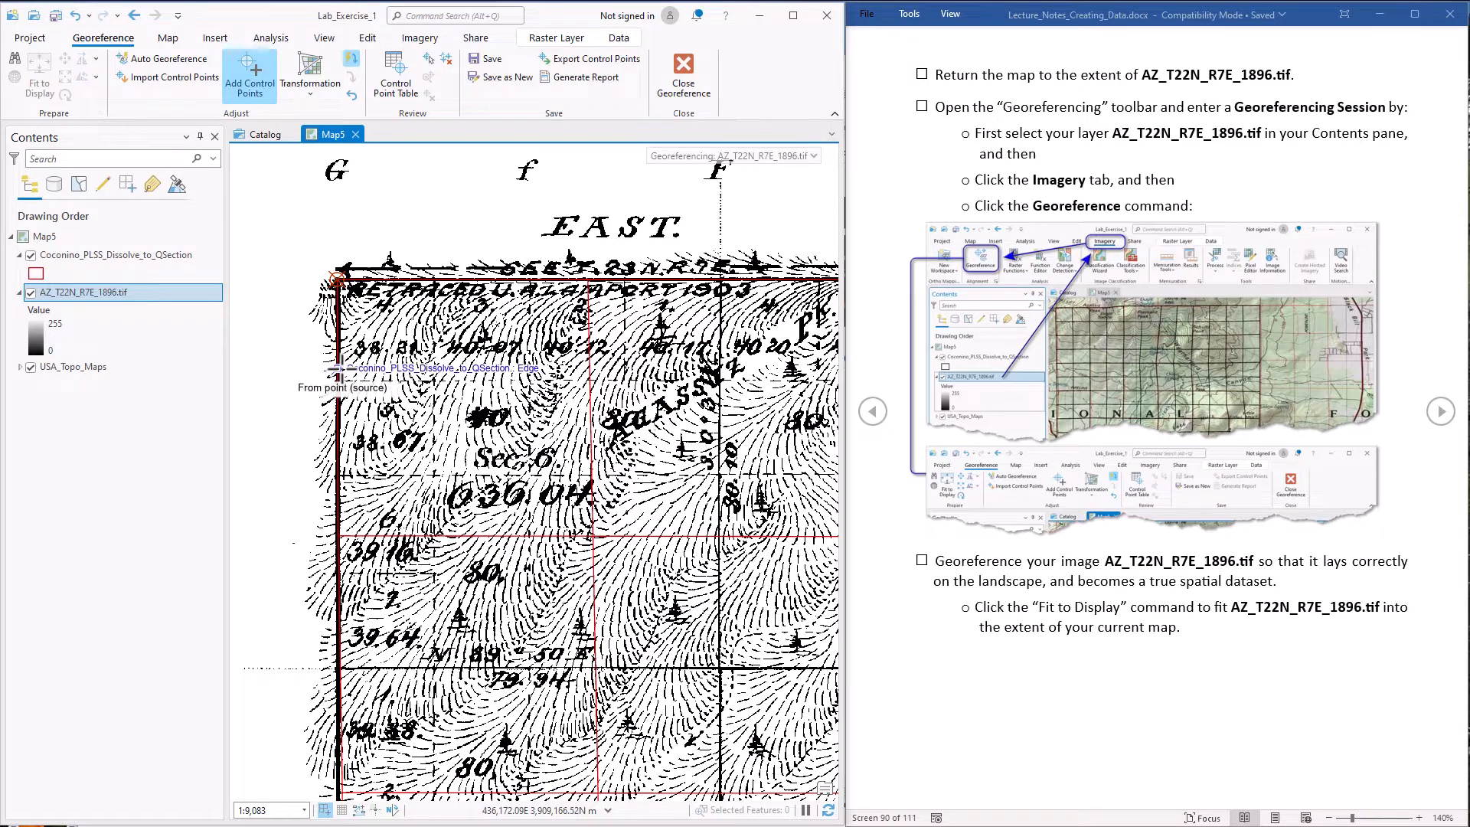
# Place a second control point's source on the scanned map's southeast township corner, at the corner of Section 36
pyautogui.click(121, 255)
pyautogui.rightClick(122, 256)
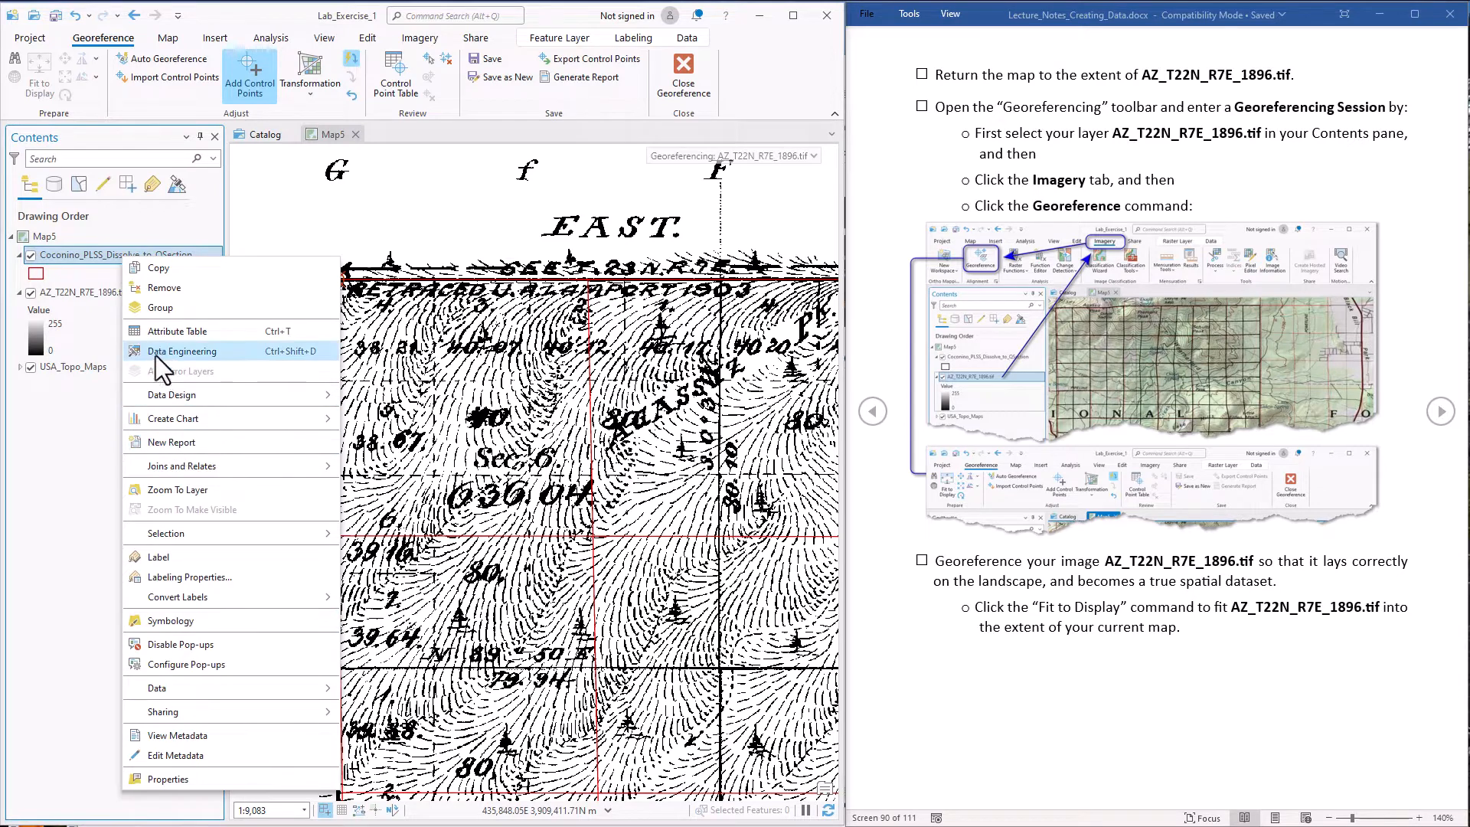
pyautogui.click(173, 490)
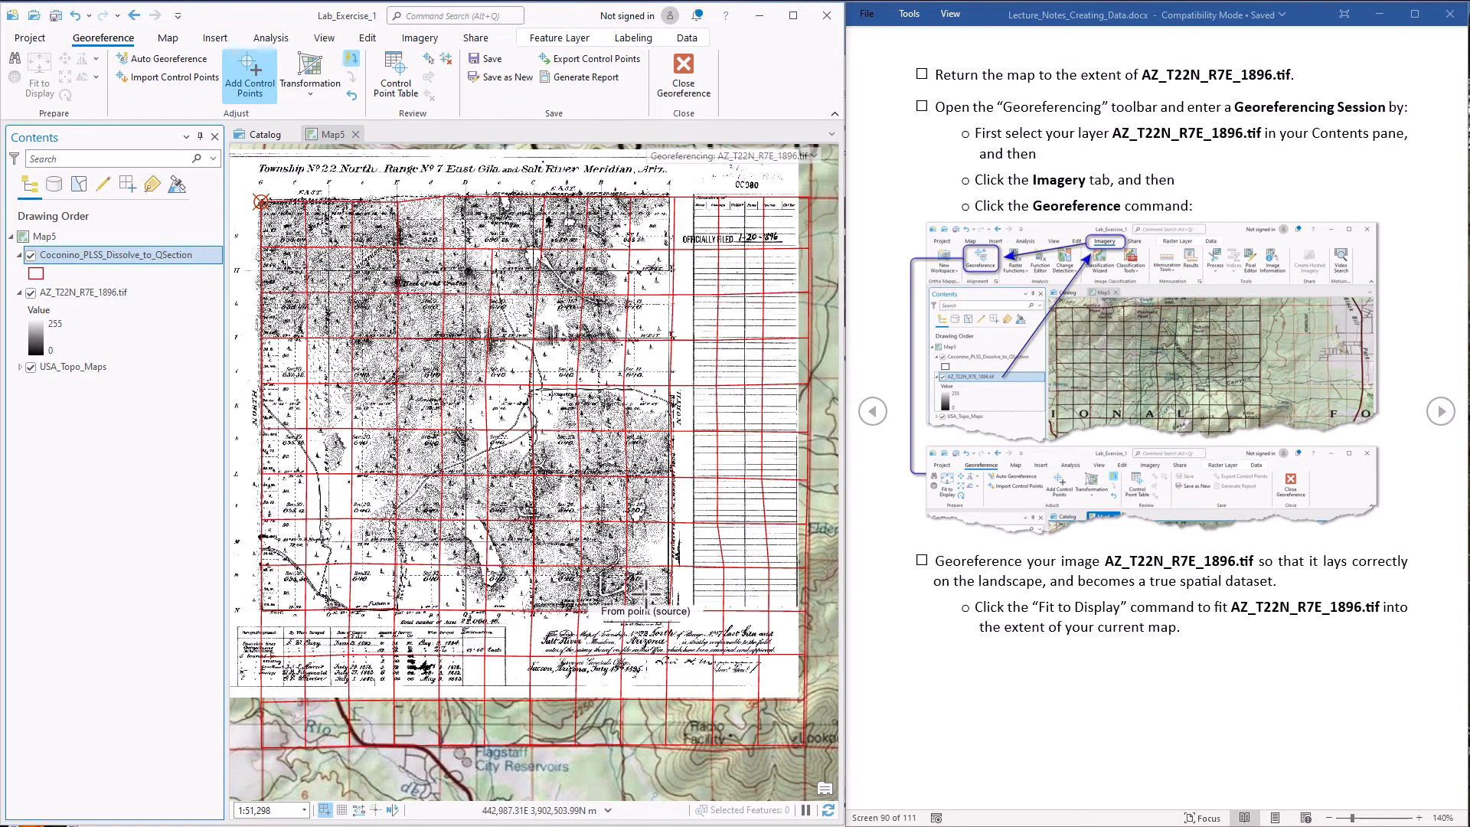
pyautogui.click(670, 610)
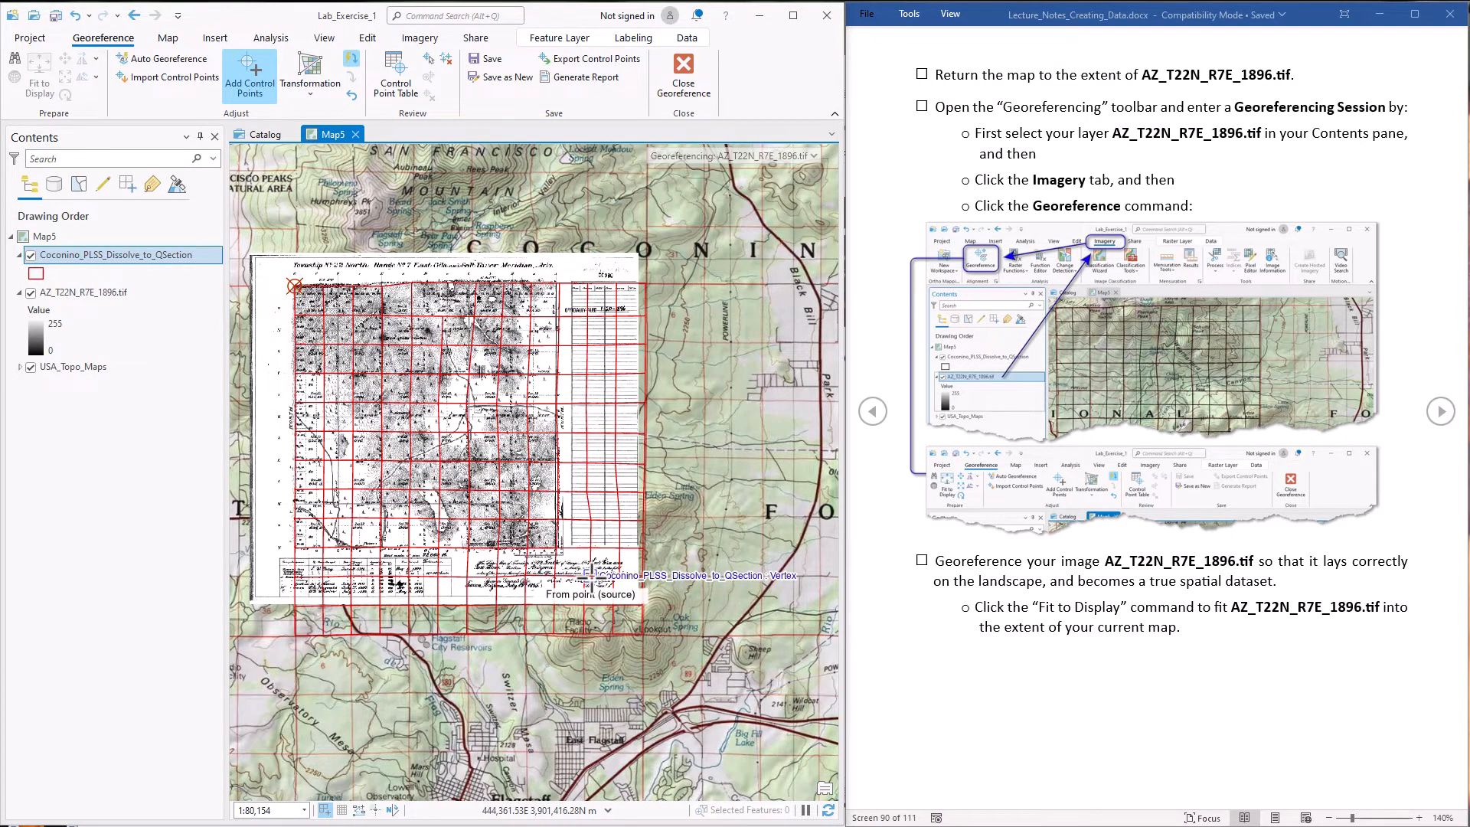
pyautogui.scroll(1, 589, 586)
pyautogui.scroll(5, 589, 586)
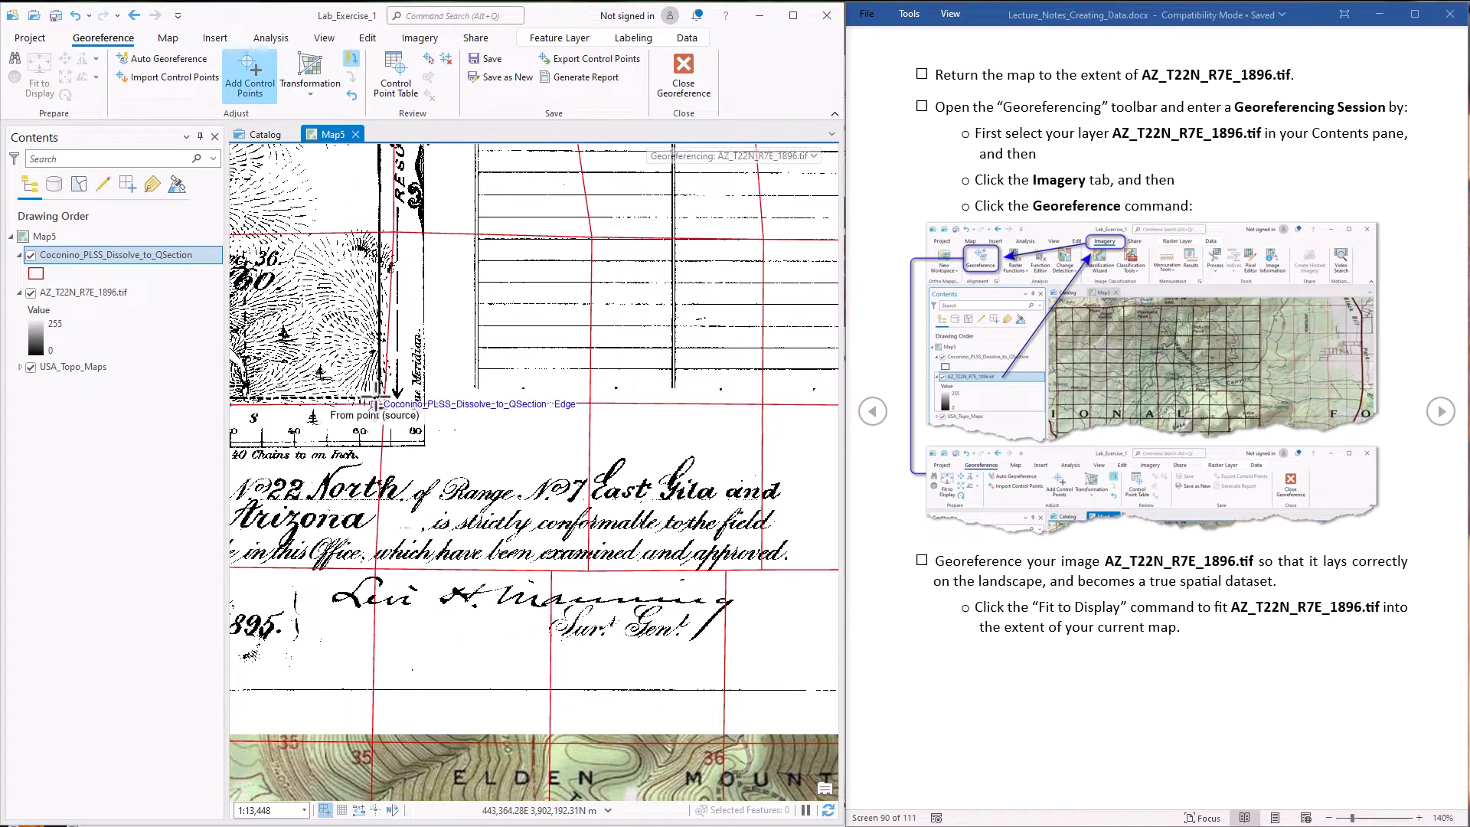
pyautogui.moveTo(762, 726); pyautogui.dragTo(576, 608)
pyautogui.moveTo(674, 733); pyautogui.dragTo(660, 651)
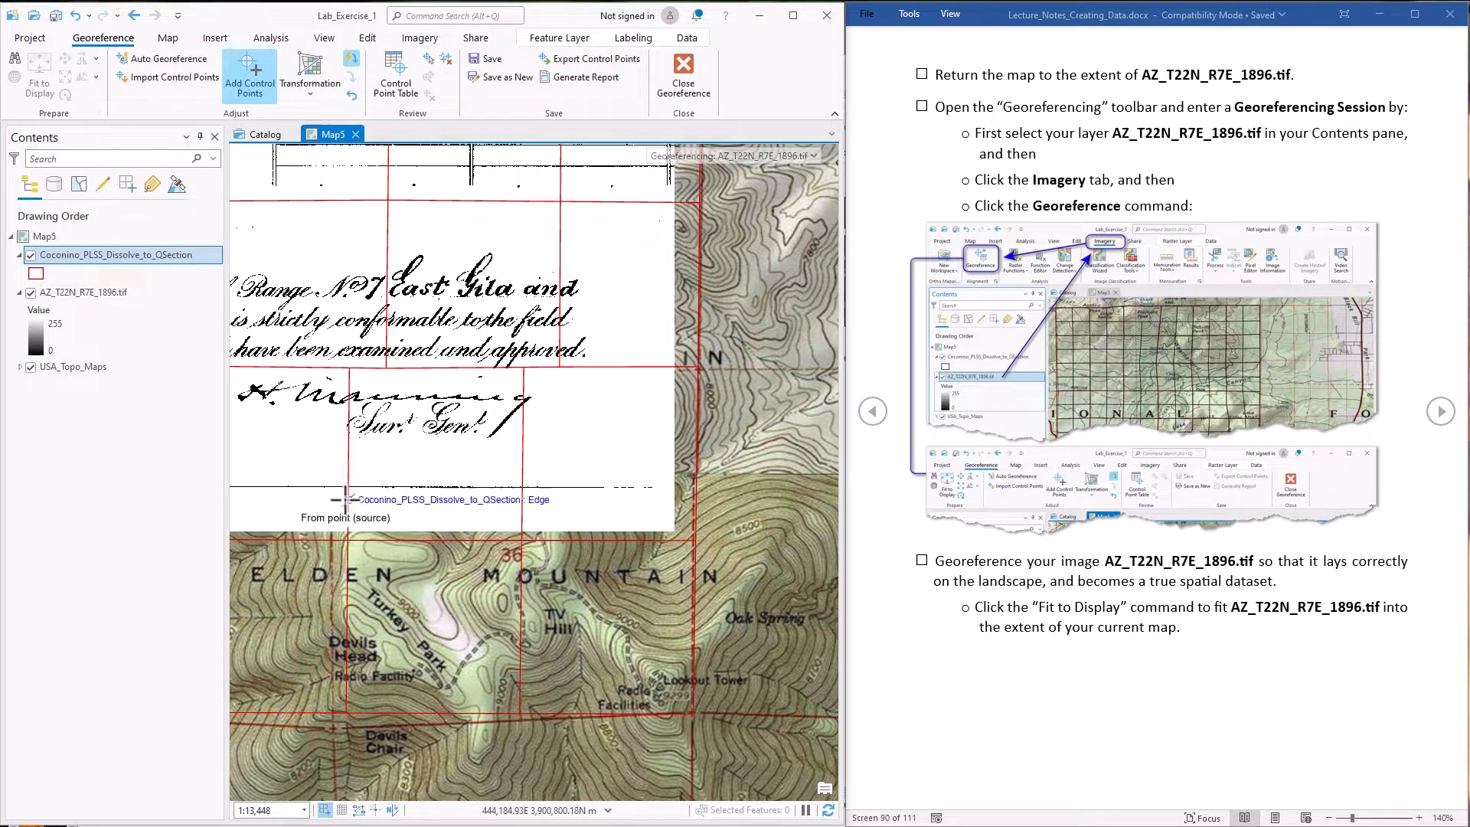
pyautogui.moveTo(326, 466); pyautogui.dragTo(673, 761)
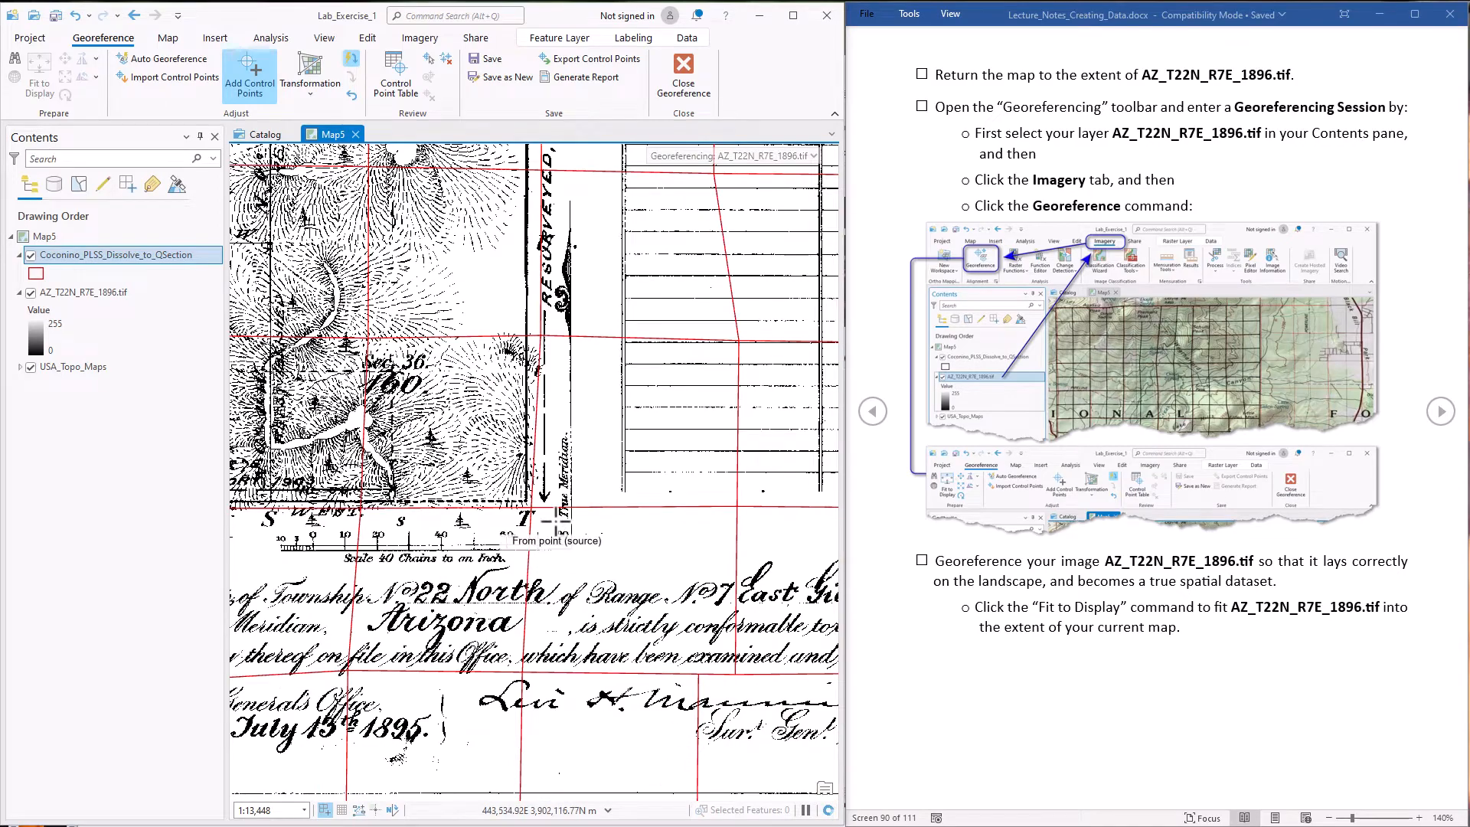
pyautogui.scroll(3, 505, 502)
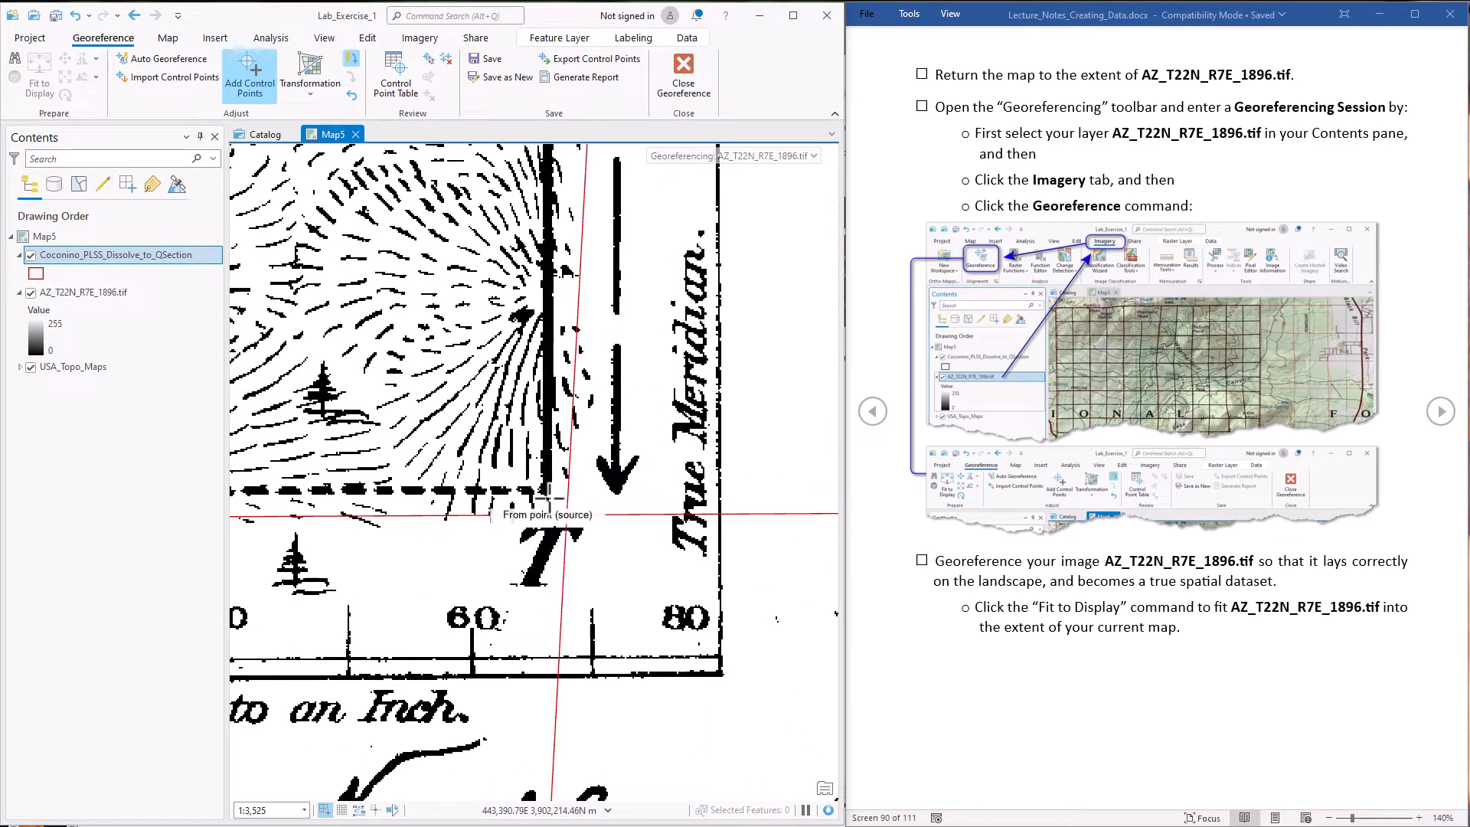
pyautogui.click(546, 489)
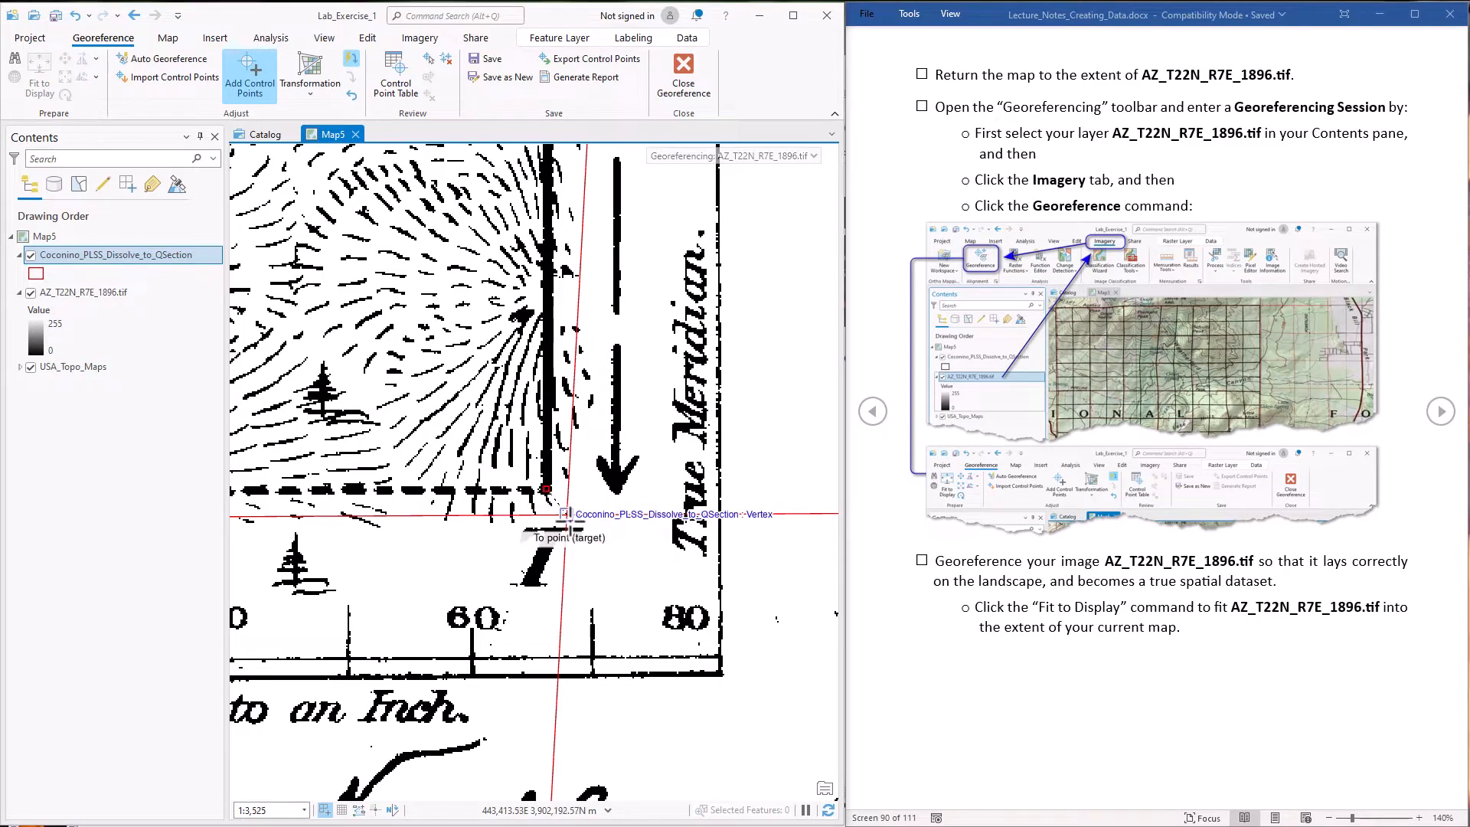
# Snap the second control point's target to the southeast corner vertex of the quarter-section grid
pyautogui.scroll(-3, 577, 528)
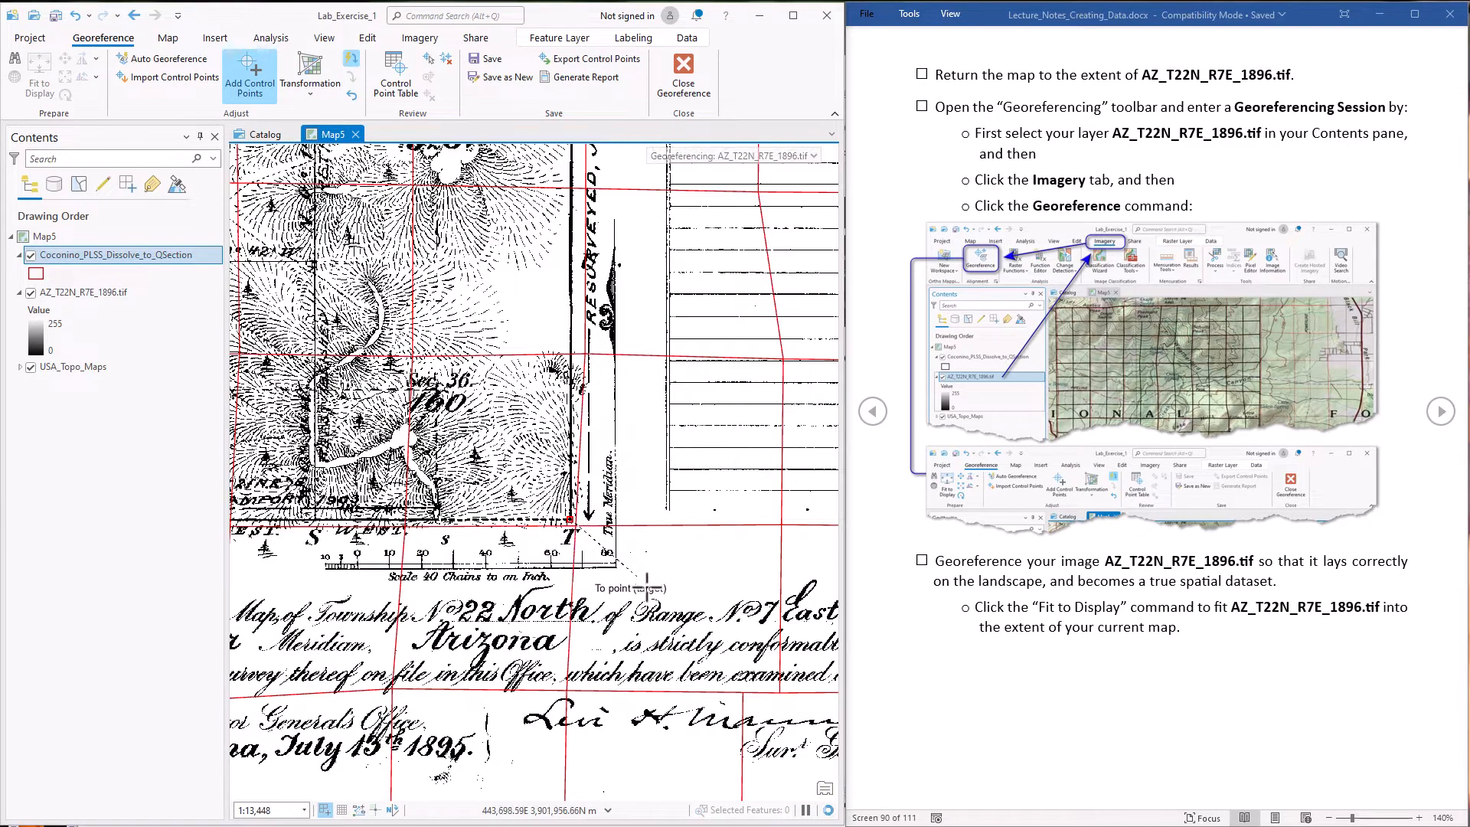
pyautogui.moveTo(694, 640); pyautogui.dragTo(375, 425)
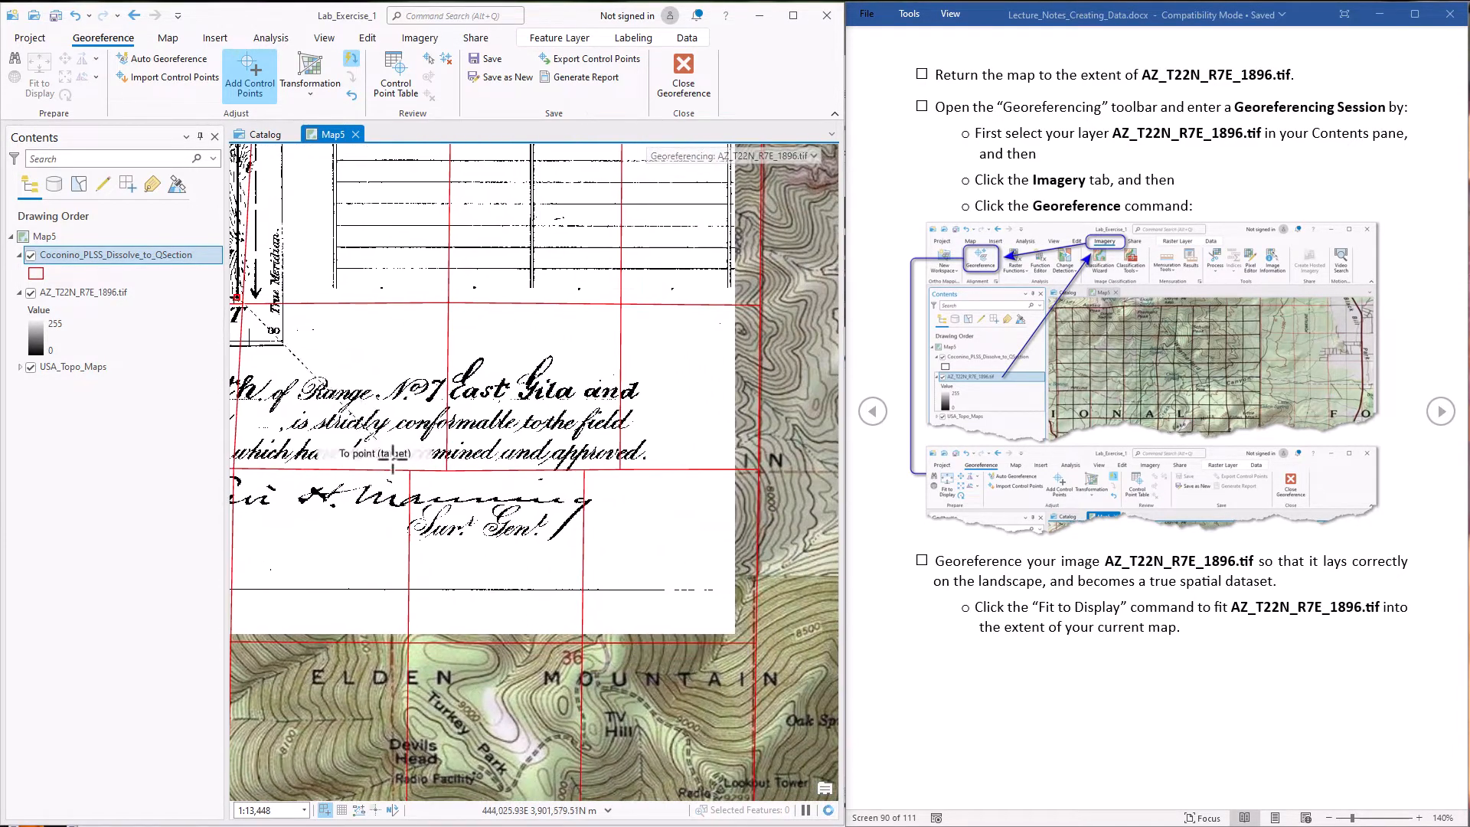
pyautogui.moveTo(703, 748); pyautogui.dragTo(578, 420)
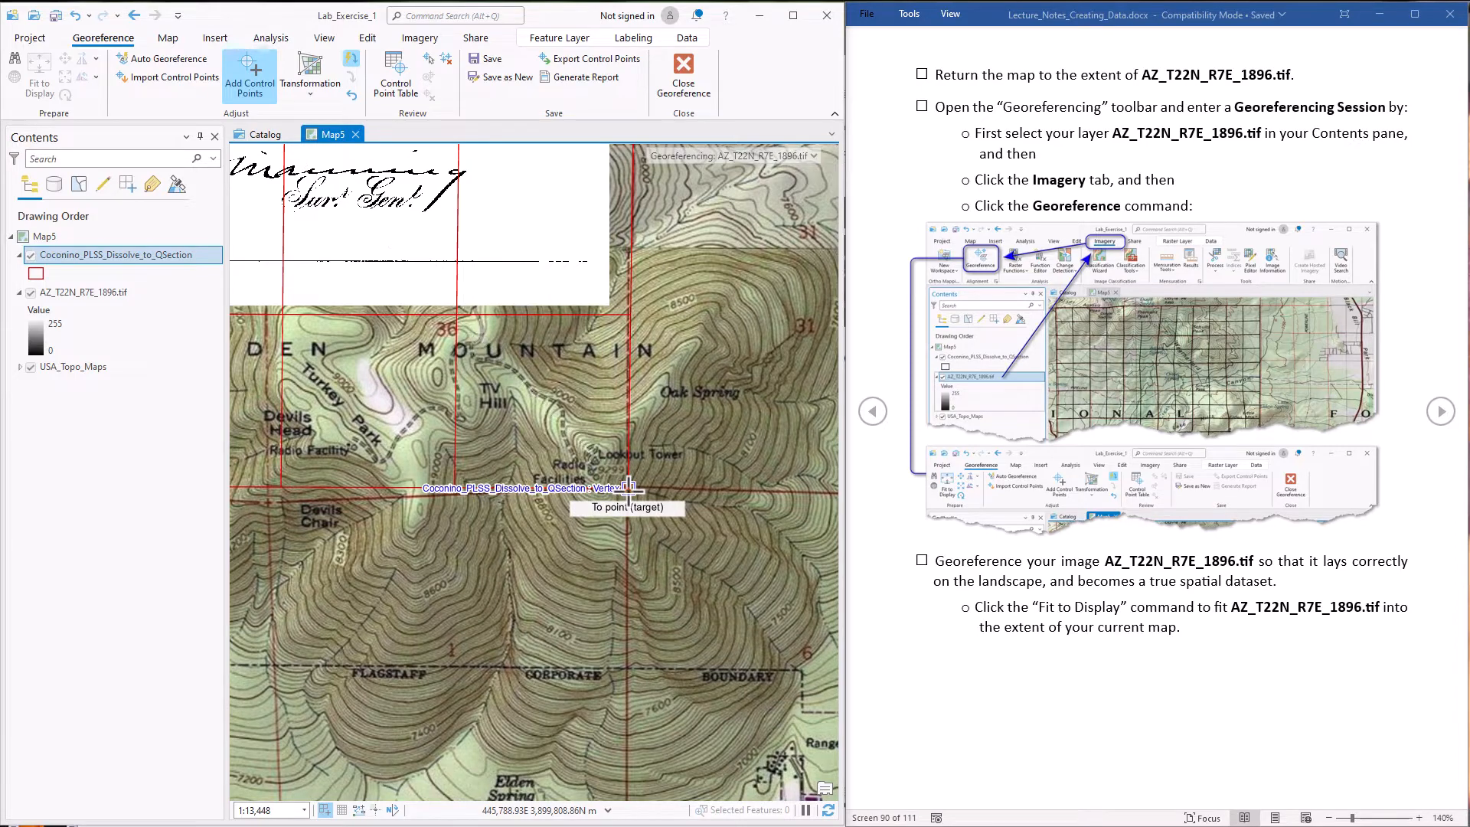
pyautogui.click(628, 488)
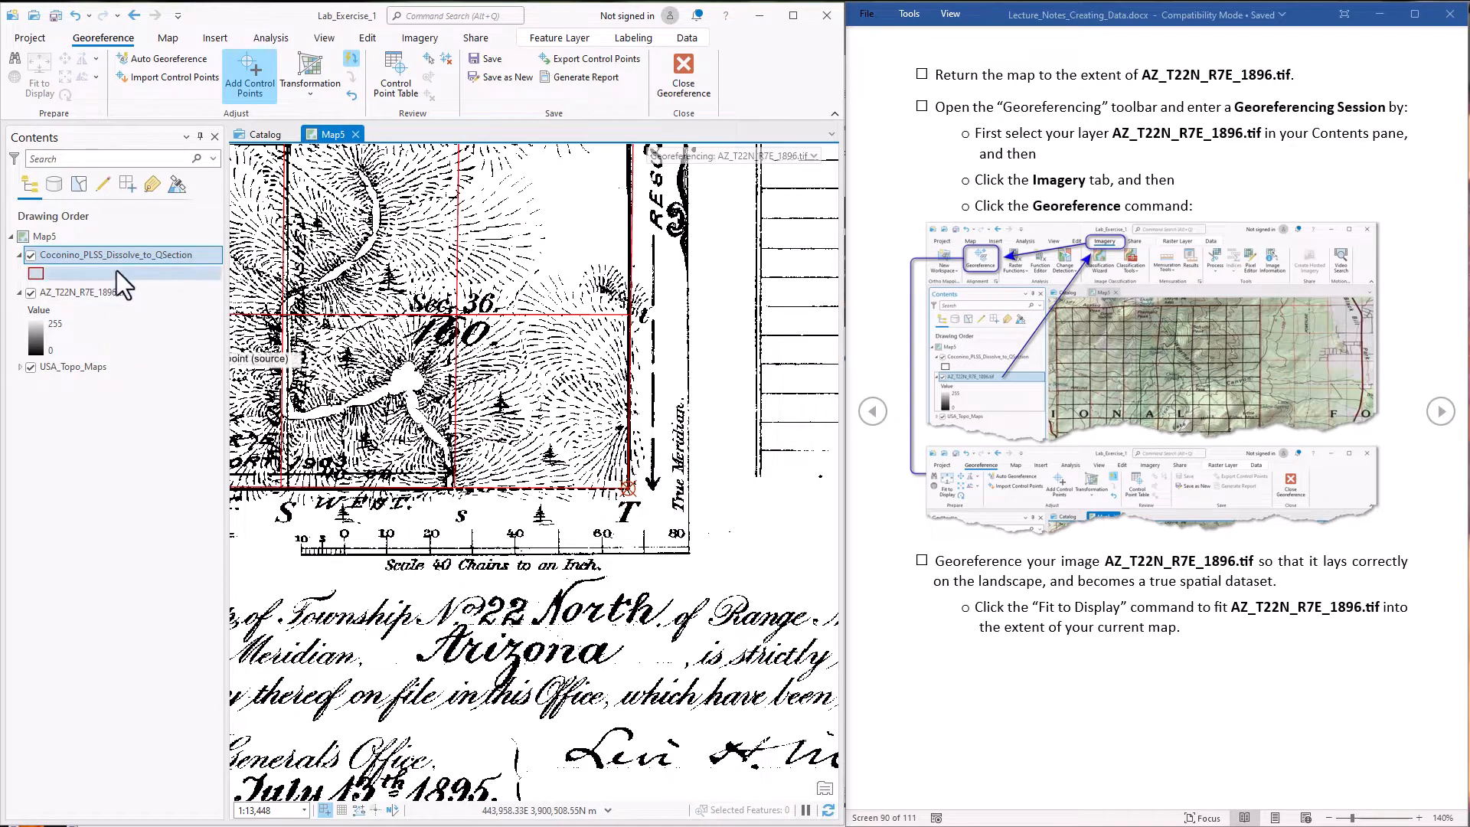
# Add a third control point linking the scan's southwest township corner, at Section 31, to the grid's southwest corner vertex
pyautogui.rightClick(101, 256)
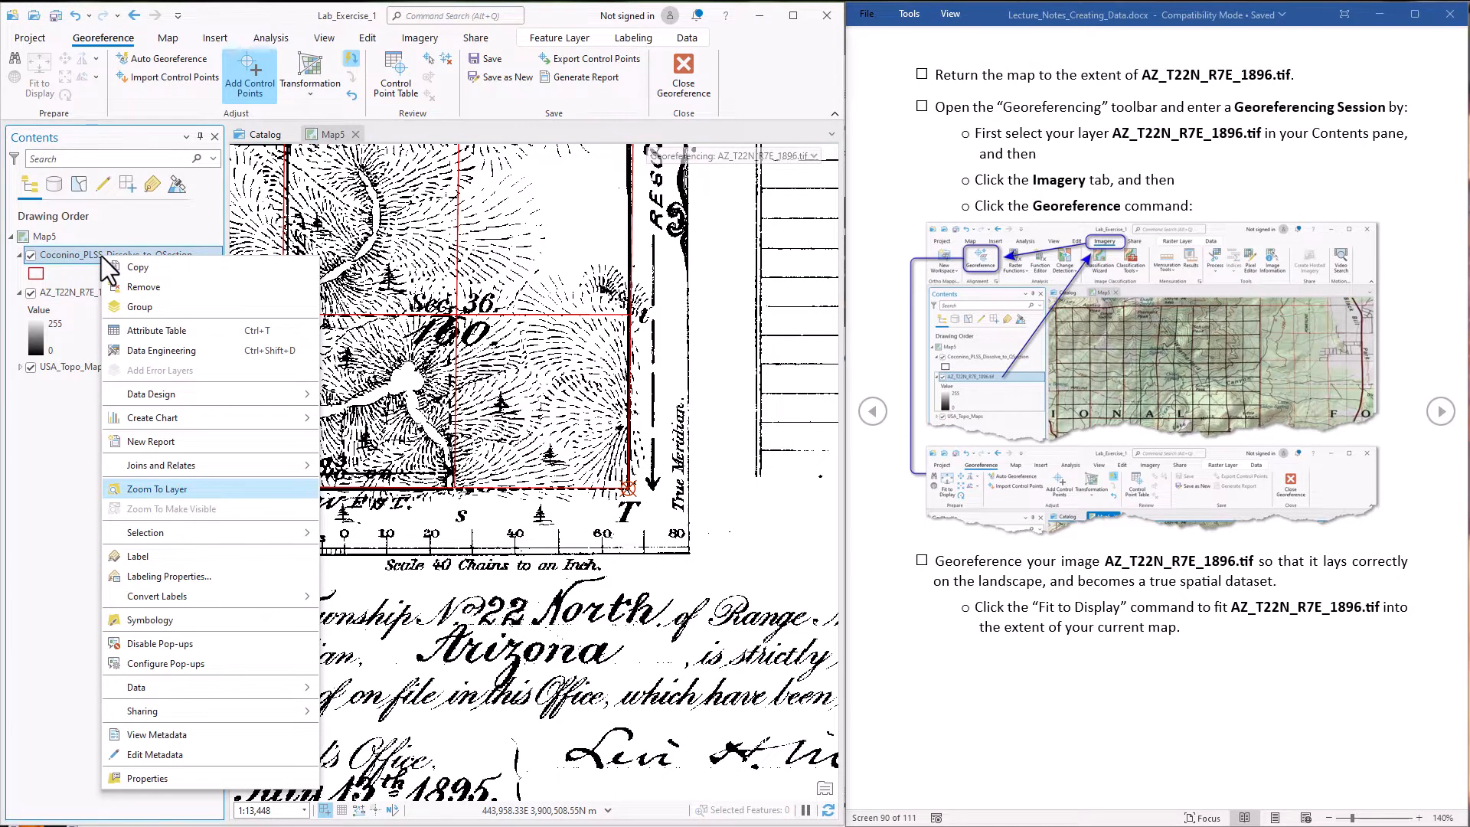
pyautogui.click(184, 489)
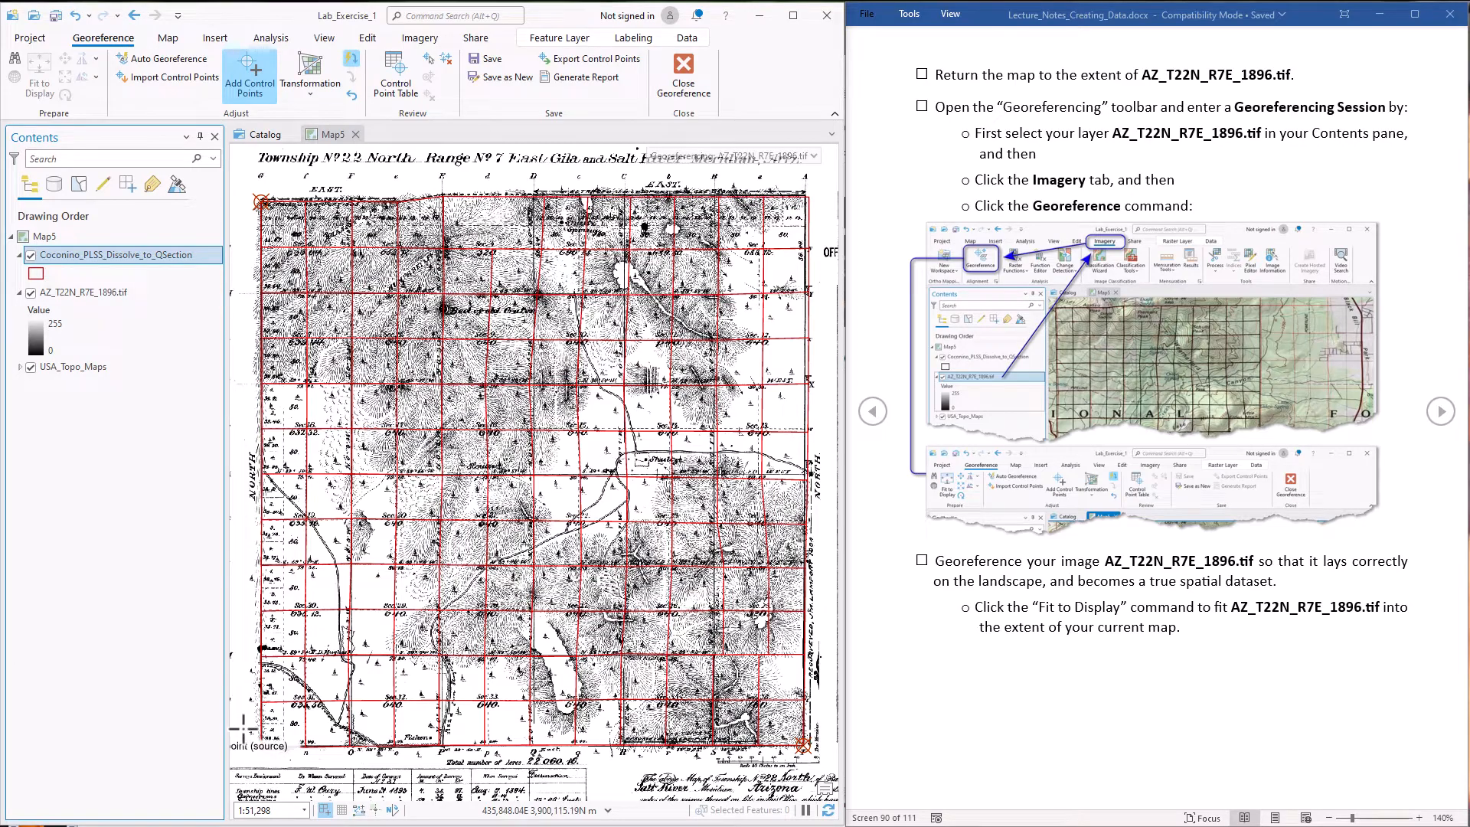
pyautogui.scroll(8, 258, 754)
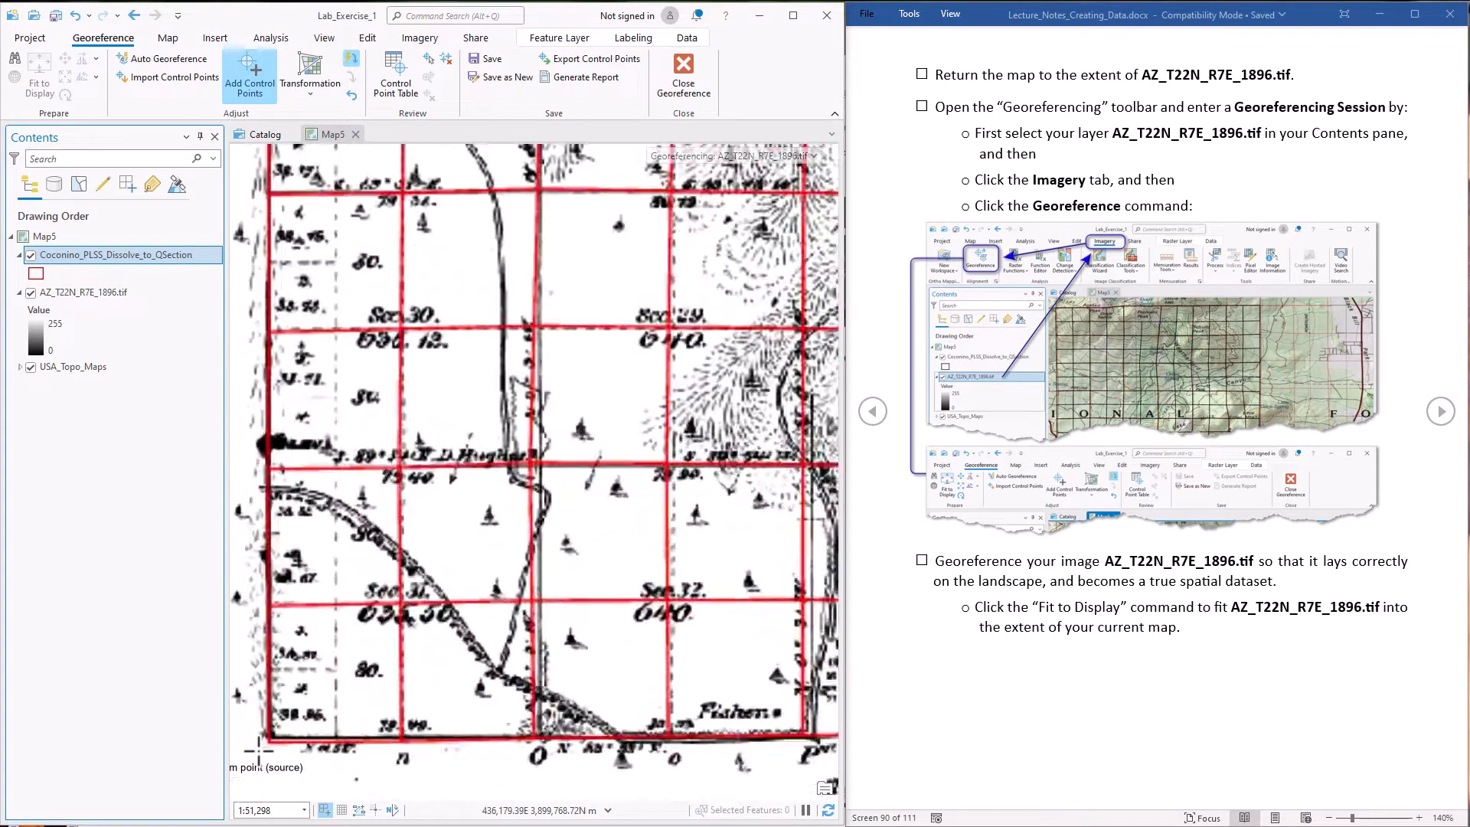
pyautogui.scroll(3, 258, 751)
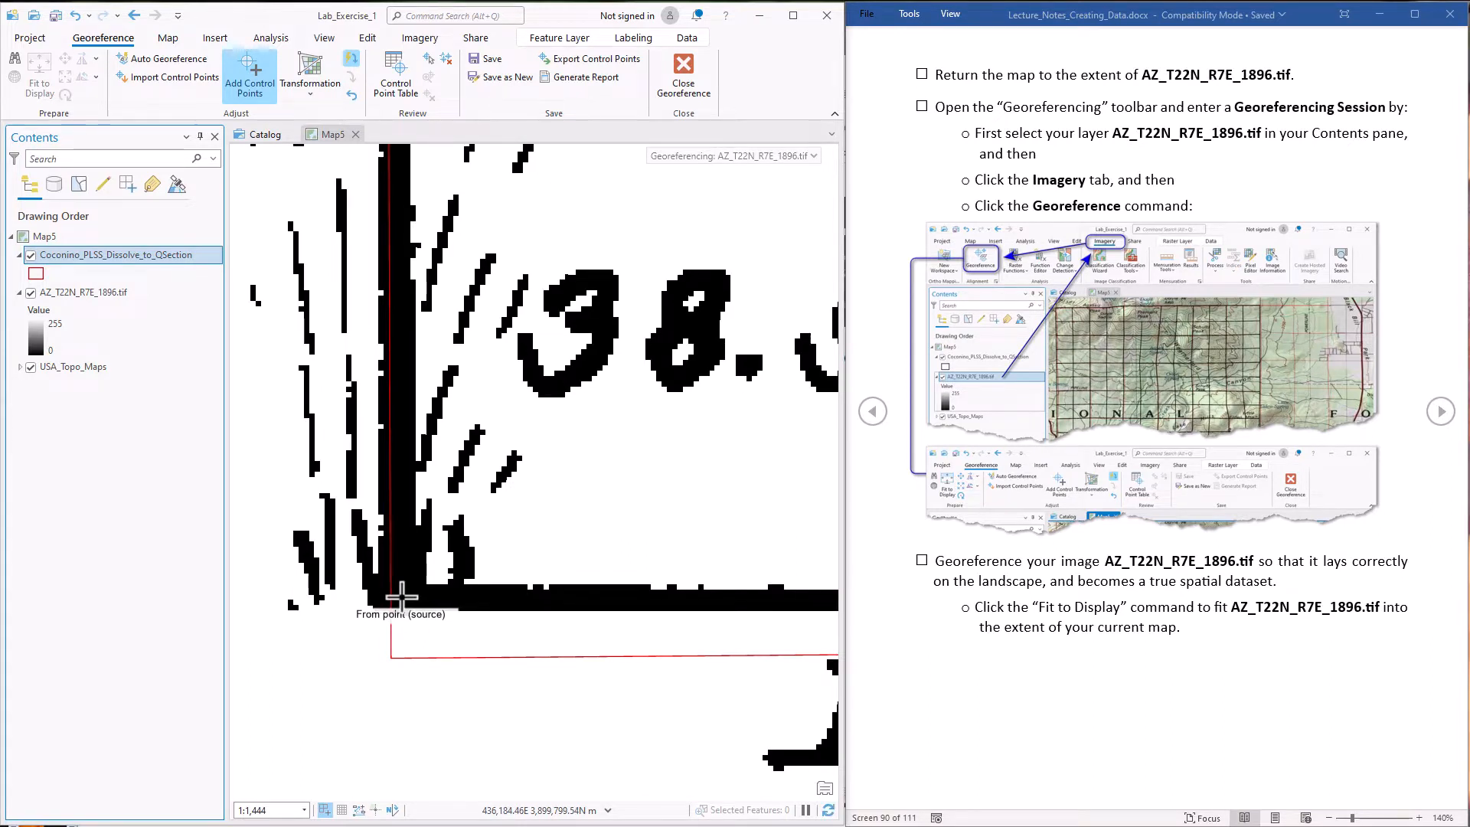
pyautogui.click(401, 596)
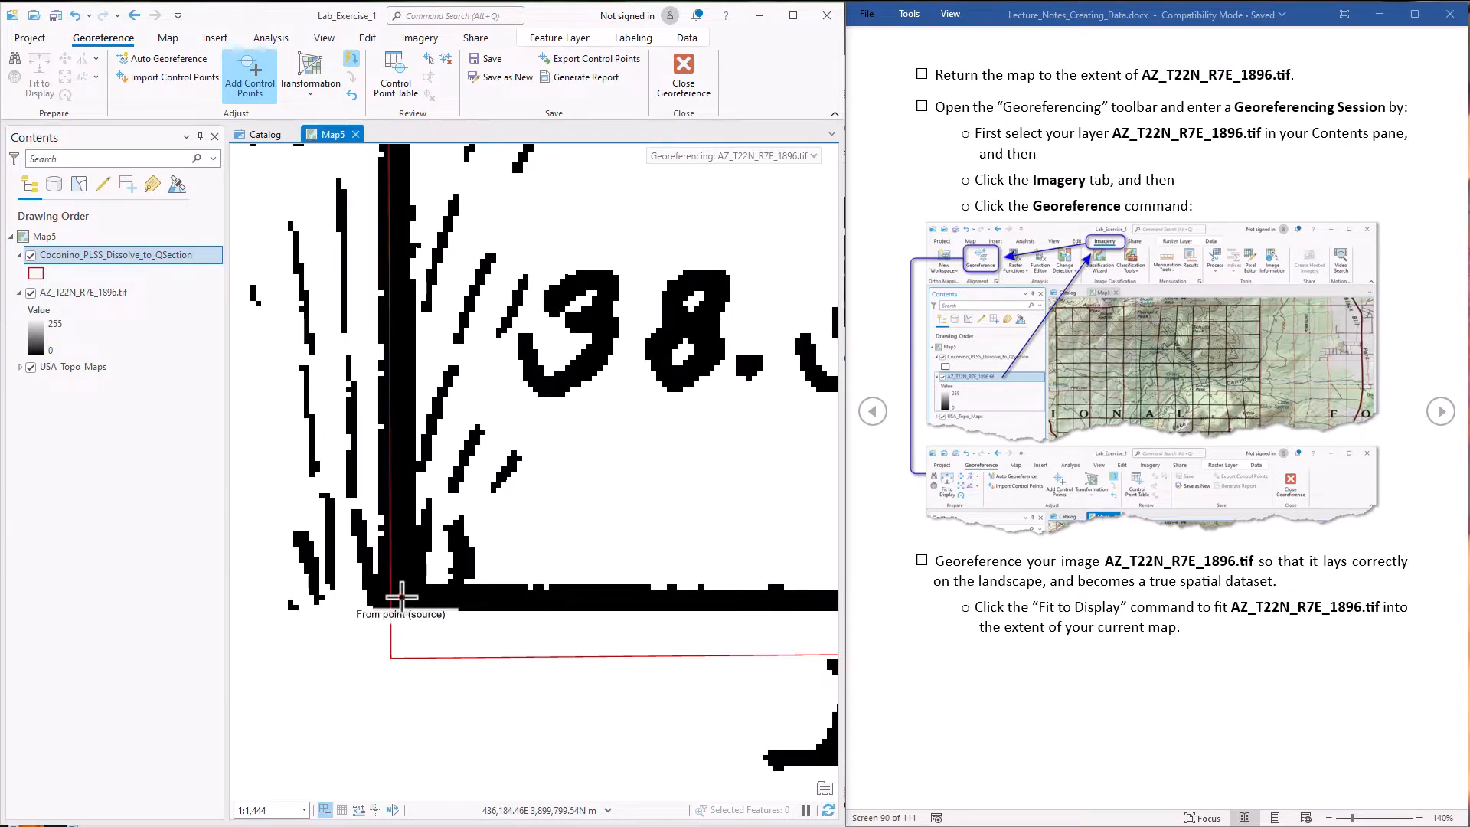
pyautogui.click(391, 657)
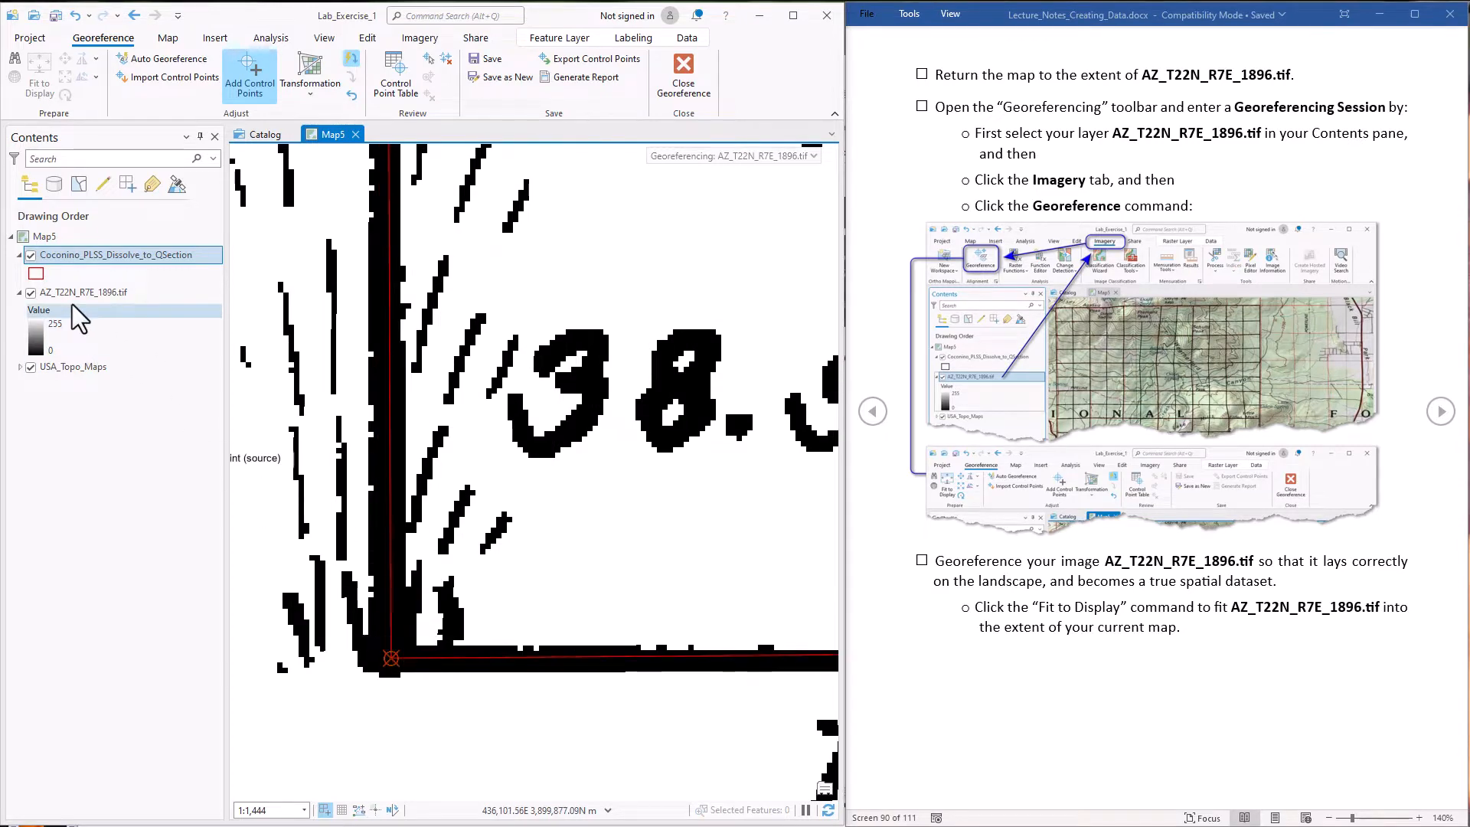
# Add a fourth control point linking the scan's northeast township corner to the grid's northeast corner vertex
pyautogui.click(134, 15)
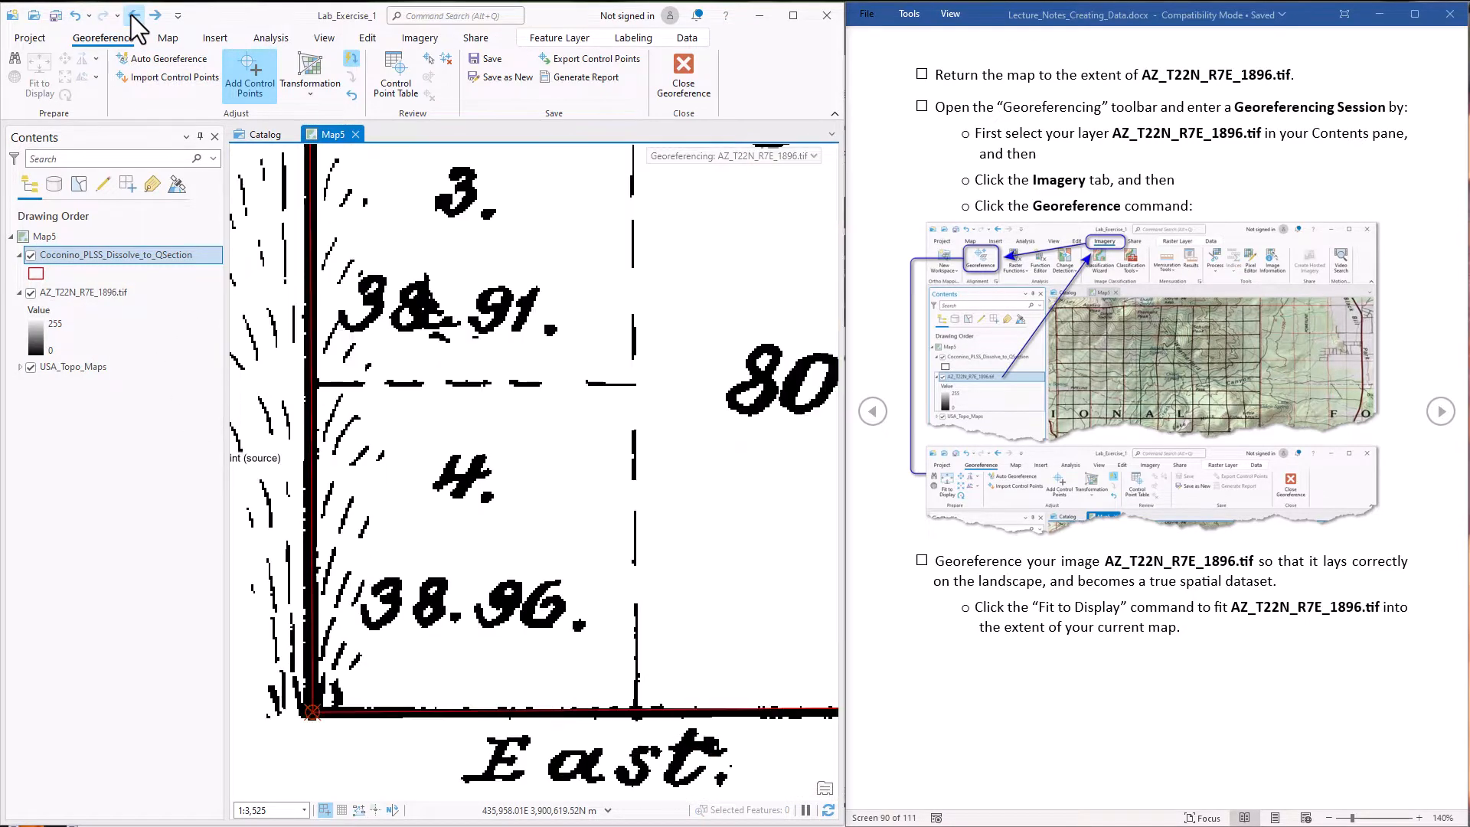
pyautogui.click(134, 15)
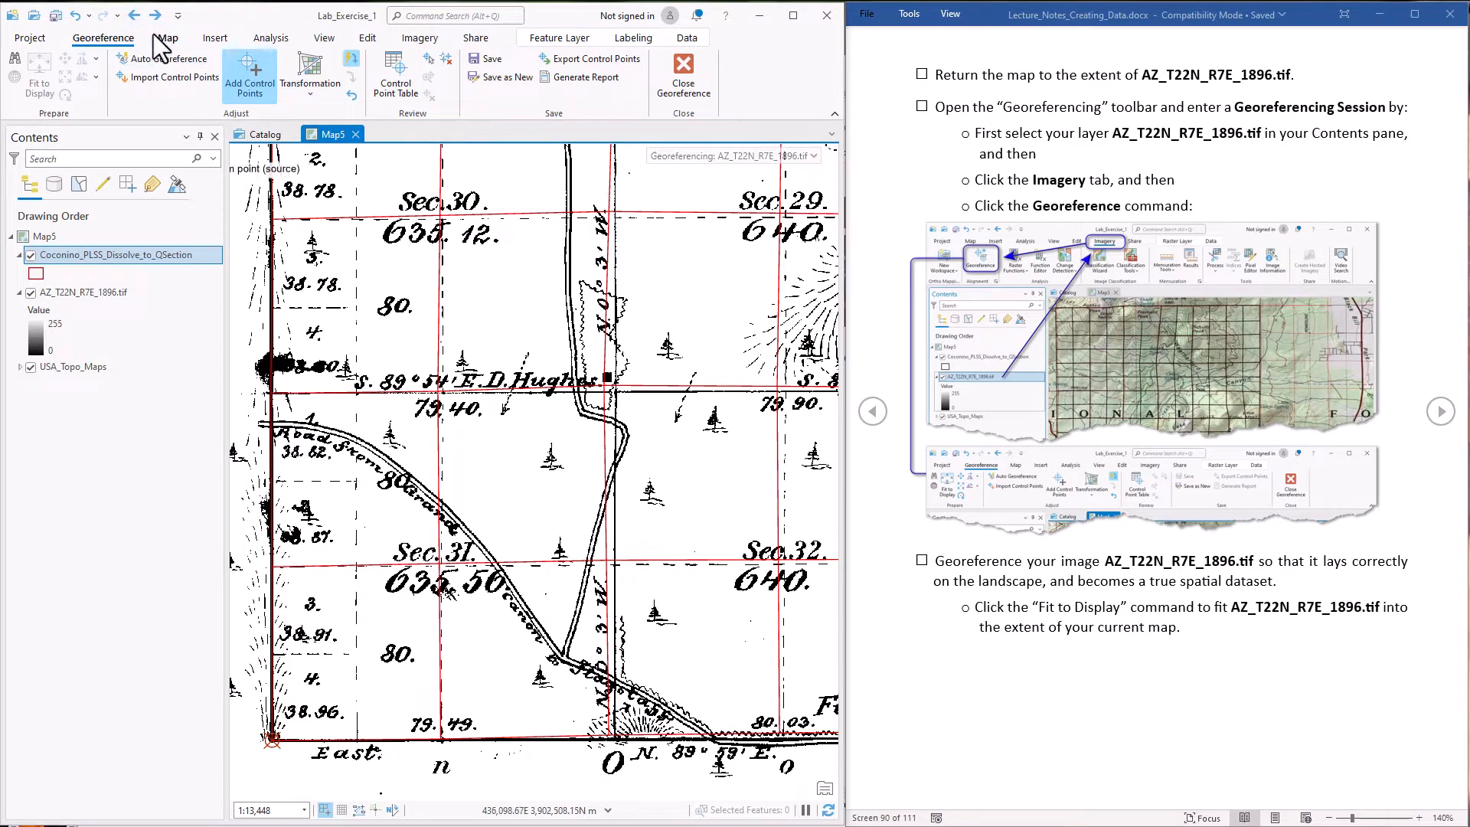
pyautogui.click(134, 15)
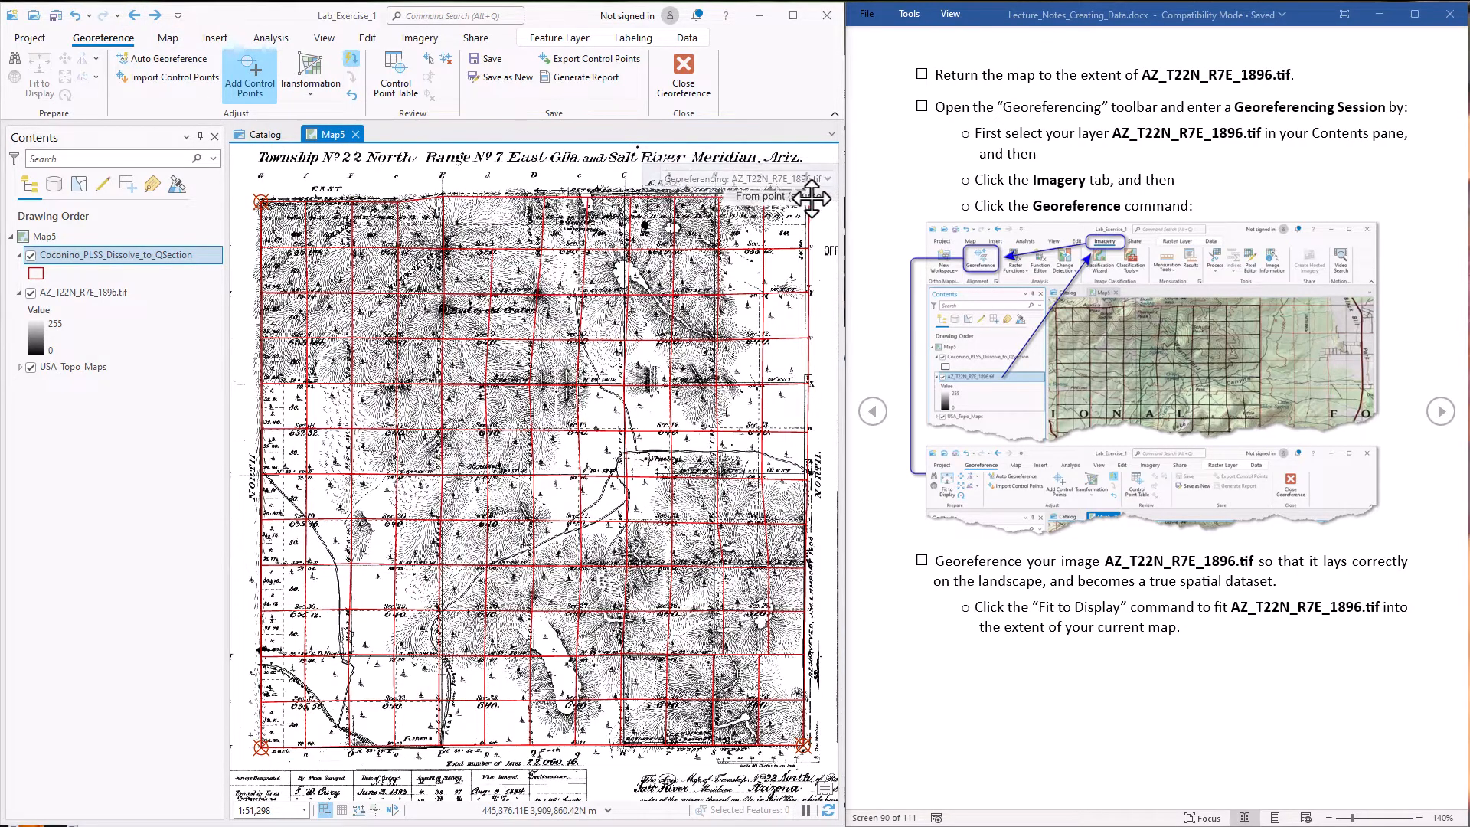
pyautogui.scroll(12, 804, 196)
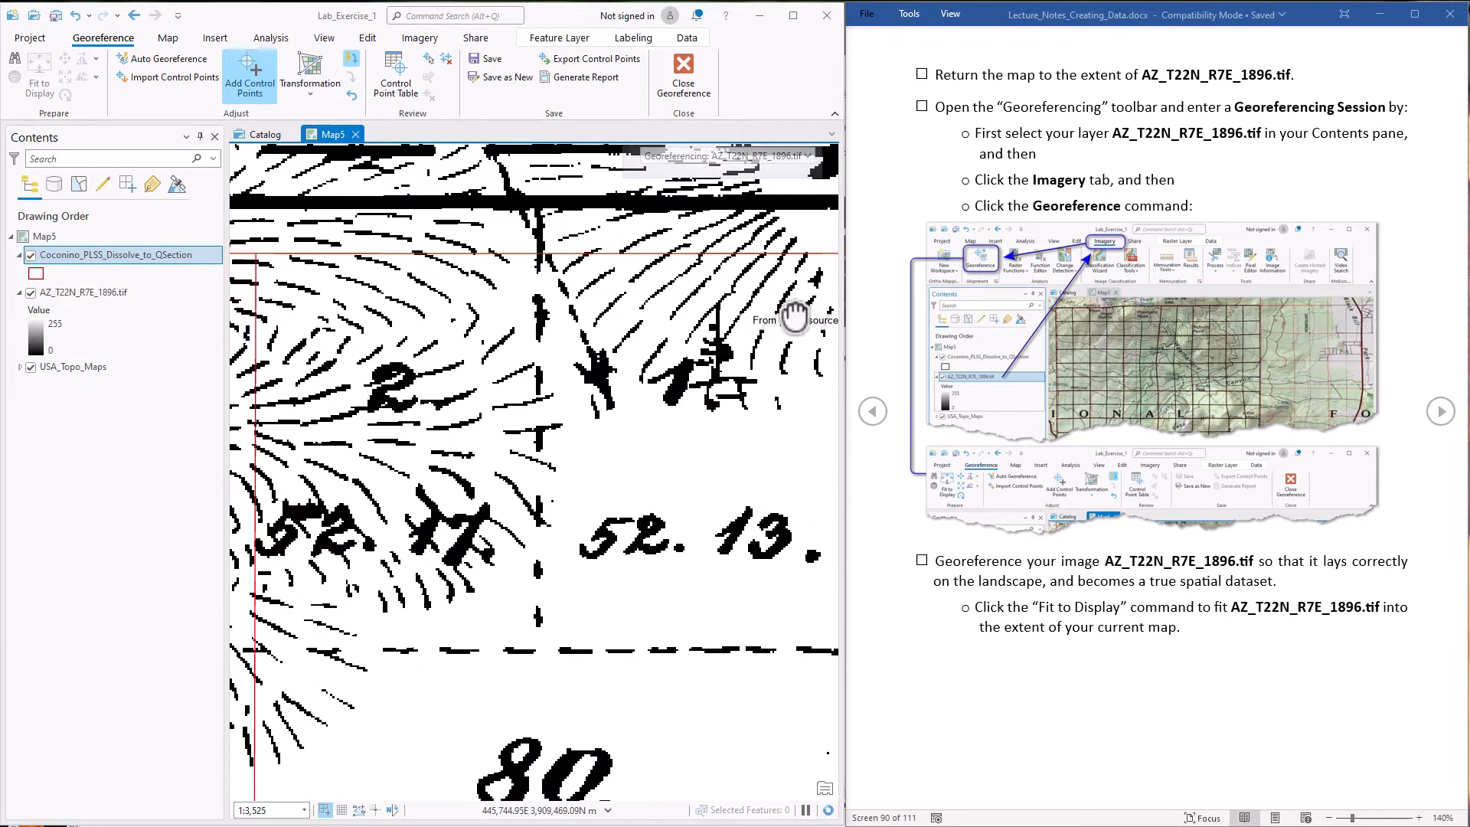
pyautogui.moveTo(796, 314); pyautogui.dragTo(545, 336)
pyautogui.click(608, 229)
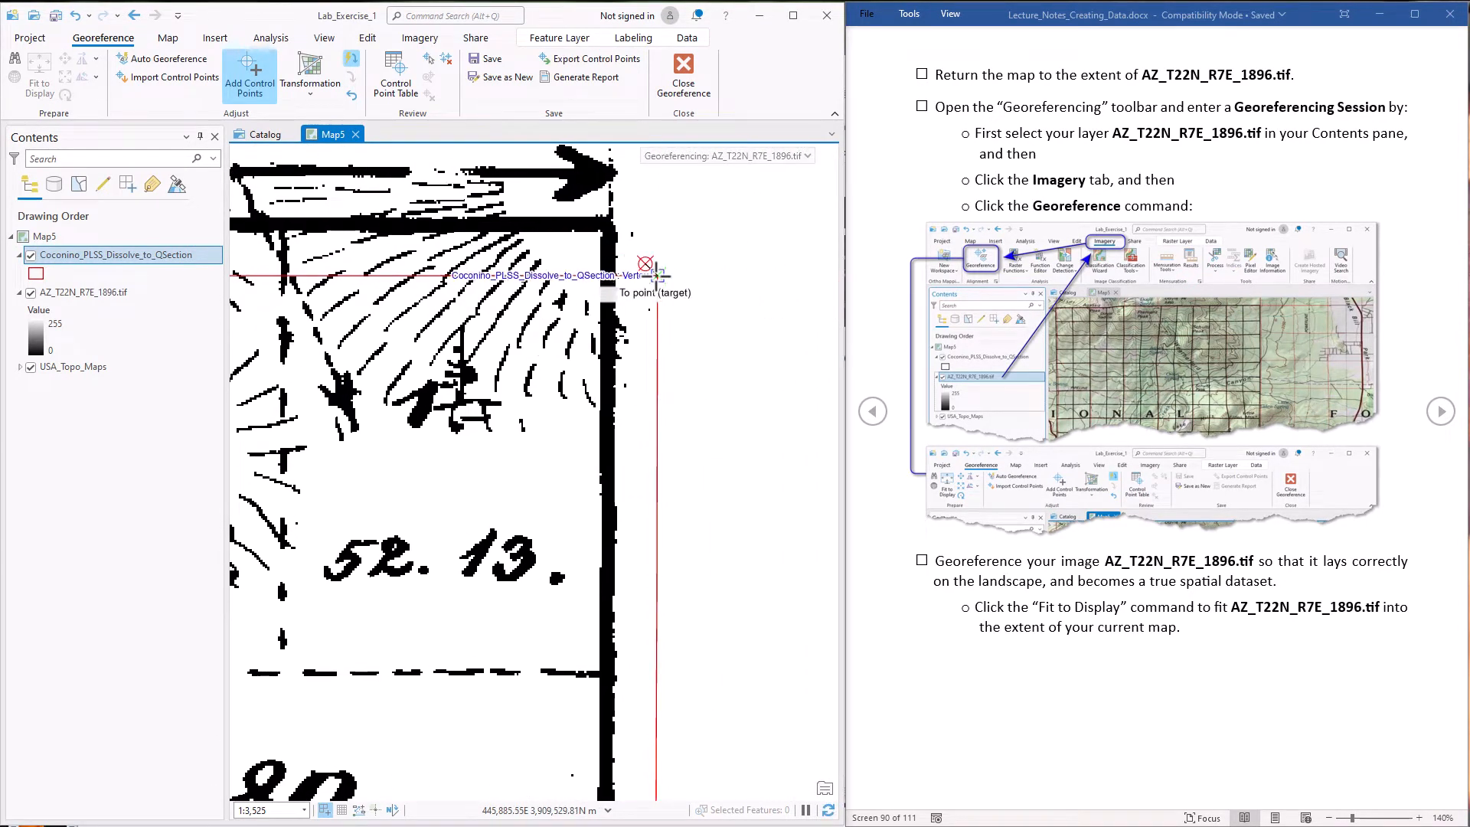
pyautogui.click(657, 275)
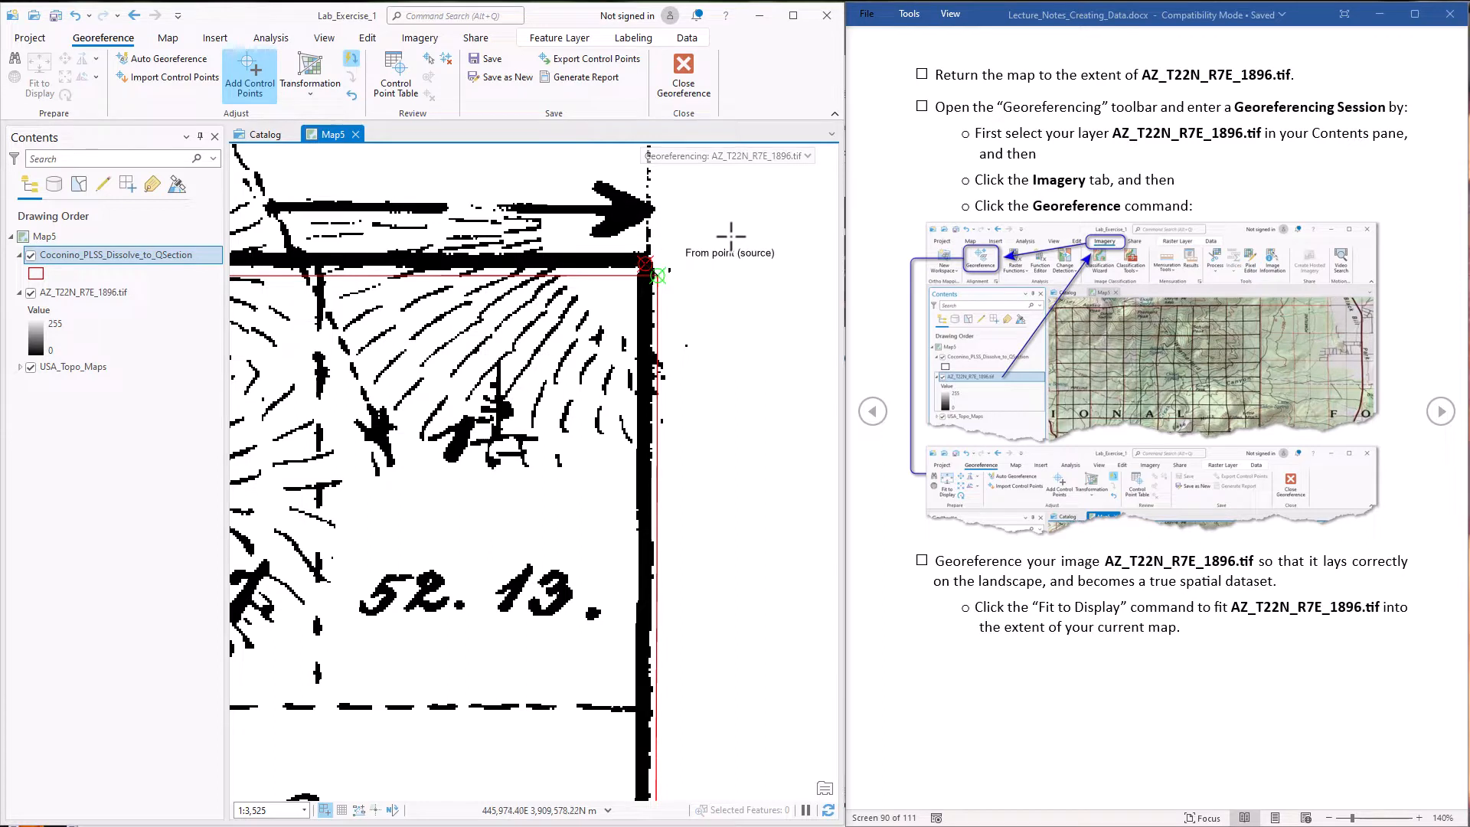
# Review the georeferencing session's transformation type and total RMS errors for AZ_T22N_R7E_1896.tif
pyautogui.click(808, 157)
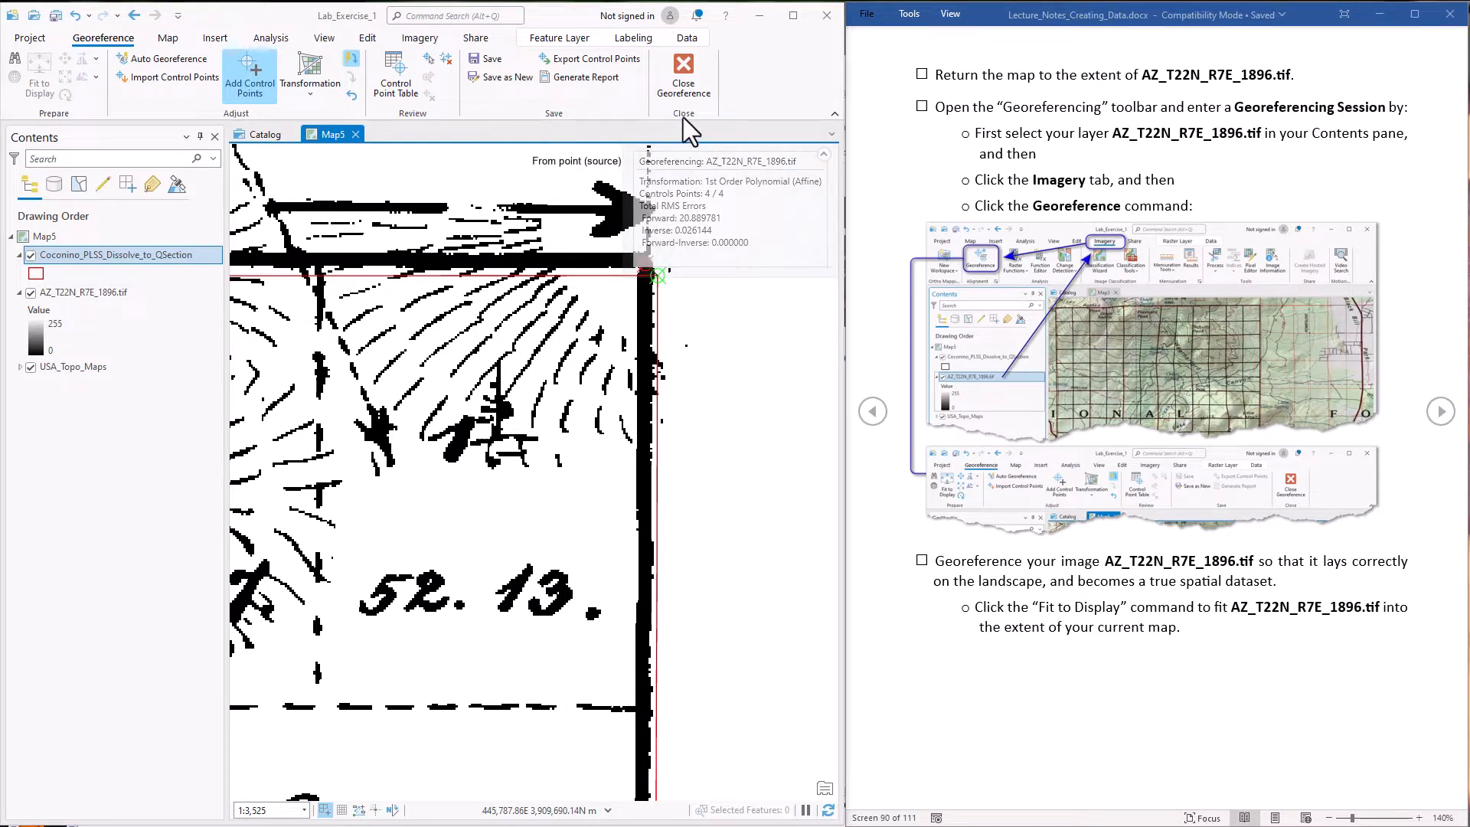
pyautogui.click(823, 155)
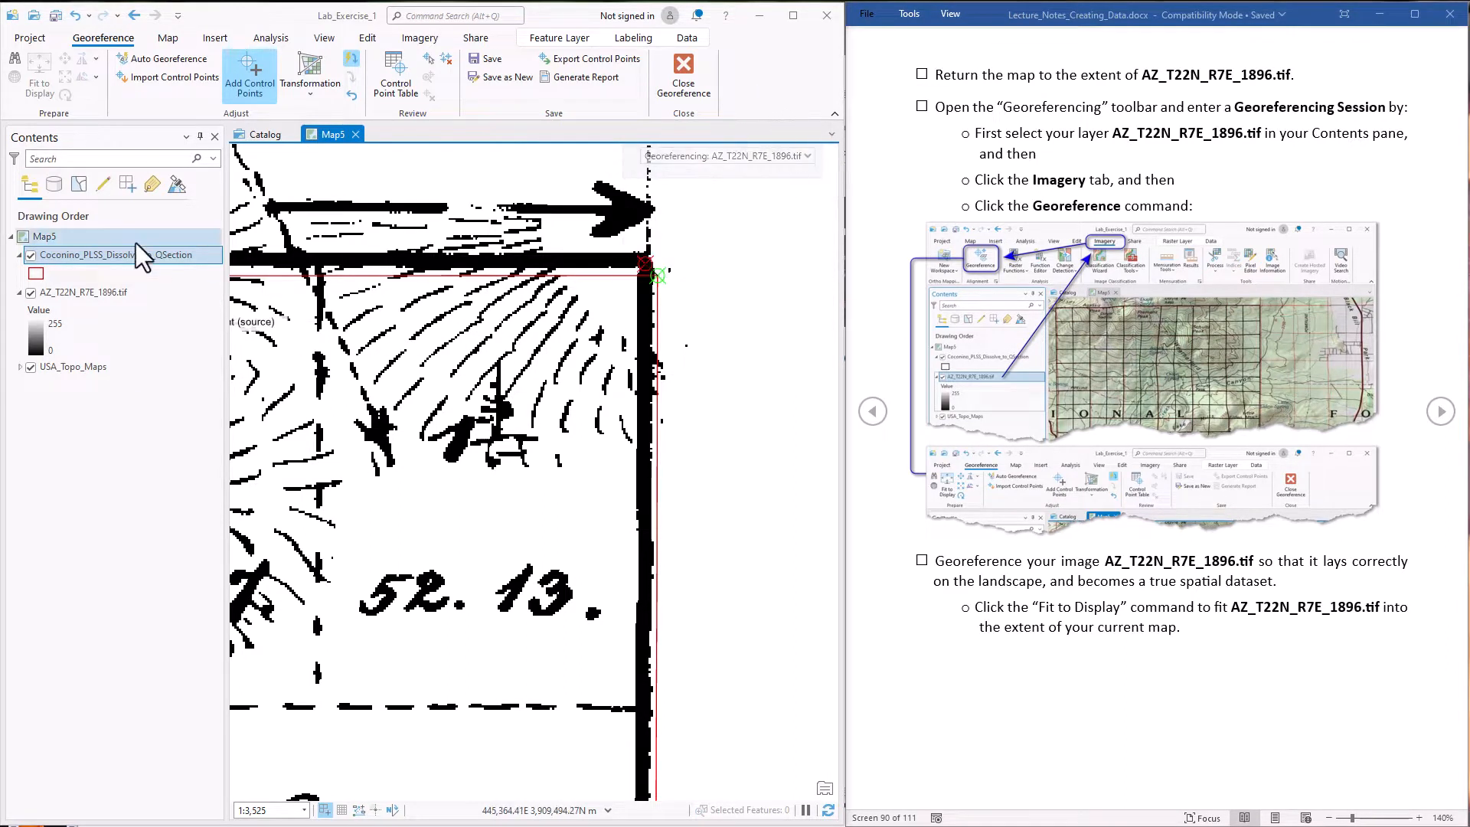
pyautogui.rightClick(106, 256)
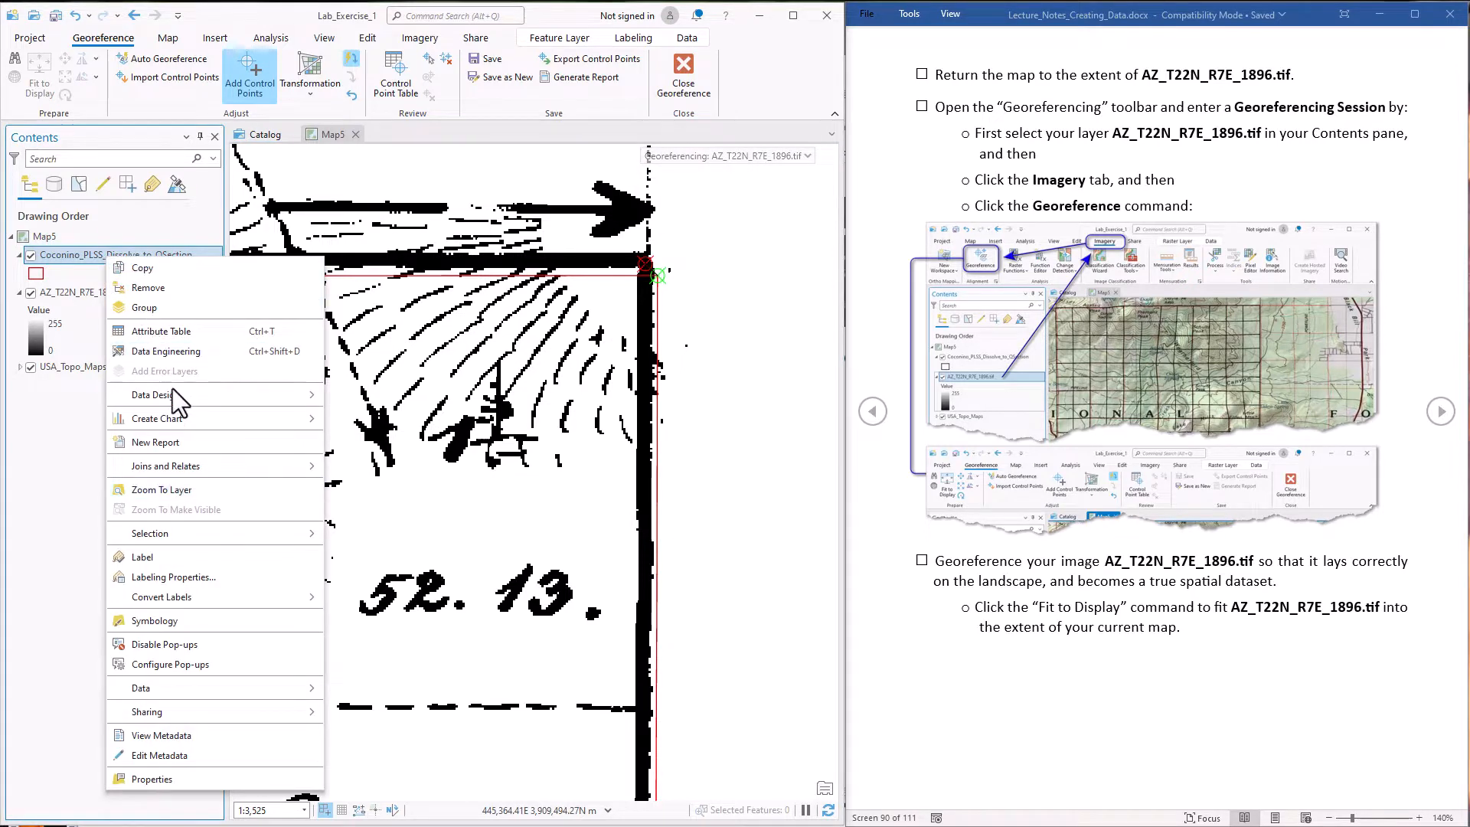
pyautogui.click(176, 491)
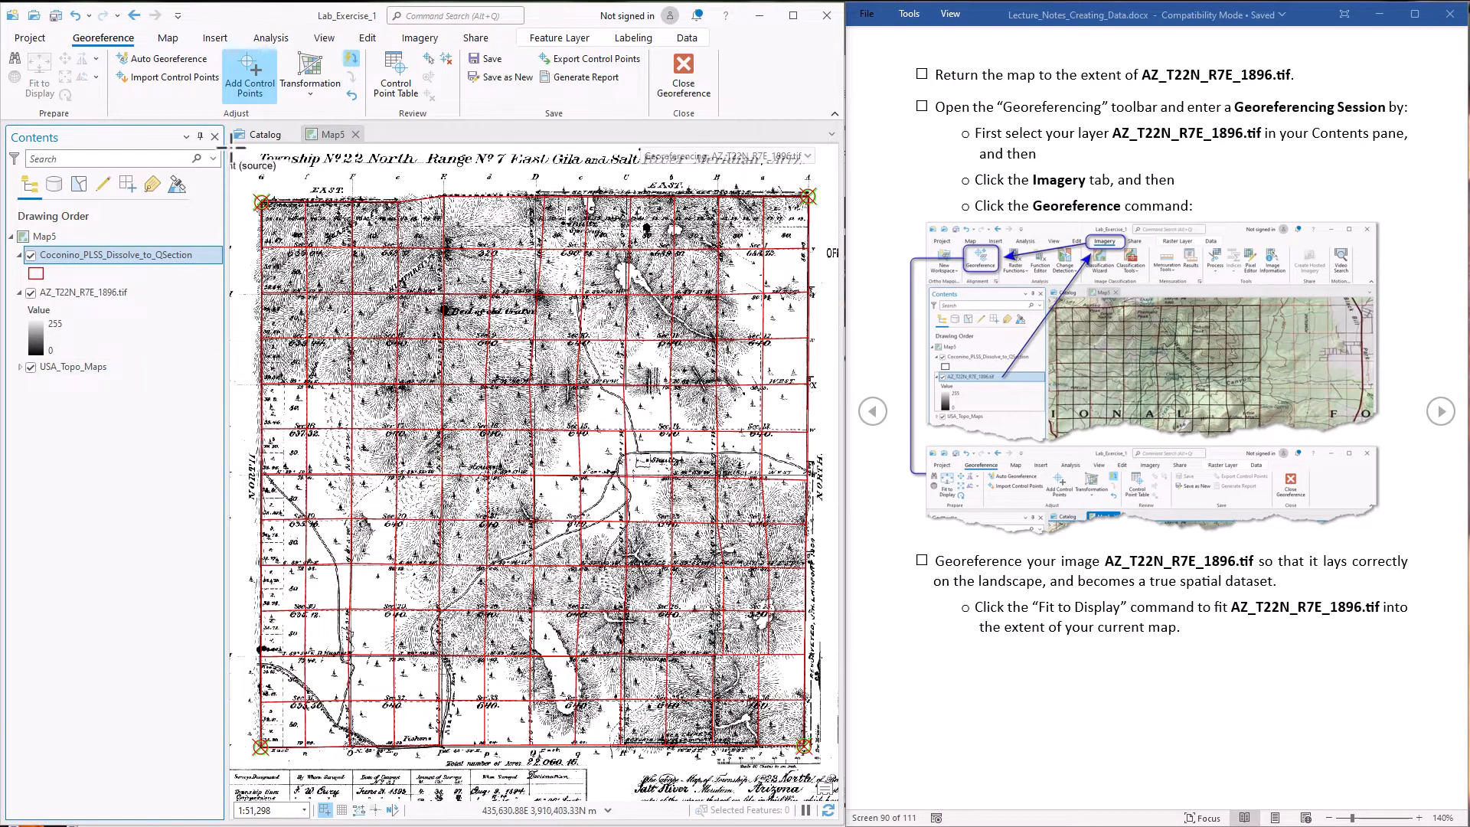
# Open the control point table beside the notes and examine the residuals of links 1 and 3
pyautogui.click(387, 86)
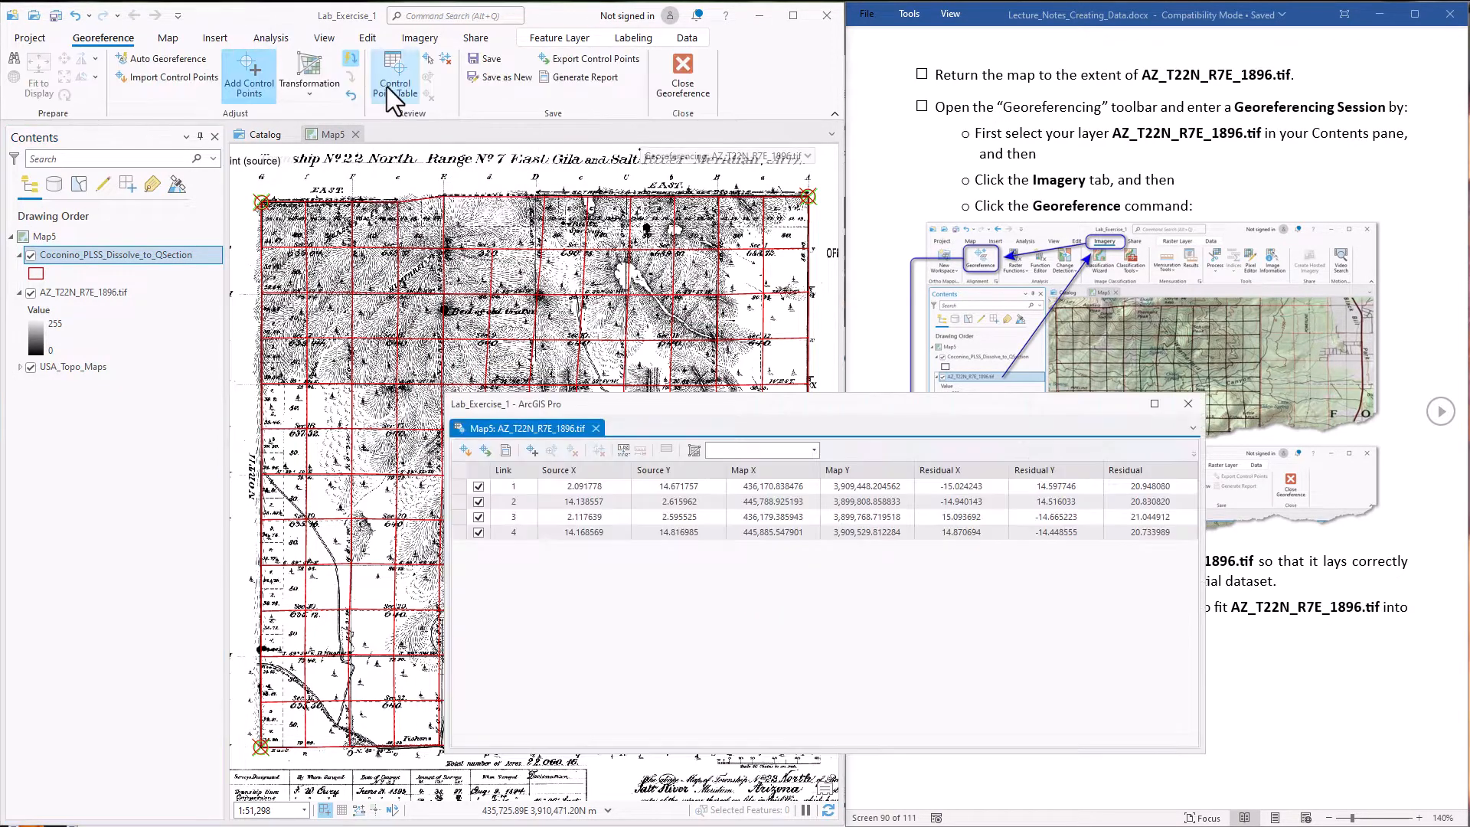
pyautogui.moveTo(916, 411); pyautogui.dragTo(524, 420)
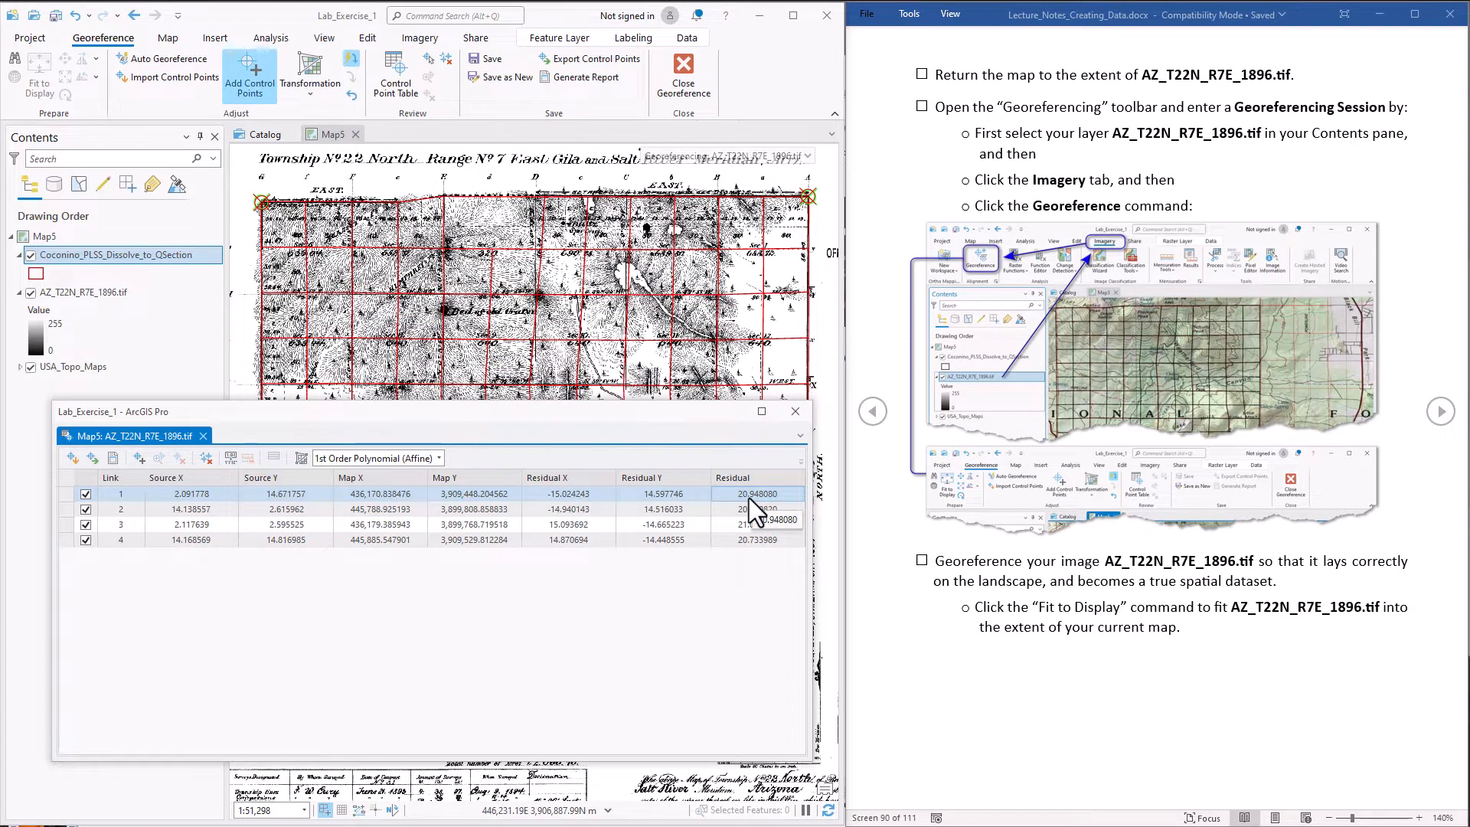
pyautogui.click(70, 495)
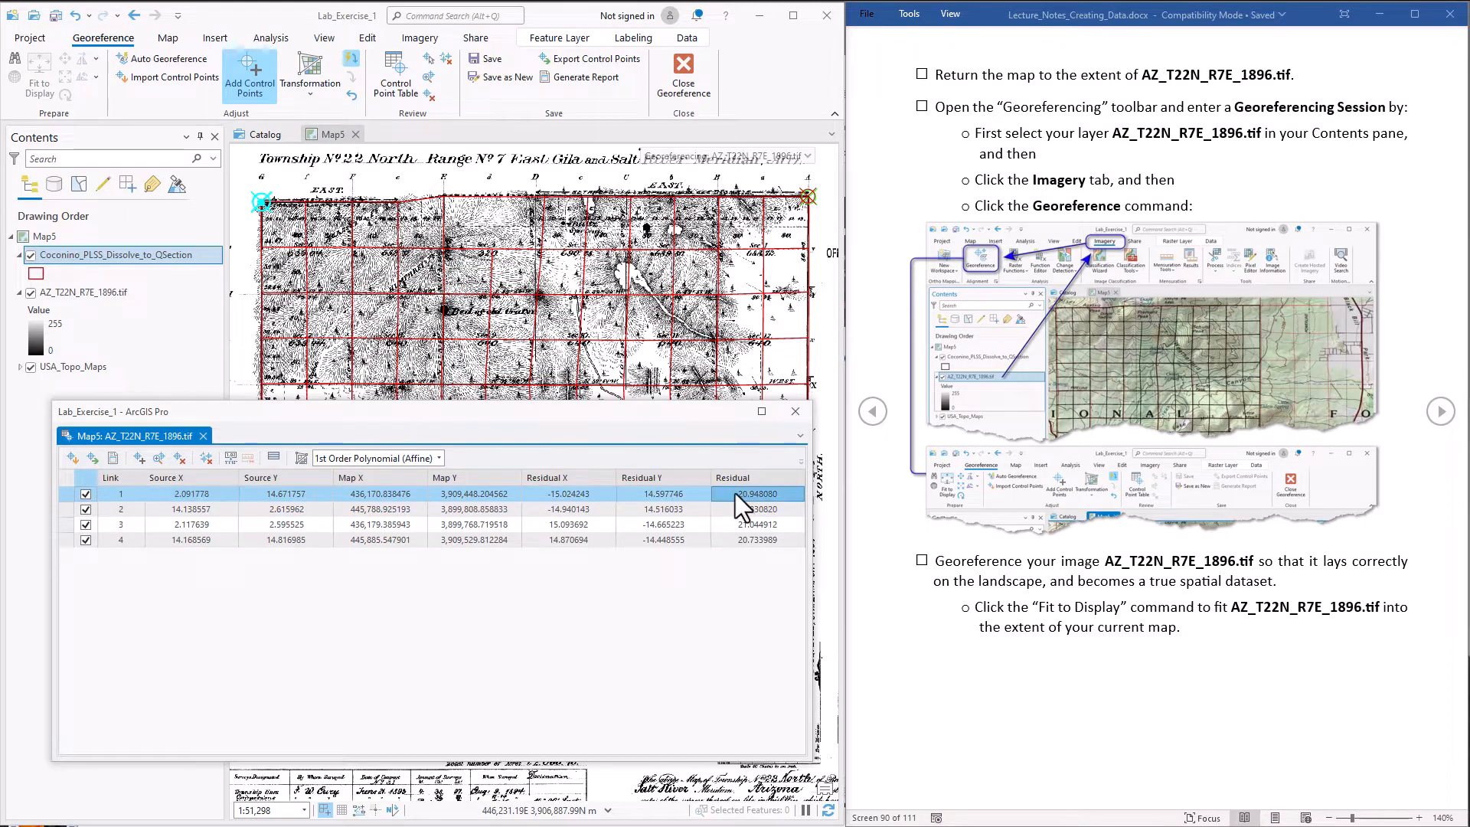
pyautogui.click(733, 524)
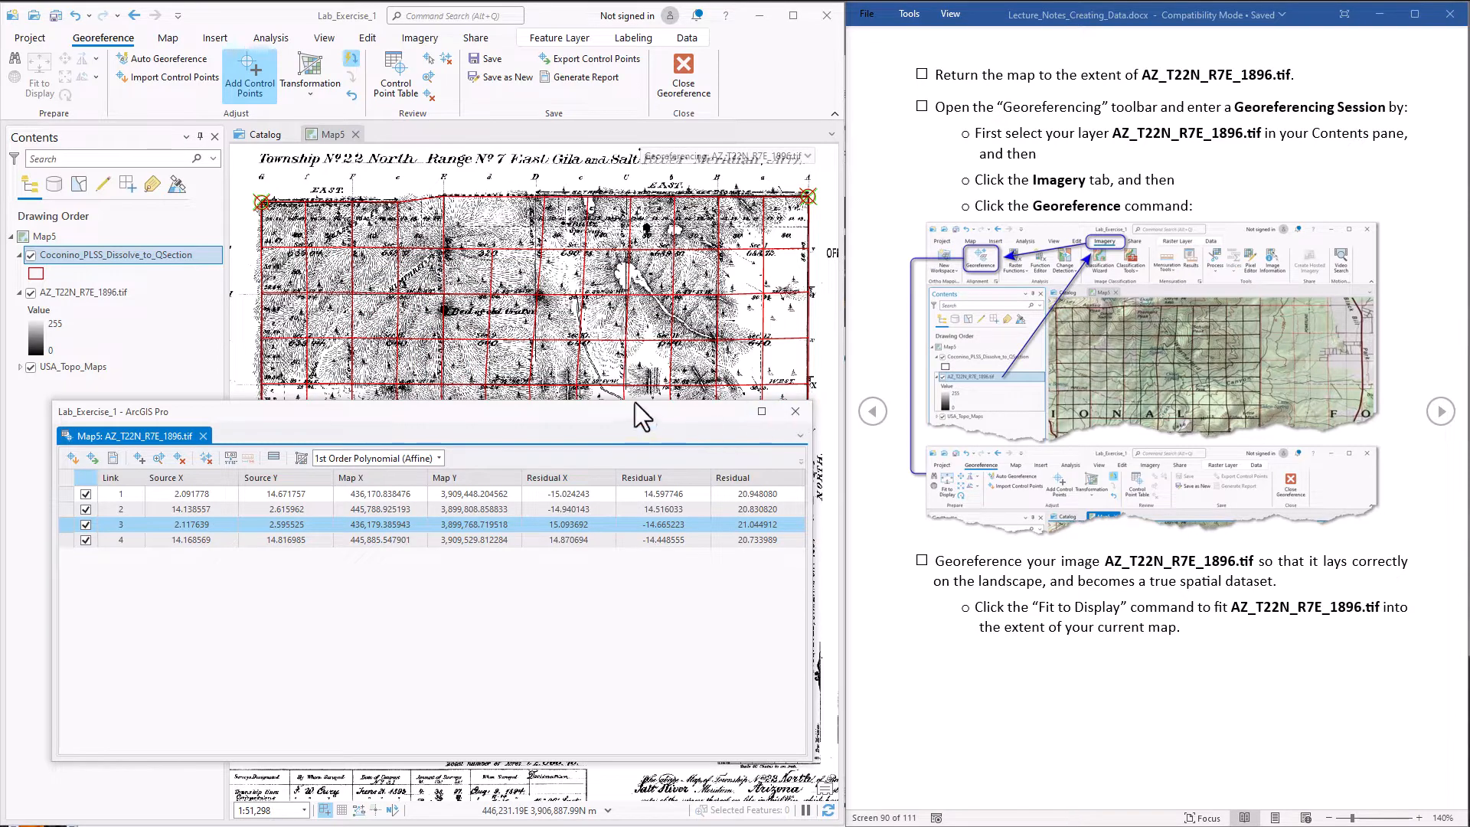
# Check which transformation types are available in the control point table and close the table without changing the transformation
pyautogui.moveTo(631, 400); pyautogui.dragTo(634, 462)
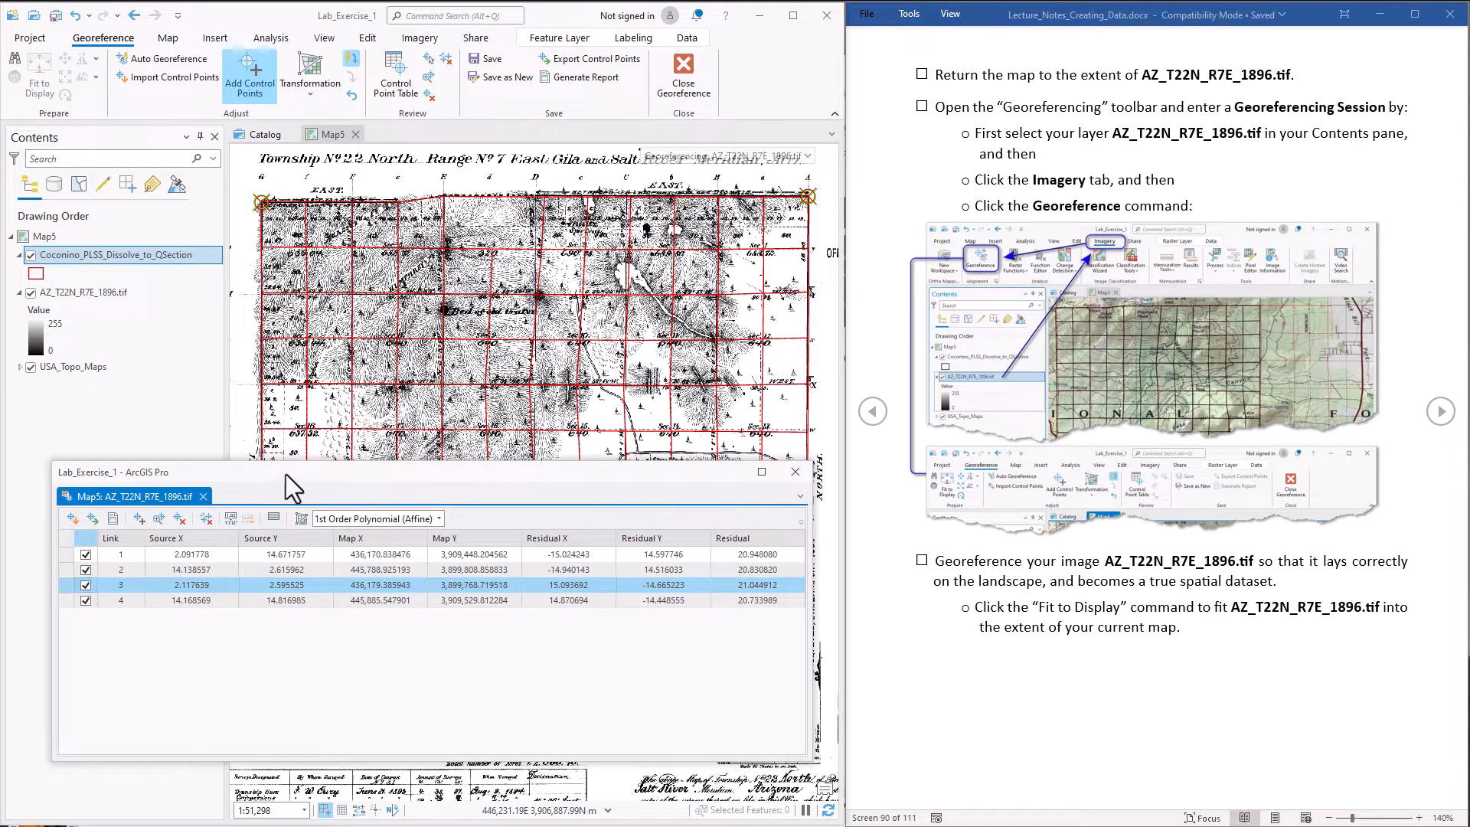
pyautogui.moveTo(288, 472); pyautogui.dragTo(843, 374)
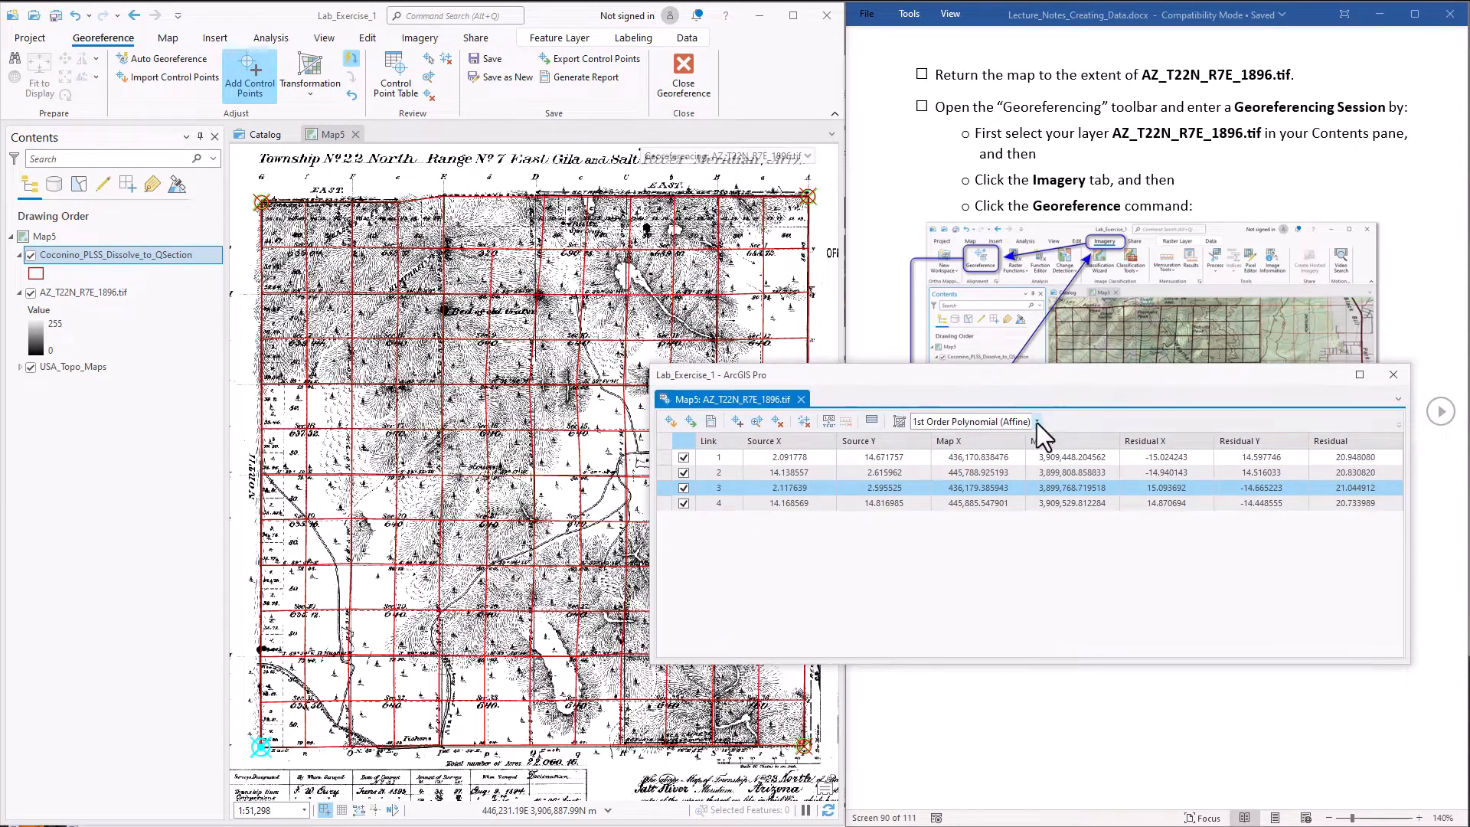
pyautogui.click(1037, 421)
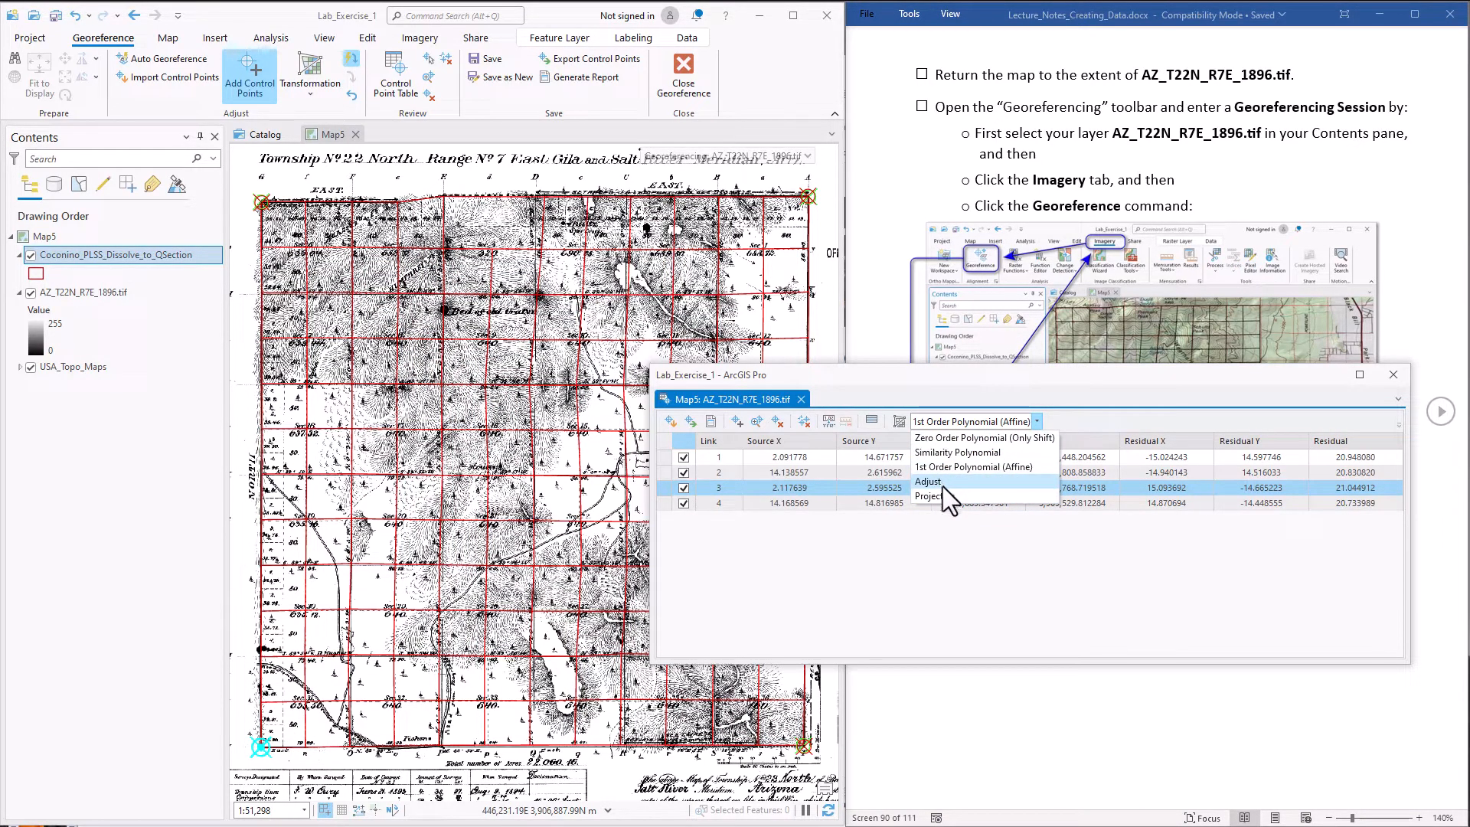
pyautogui.click(1017, 384)
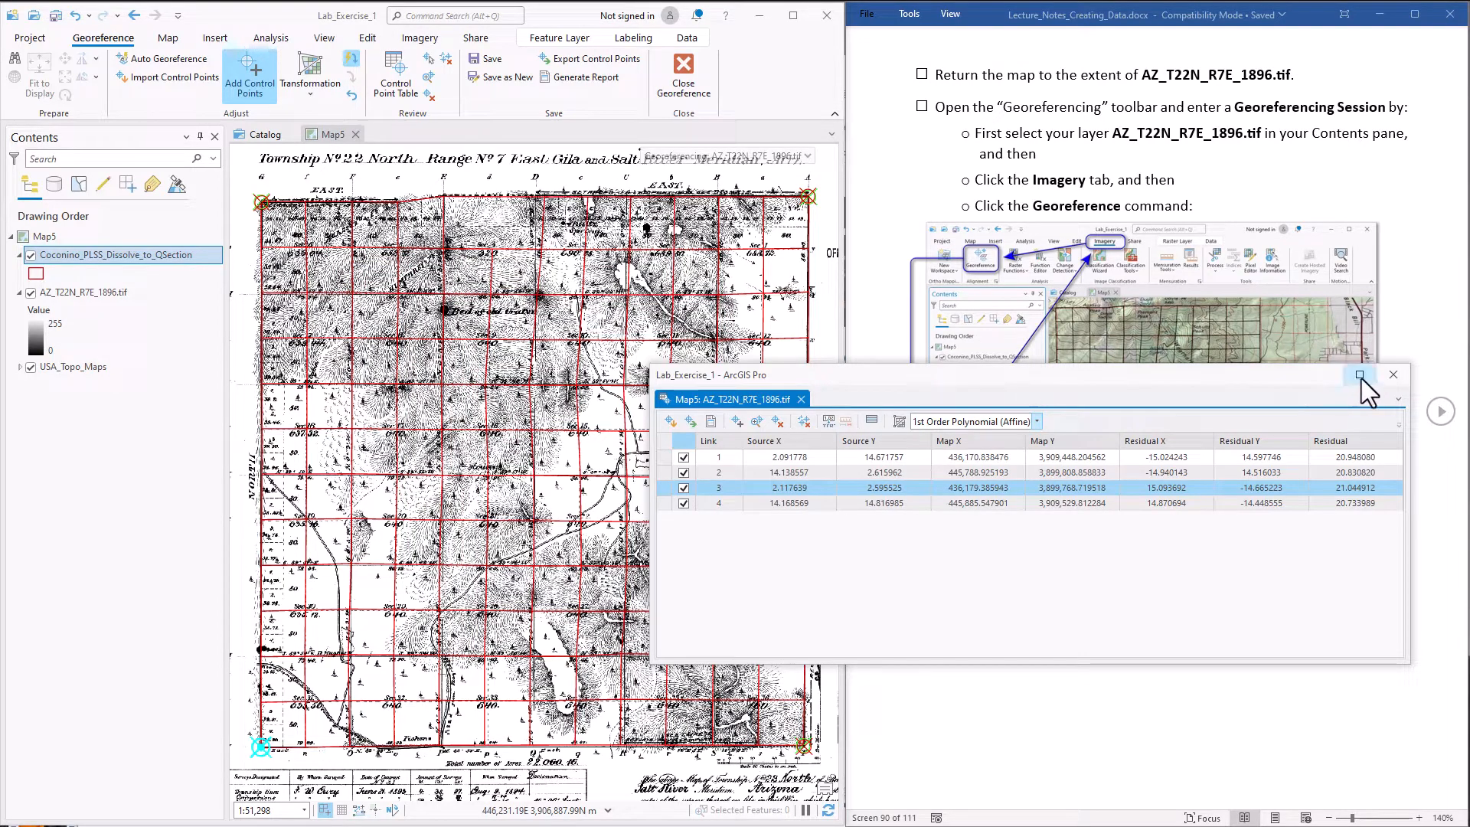
pyautogui.click(1394, 373)
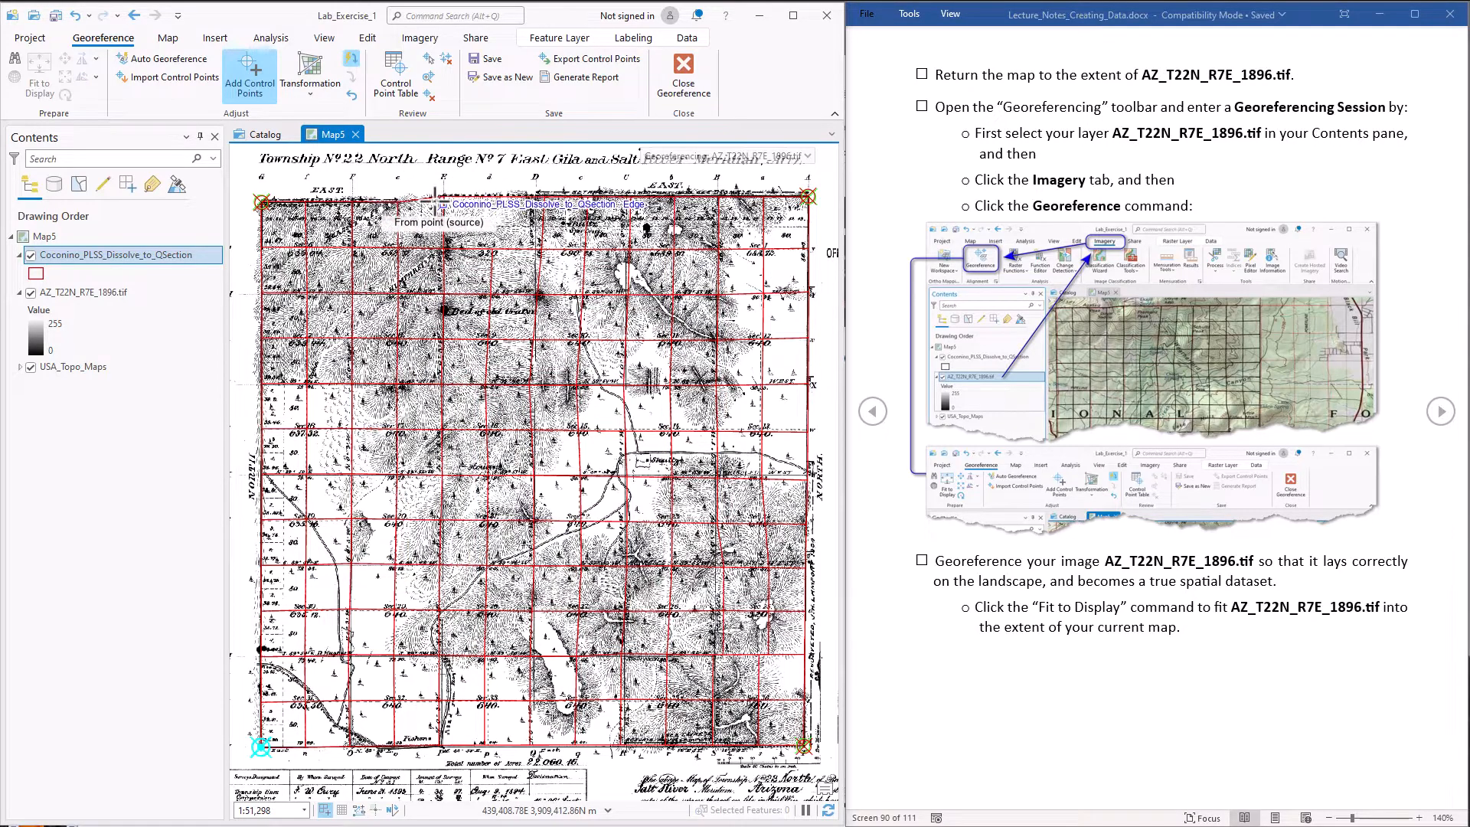
# Add two control points along the township's north boundary, linking the scan's section corners at one third and two thirds to matching grid vertices
pyautogui.scroll(3, 440, 203)
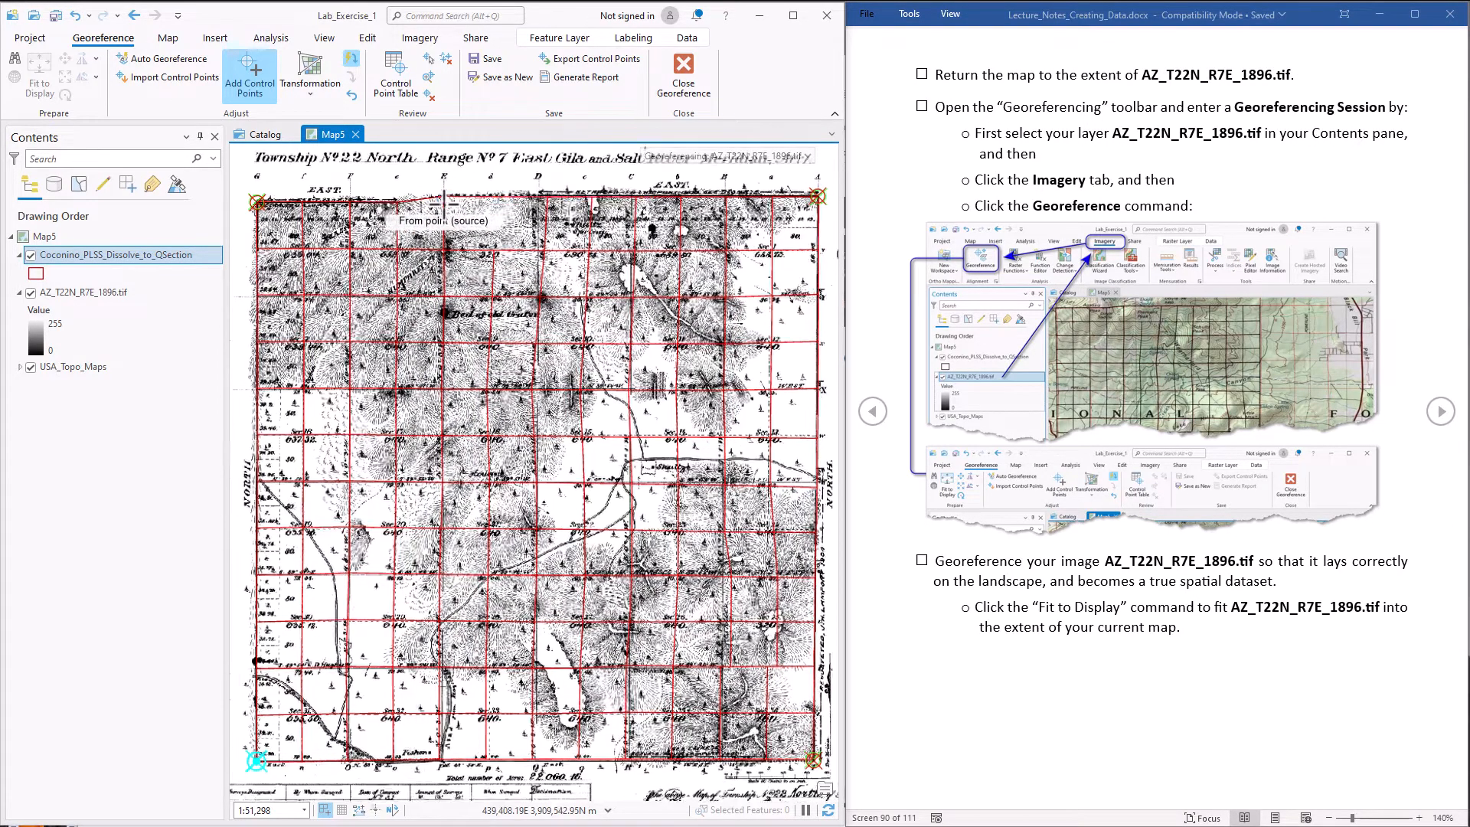
pyautogui.scroll(3, 445, 204)
pyautogui.scroll(5, 461, 201)
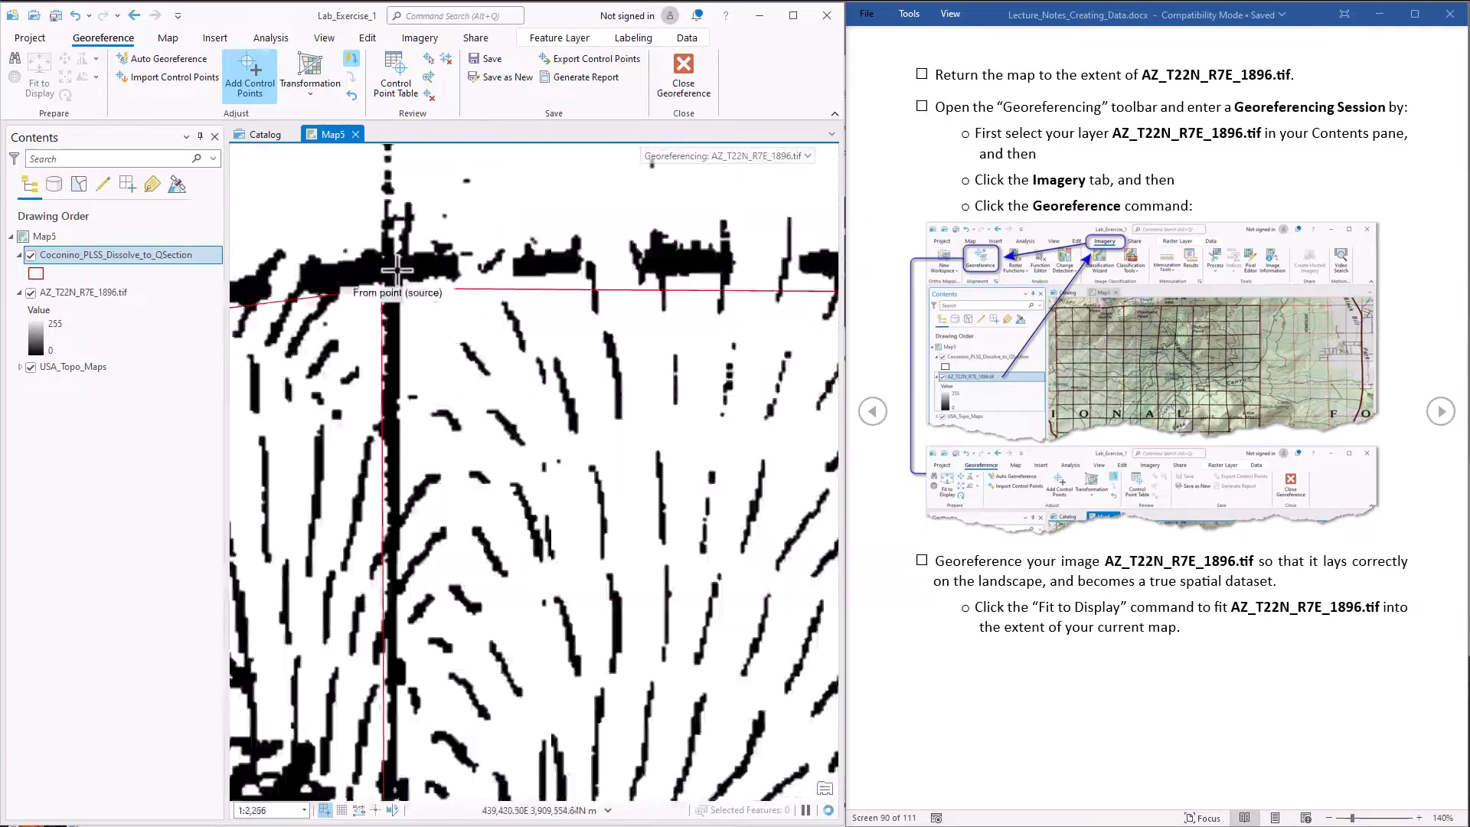
pyautogui.click(396, 271)
pyautogui.click(388, 289)
pyautogui.scroll(-10, 483, 285)
pyautogui.scroll(6, 602, 287)
pyautogui.click(536, 266)
pyautogui.click(579, 241)
pyautogui.scroll(-6, 579, 244)
# Add two control points one third down the township, on the east boundary and at the interior section corner west of it
pyautogui.scroll(6, 701, 390)
pyautogui.click(686, 485)
pyautogui.scroll(-6, 567, 476)
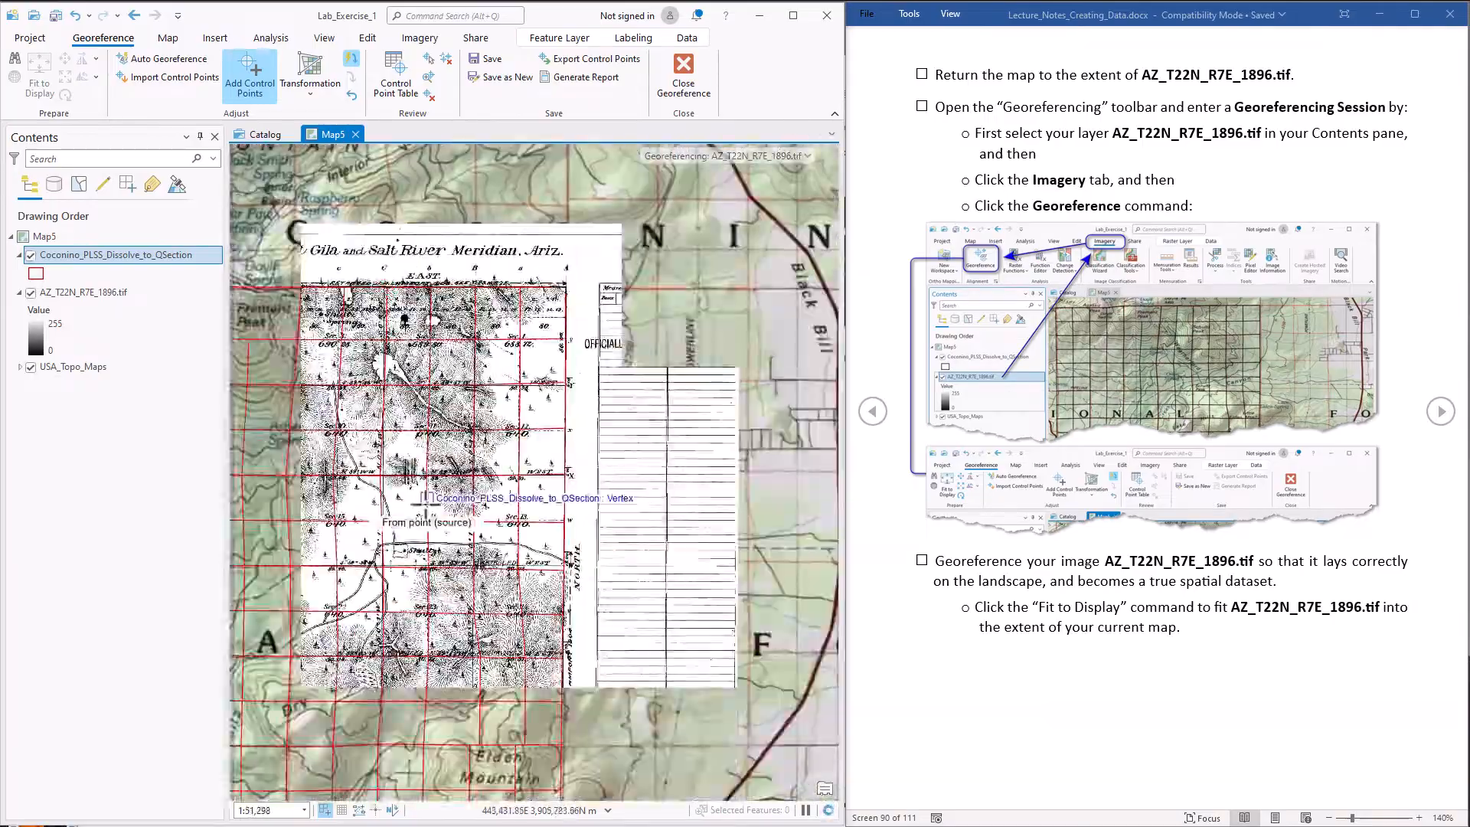
pyautogui.scroll(7, 437, 463)
pyautogui.click(483, 434)
pyautogui.click(441, 447)
pyautogui.scroll(-7, 441, 448)
# Add two more control points one third down the township, at the western interior section corner and on the west boundary
pyautogui.scroll(6, 564, 473)
pyautogui.click(564, 473)
pyautogui.click(537, 463)
pyautogui.scroll(-6, 538, 462)
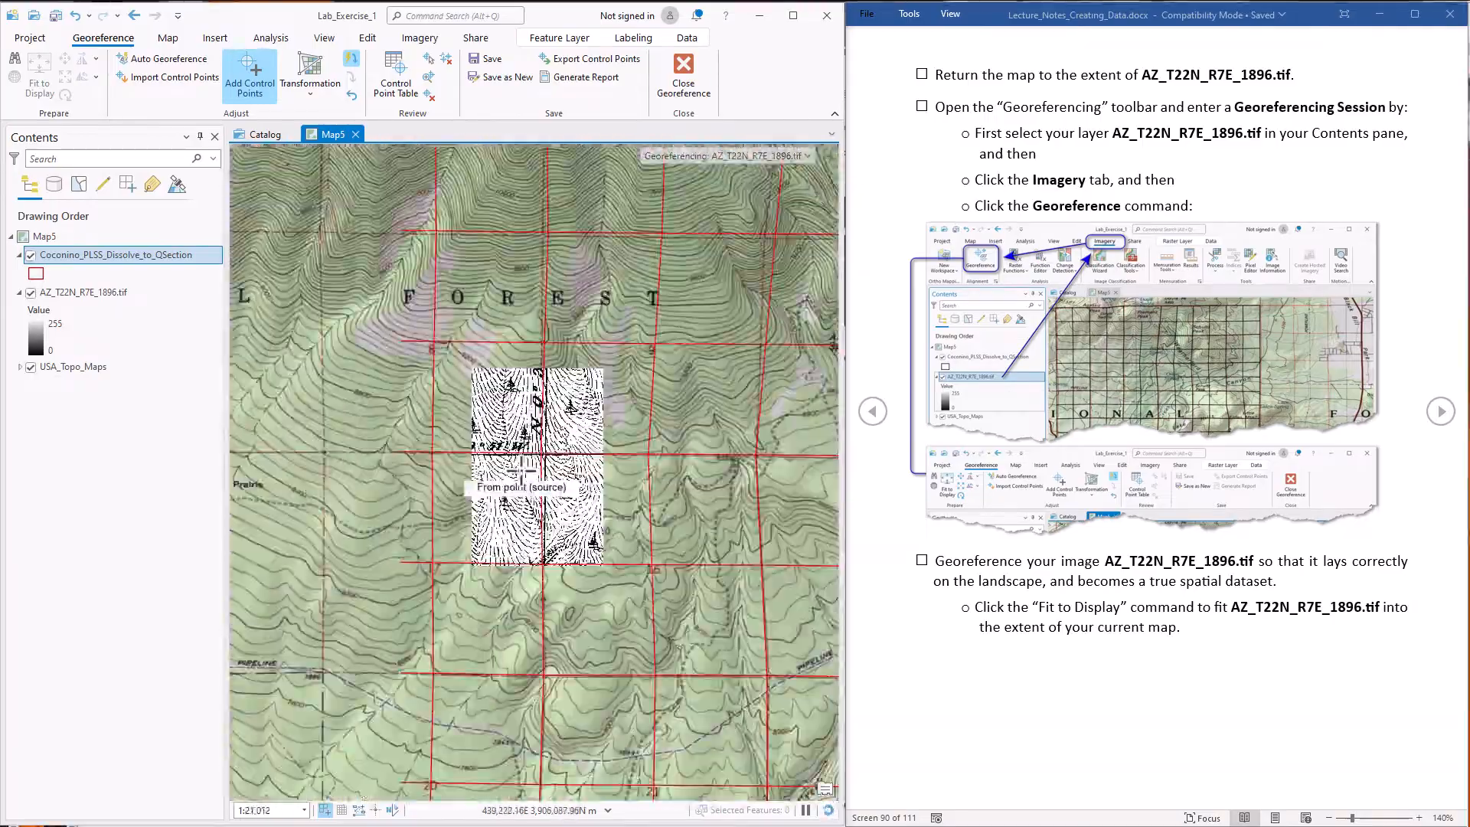
pyautogui.scroll(7, 262, 349)
pyautogui.click(261, 349)
pyautogui.click(285, 313)
pyautogui.scroll(-7, 432, 437)
# Add two control points two thirds down the township, on the west boundary and at the interior section corner east of it
pyautogui.moveTo(434, 586); pyautogui.dragTo(421, 313)
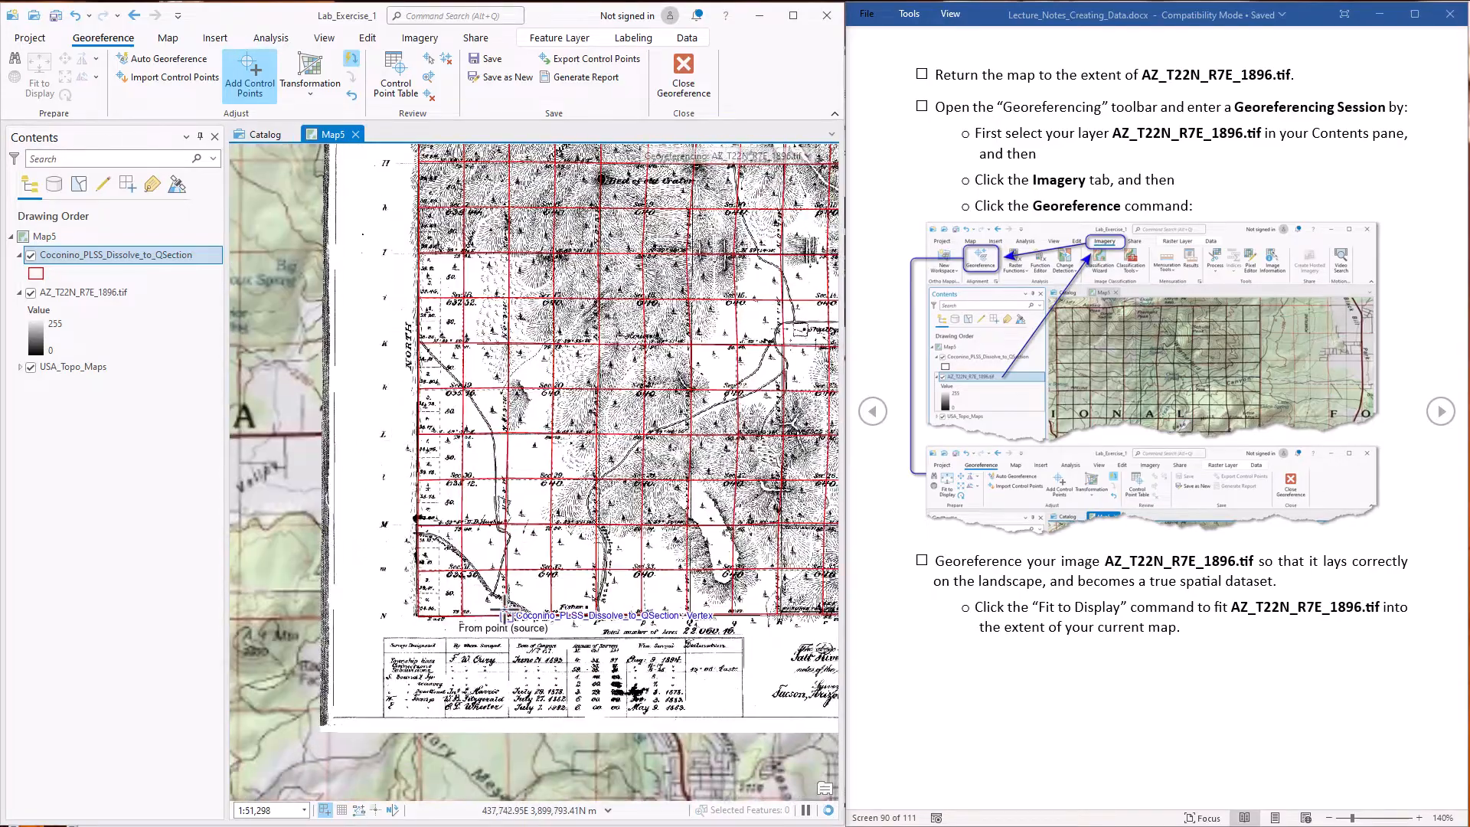
pyautogui.scroll(6, 417, 435)
pyautogui.click(417, 418)
pyautogui.click(403, 406)
pyautogui.scroll(-6, 348, 472)
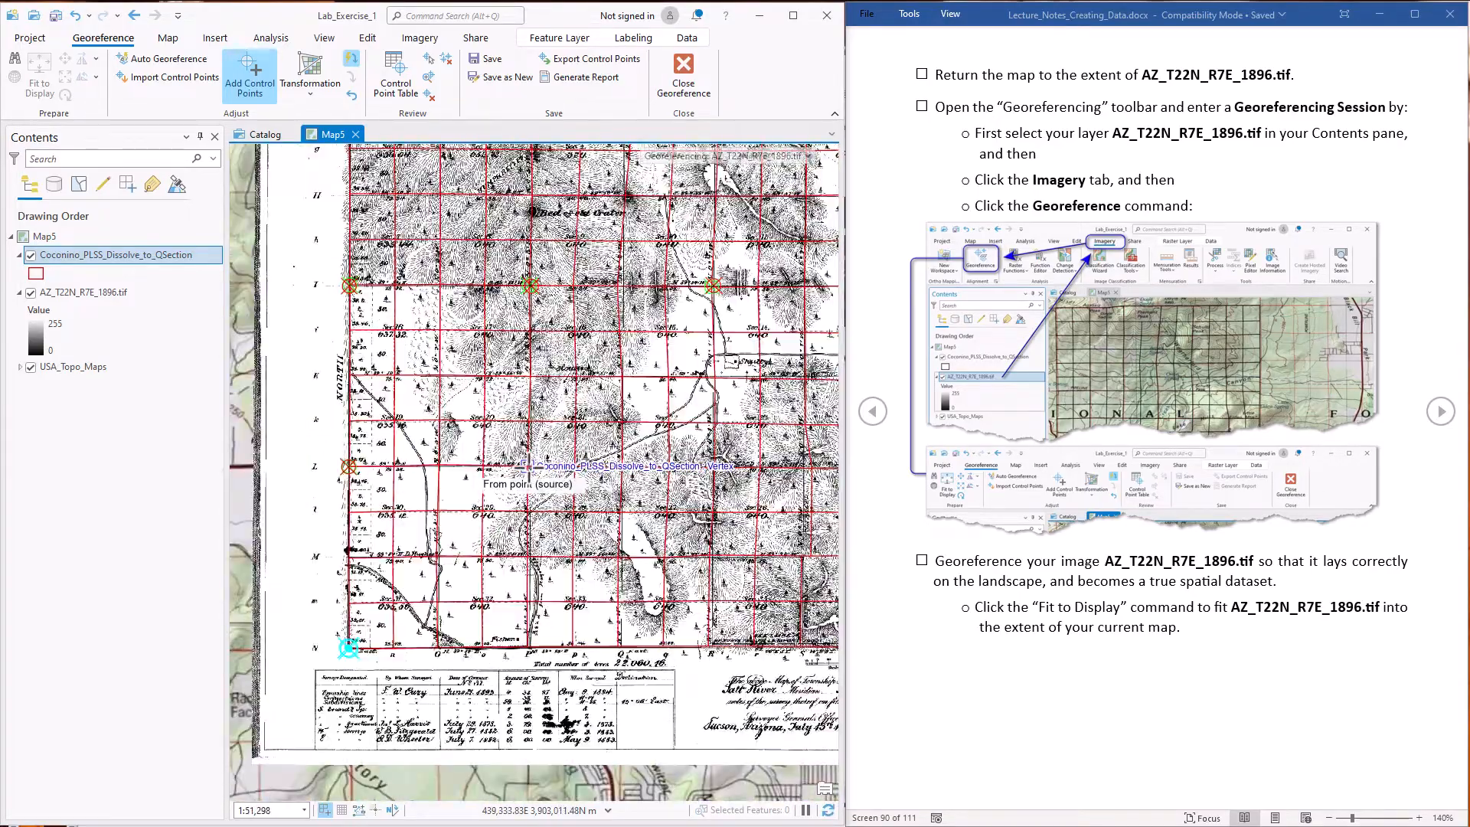
pyautogui.scroll(7, 528, 465)
pyautogui.click(579, 461)
pyautogui.click(499, 451)
pyautogui.scroll(-6, 499, 451)
# Add two more control points two thirds down the township, at the eastern interior section corner and on the east boundary
pyautogui.scroll(5, 670, 528)
pyautogui.click(656, 590)
pyautogui.scroll(-6, 656, 590)
pyautogui.scroll(6, 771, 607)
pyautogui.moveTo(771, 607); pyautogui.dragTo(535, 591)
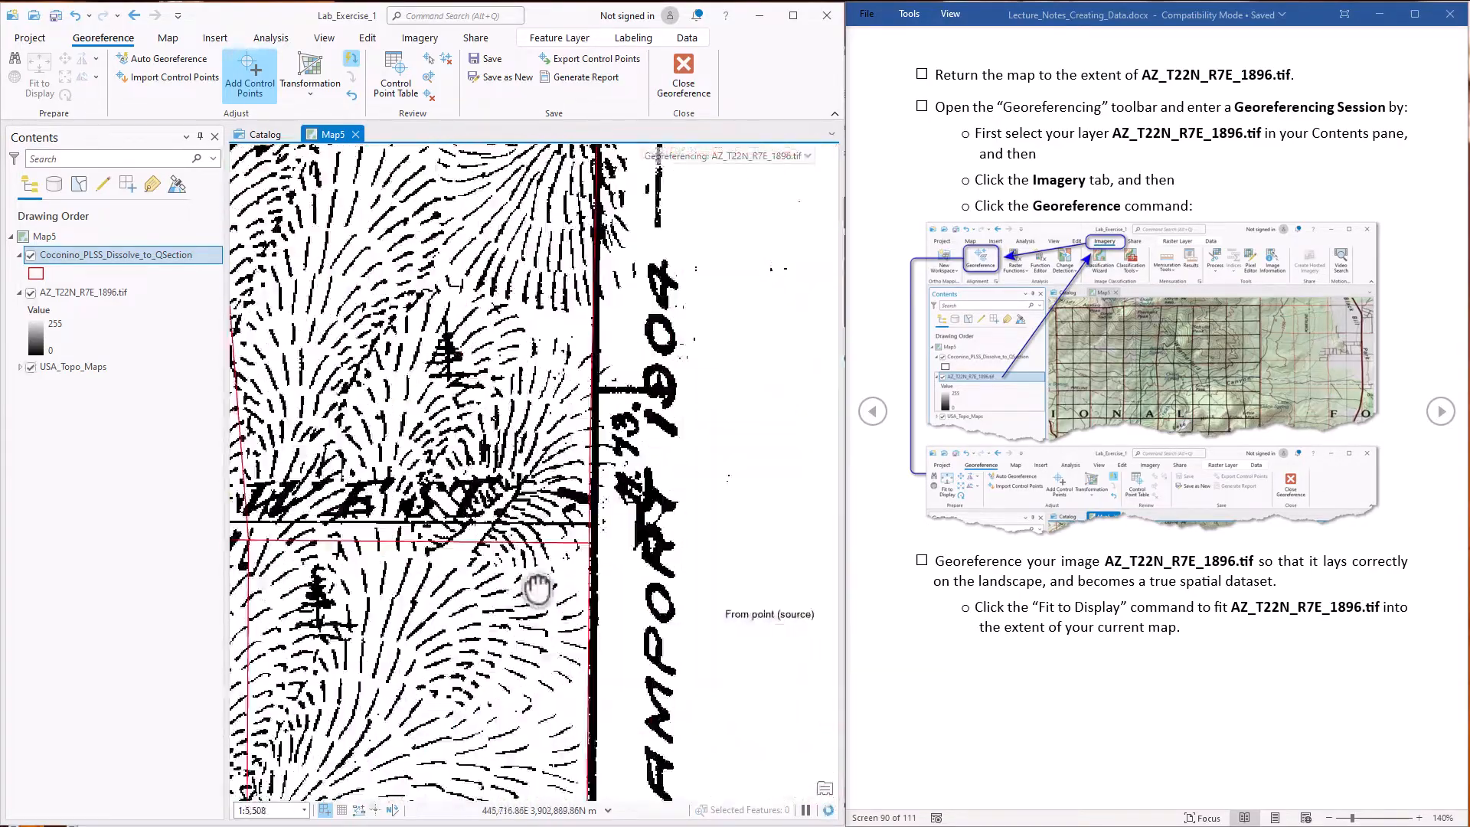
pyautogui.scroll(-6, 509, 588)
# Add two control points along the township's south boundary, linking the scan's section corners at two thirds and one third to matching grid vertices
pyautogui.scroll(6, 540, 582)
pyautogui.click(566, 637)
pyautogui.click(542, 626)
pyautogui.scroll(-6, 542, 626)
pyautogui.scroll(6, 500, 681)
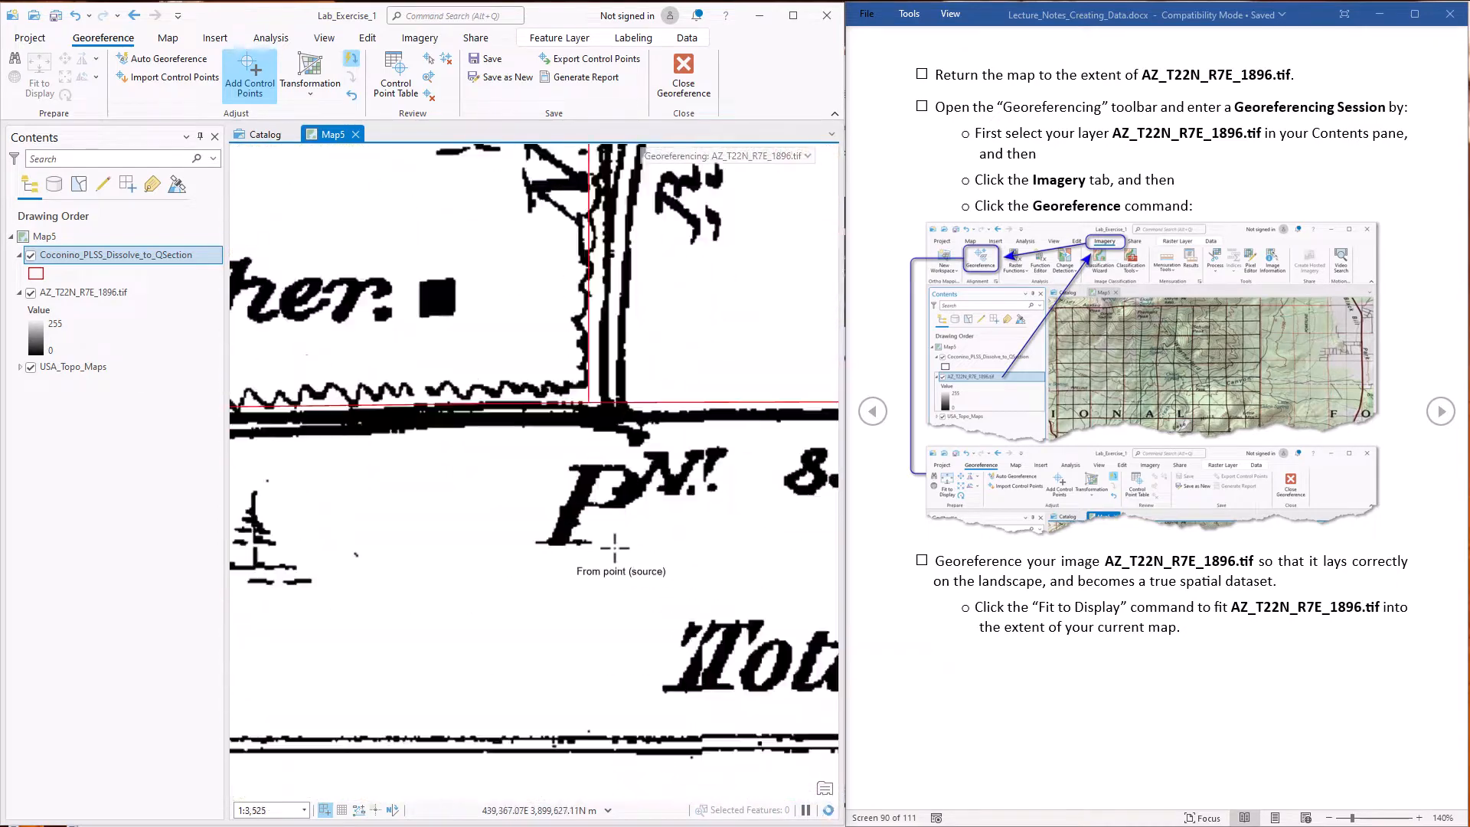
pyautogui.moveTo(613, 548); pyautogui.dragTo(576, 653)
pyautogui.click(583, 522)
pyautogui.click(560, 507)
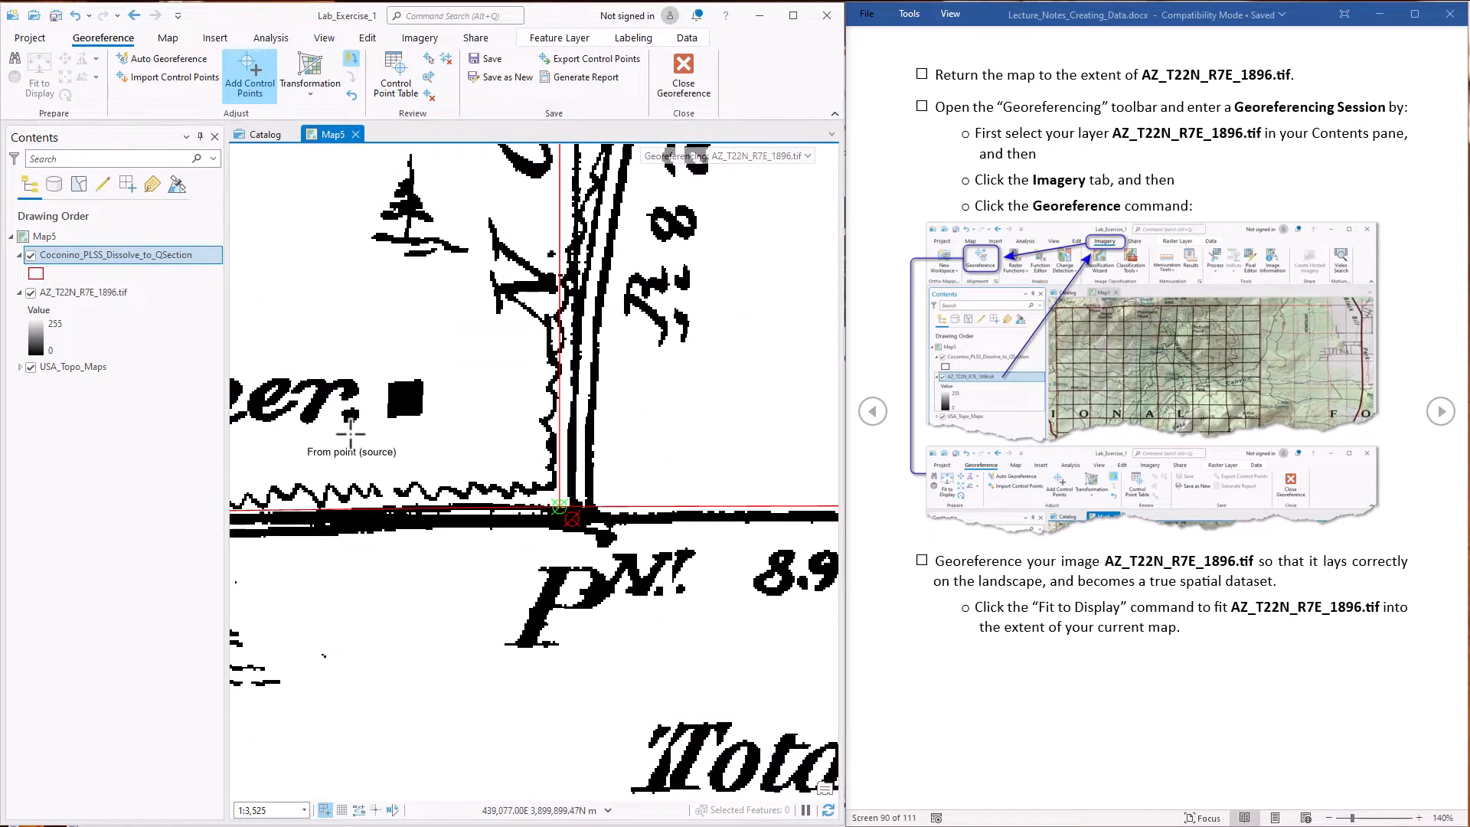
# Reopen the control point table, expand the session's RMS error summary, and enlarge the table to examine the residuals of all links
pyautogui.click(396, 90)
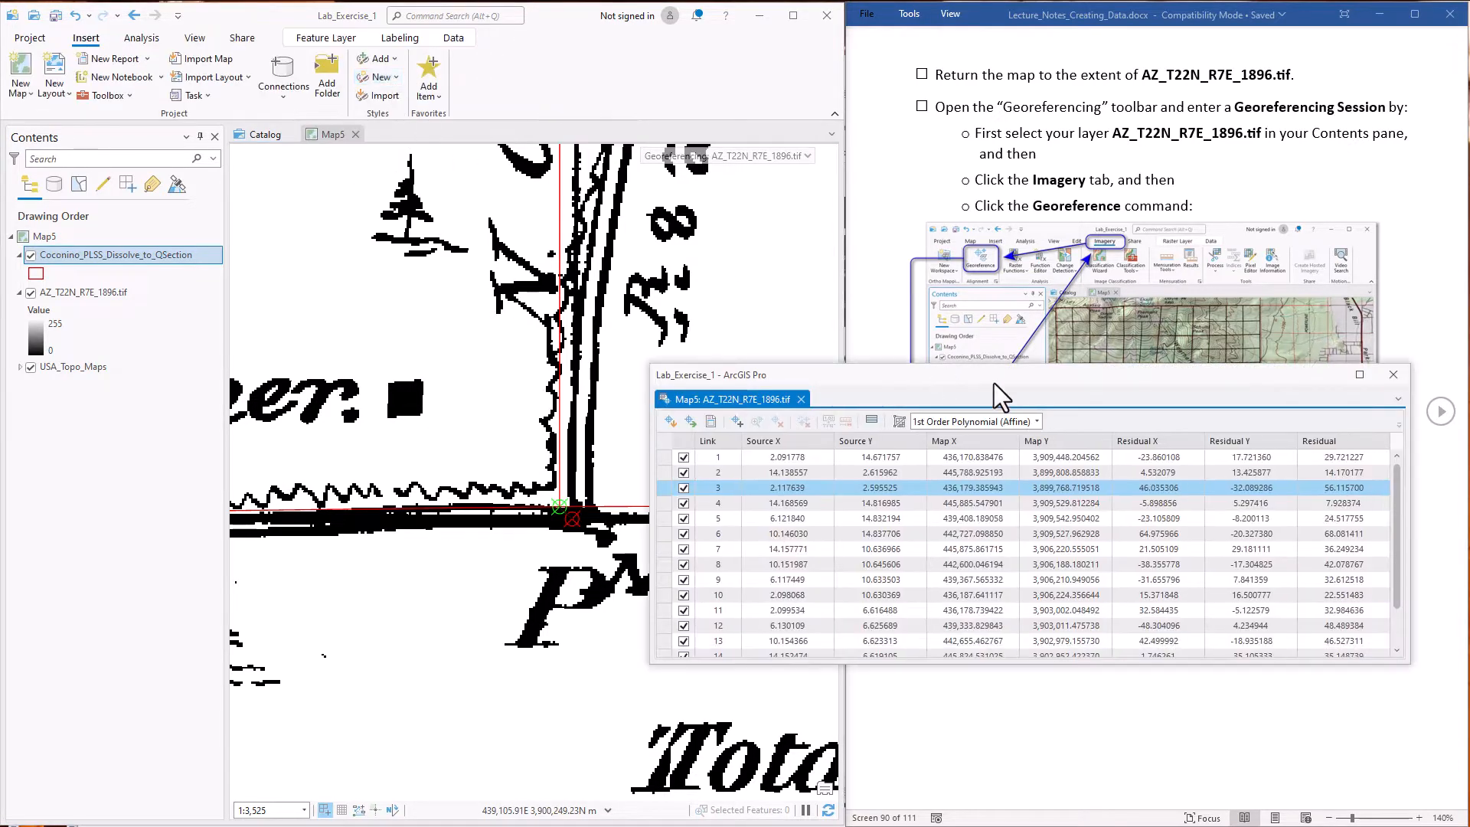
pyautogui.moveTo(1000, 389); pyautogui.dragTo(553, 309)
pyautogui.click(807, 157)
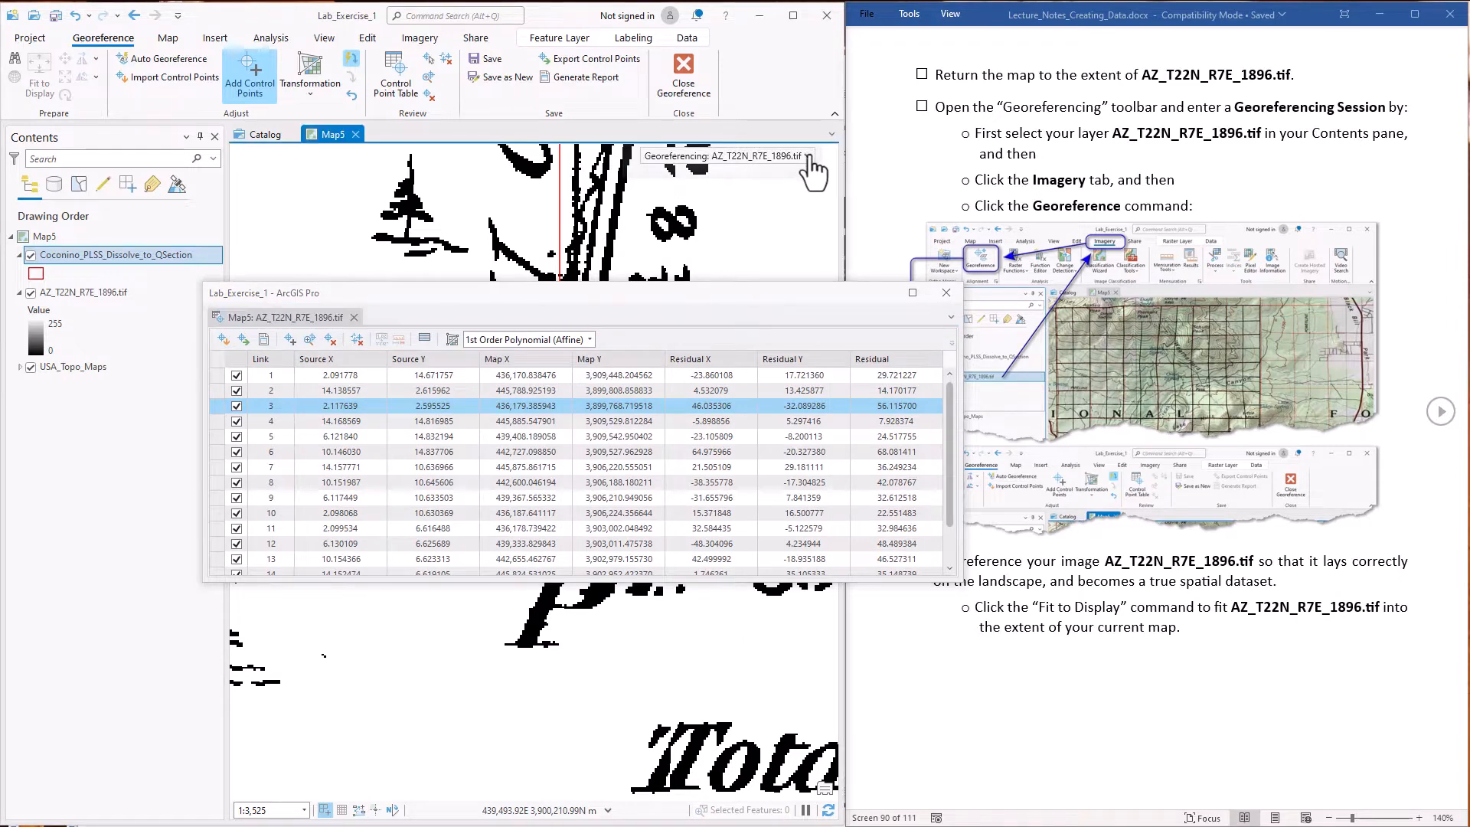
pyautogui.click(808, 157)
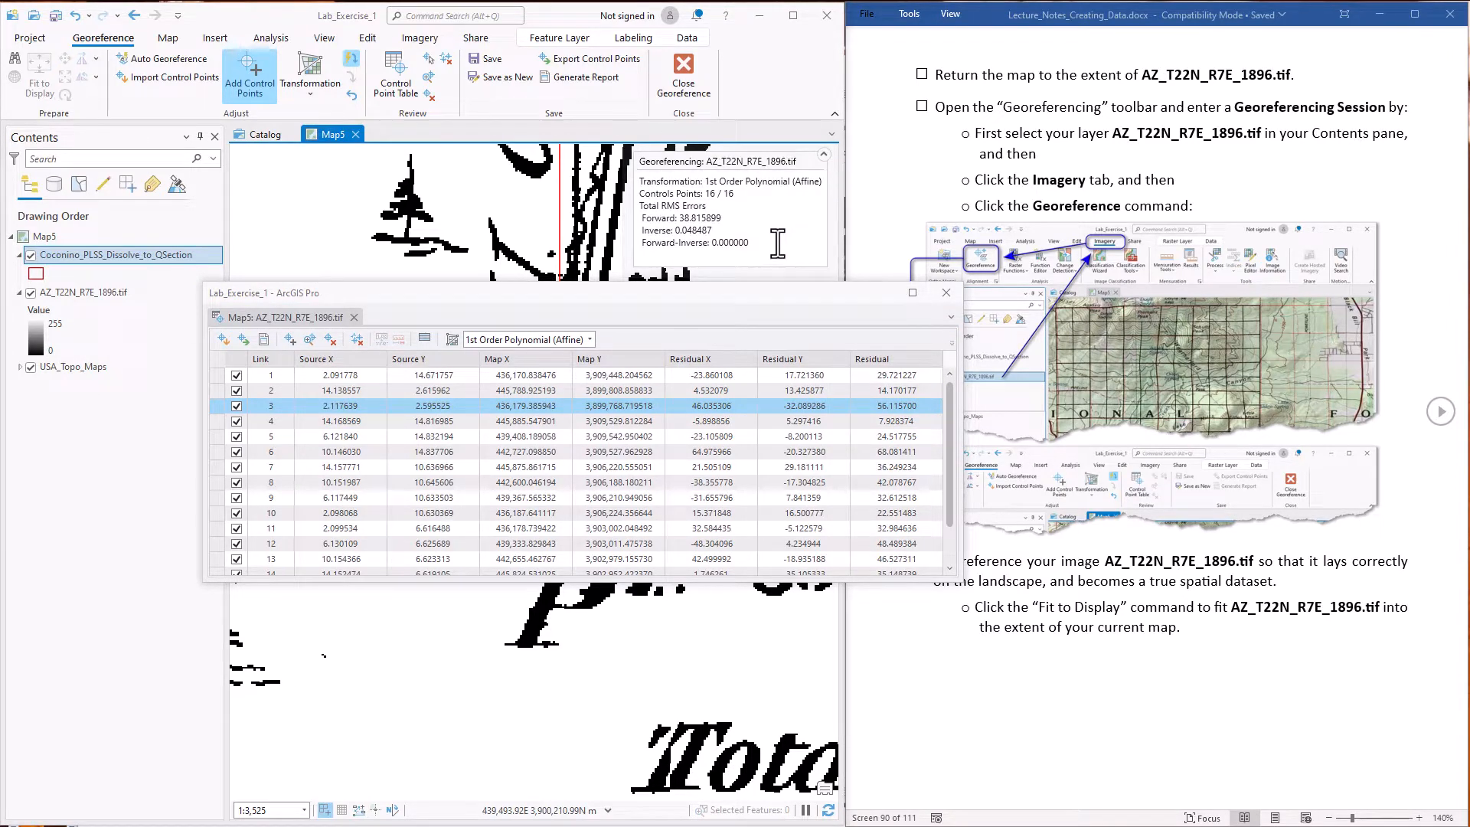
pyautogui.moveTo(678, 218); pyautogui.dragTo(692, 218)
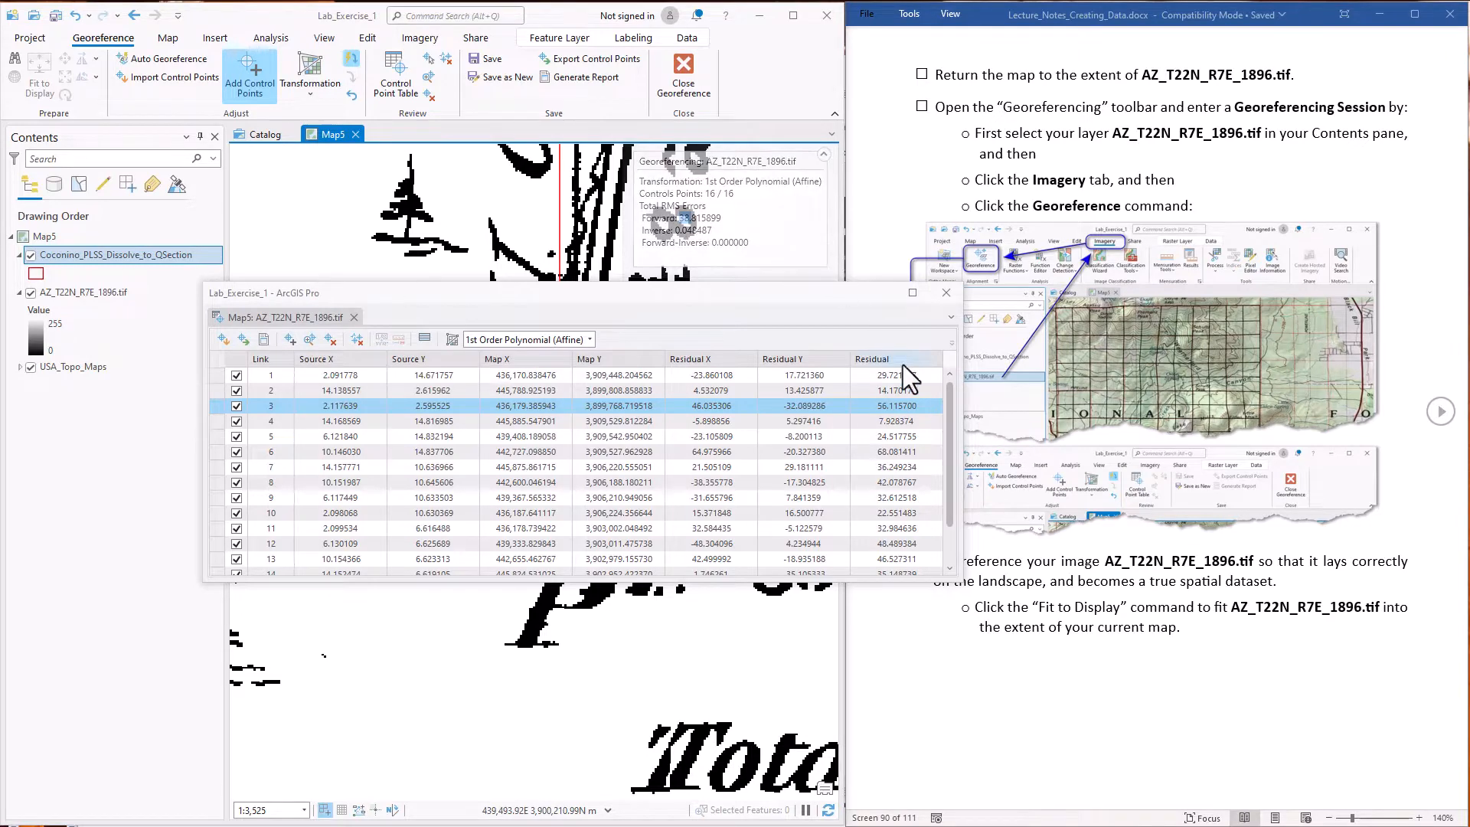
pyautogui.click(948, 424)
pyautogui.scroll(-1, 948, 435)
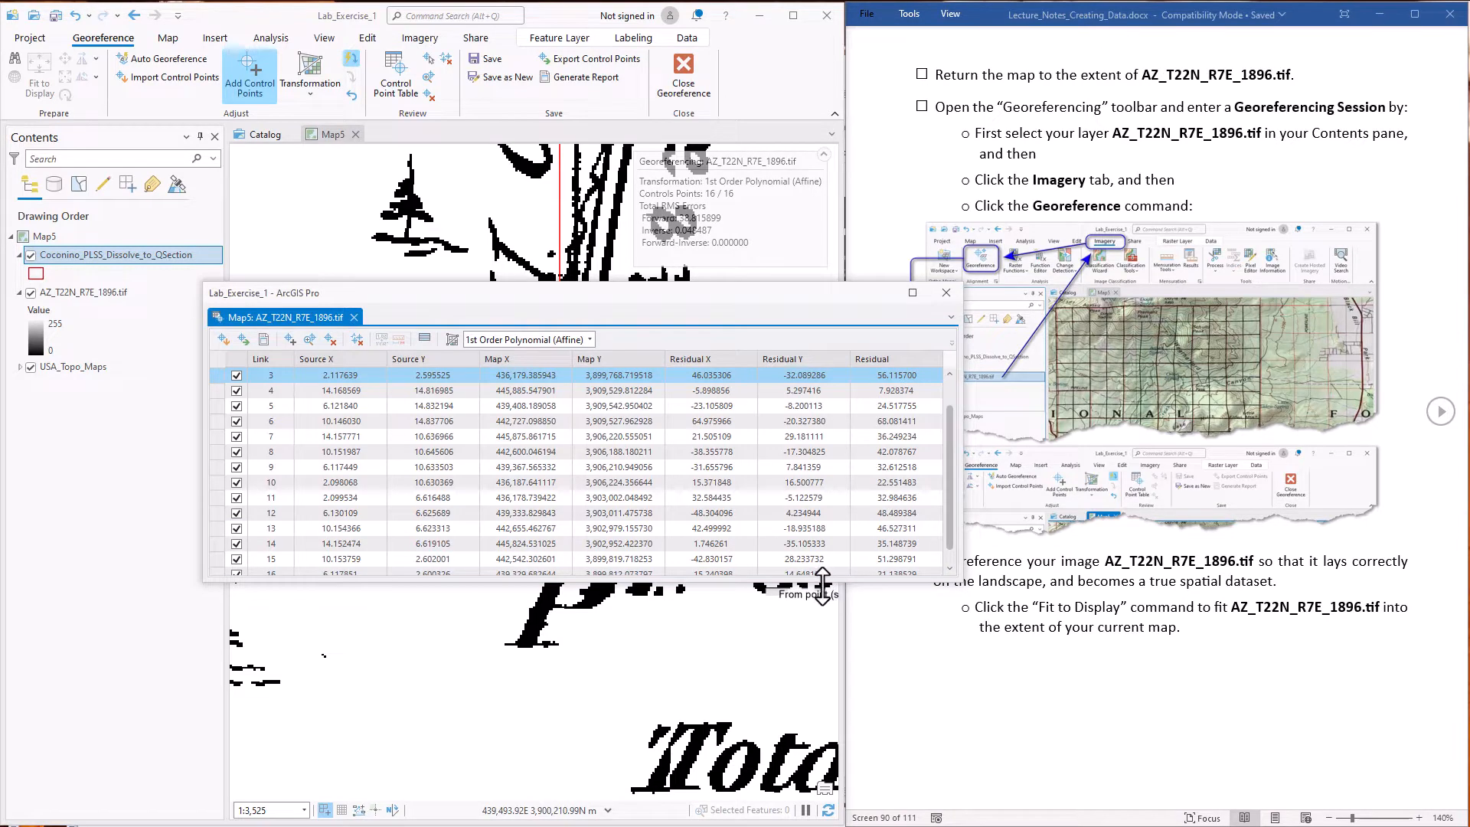
pyautogui.moveTo(825, 584); pyautogui.dragTo(811, 689)
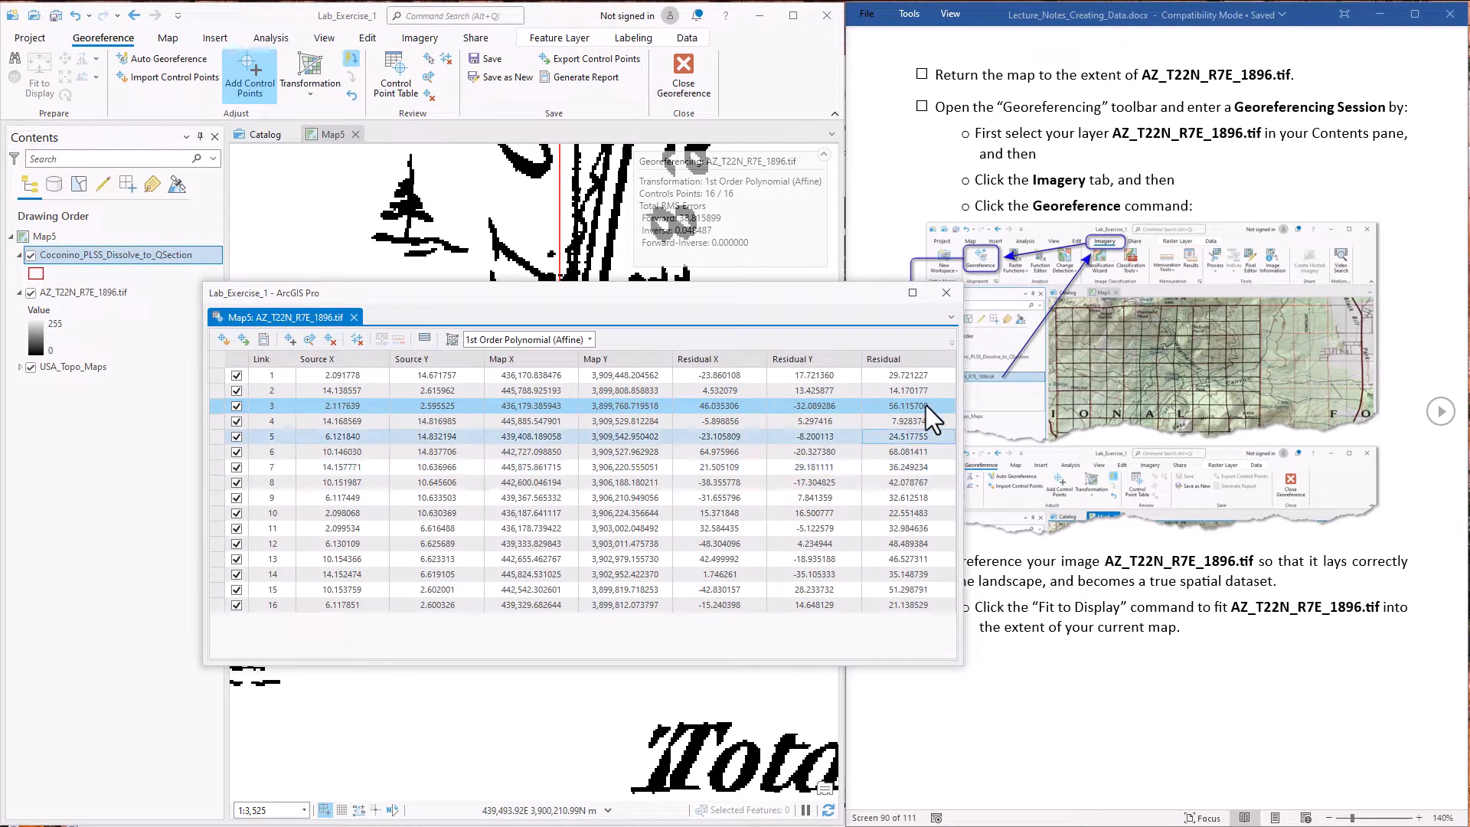
# Sort the links by ascending residual and test excluding link 6 from the transformation before including it again
pyautogui.click(923, 359)
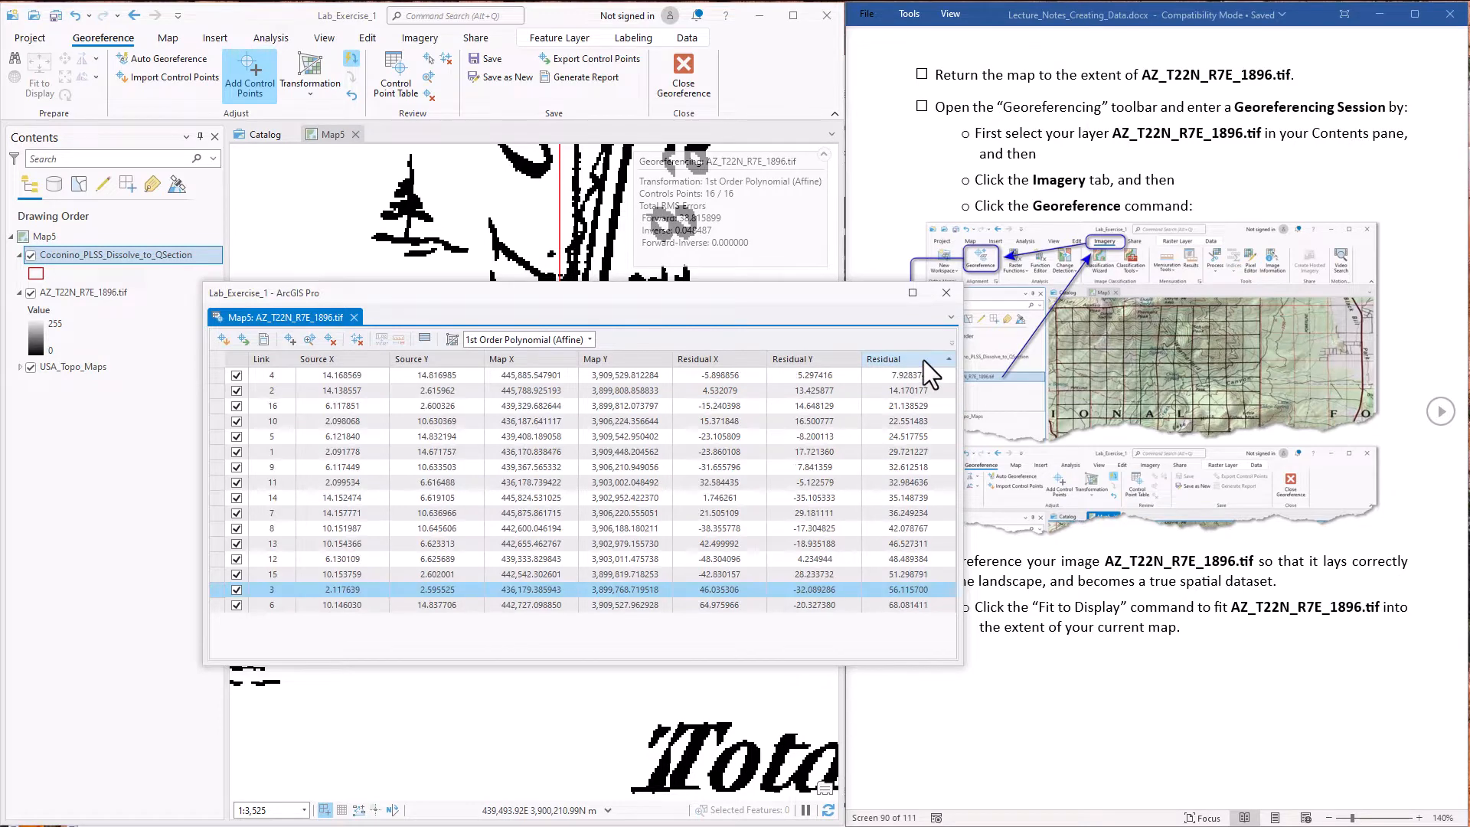
pyautogui.click(223, 609)
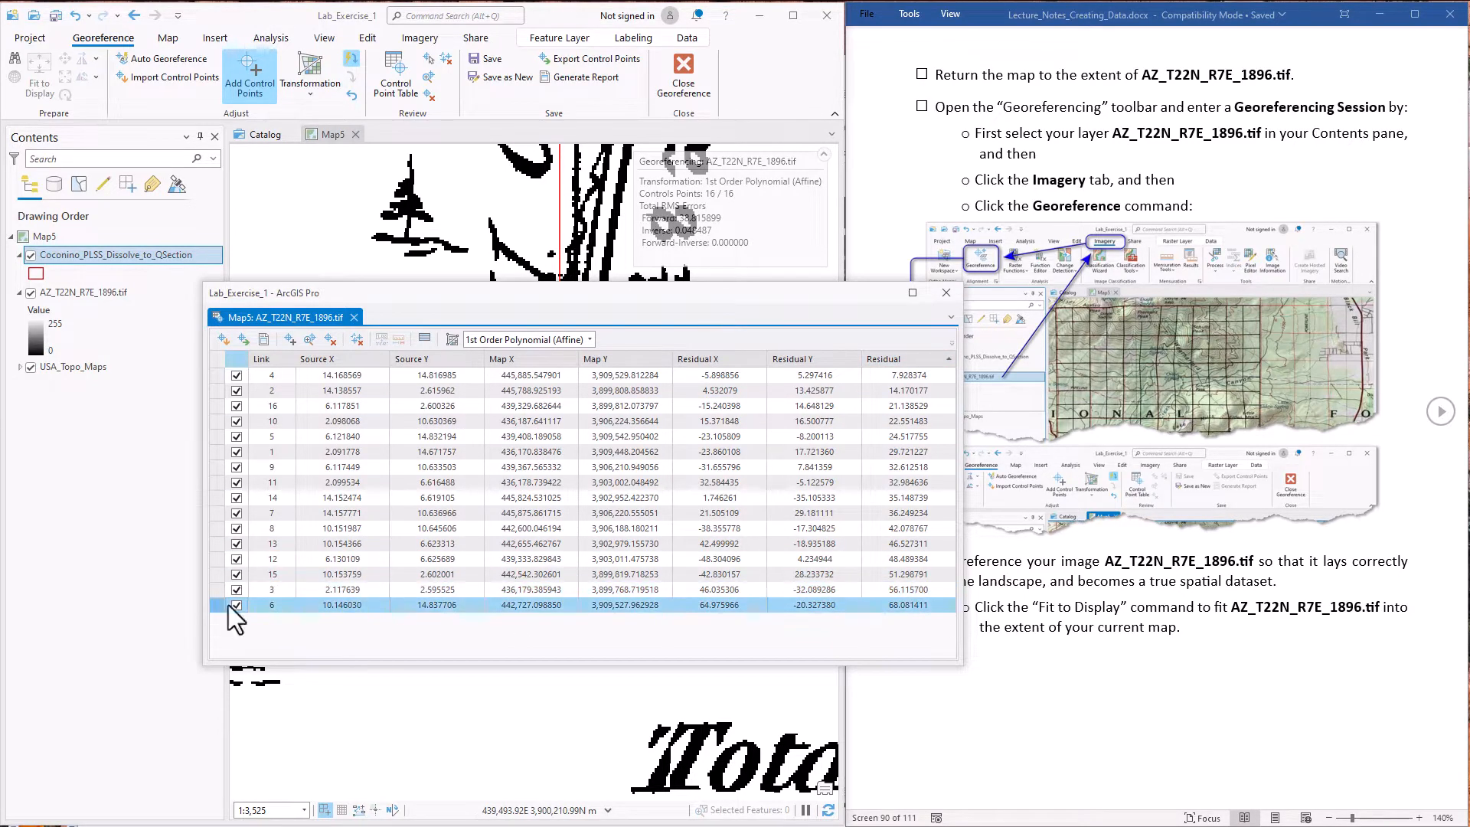
pyautogui.click(912, 604)
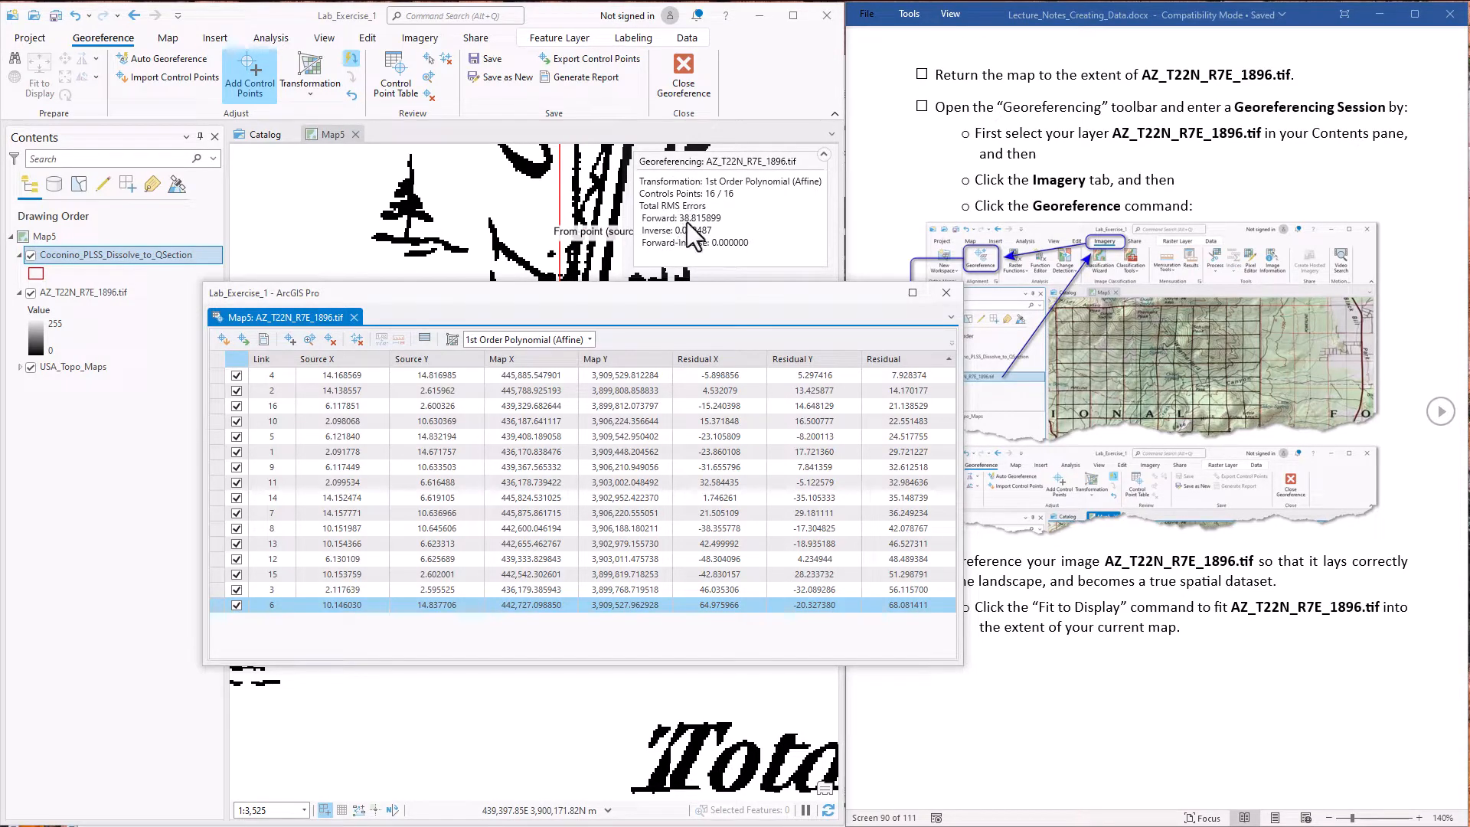
pyautogui.click(237, 604)
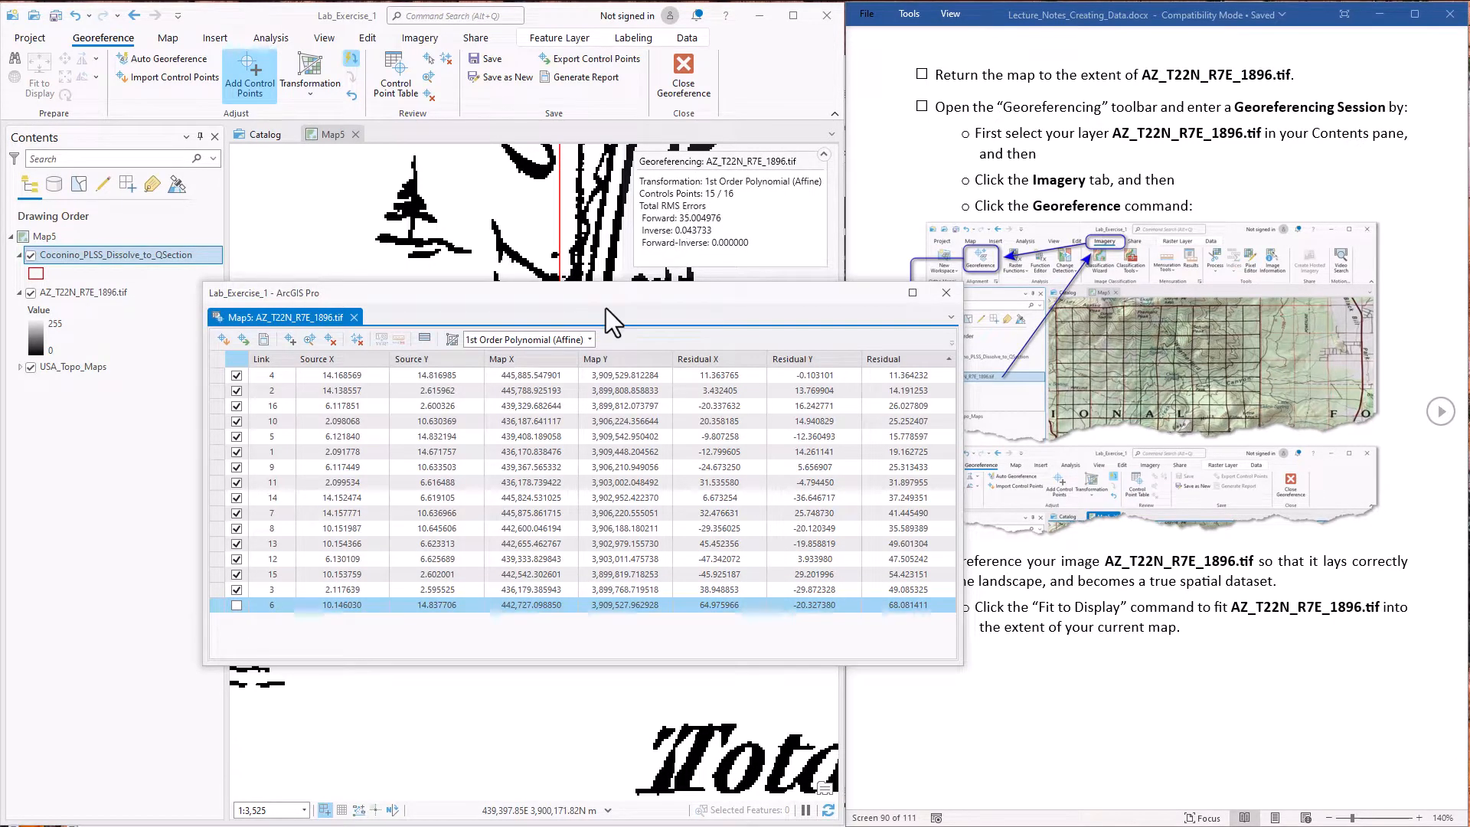
pyautogui.click(237, 606)
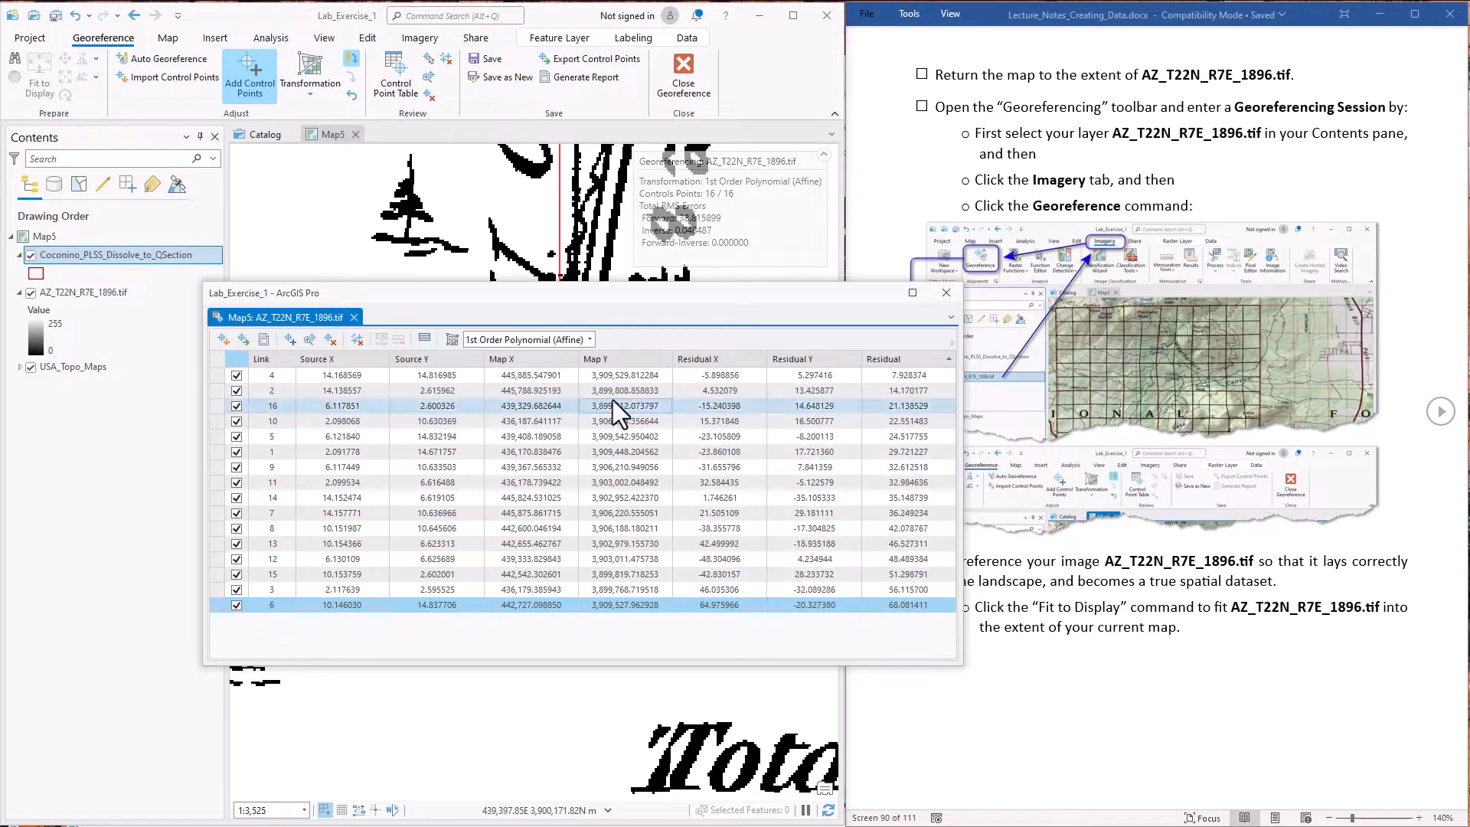
# Try the 2nd Order Polynomial transformation and switch the session to 3rd Order Polynomial
pyautogui.click(590, 338)
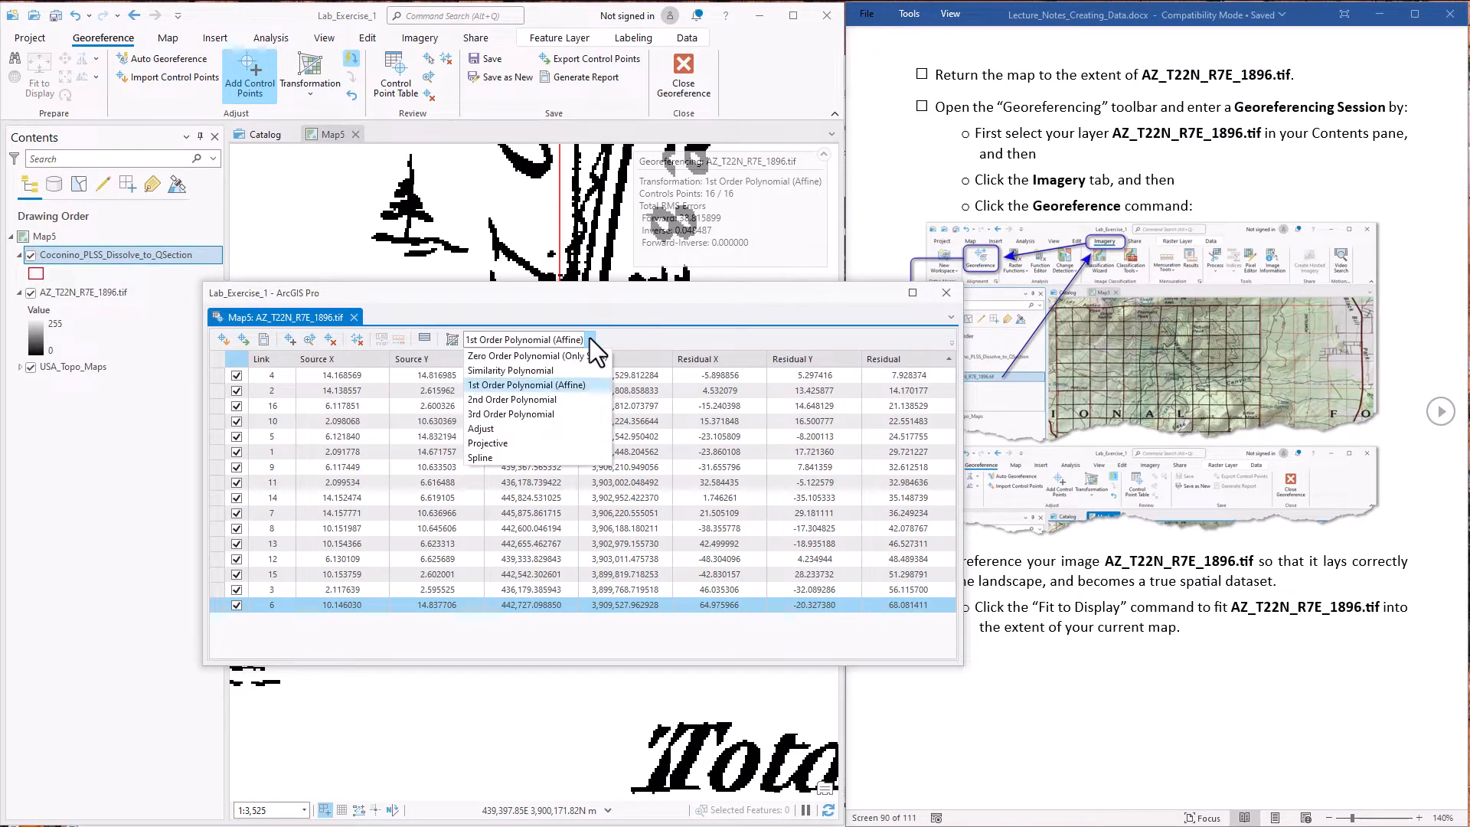
pyautogui.click(539, 400)
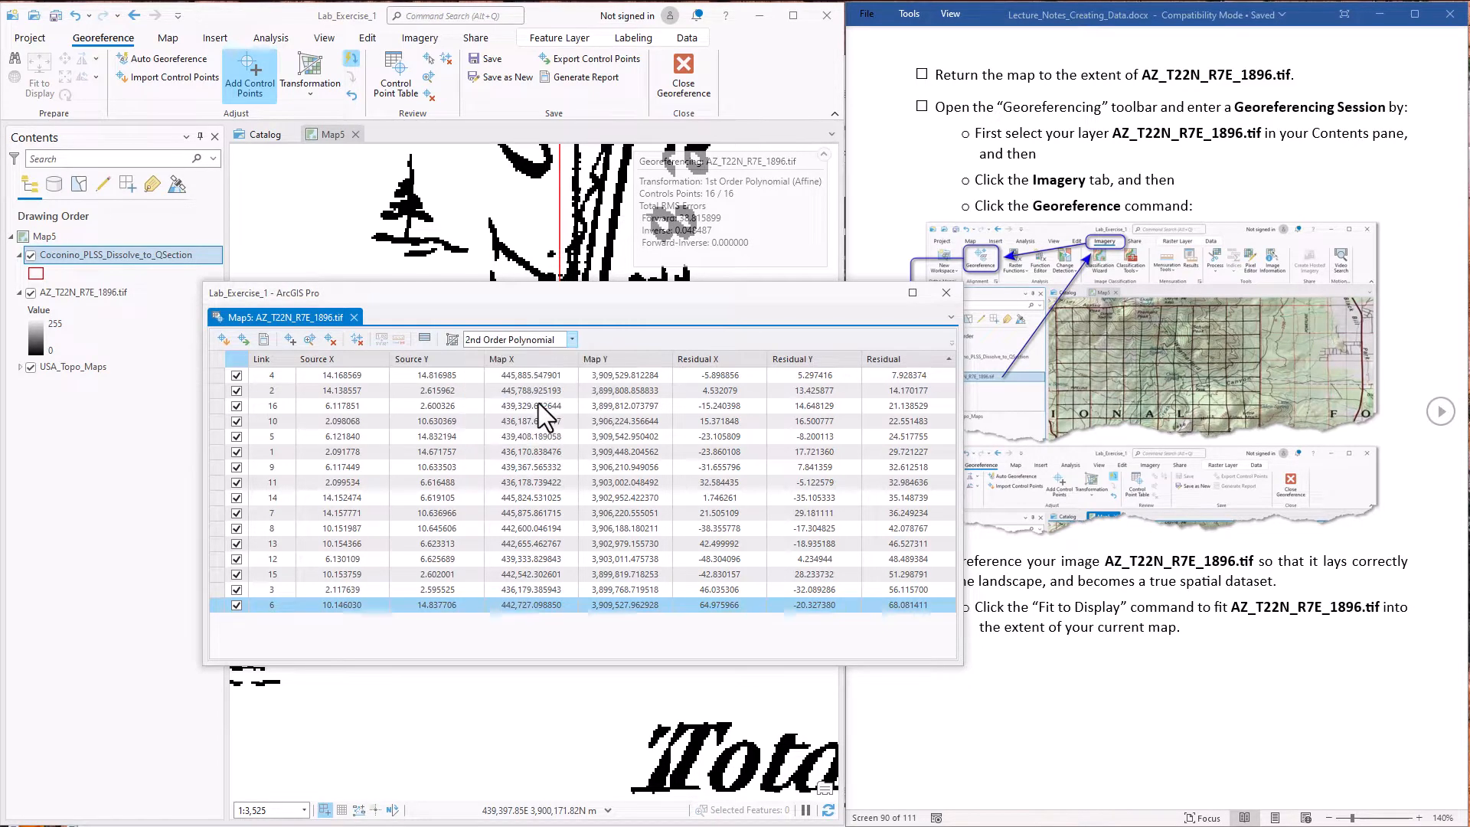
pyautogui.click(572, 339)
pyautogui.click(480, 415)
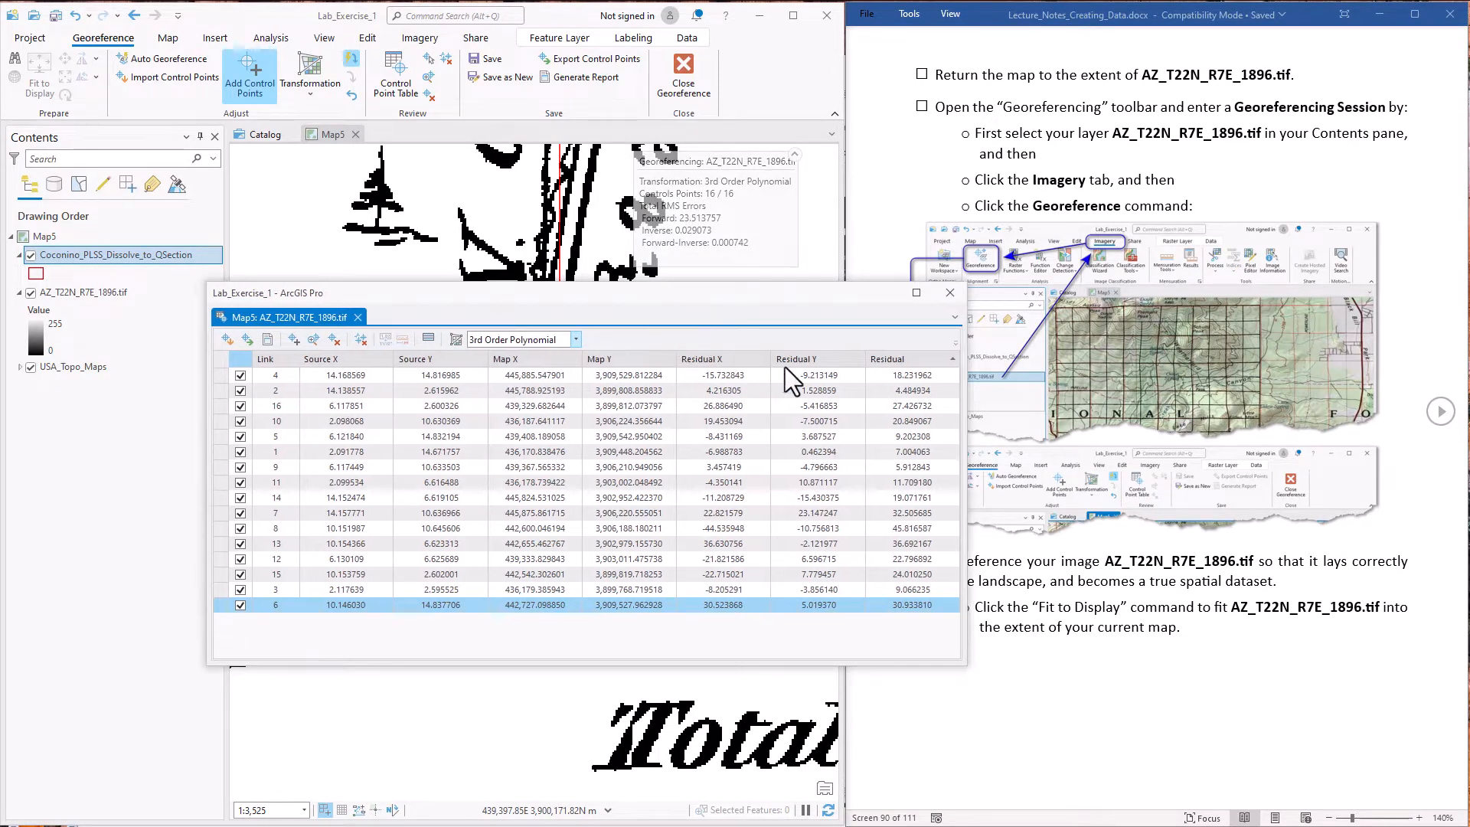
# Zoom to the Coconino_PLSS_Dissolve_to_QSection layer and test excluding link 6 under the 3rd Order Polynomial before including it again
pyautogui.moveTo(640, 293); pyautogui.dragTo(1165, 380)
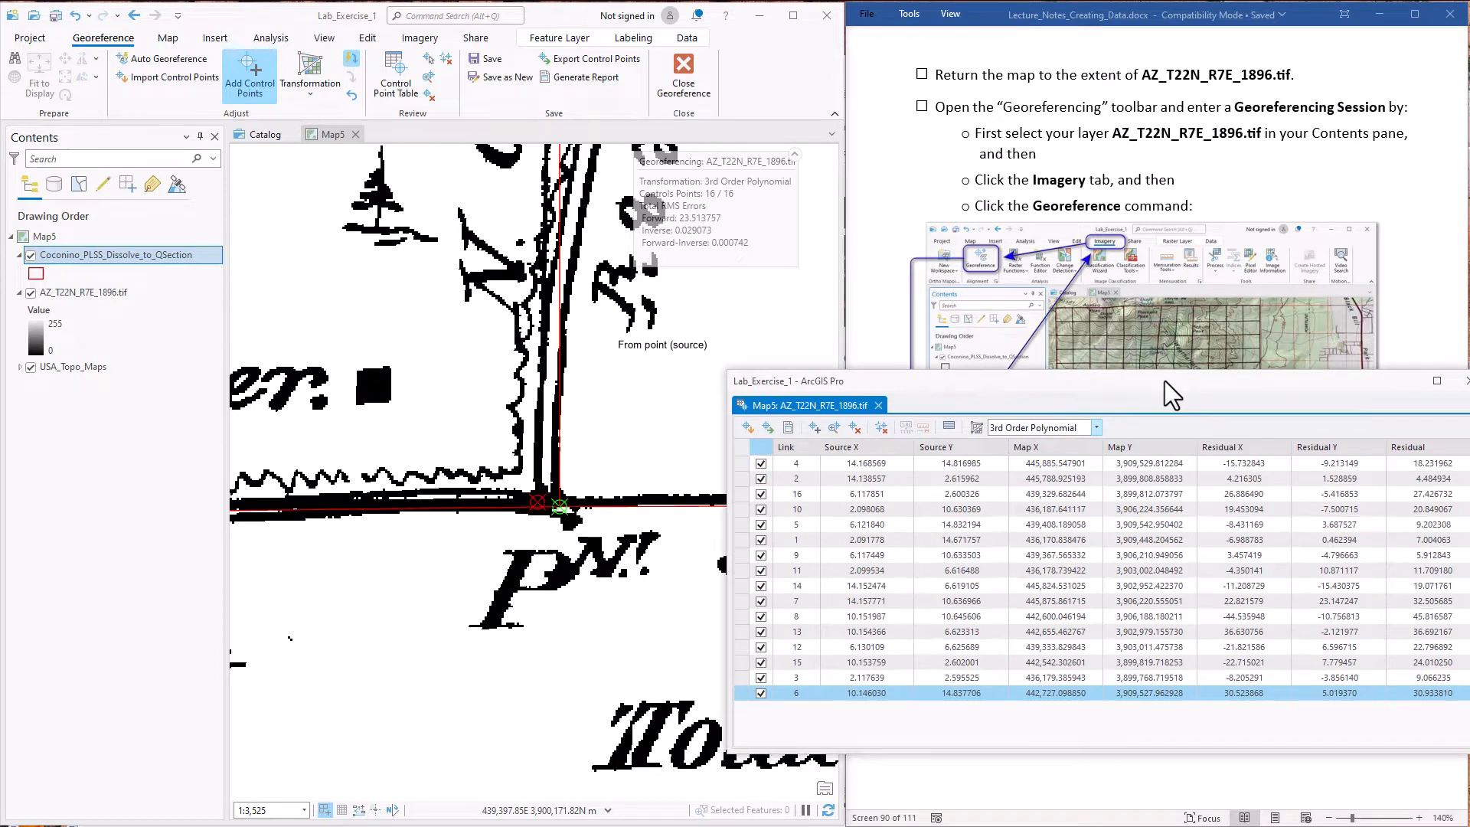
pyautogui.rightClick(77, 255)
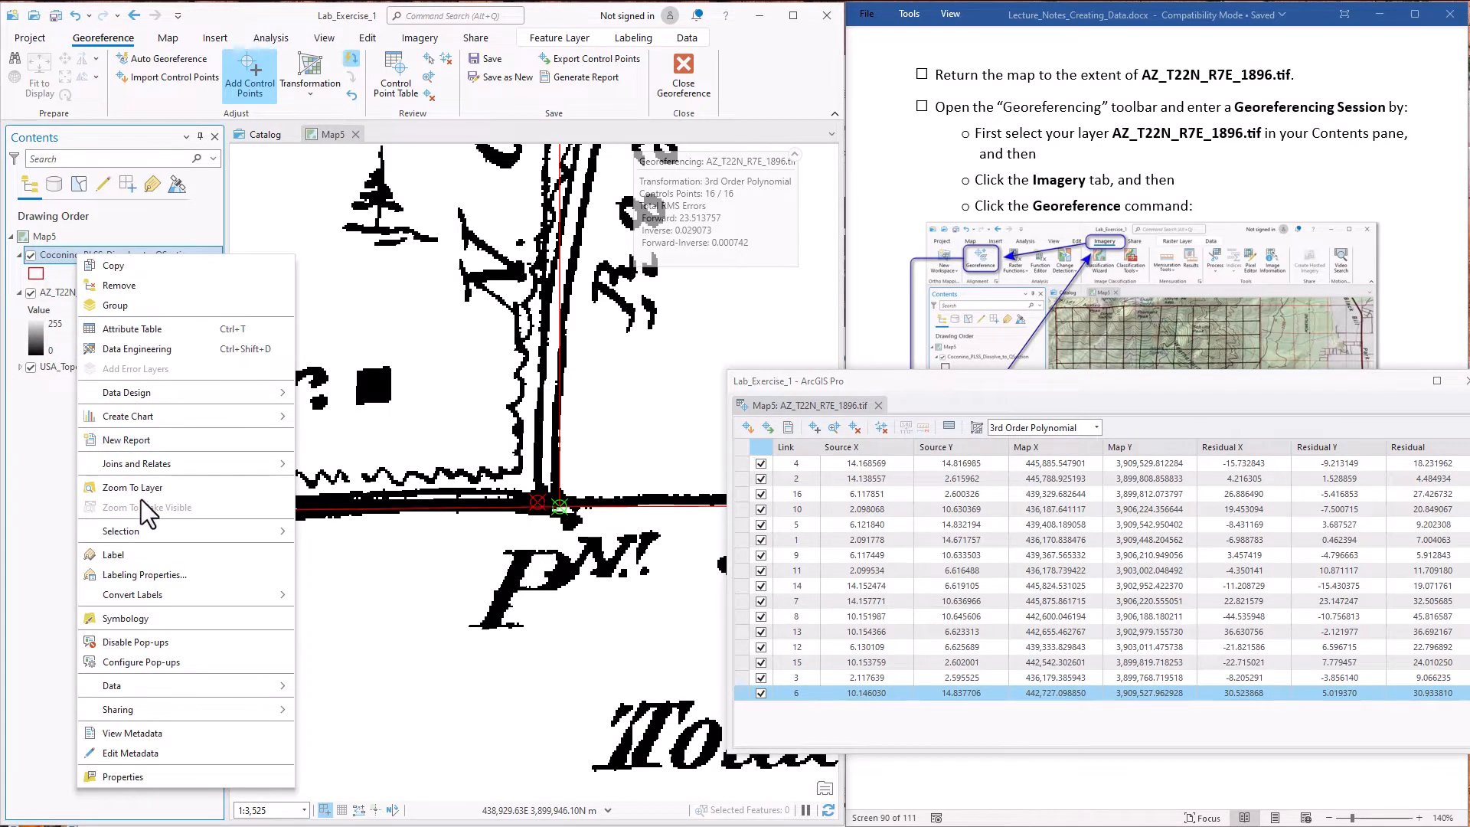
pyautogui.click(137, 487)
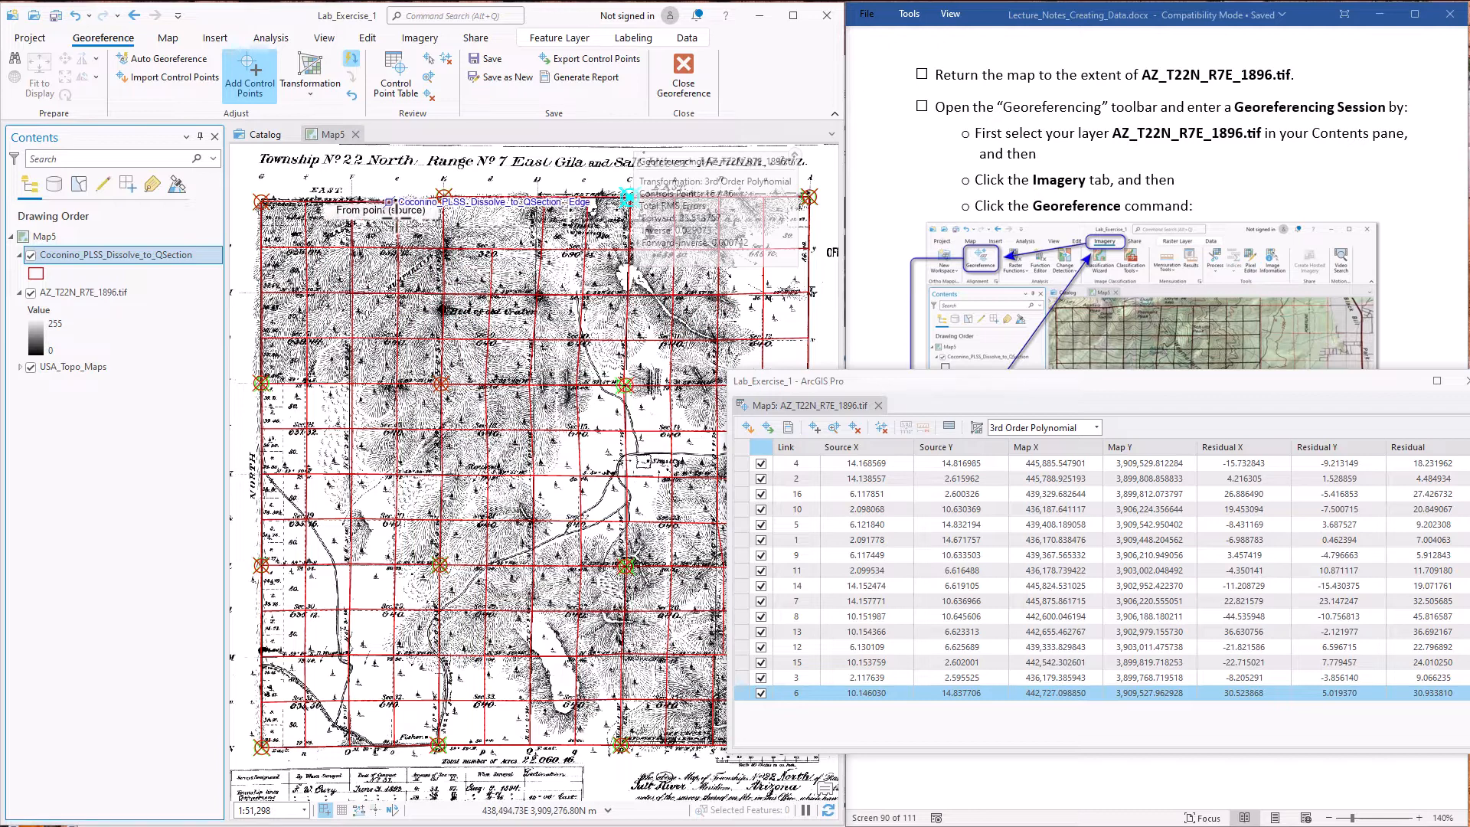
pyautogui.moveTo(946, 376); pyautogui.dragTo(874, 301)
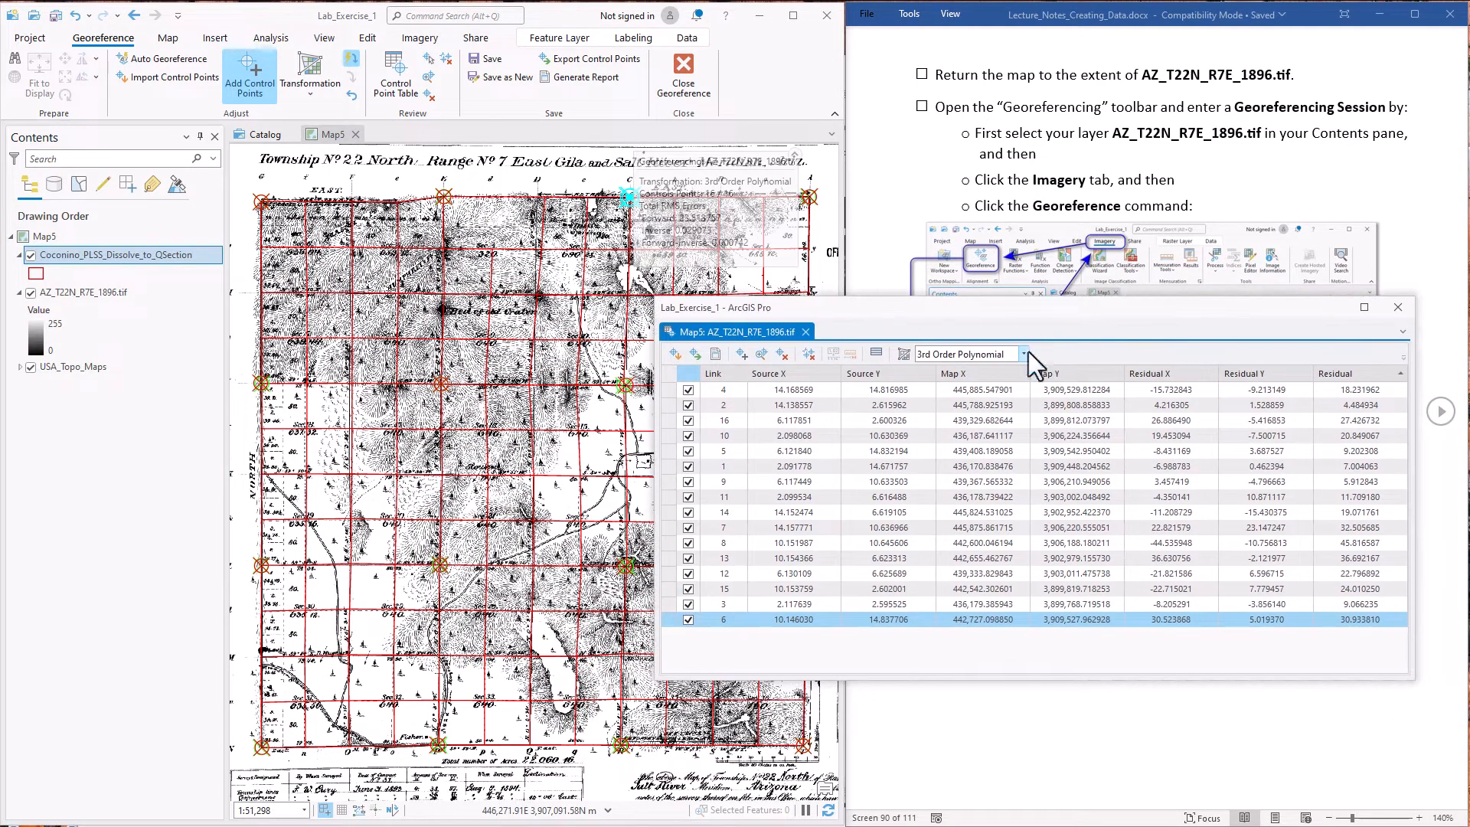
pyautogui.click(688, 619)
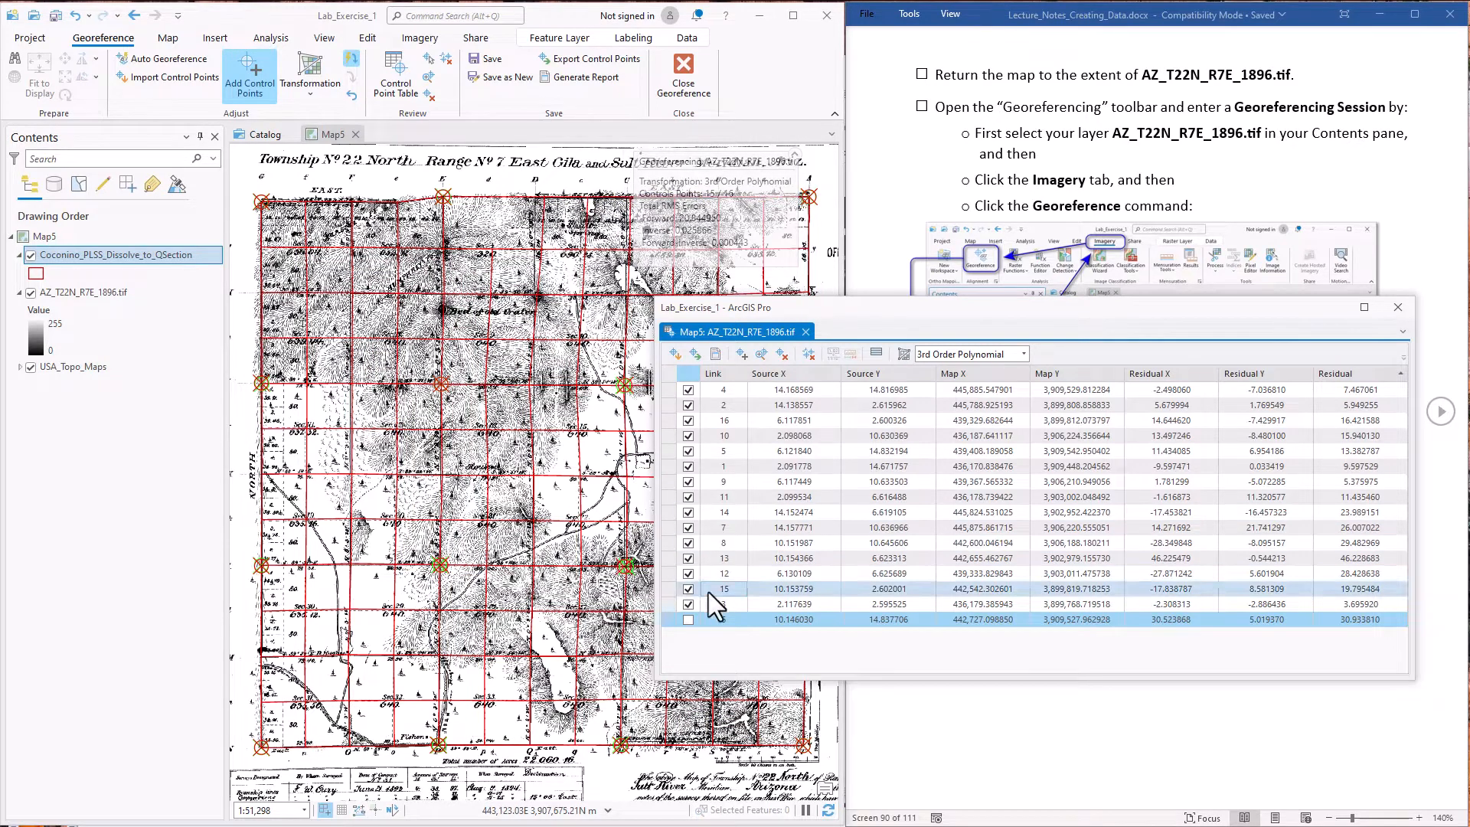
pyautogui.click(688, 619)
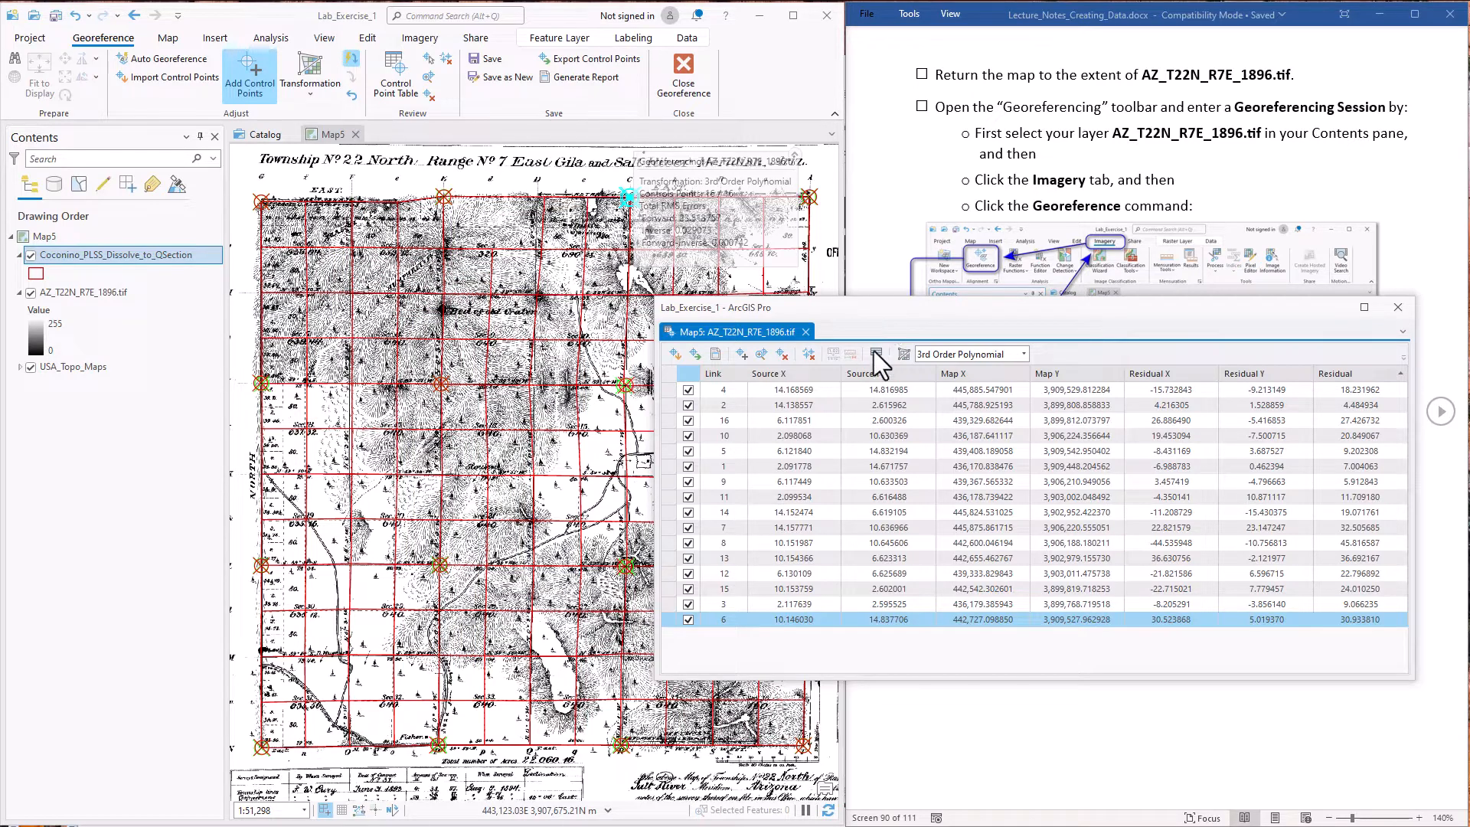
# Switch the transformation to Spline, examine the links' residuals, and close the control point table
pyautogui.click(1019, 354)
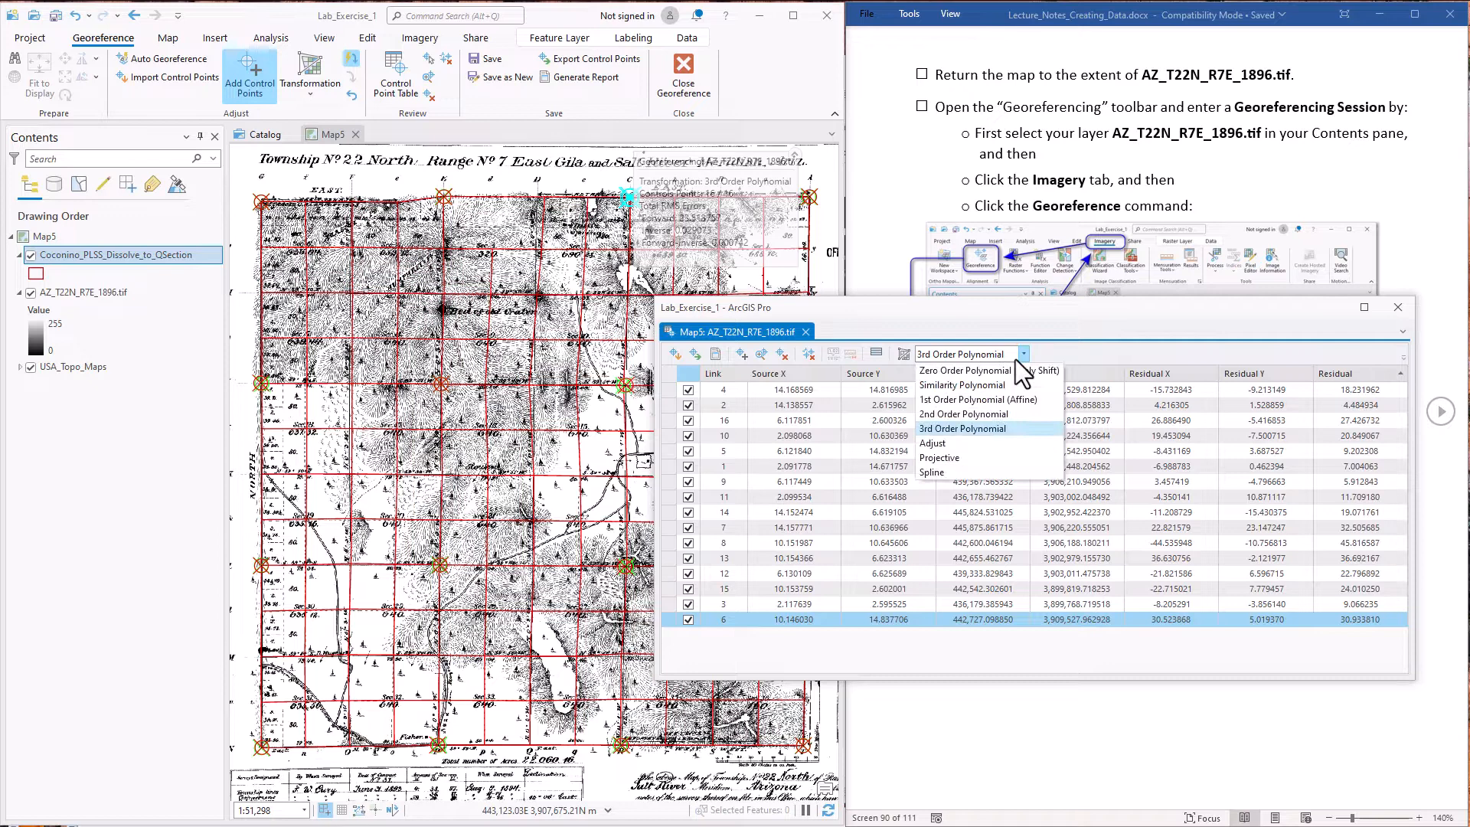
pyautogui.click(930, 471)
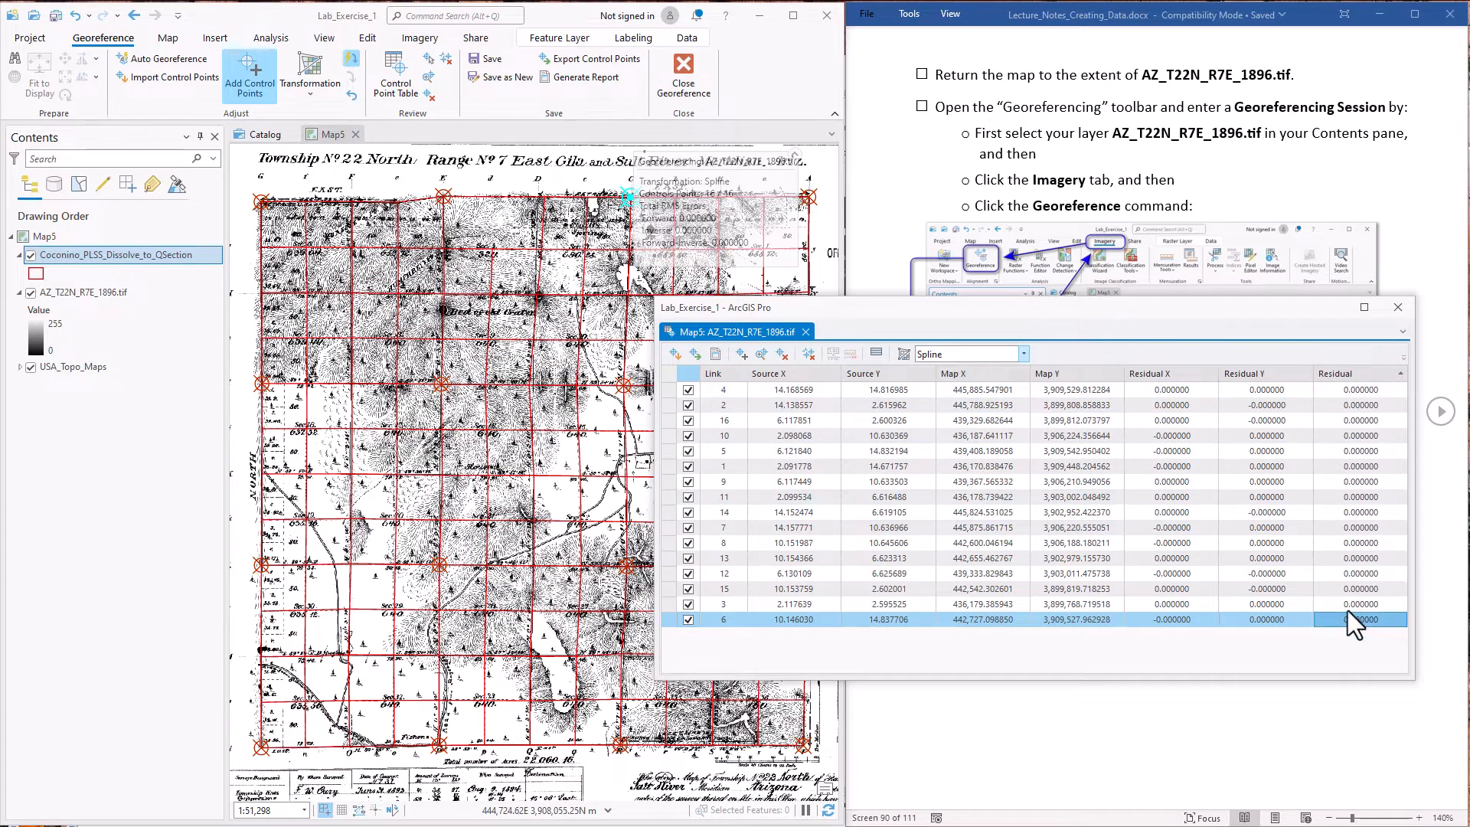
pyautogui.click(1359, 574)
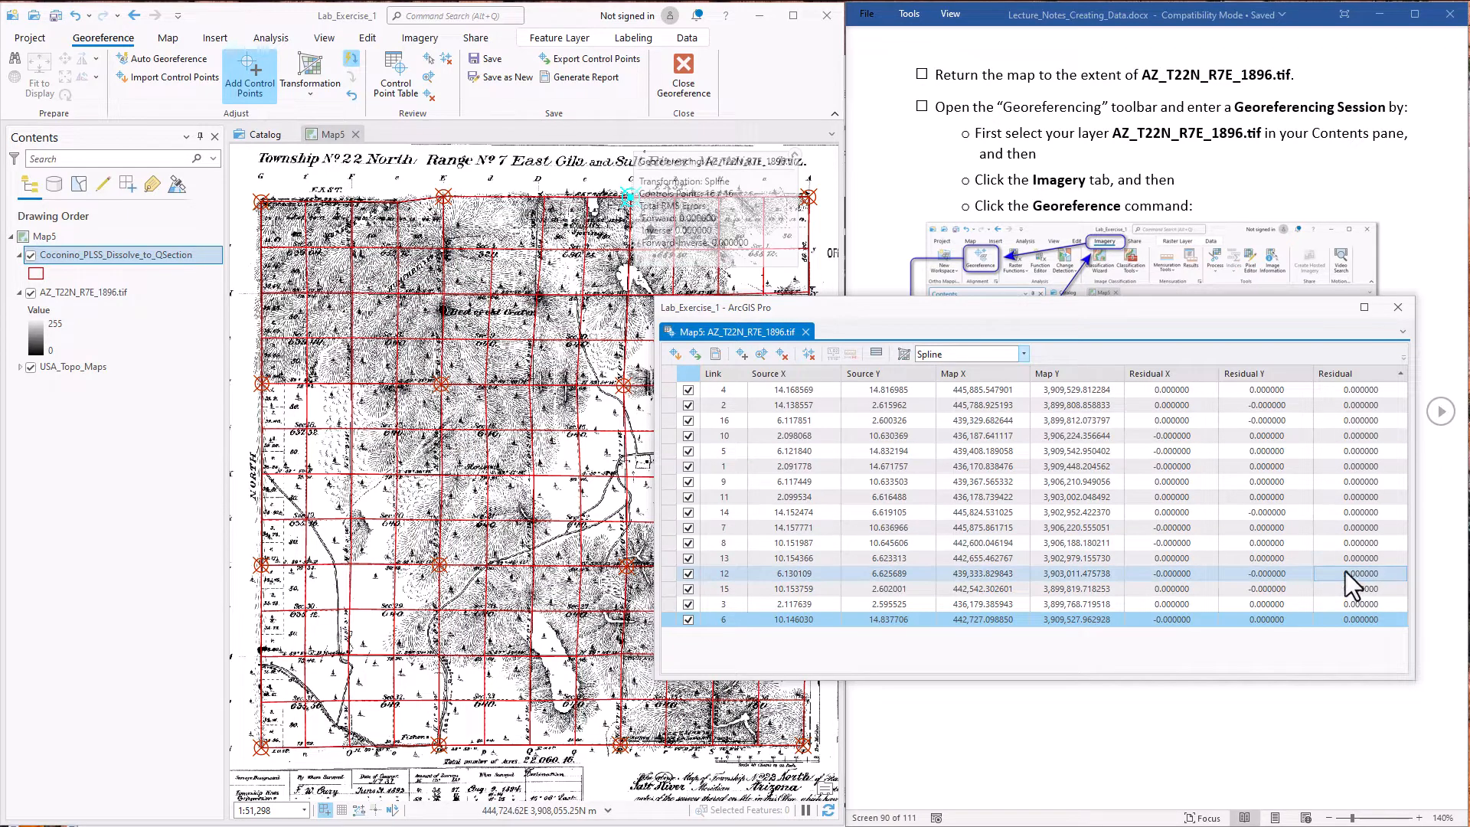
pyautogui.moveTo(1012, 310); pyautogui.dragTo(982, 461)
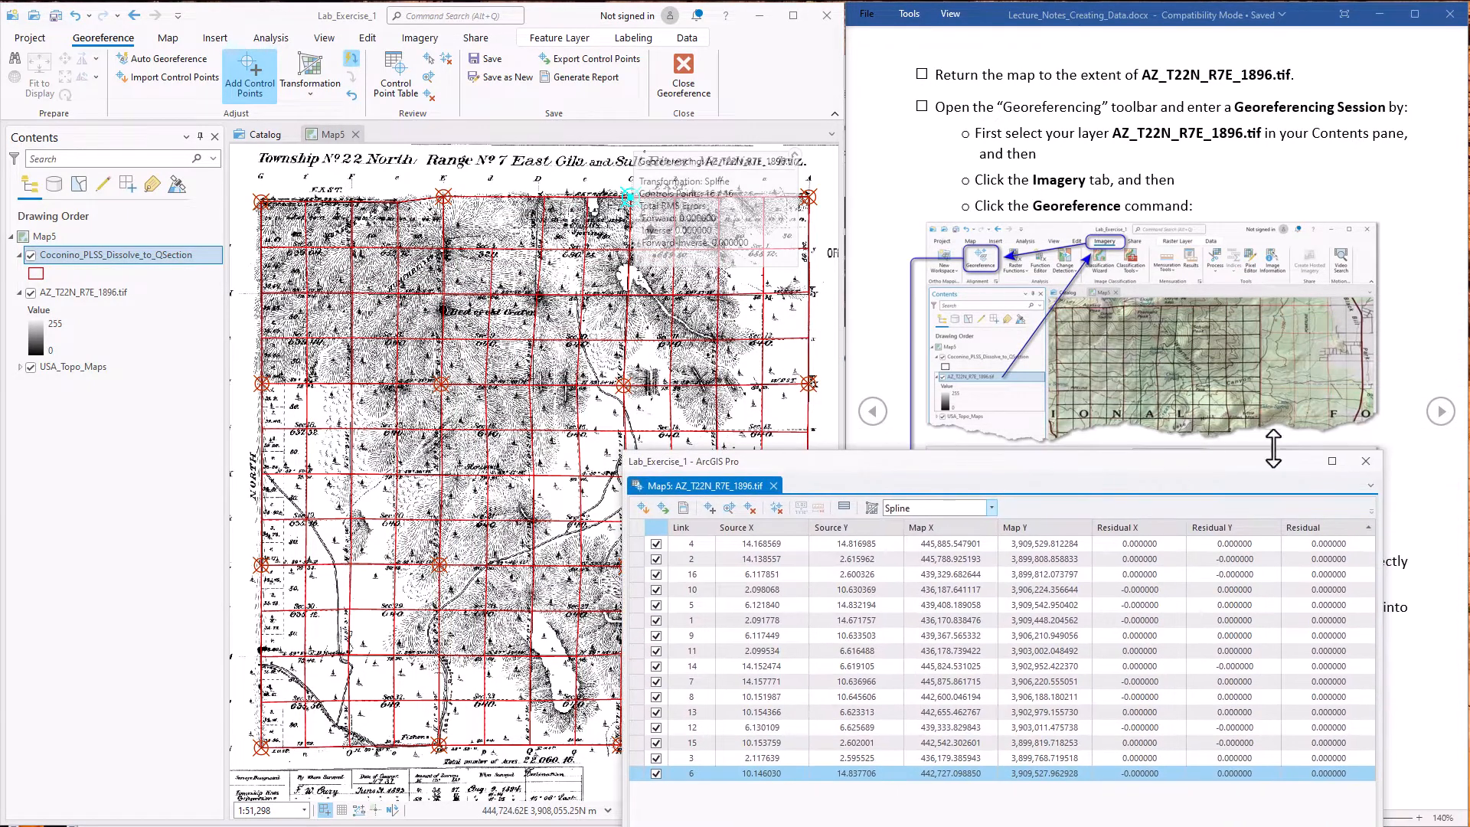
pyautogui.click(1365, 461)
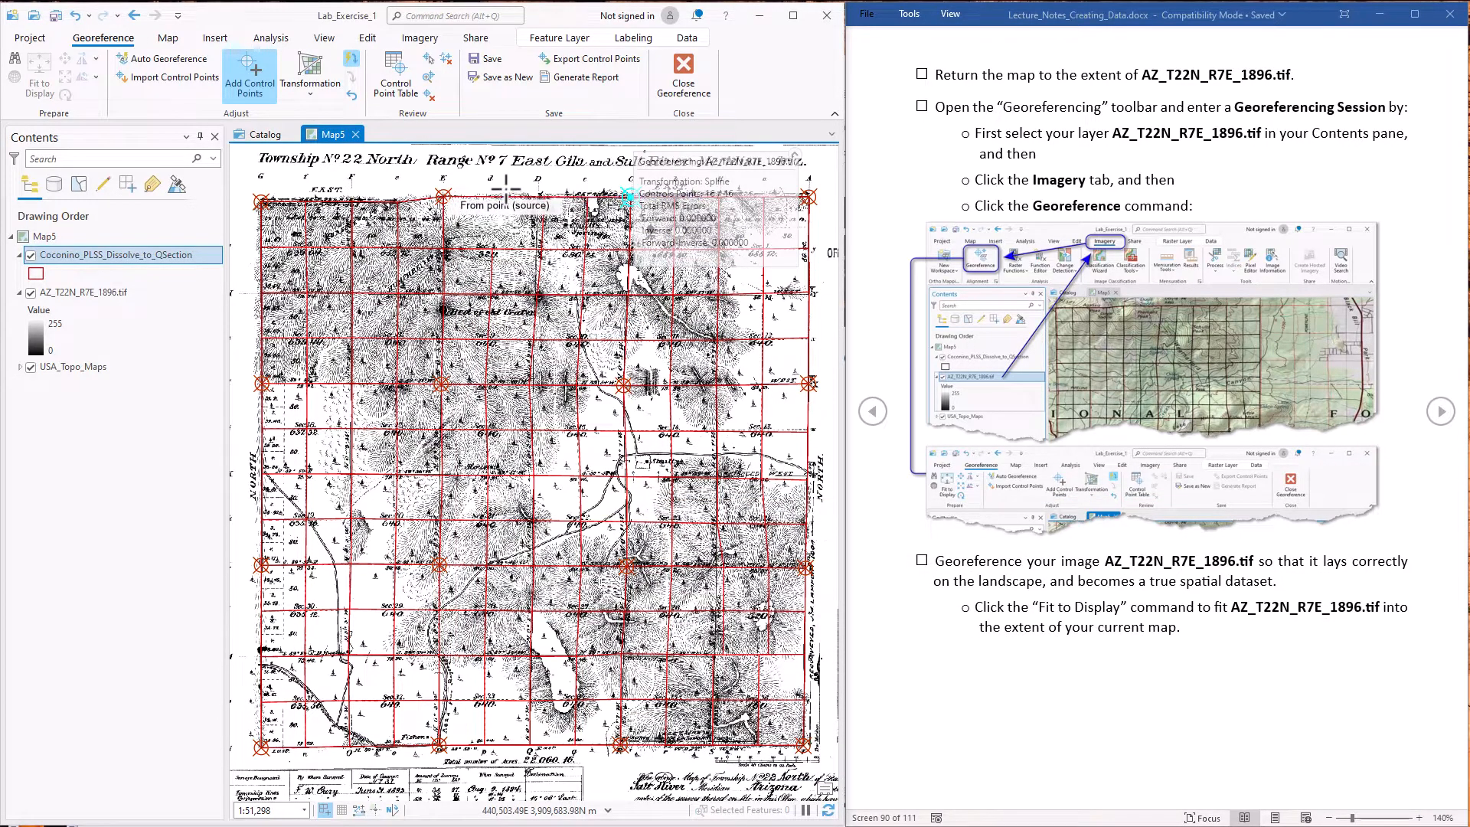
# Add a control point linking the quarter corner on the line between Sections 4 and 3 to its matching grid vertex
pyautogui.scroll(5, 506, 192)
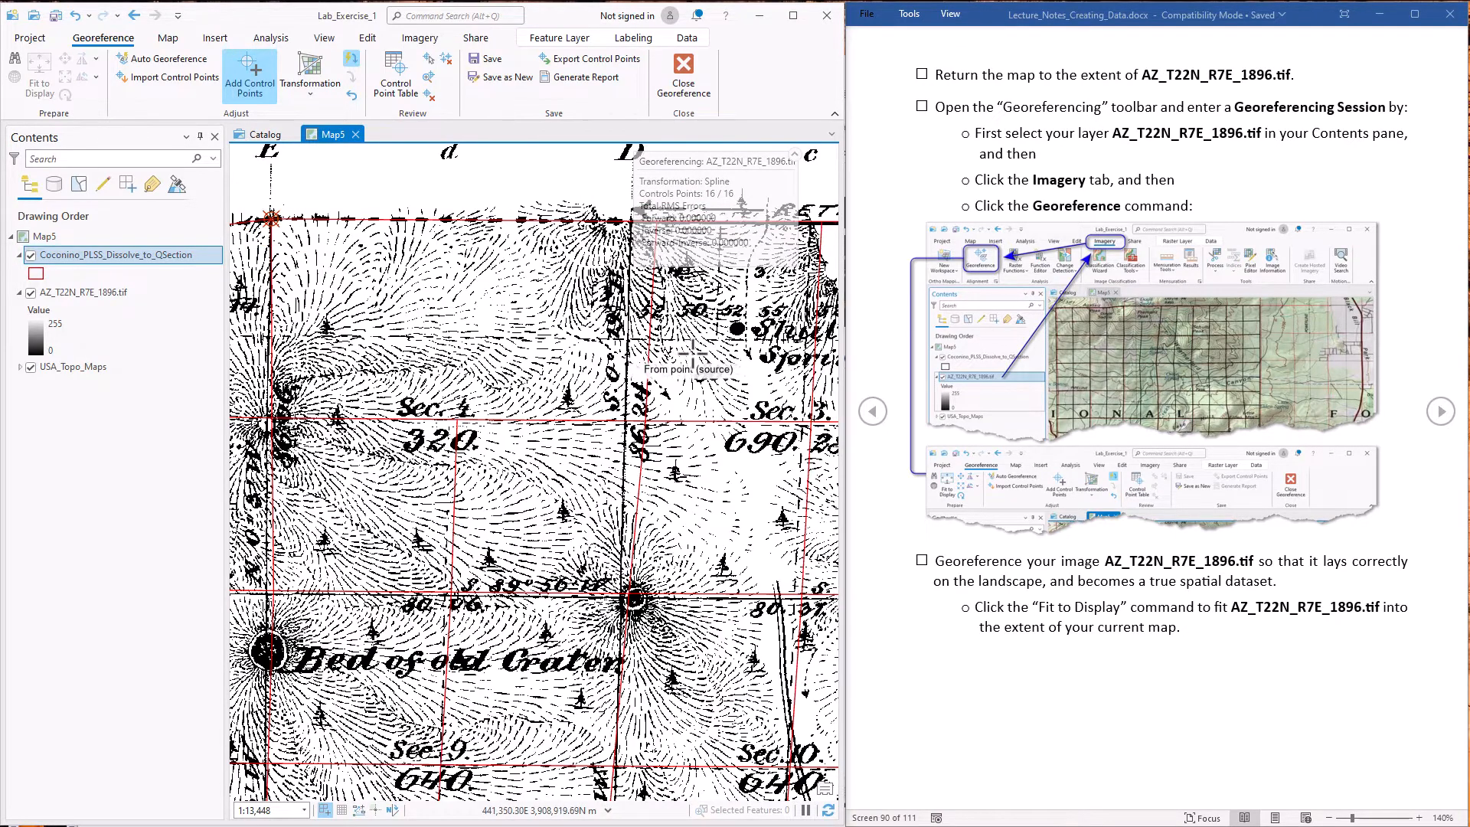
pyautogui.moveTo(691, 354); pyautogui.dragTo(596, 380)
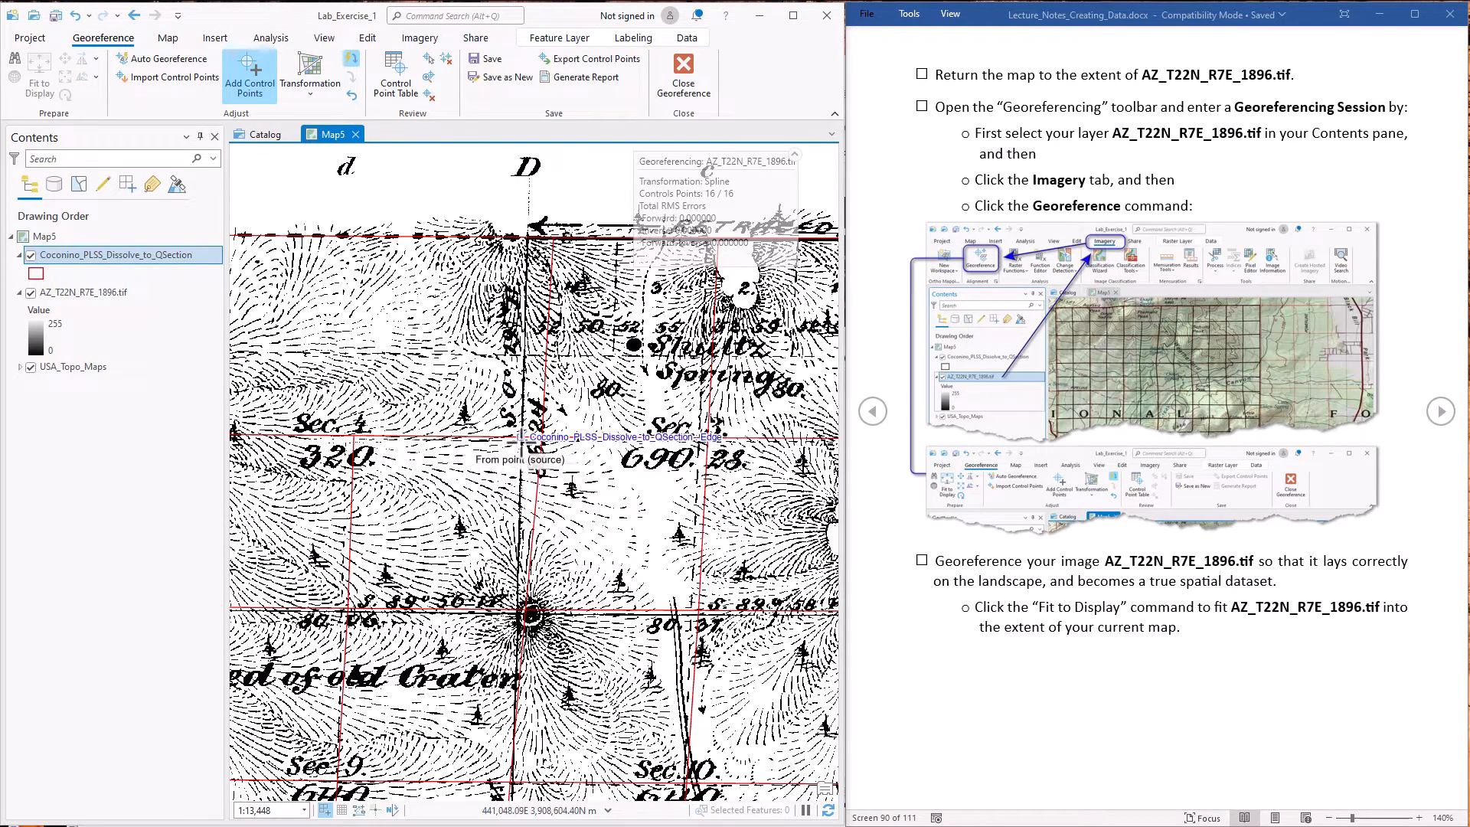
pyautogui.scroll(3, 520, 438)
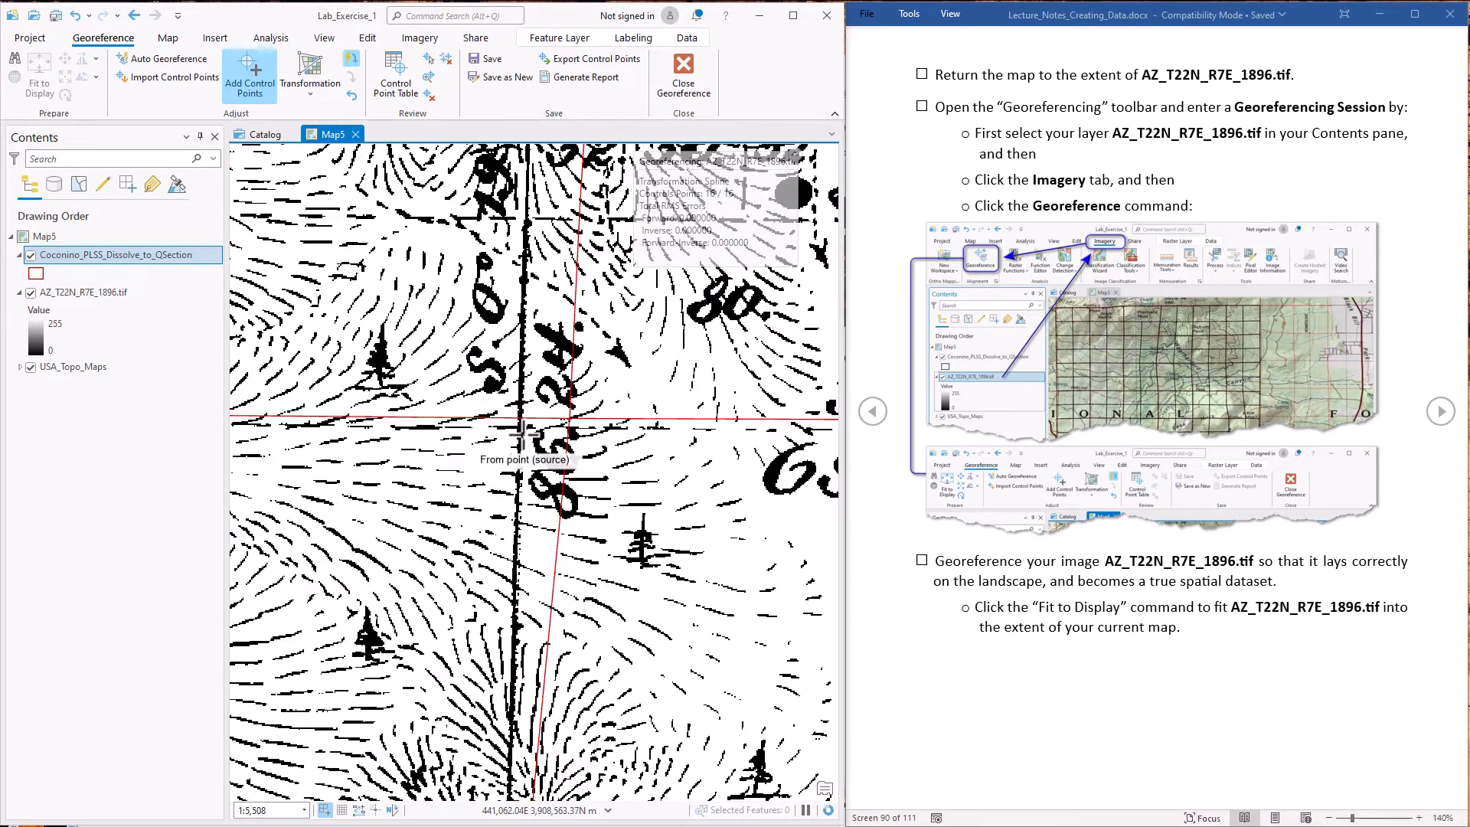
pyautogui.click(520, 423)
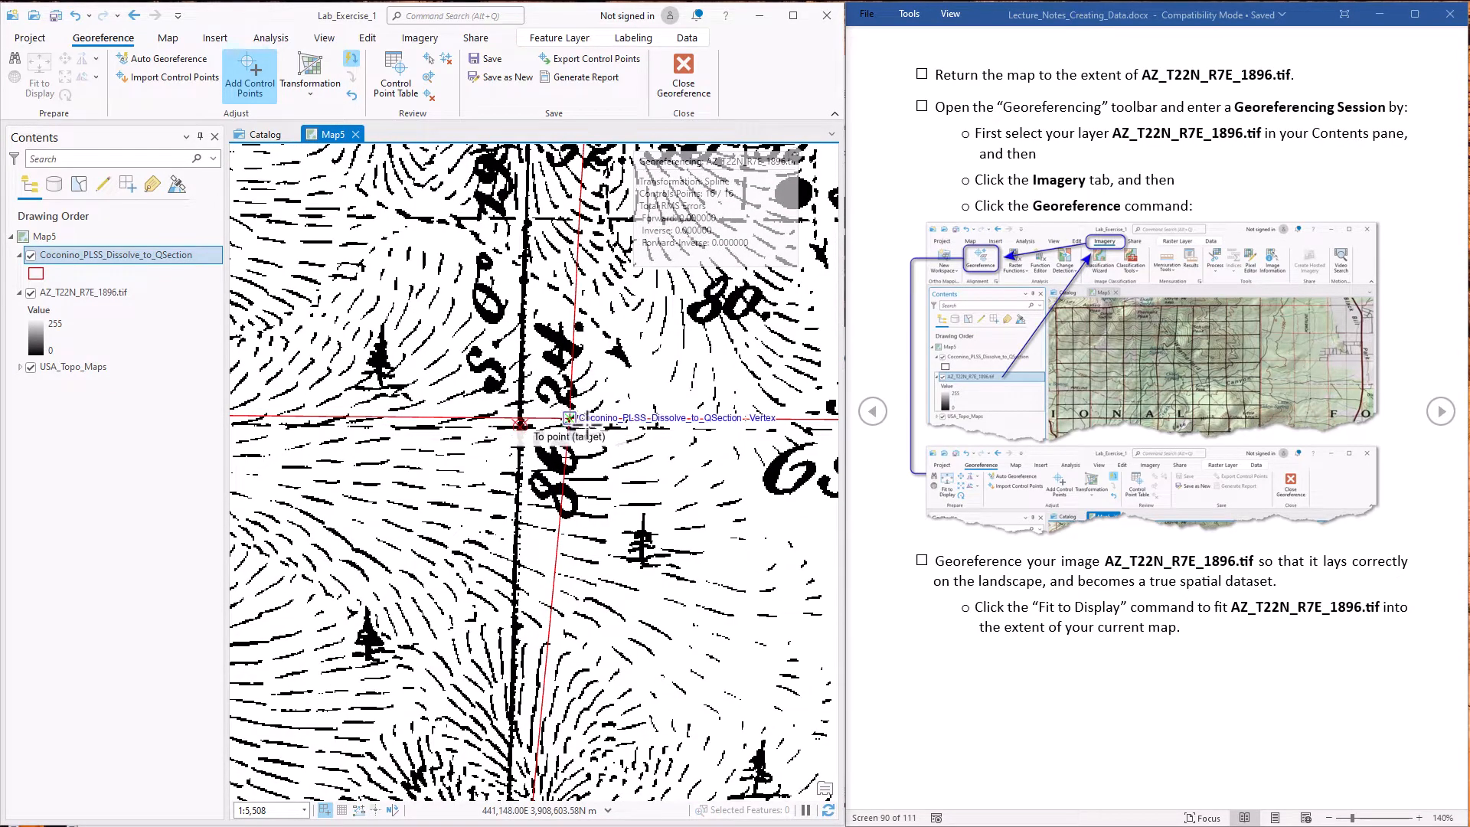
pyautogui.click(586, 423)
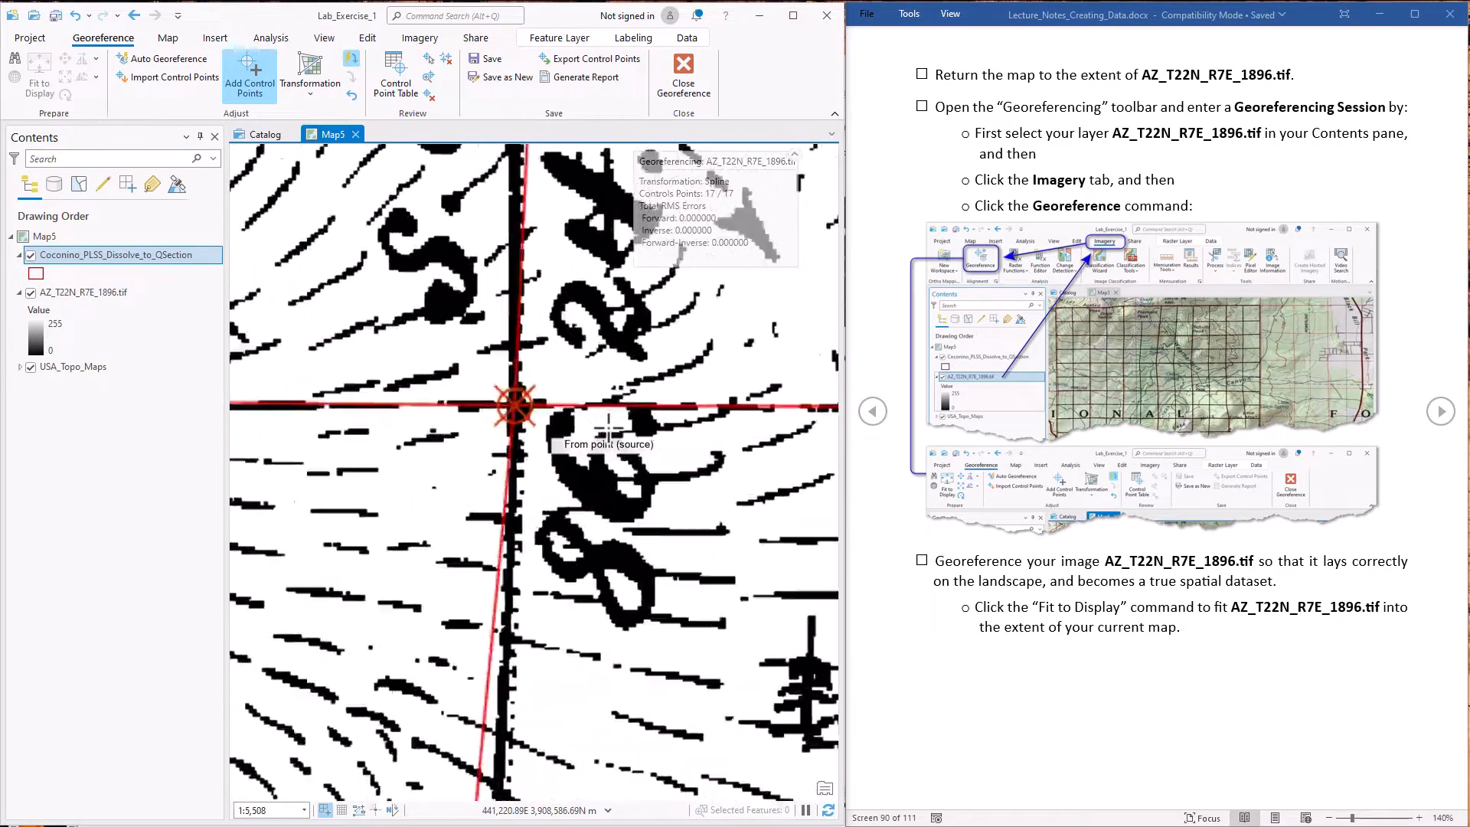
# Add a control point linking the corner under label D on the township's north boundary to its matching grid vertex
pyautogui.scroll(-5, 608, 425)
pyautogui.scroll(2, 547, 567)
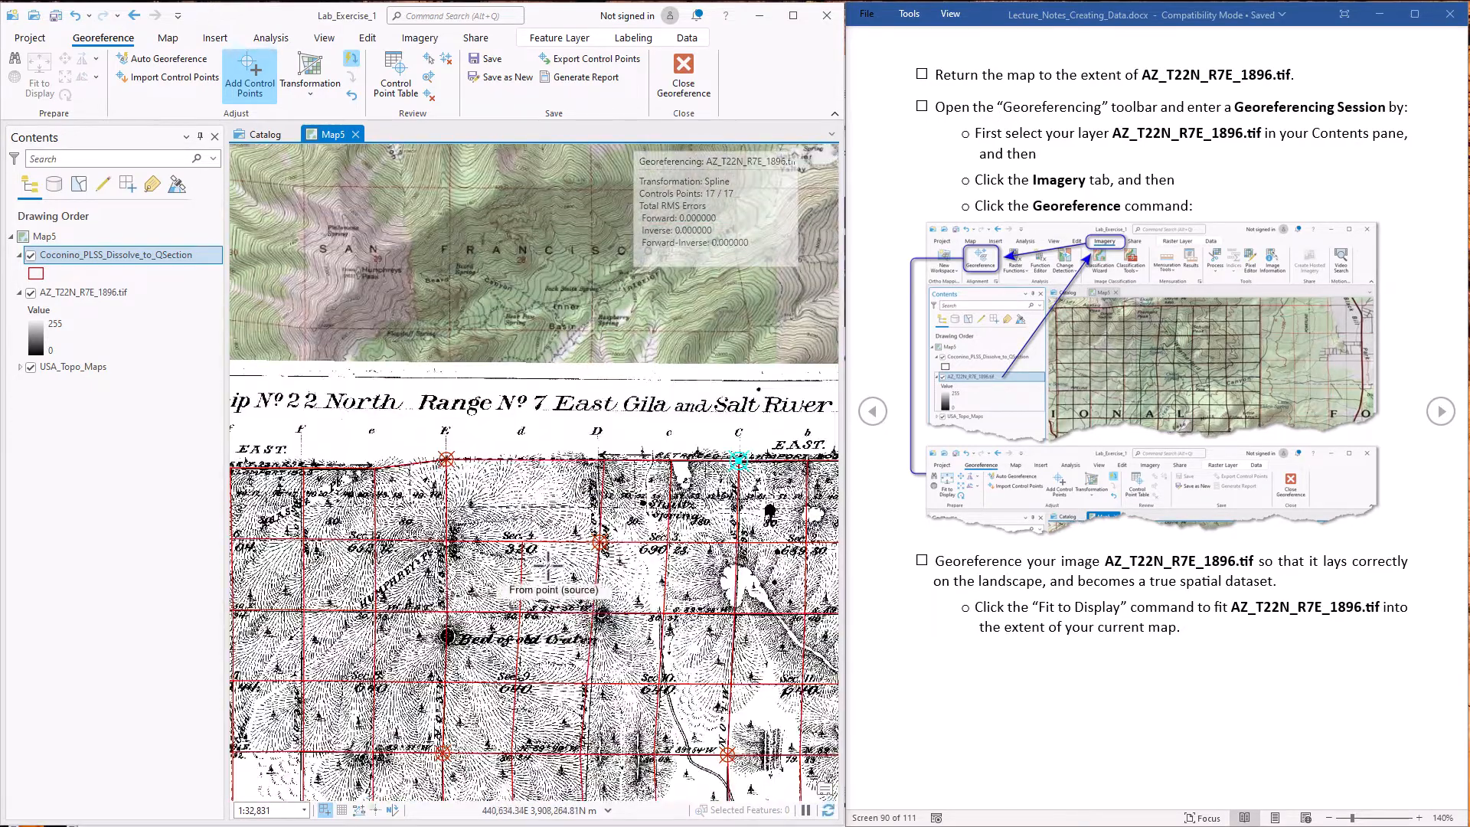
pyautogui.scroll(5, 590, 464)
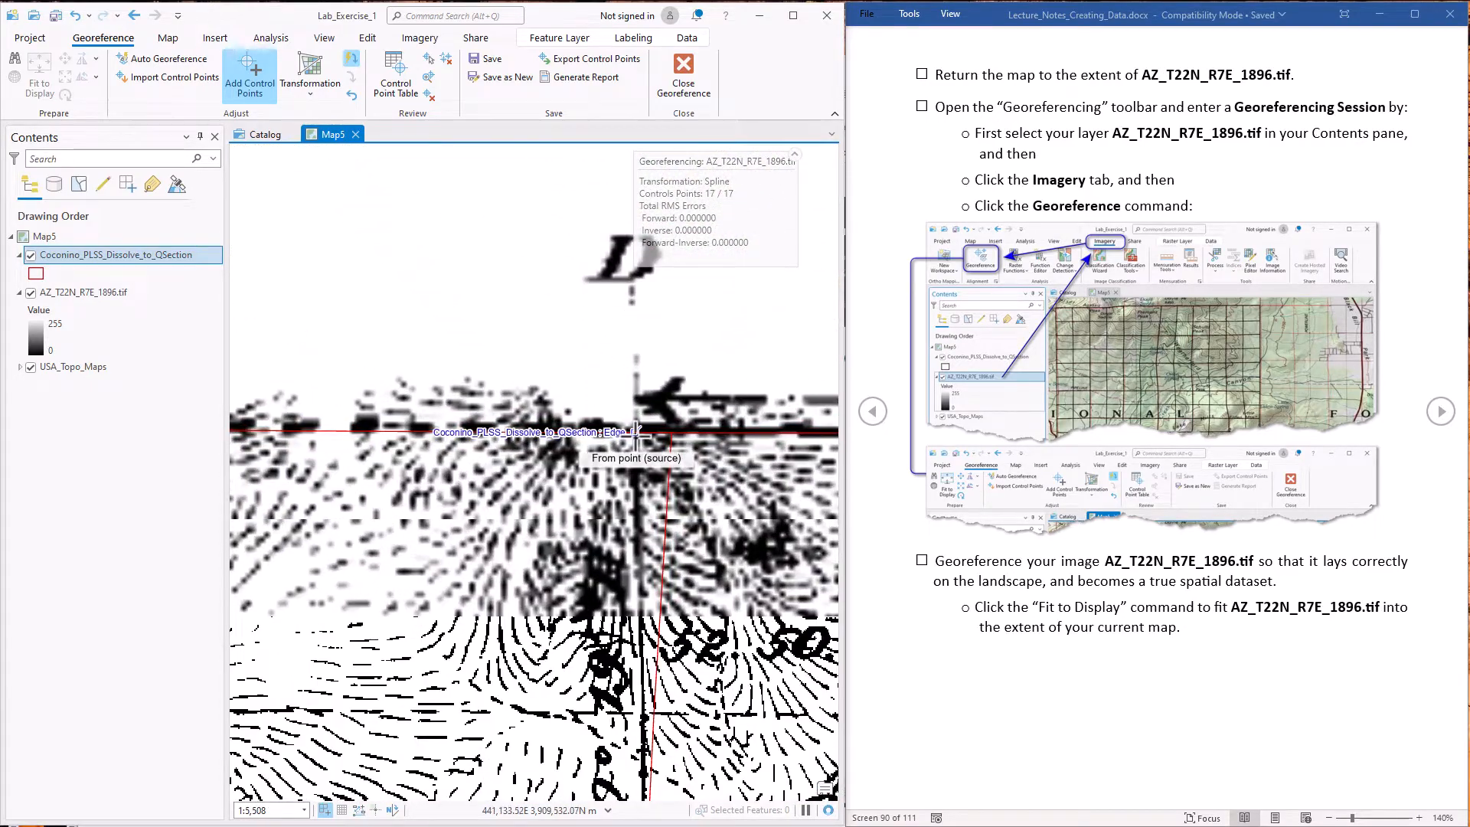
pyautogui.scroll(3, 636, 431)
pyautogui.click(635, 430)
pyautogui.click(770, 441)
pyautogui.scroll(-2, 648, 431)
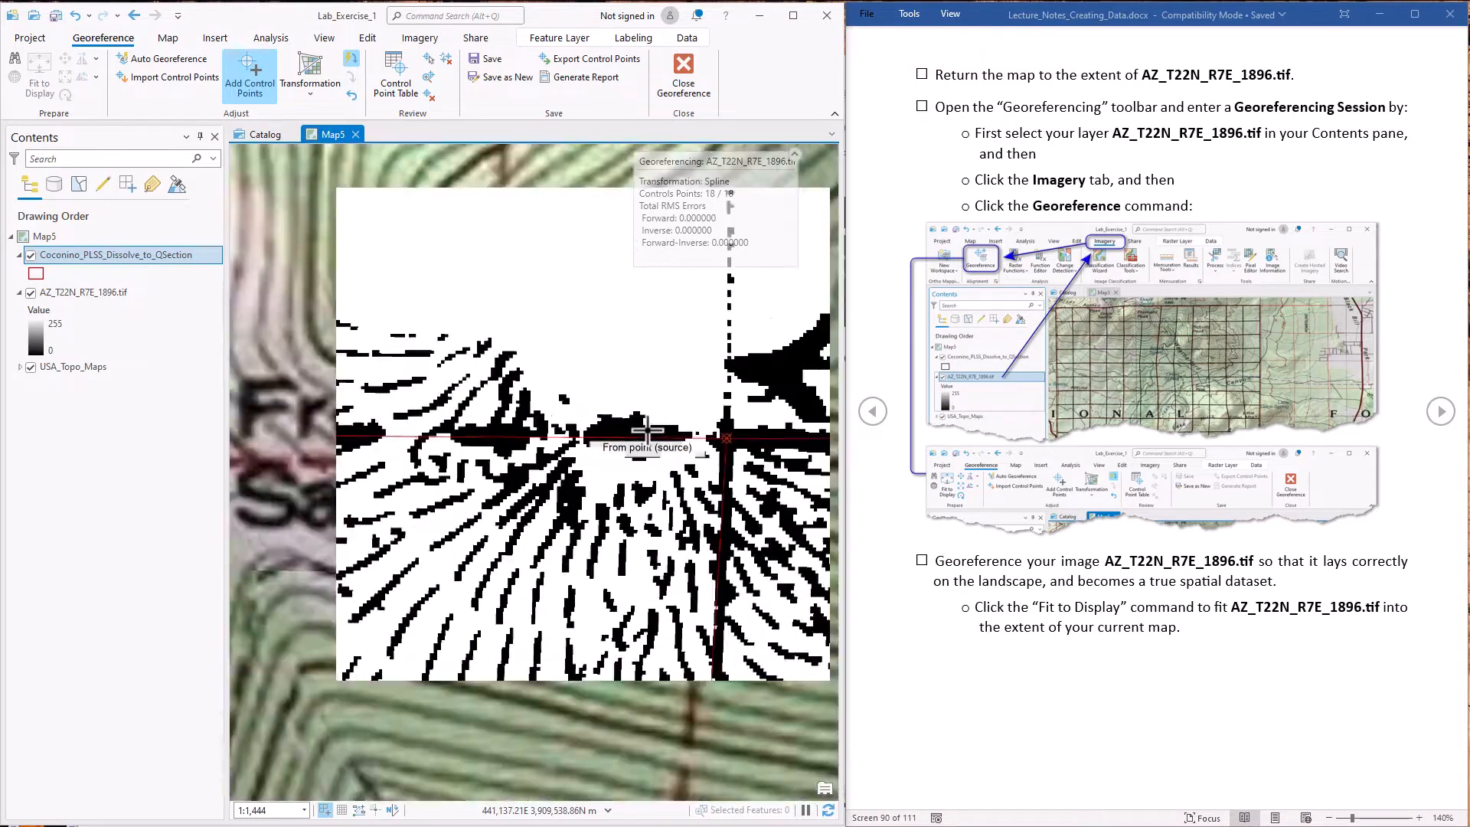
pyautogui.scroll(-8, 647, 431)
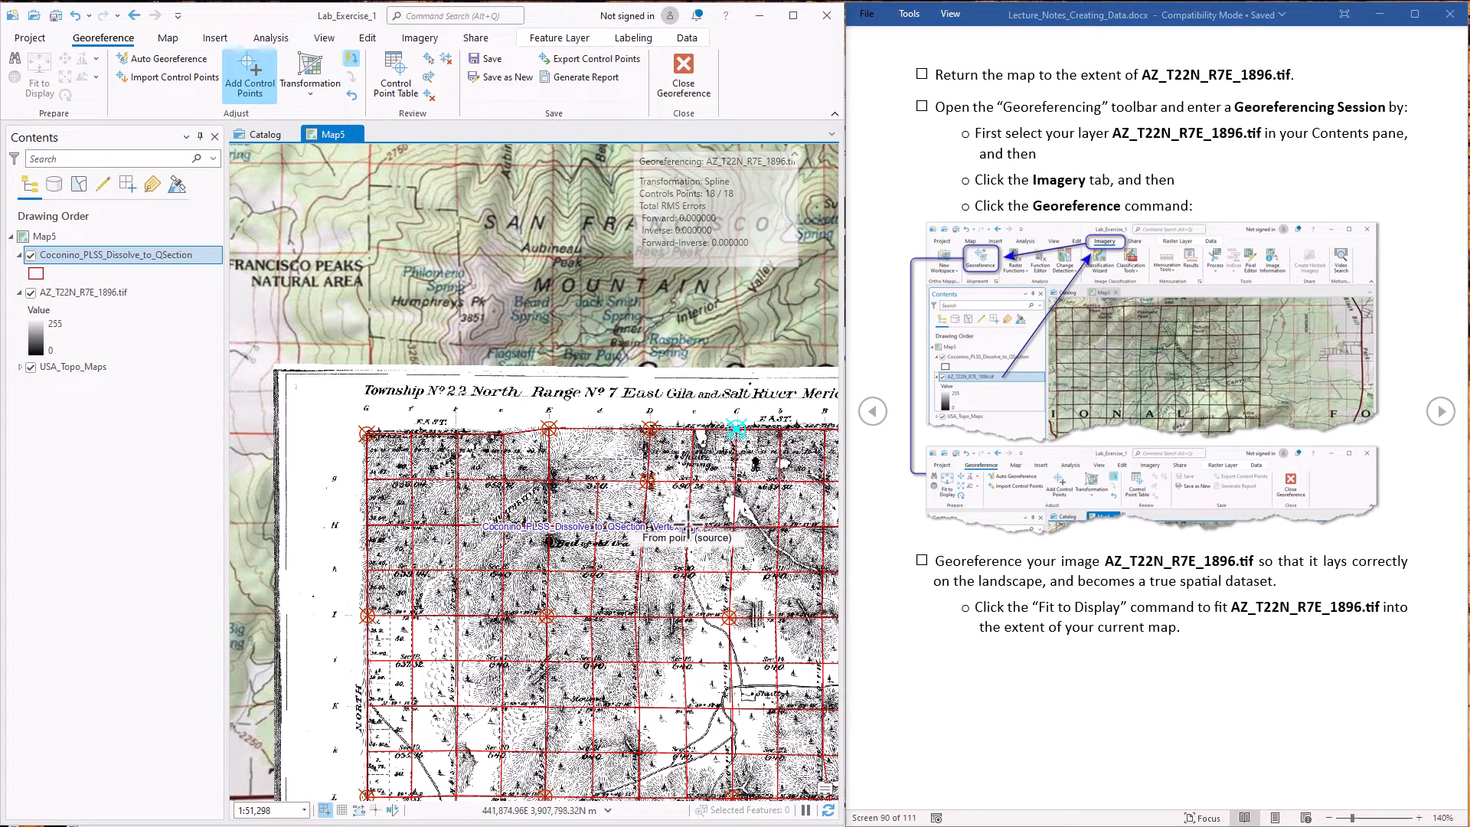
pyautogui.moveTo(686, 526); pyautogui.dragTo(597, 332)
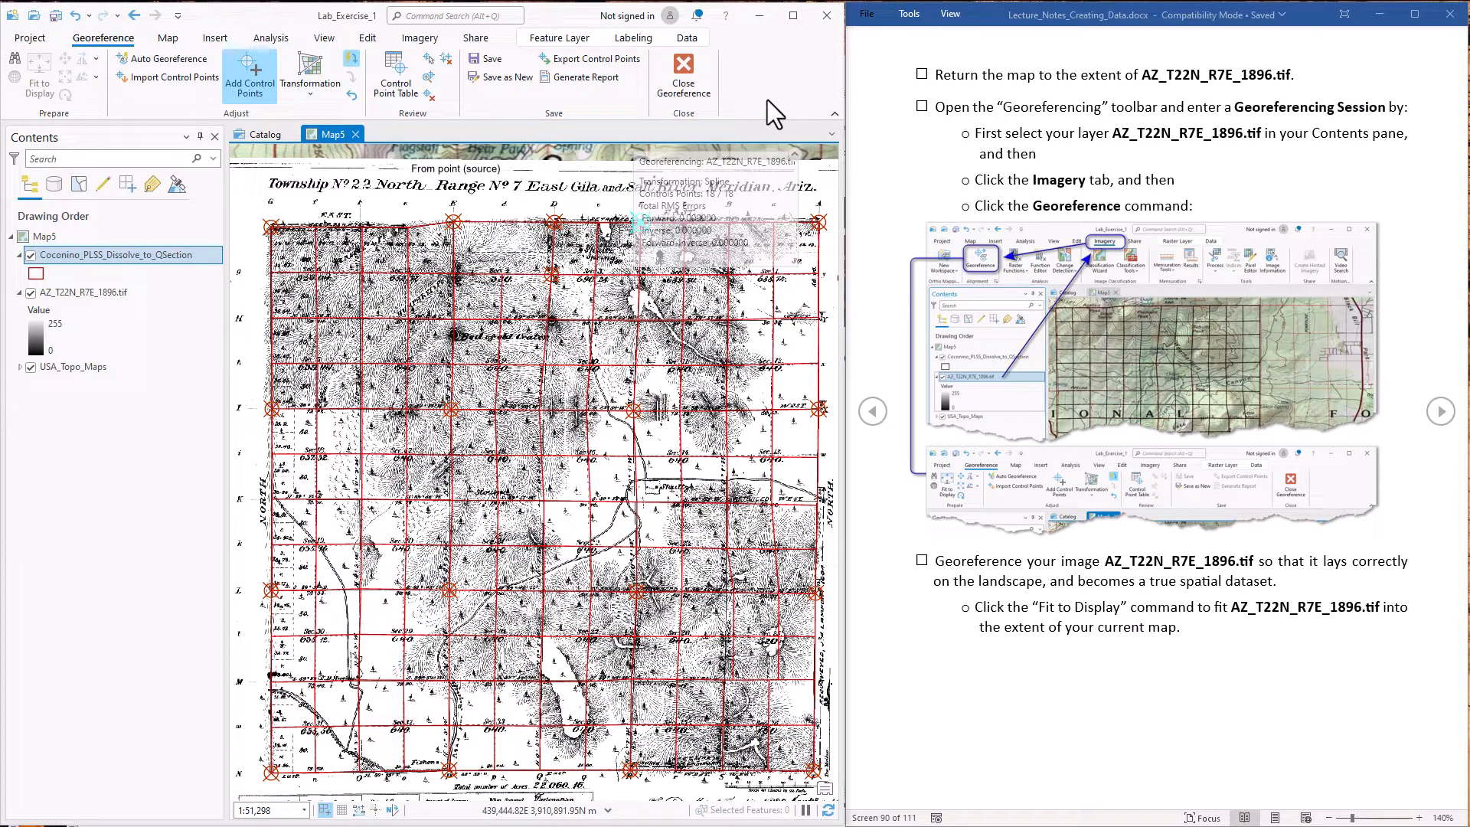
# Start saving the georeferenced image as a new raster named Test_Georeference in Lab_Exercise_1.gdb
pyautogui.click(497, 76)
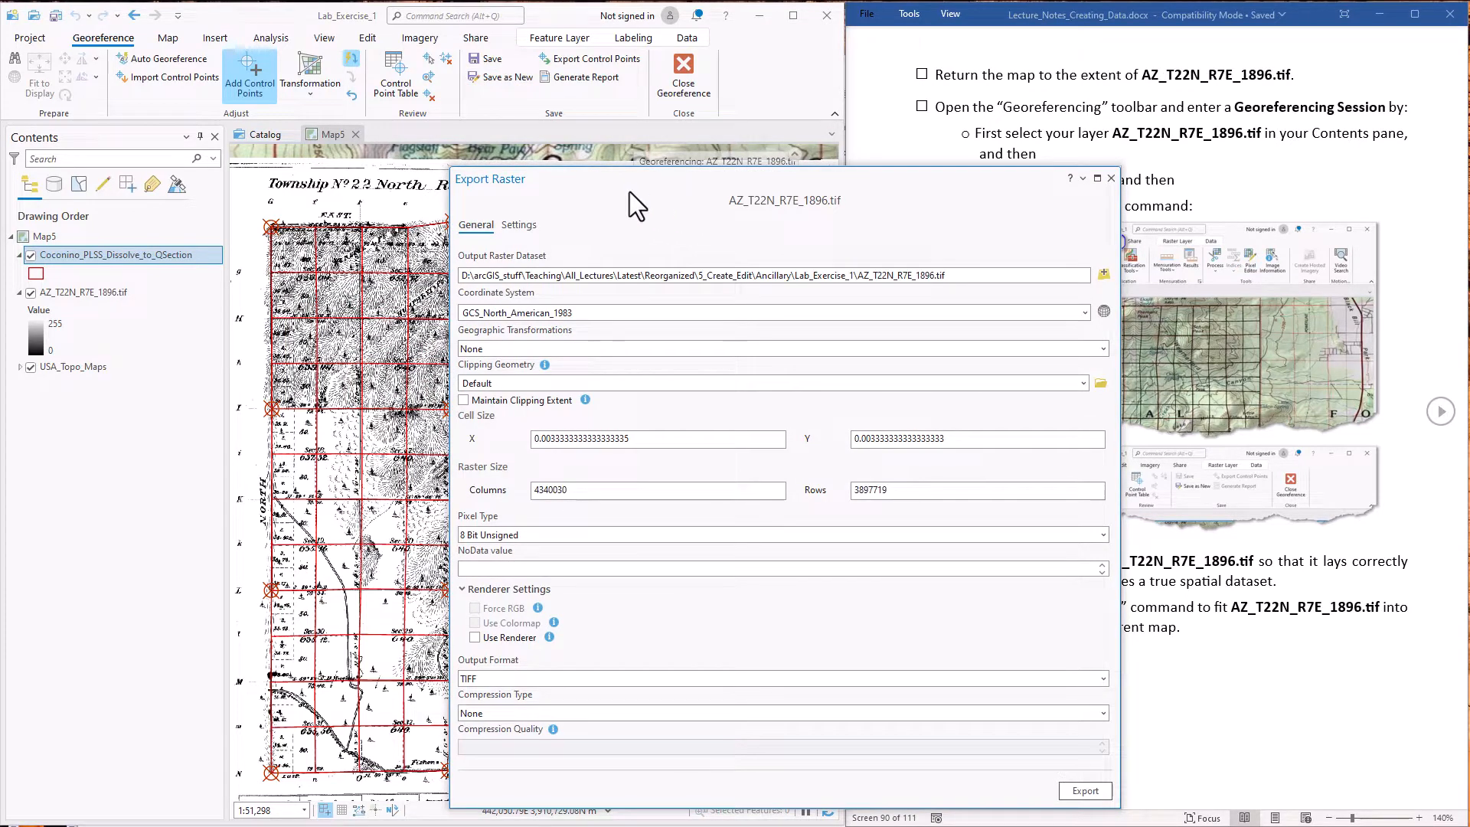
pyautogui.click(1103, 274)
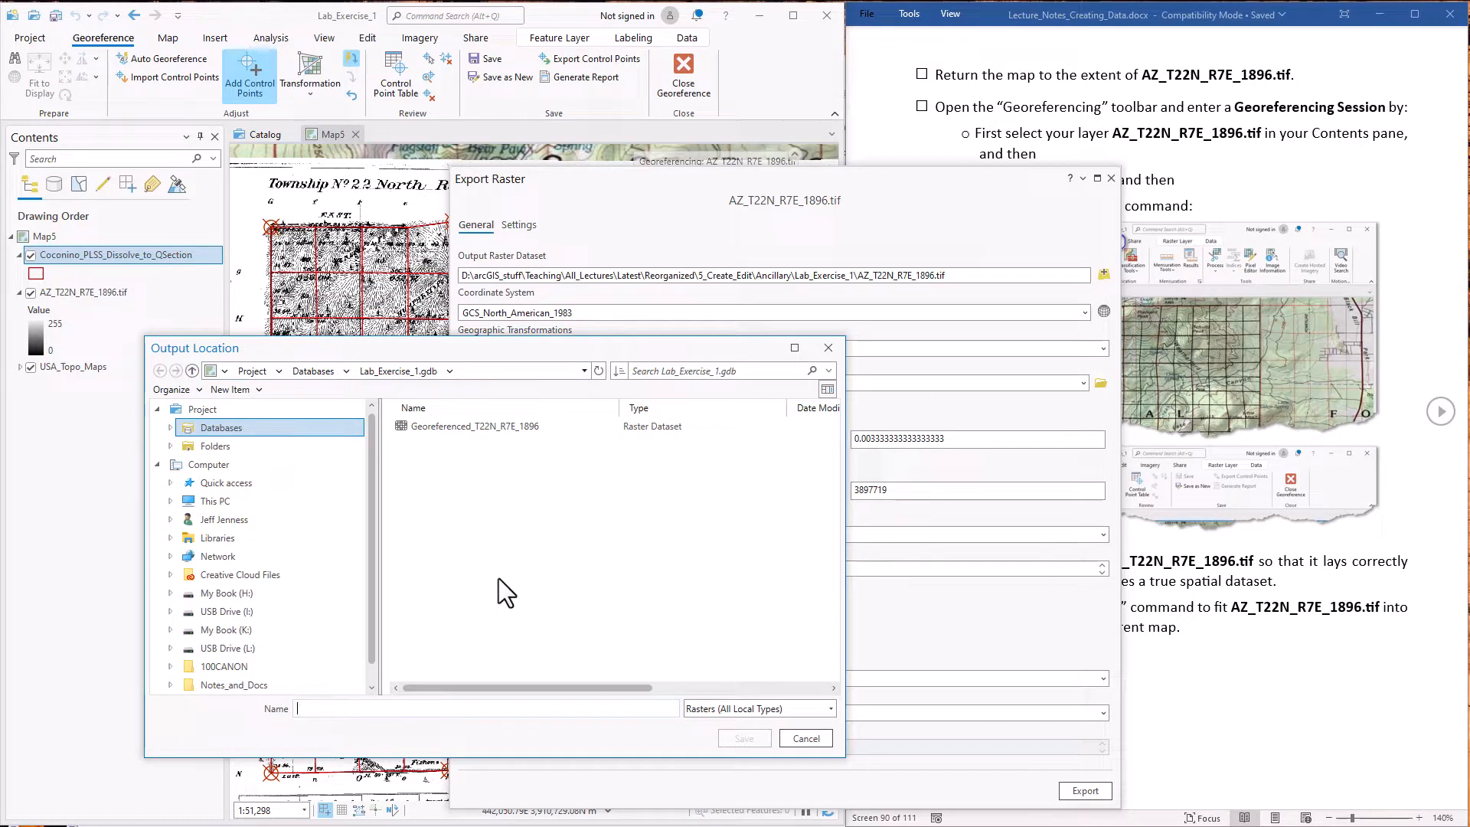
pyautogui.write('Test')
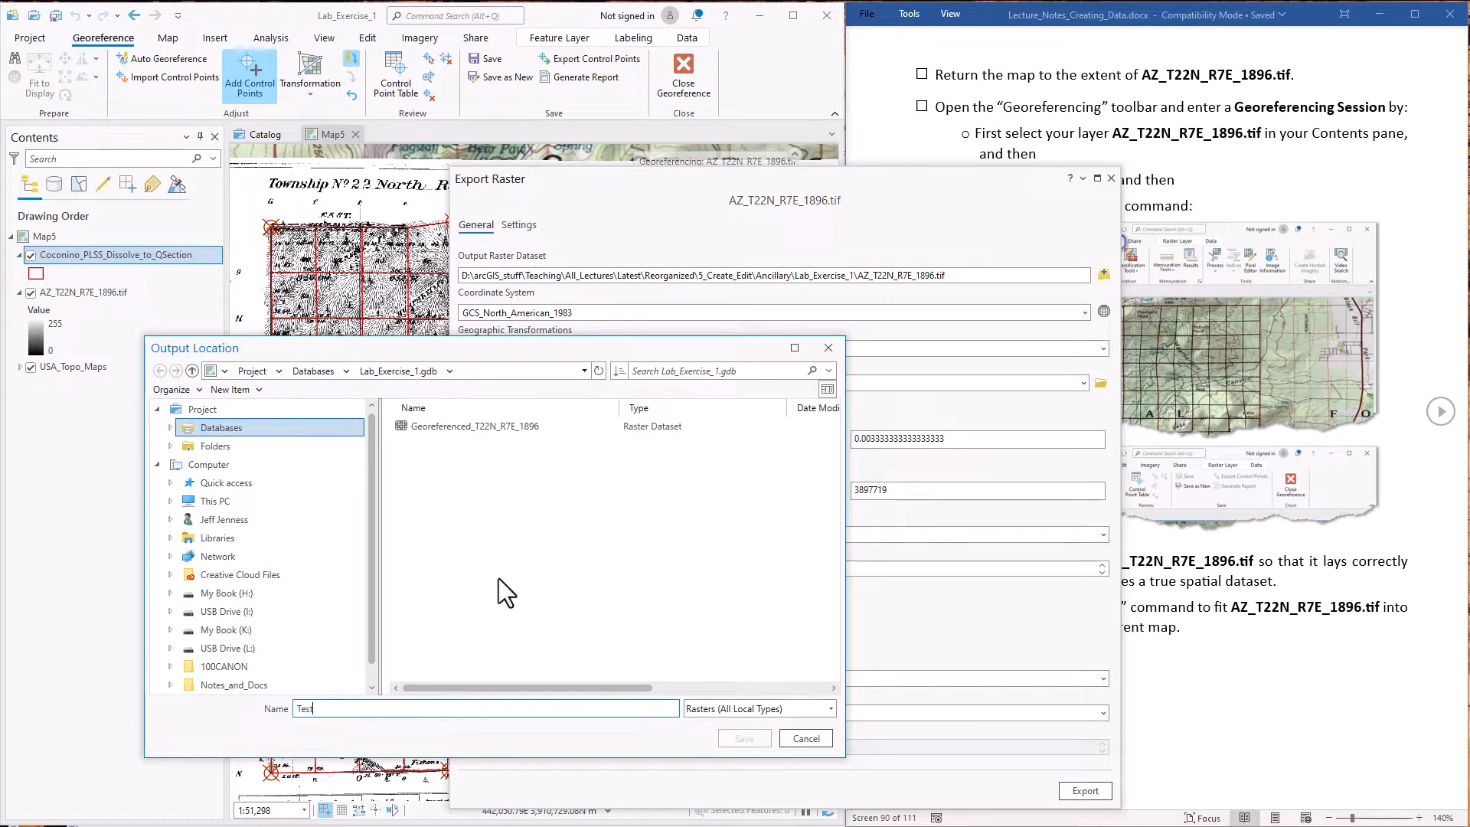
pyautogui.write('_Georeference')
pyautogui.press('Return')
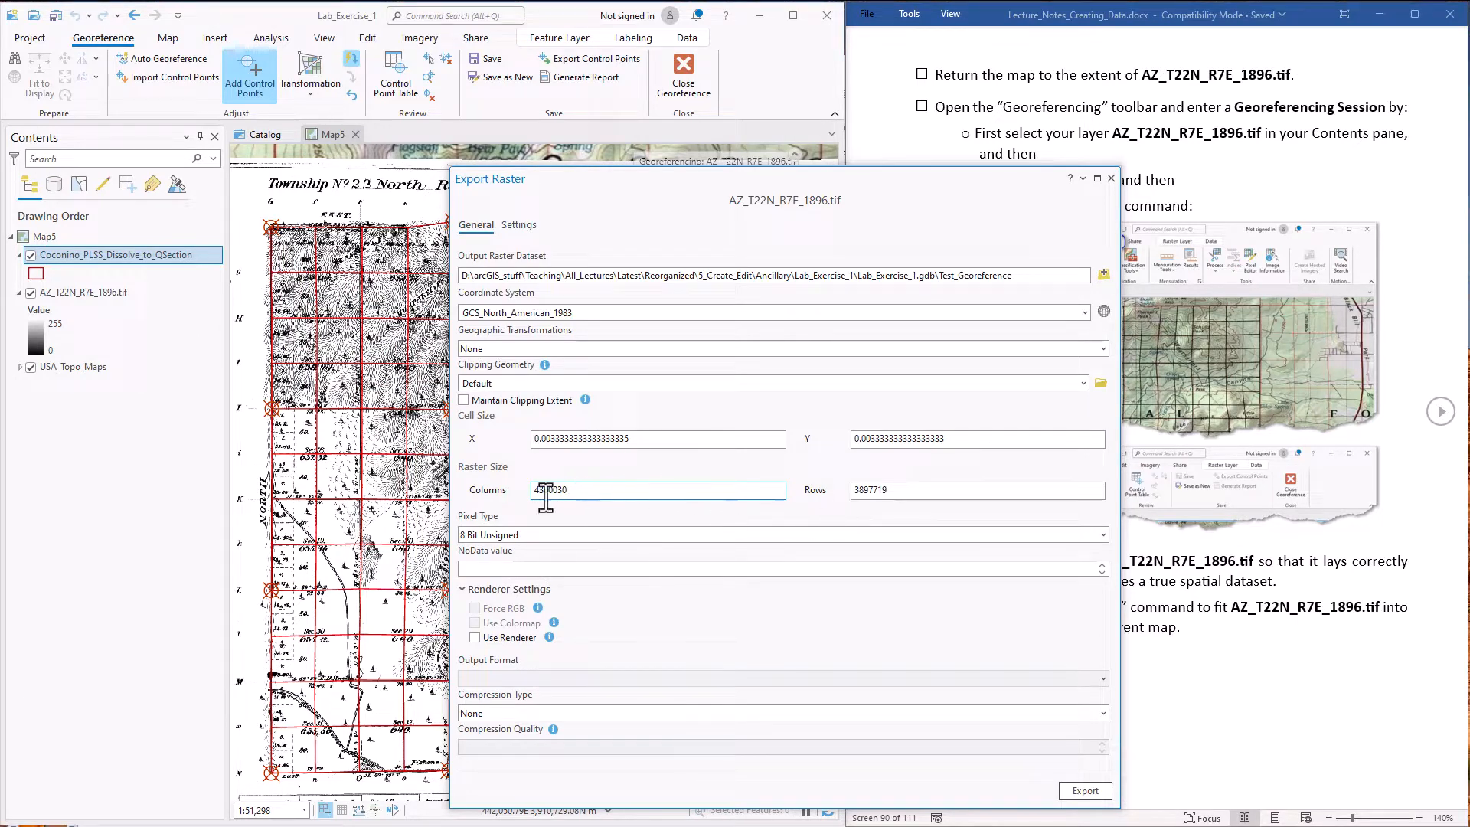
# Set the exported raster's X and Y cell size to 3
pyautogui.click(579, 490)
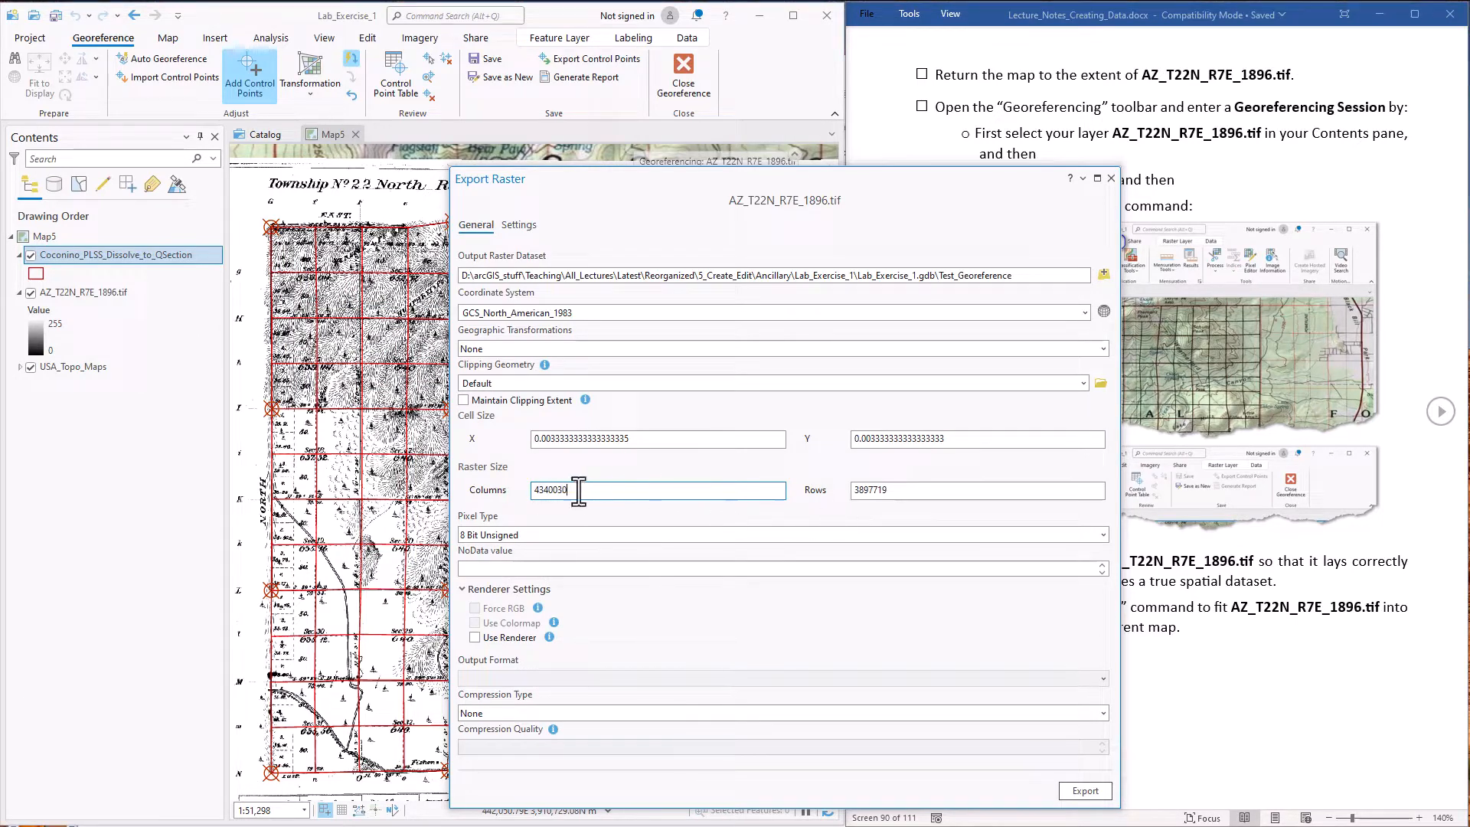
pyautogui.click(631, 439)
pyautogui.doubleClick(605, 439)
pyautogui.write('3')
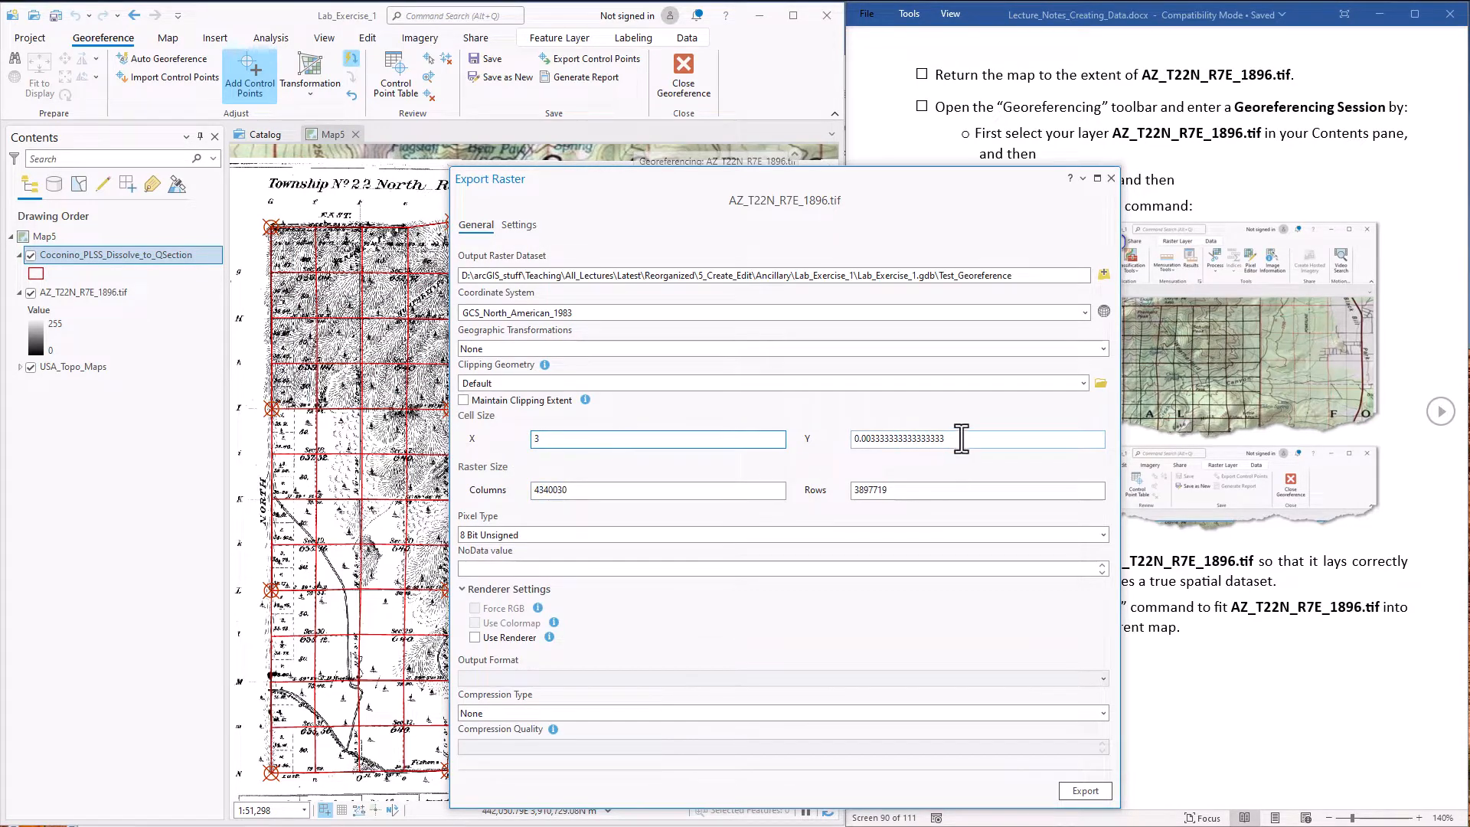
pyautogui.doubleClick(961, 438)
pyautogui.write('3')
pyautogui.press('Tab')
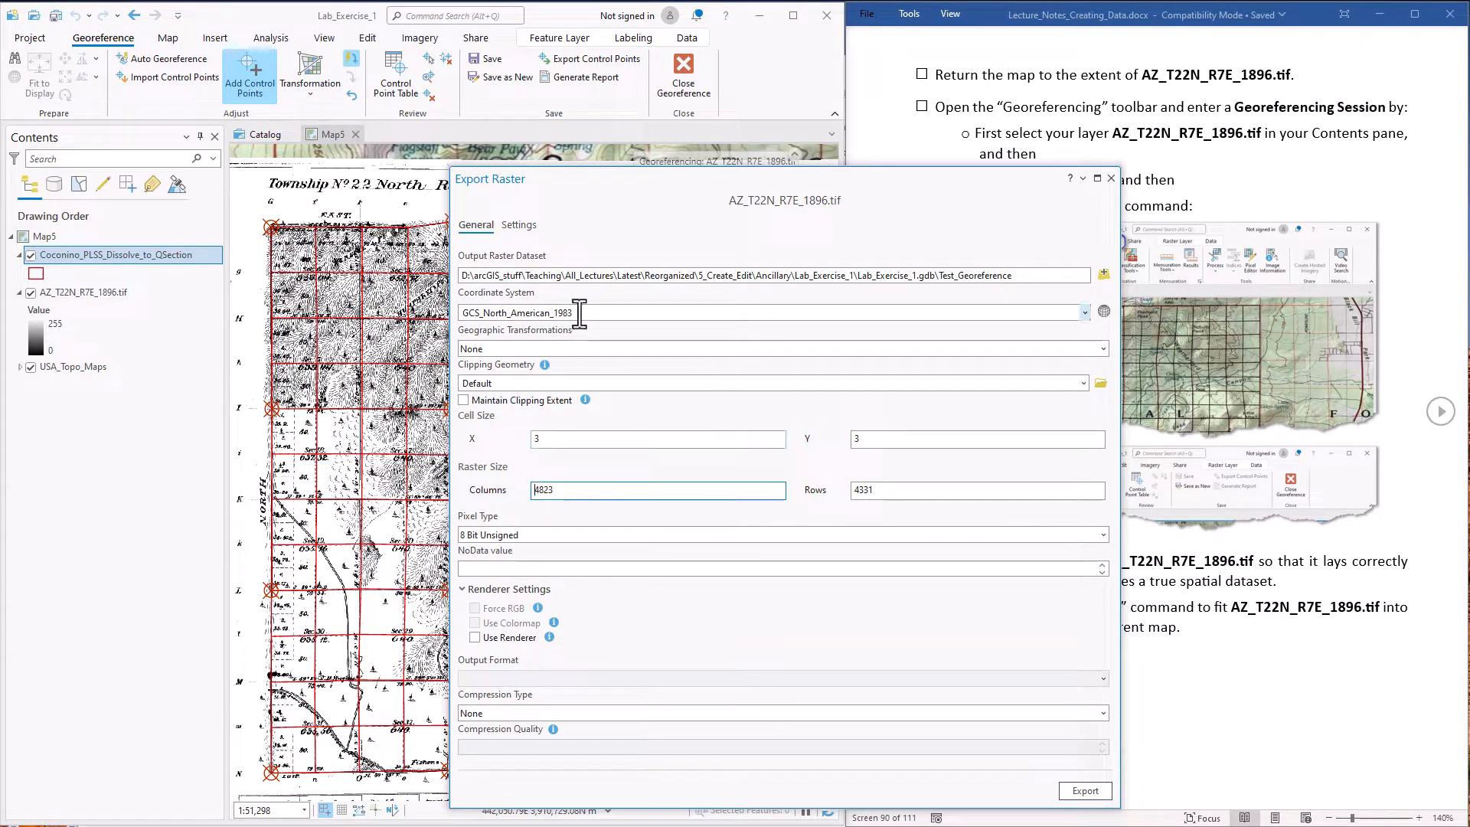
# Set the exported raster's coordinate system to NAD 1983 UTM Zone 12N from the favorites
pyautogui.doubleClick(607, 313)
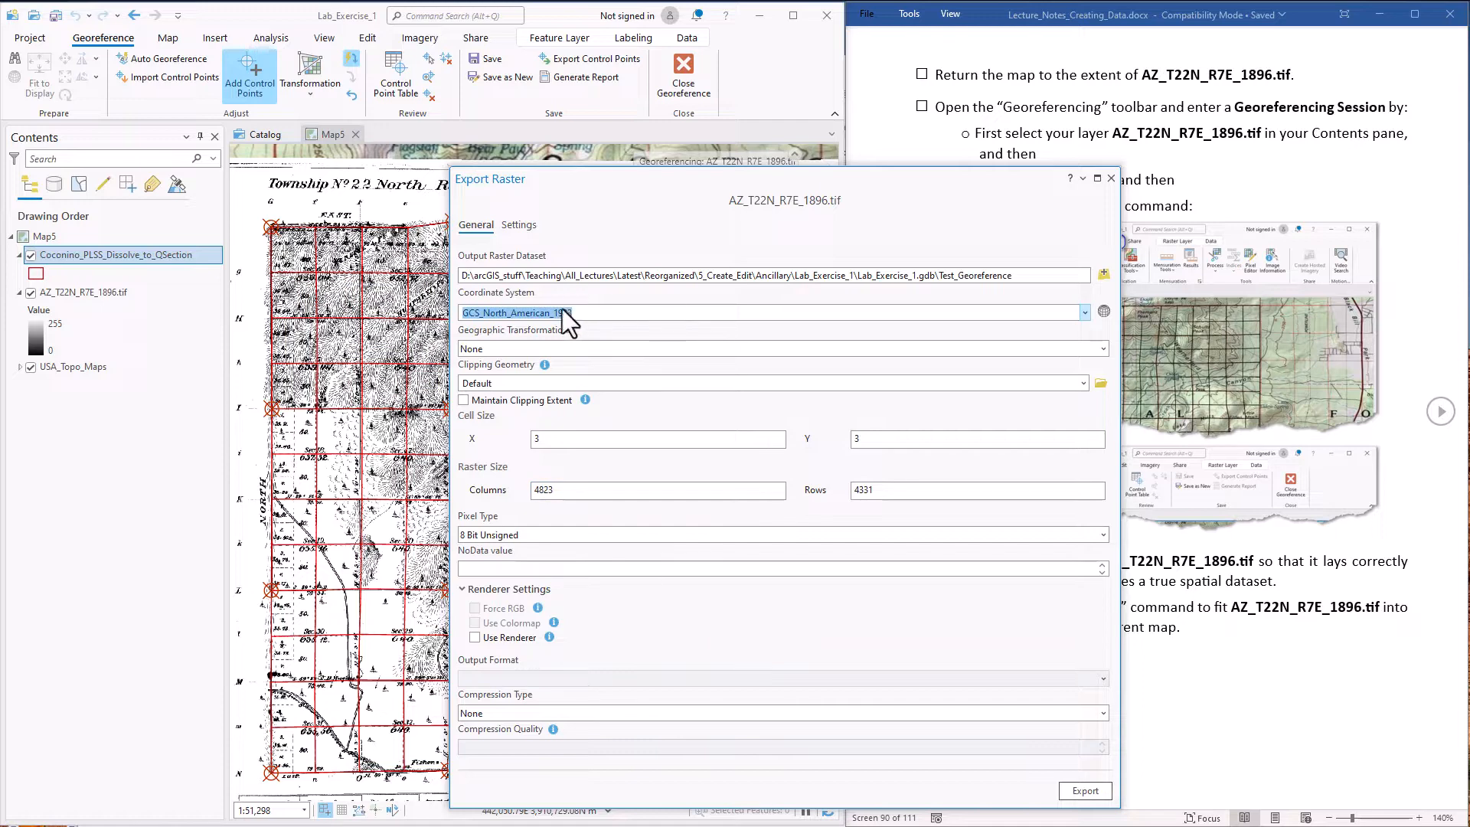
pyautogui.click(1084, 311)
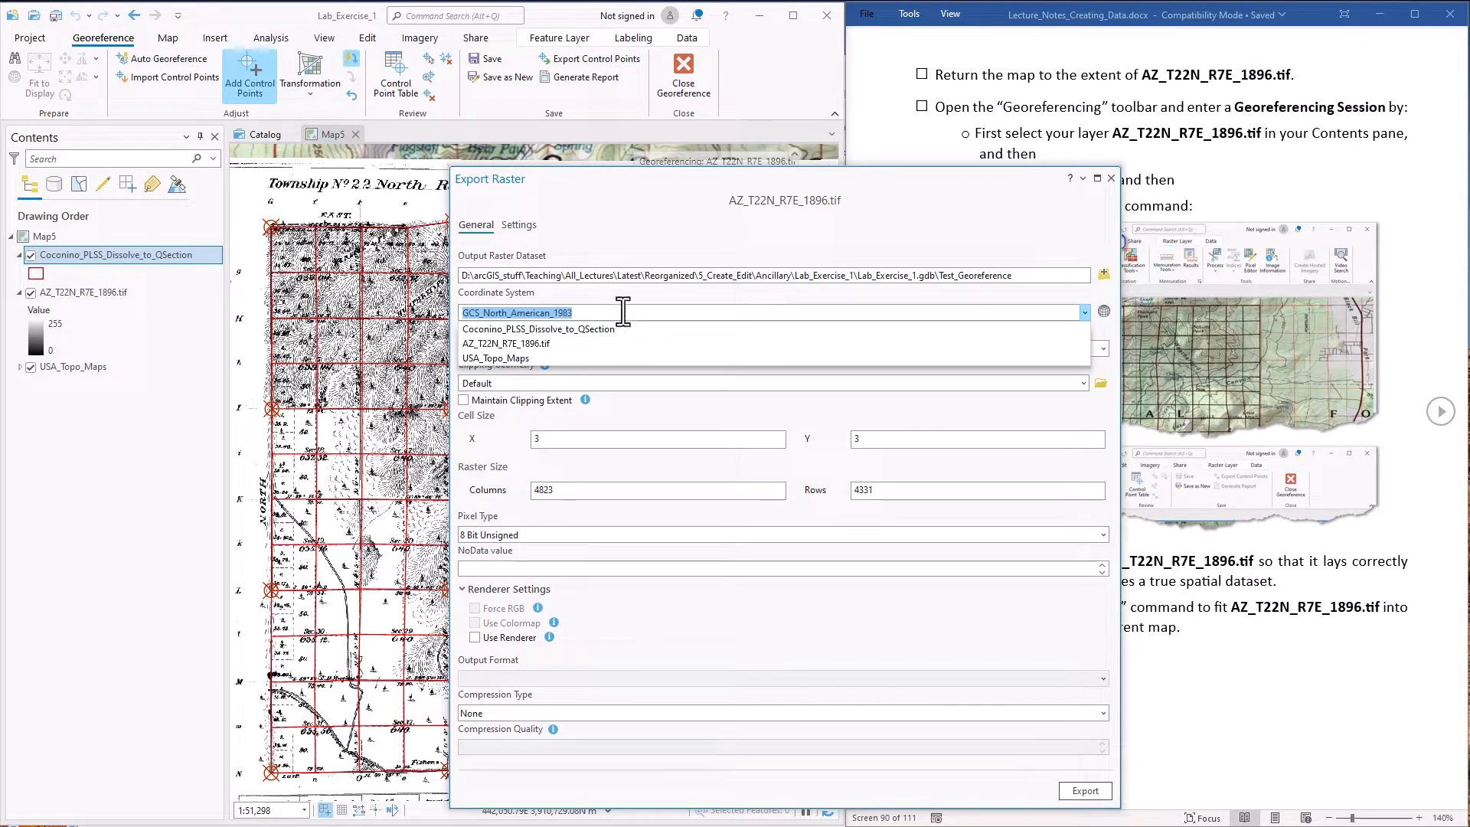
pyautogui.click(645, 294)
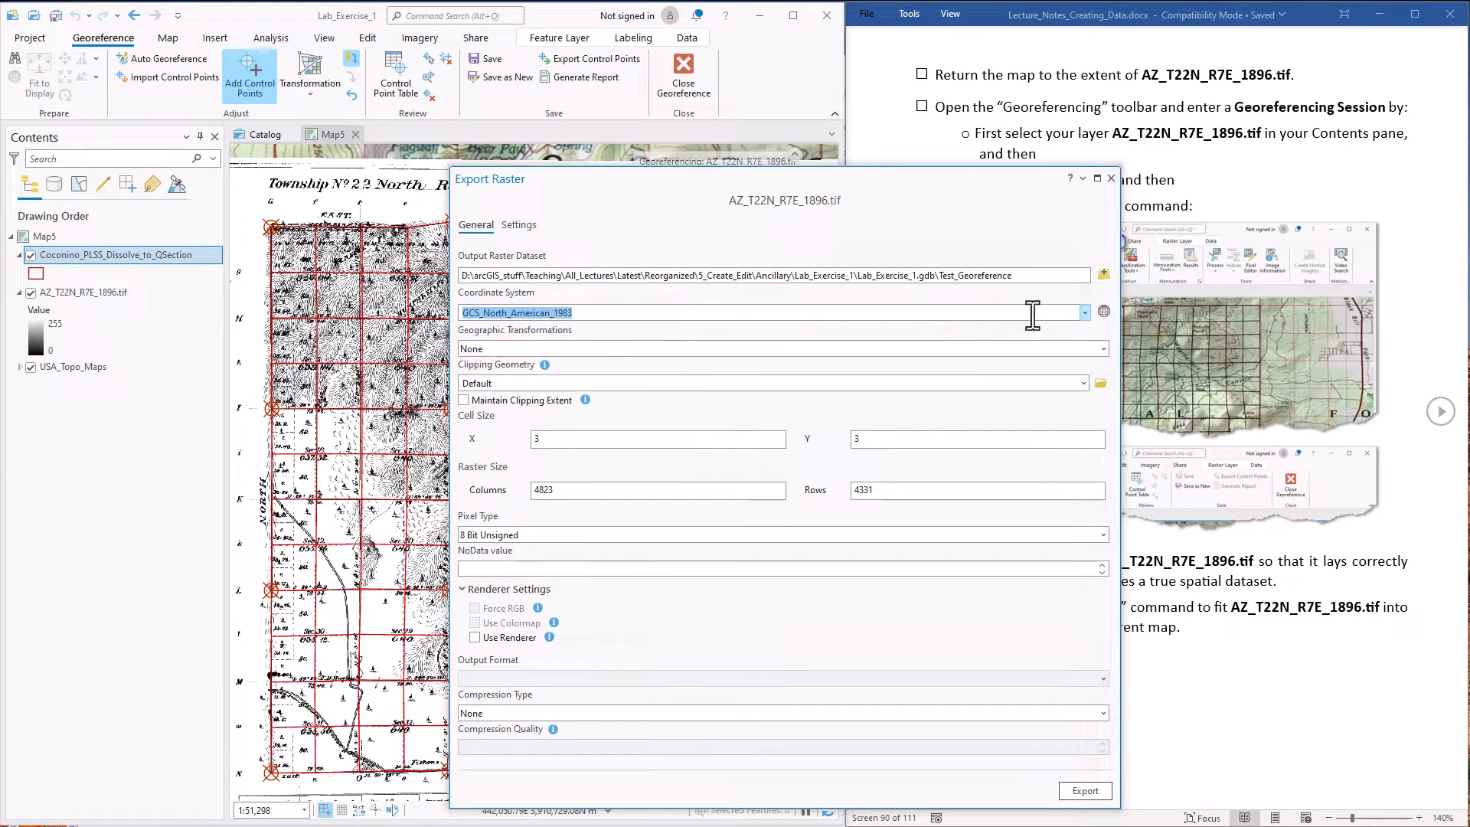
pyautogui.click(1104, 312)
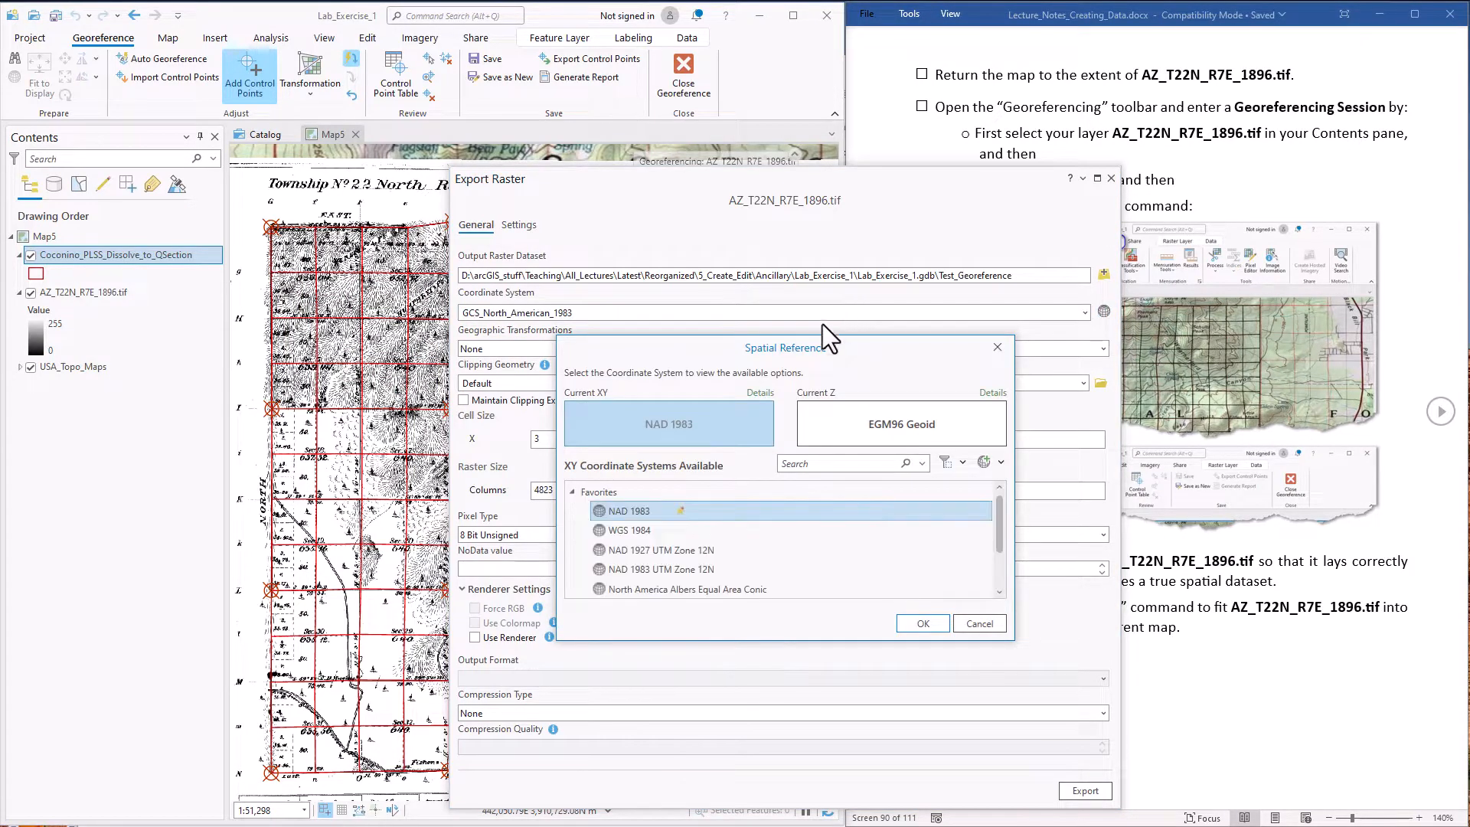
pyautogui.click(678, 570)
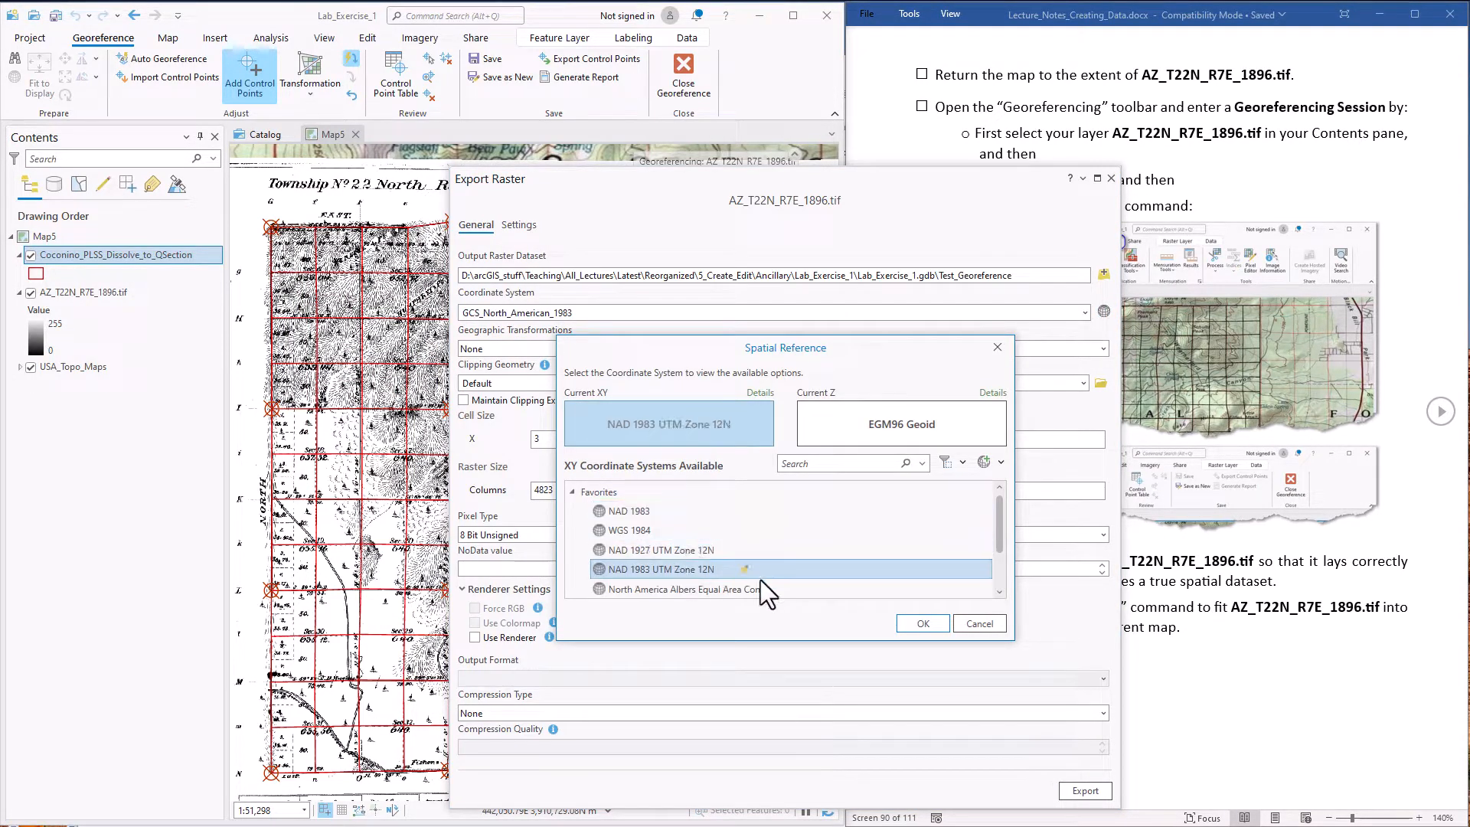
pyautogui.click(930, 624)
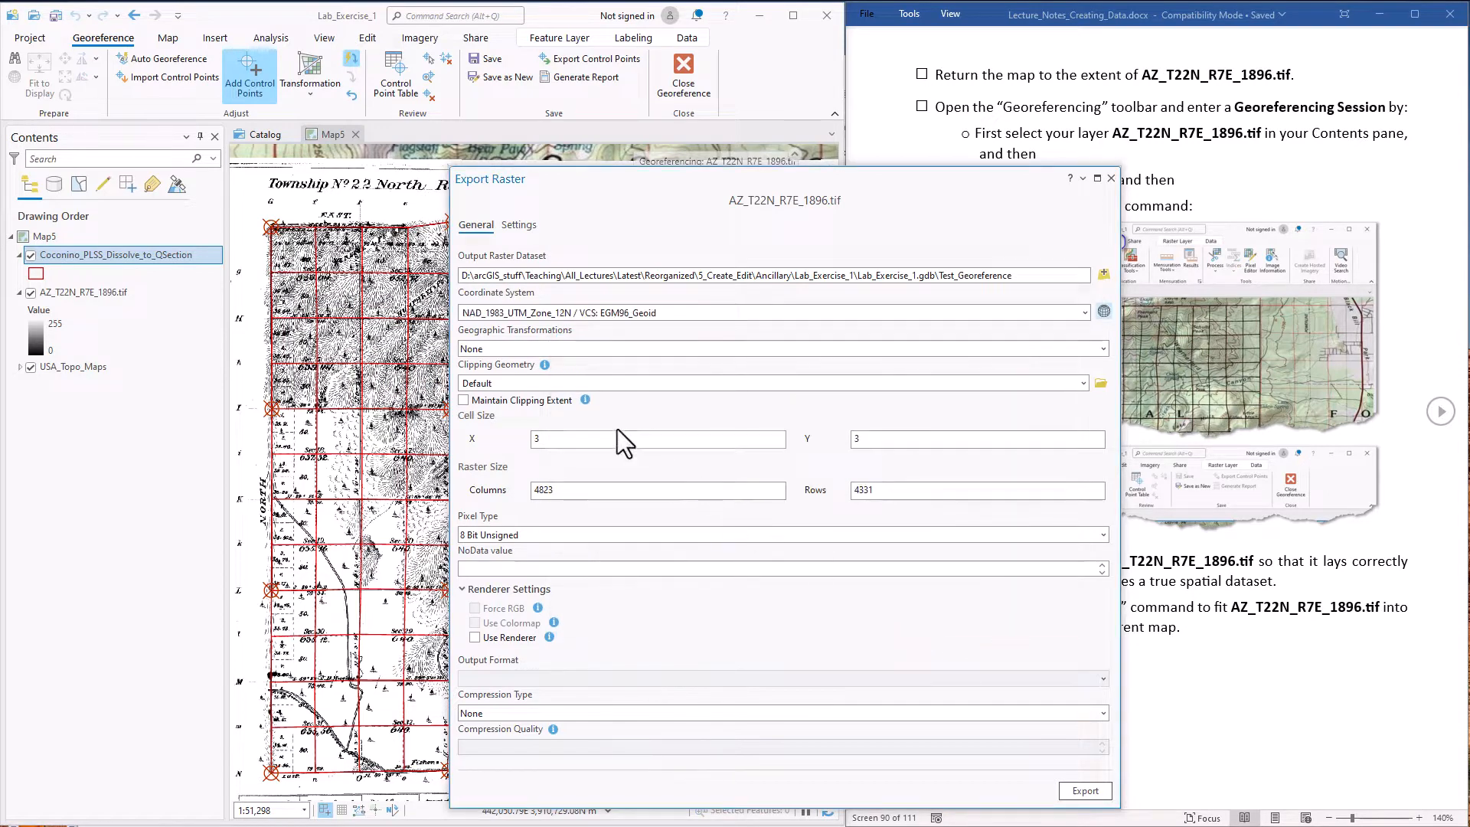
pyautogui.click(589, 439)
pyautogui.click(890, 438)
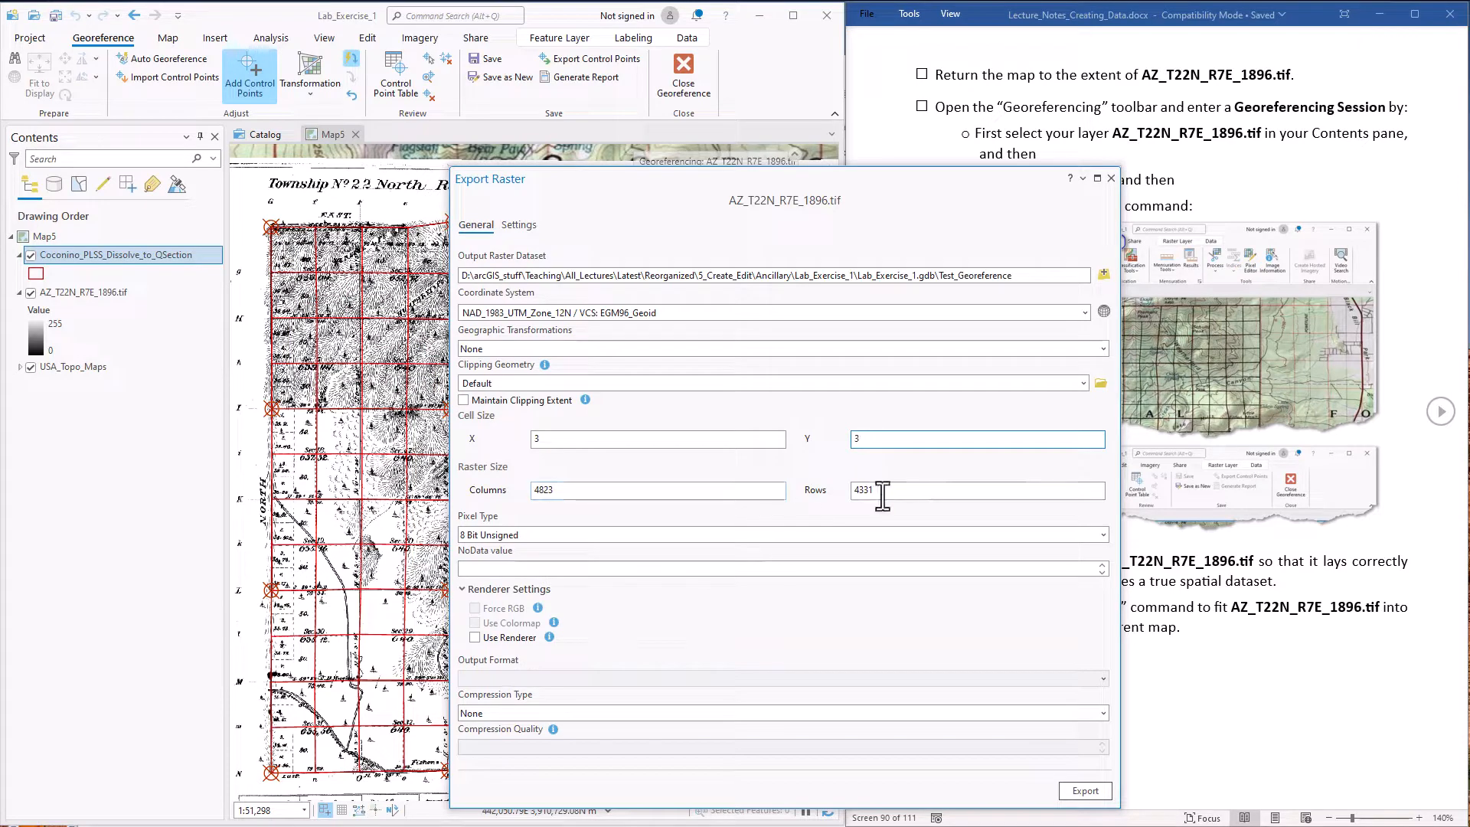
pyautogui.click(658, 539)
pyautogui.click(534, 606)
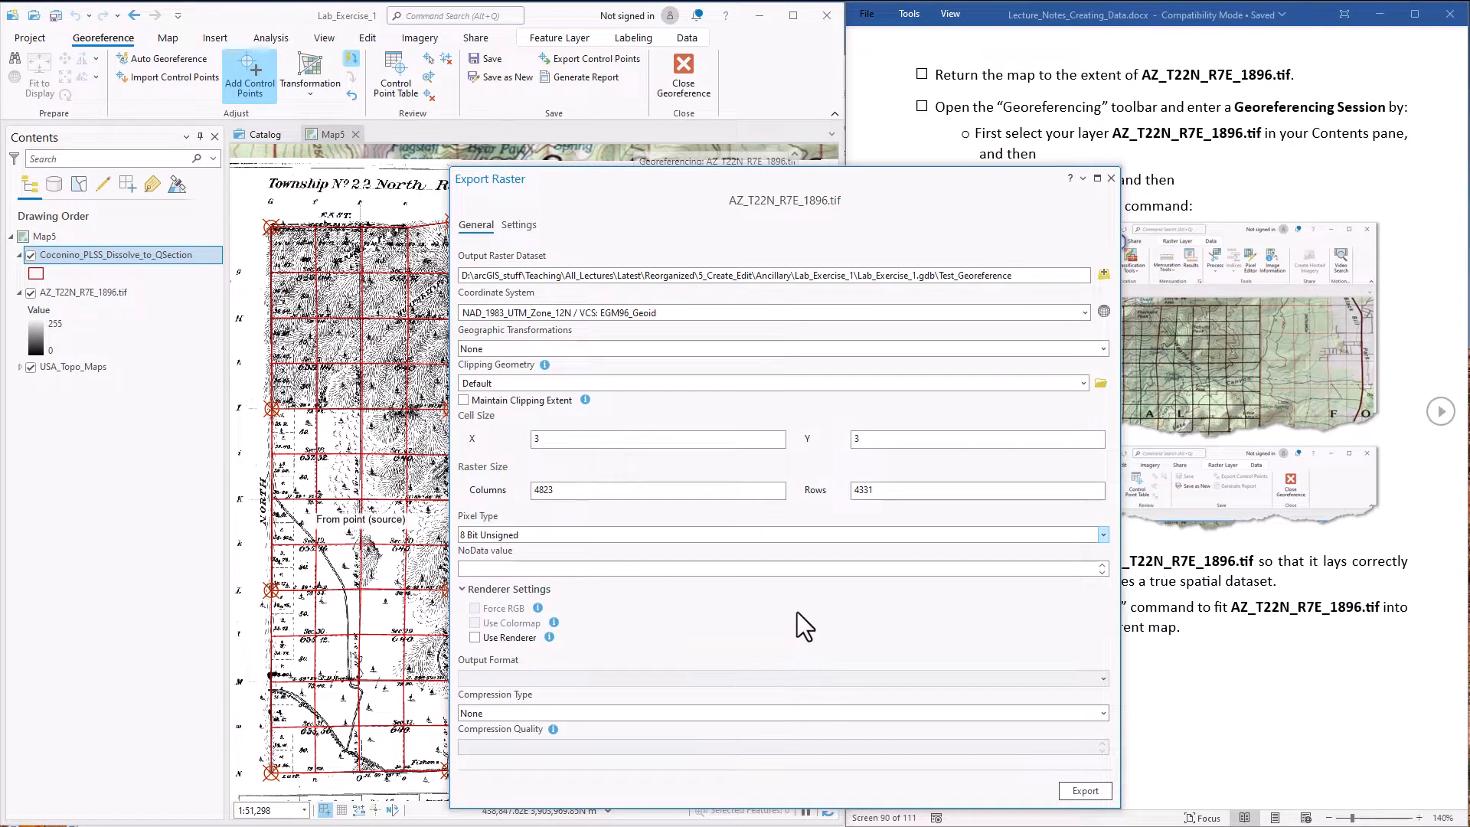
# Set both the output resampling and the pyramid resampling technique to Bilinear and export the raster
pyautogui.click(521, 225)
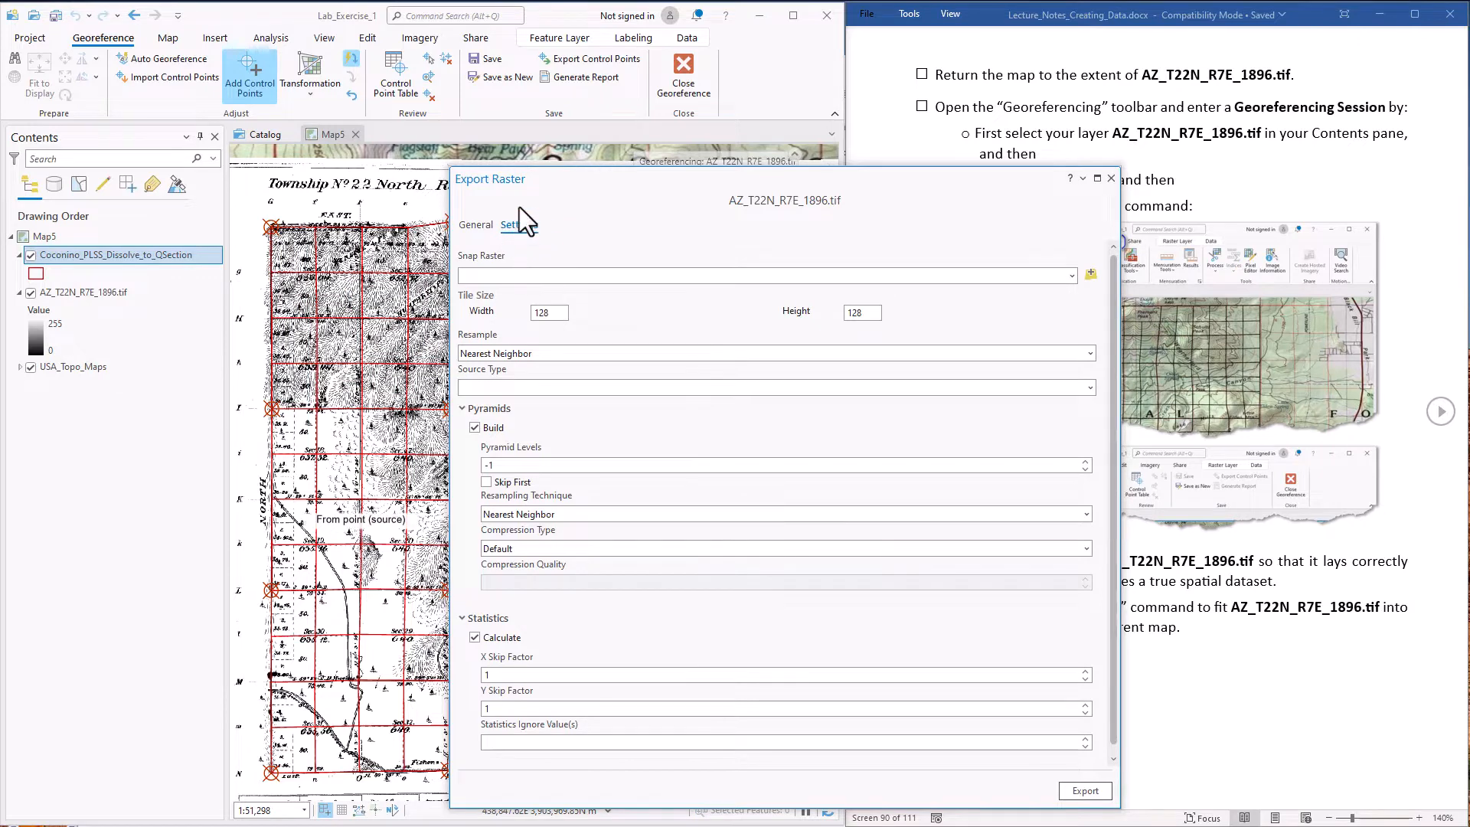
pyautogui.click(549, 352)
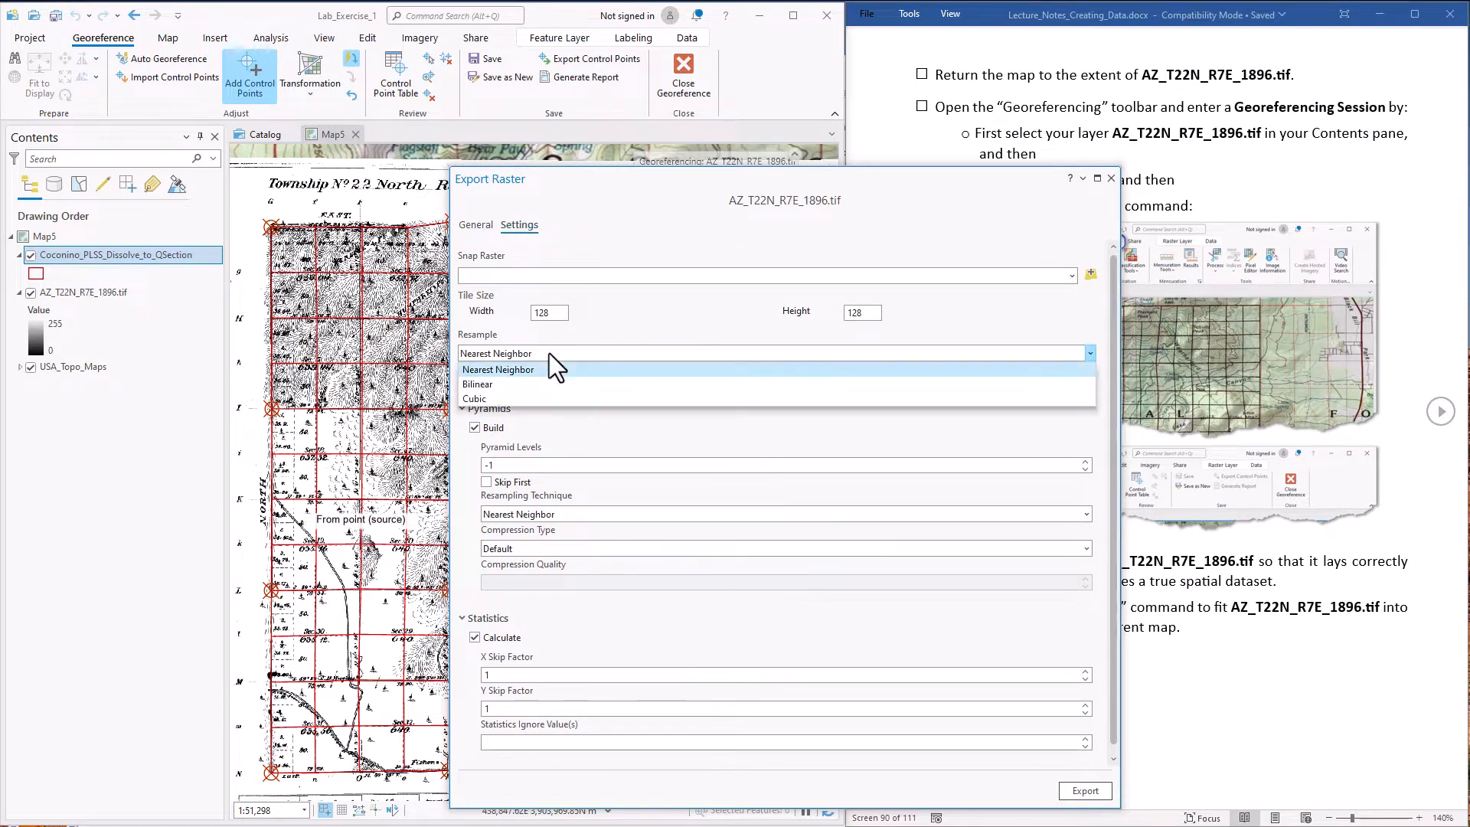
pyautogui.click(521, 385)
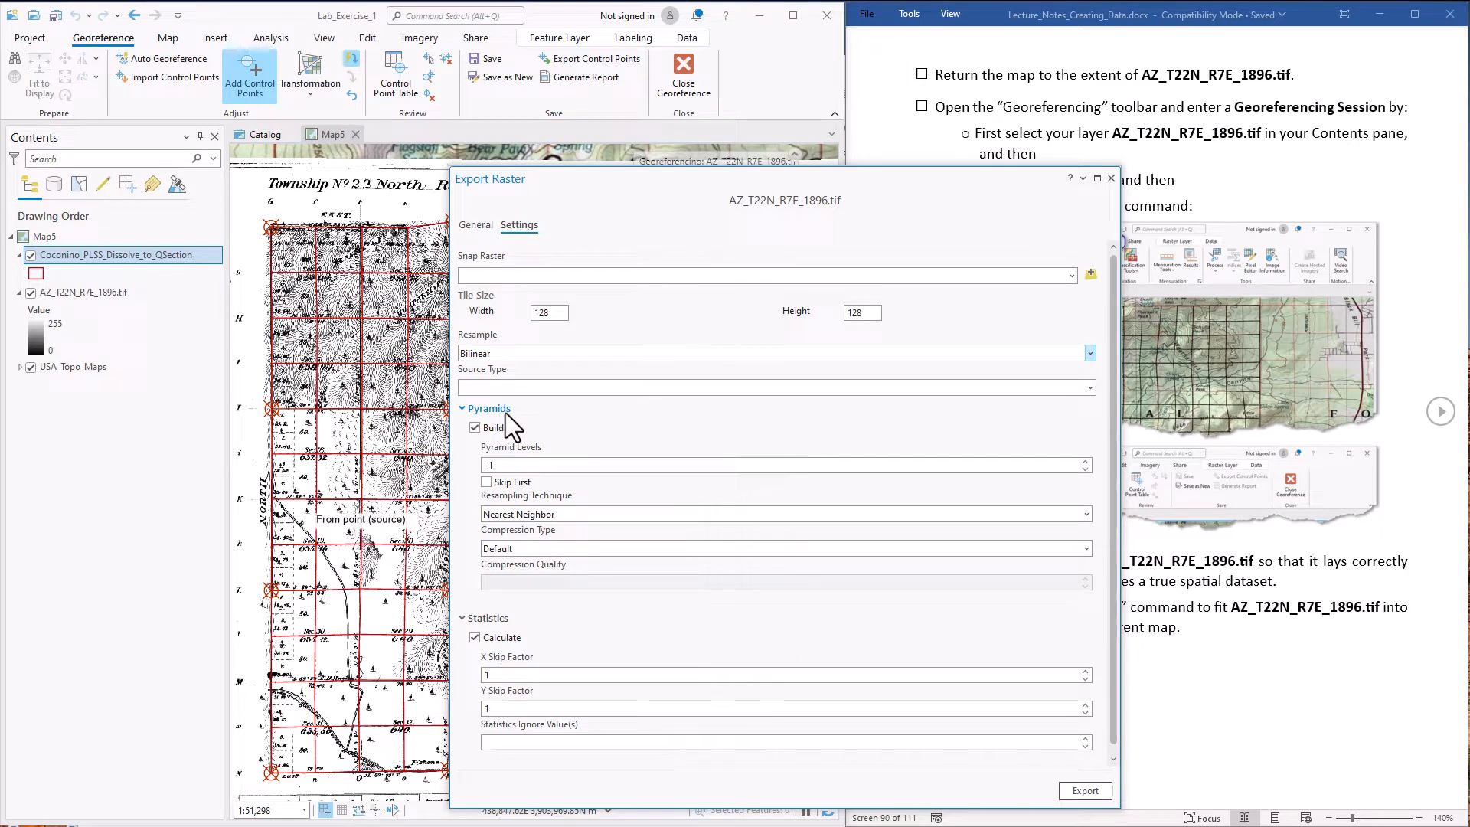
pyautogui.click(1086, 514)
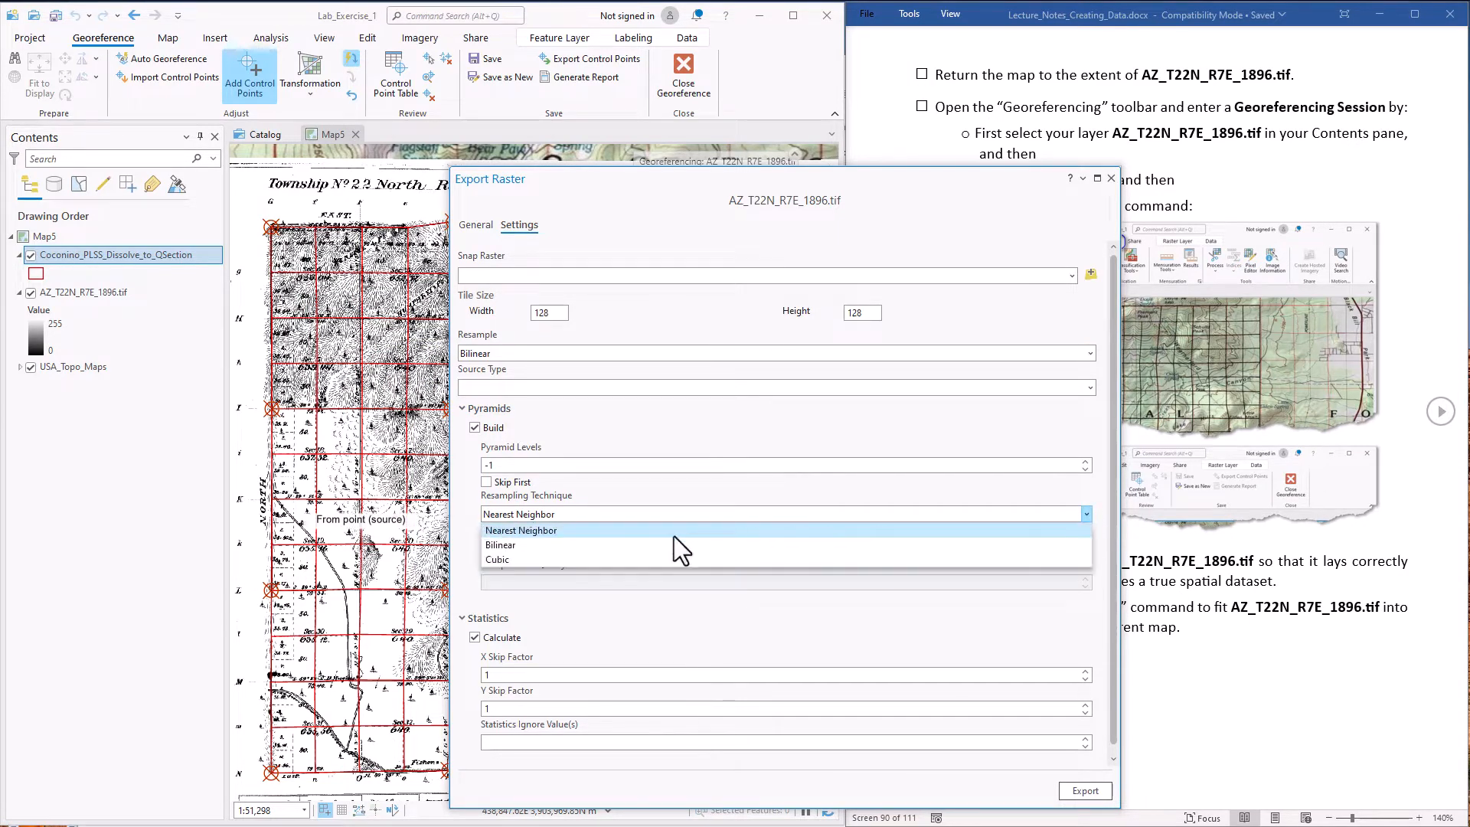
pyautogui.click(551, 545)
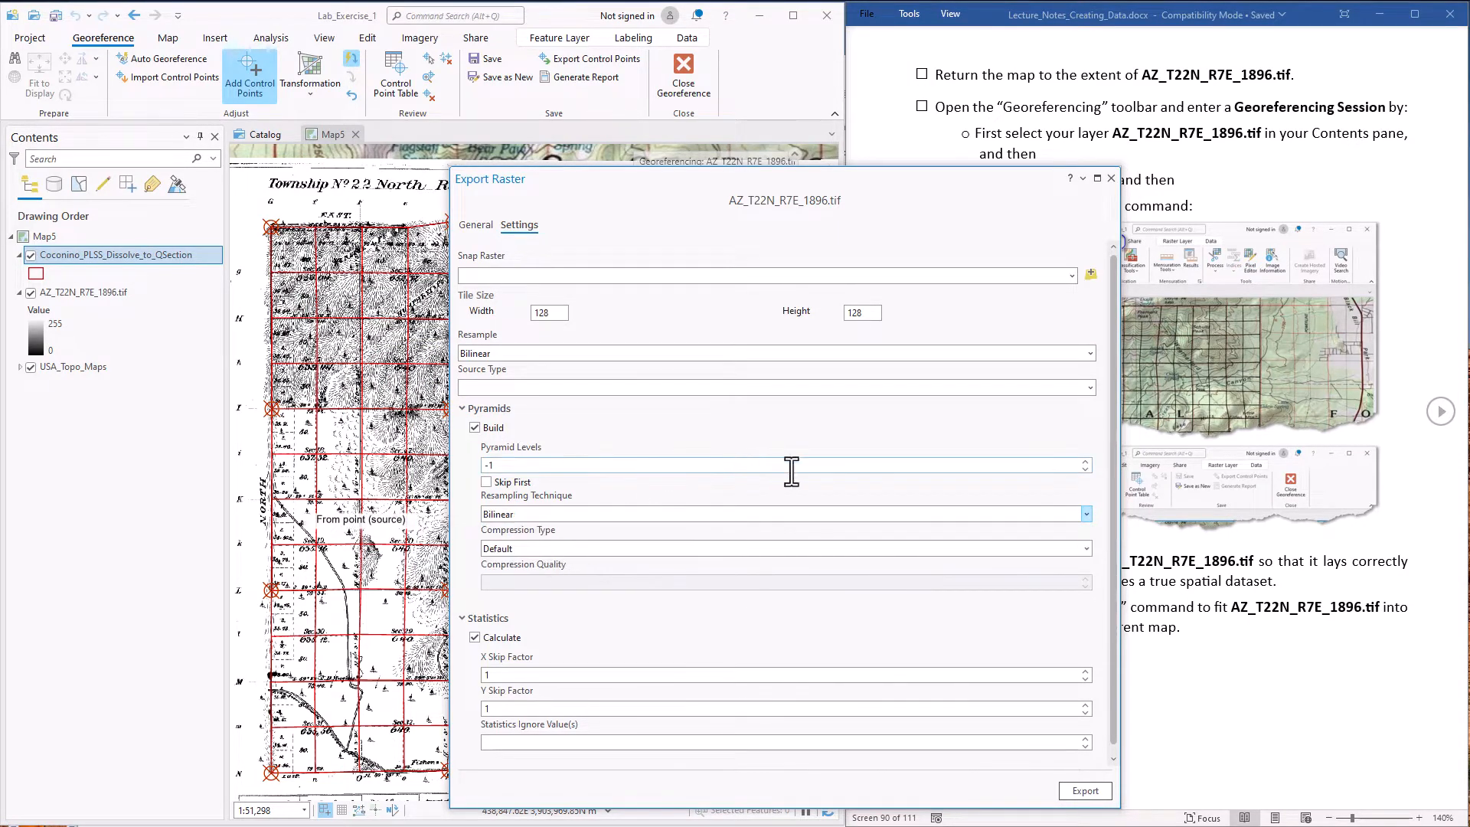
pyautogui.click(1088, 797)
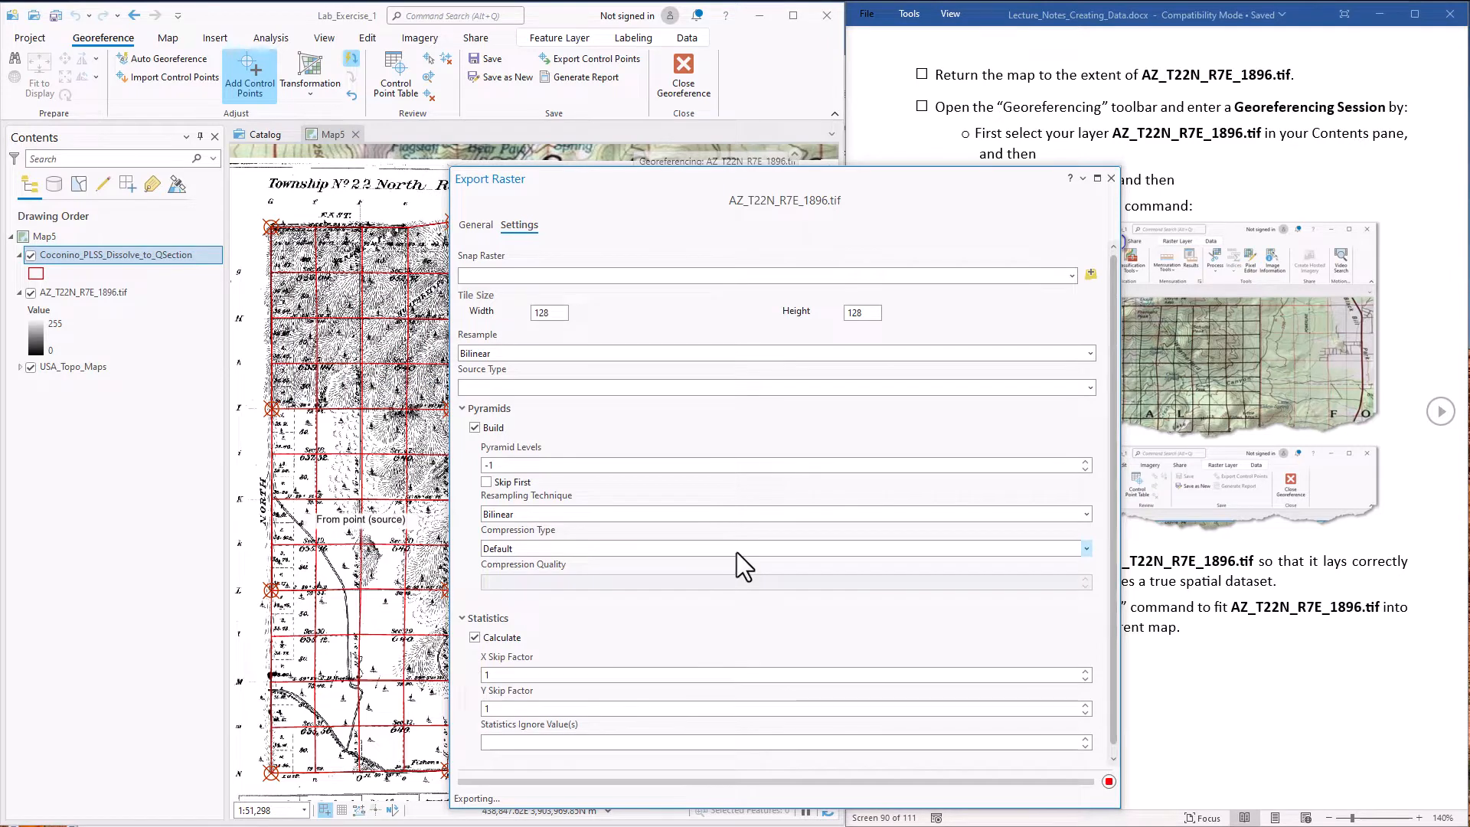
# Close the raster export and hide the AZ_T22N_R7E_1896.tif and Coconino_PLSS_Dissolve_to_QSection layers to inspect Test_Georeference over the topo map
pyautogui.click(1110, 179)
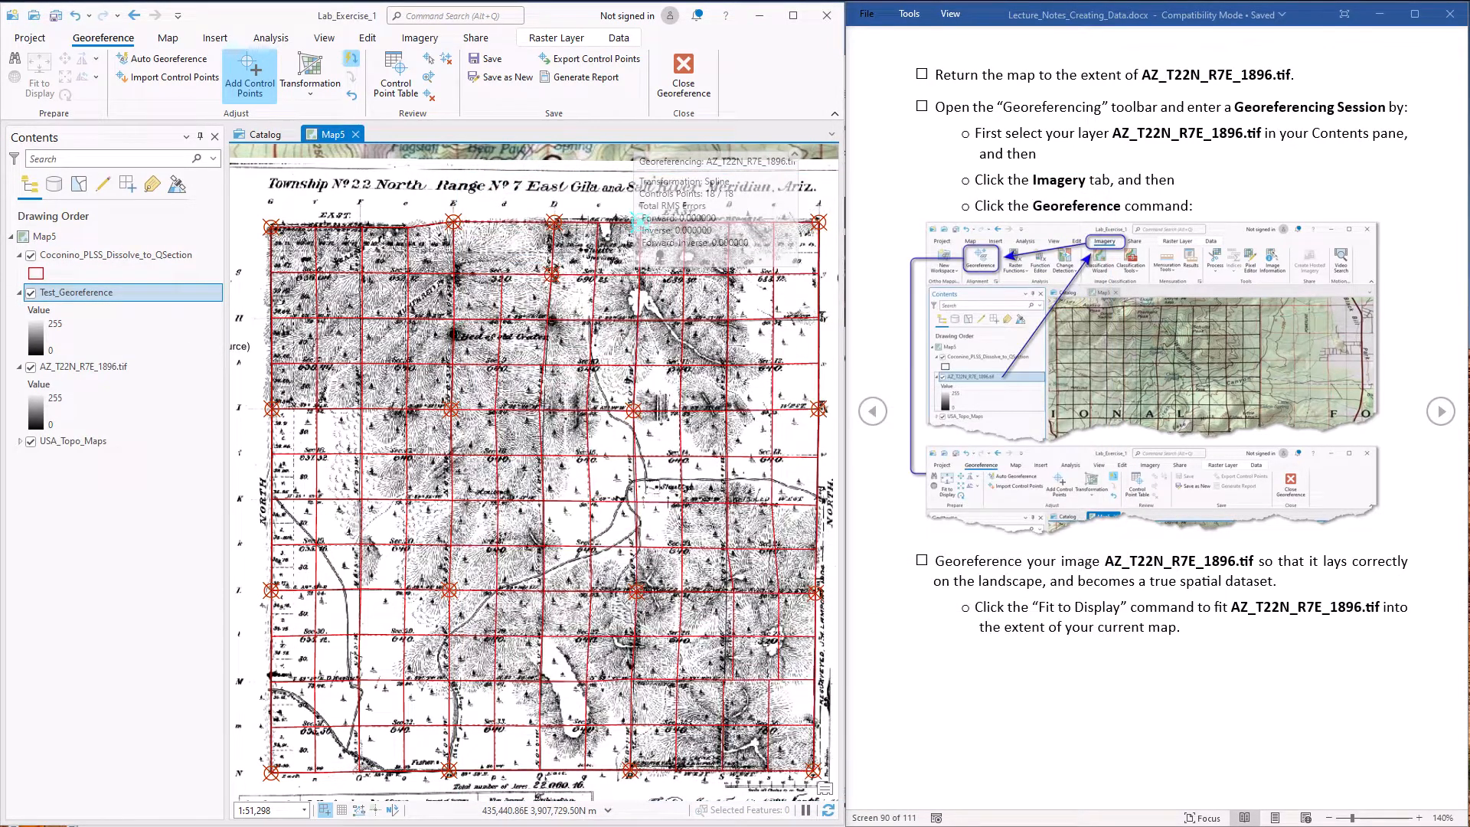
pyautogui.click(29, 368)
pyautogui.click(30, 369)
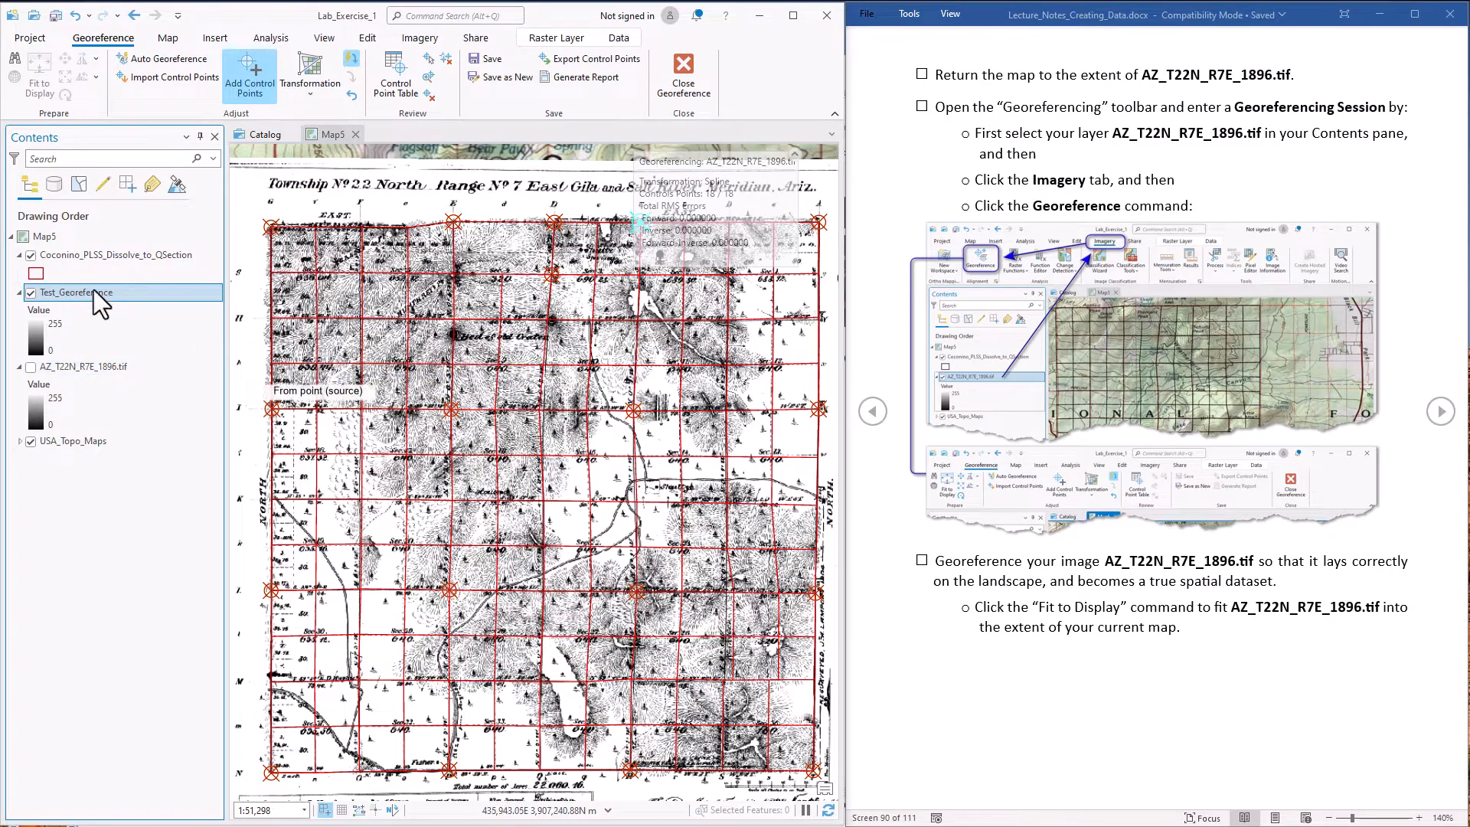
pyautogui.click(30, 255)
pyautogui.scroll(5, 454, 399)
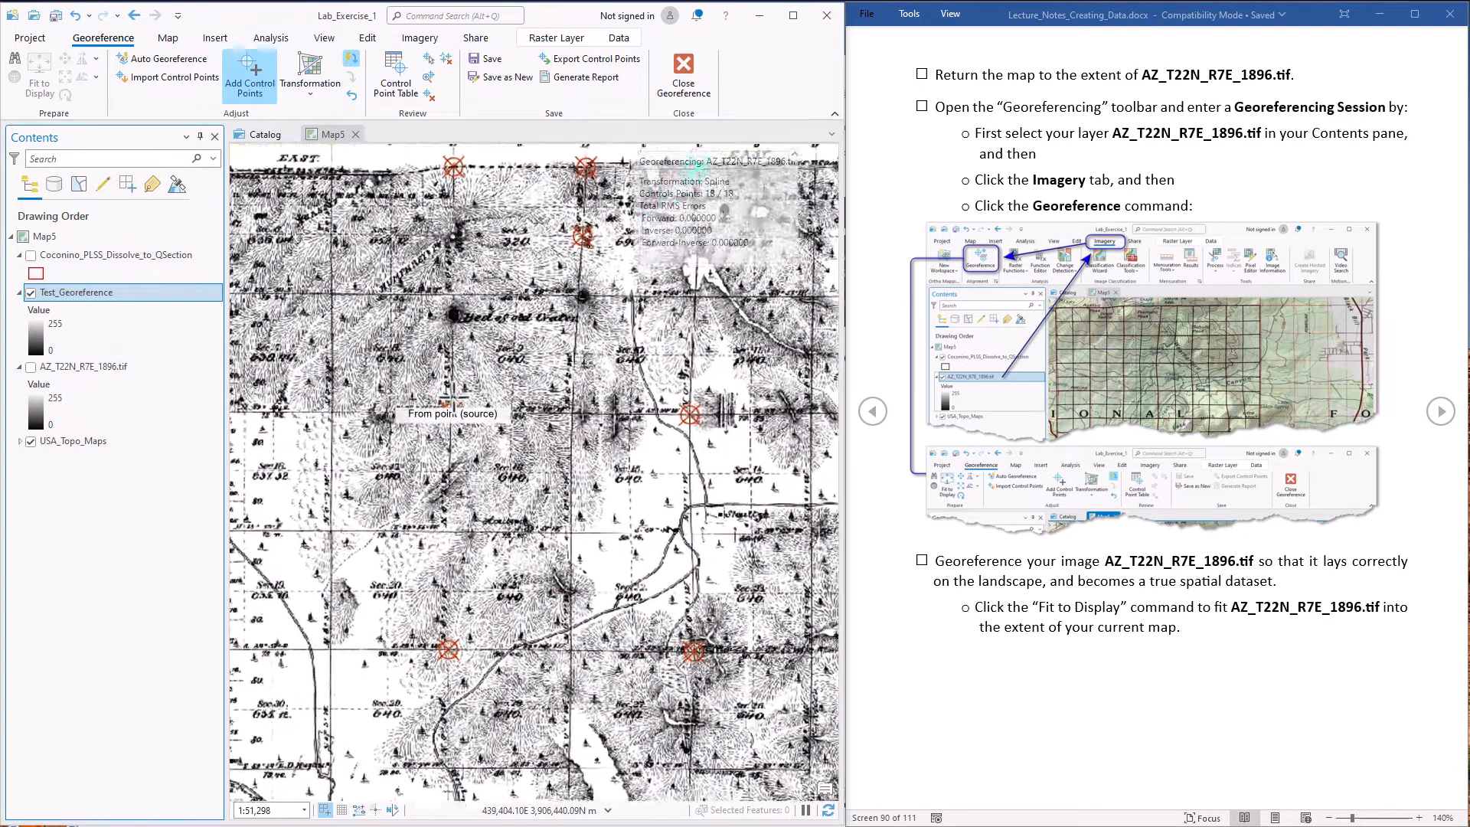
pyautogui.scroll(-2, 633, 400)
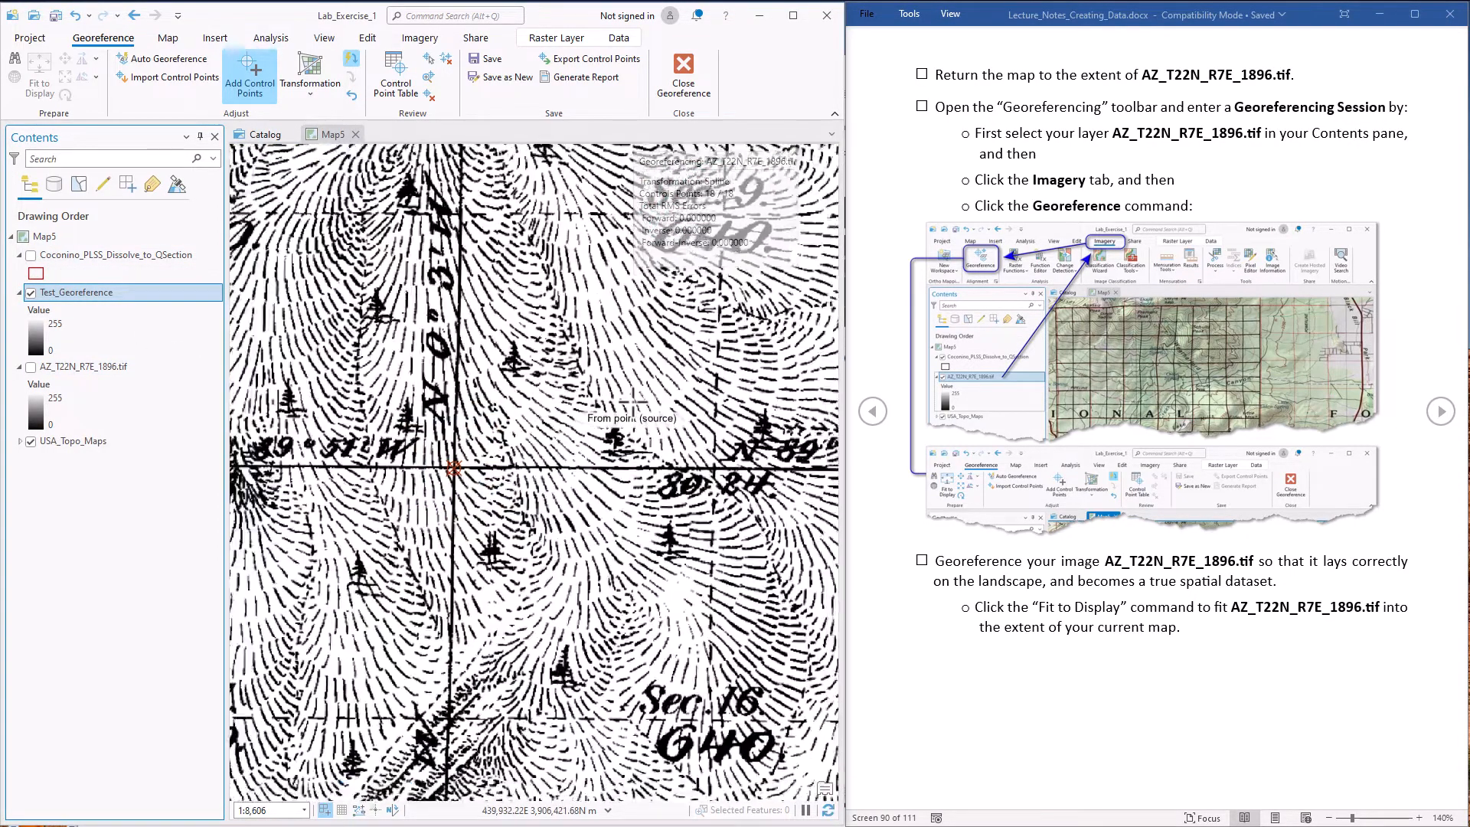
pyautogui.scroll(-6, 633, 401)
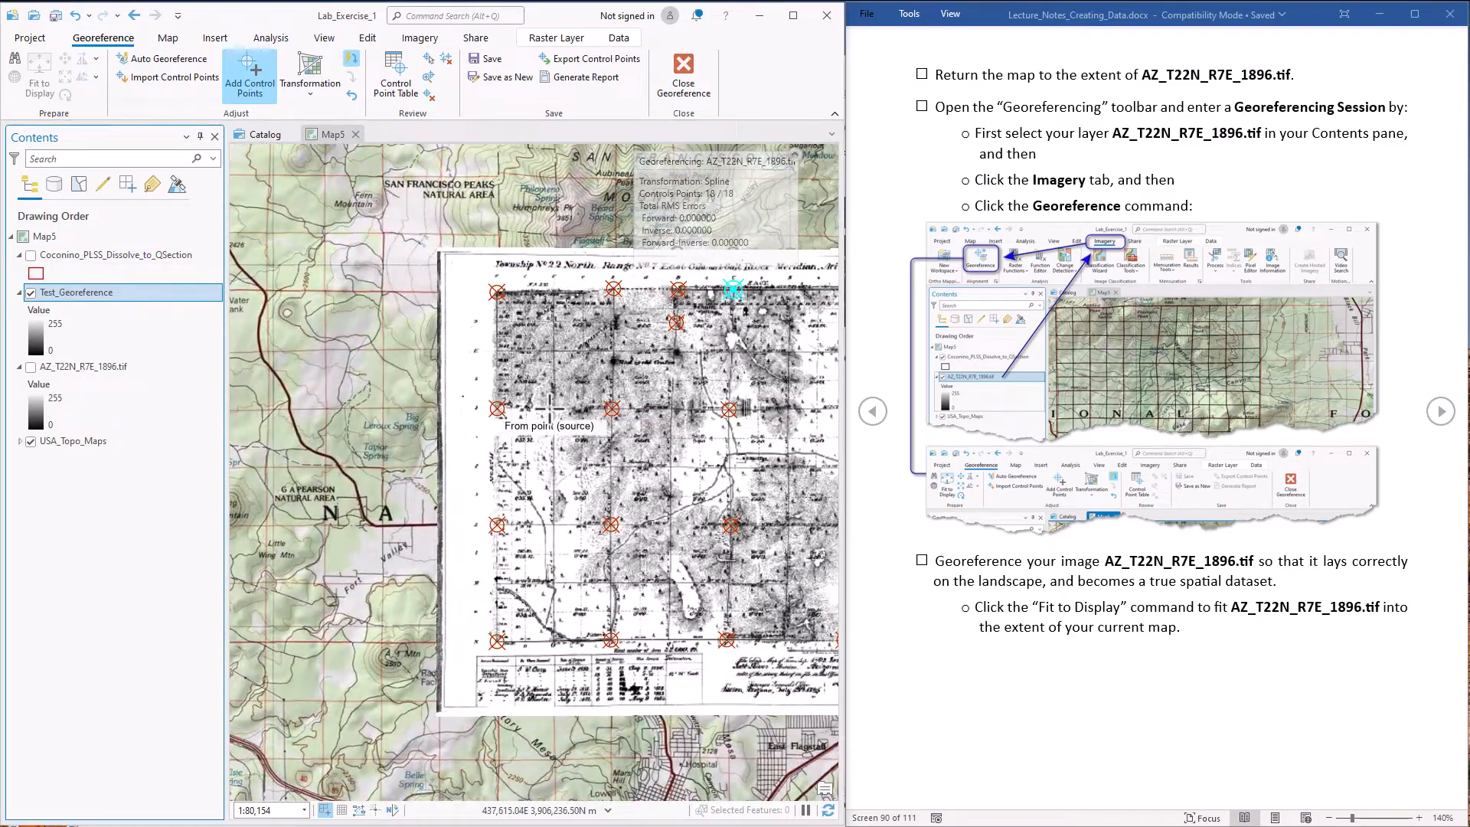
pyautogui.moveTo(536, 419); pyautogui.dragTo(381, 416)
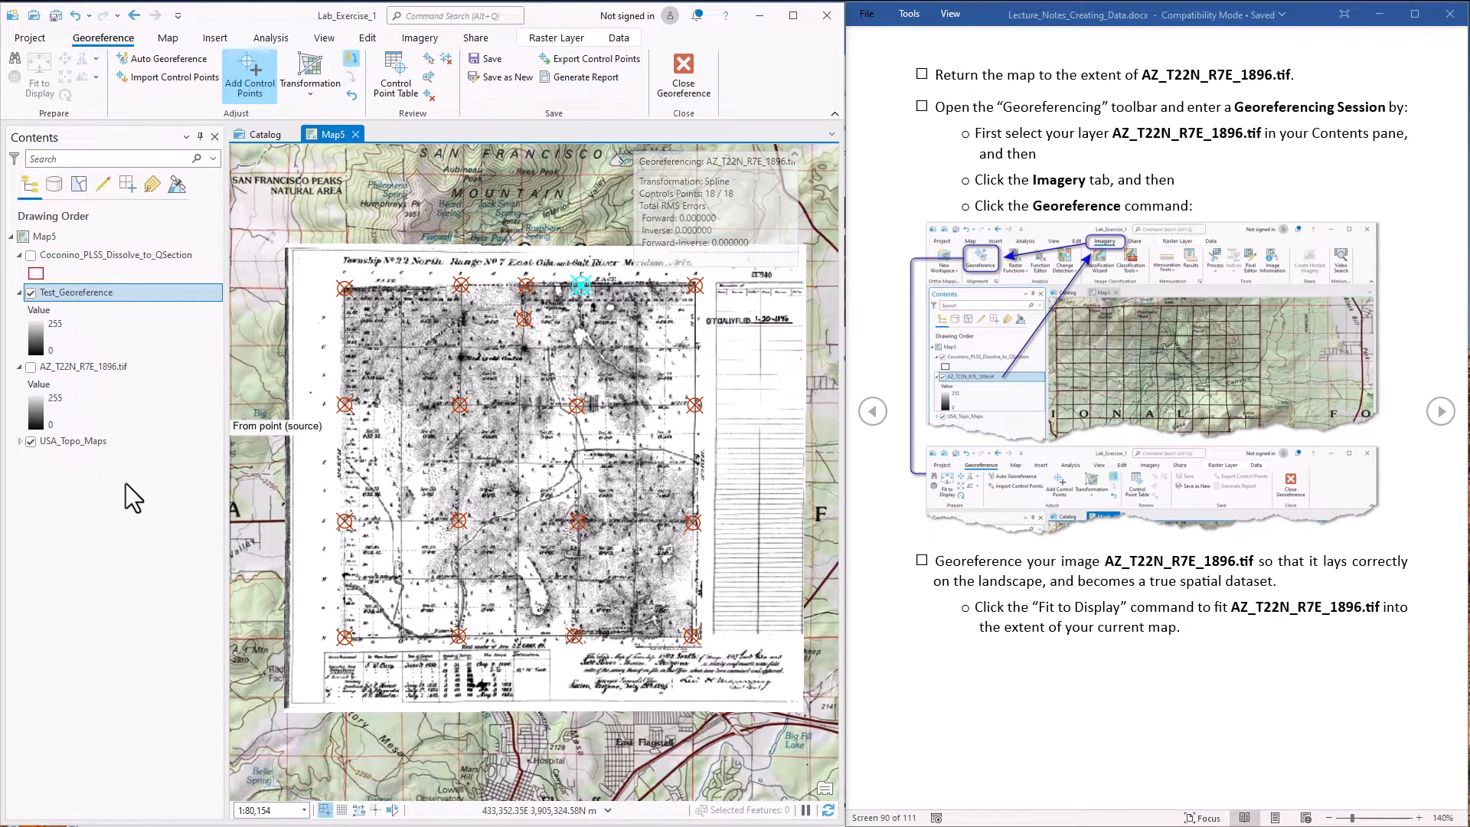
# Save the georeferencing transformation to the source raster and switch to the Selecting_and_Creating_Data folder in File Explorer
pyautogui.click(494, 60)
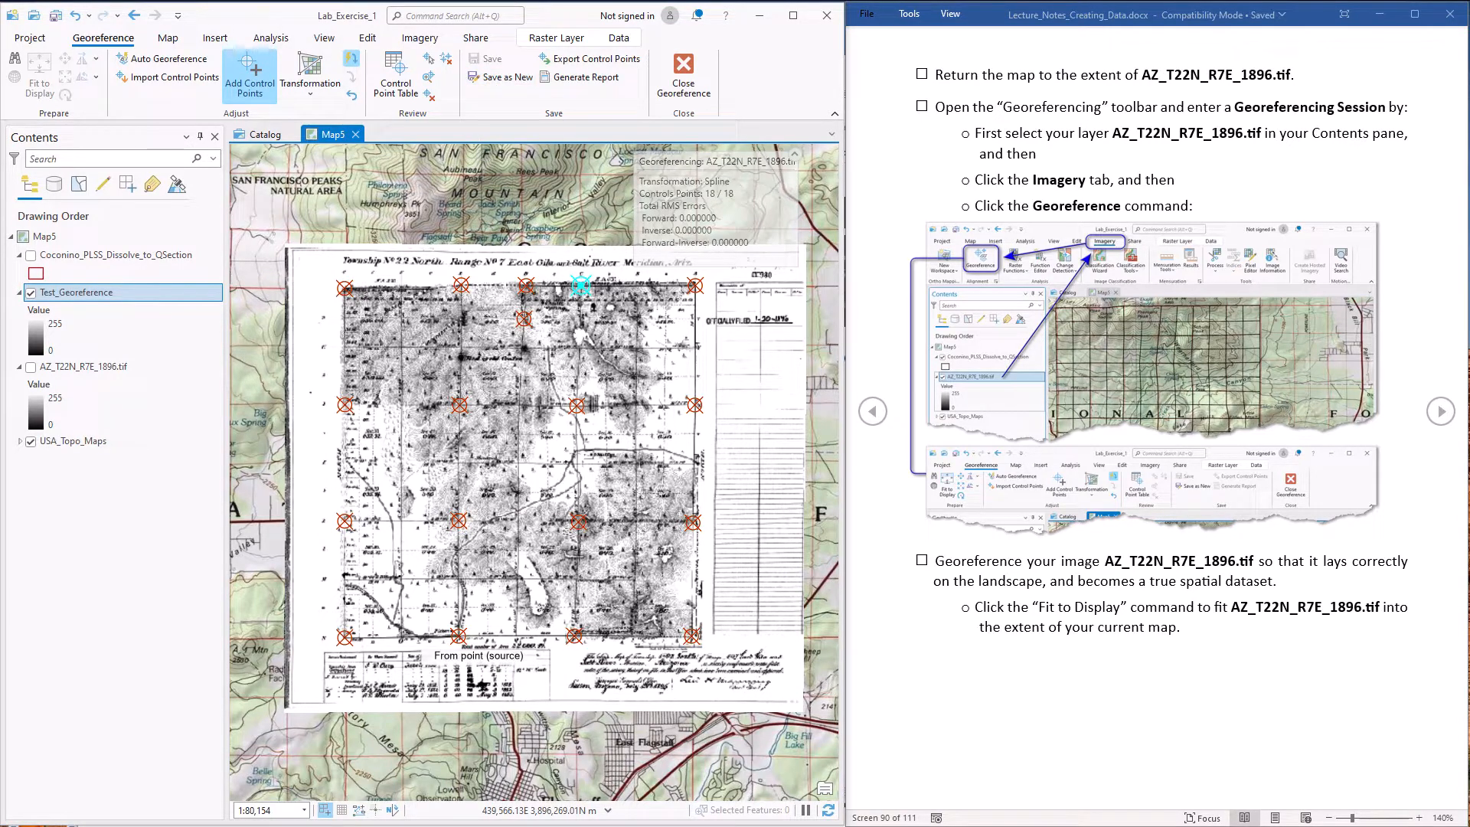
pyautogui.moveTo(894, 826)
pyautogui.click(803, 818)
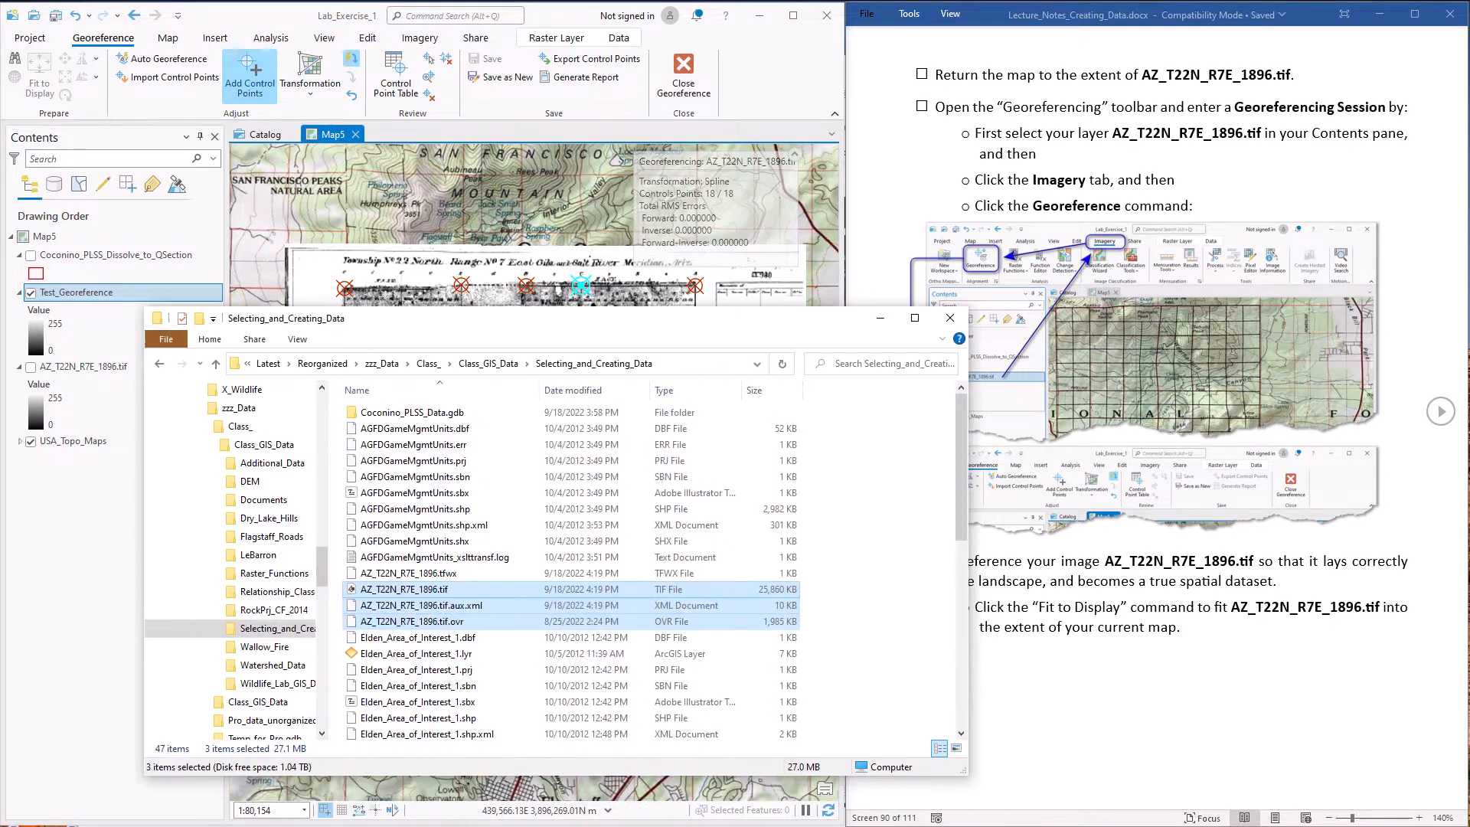
pyautogui.moveTo(535, 330); pyautogui.dragTo(502, 287)
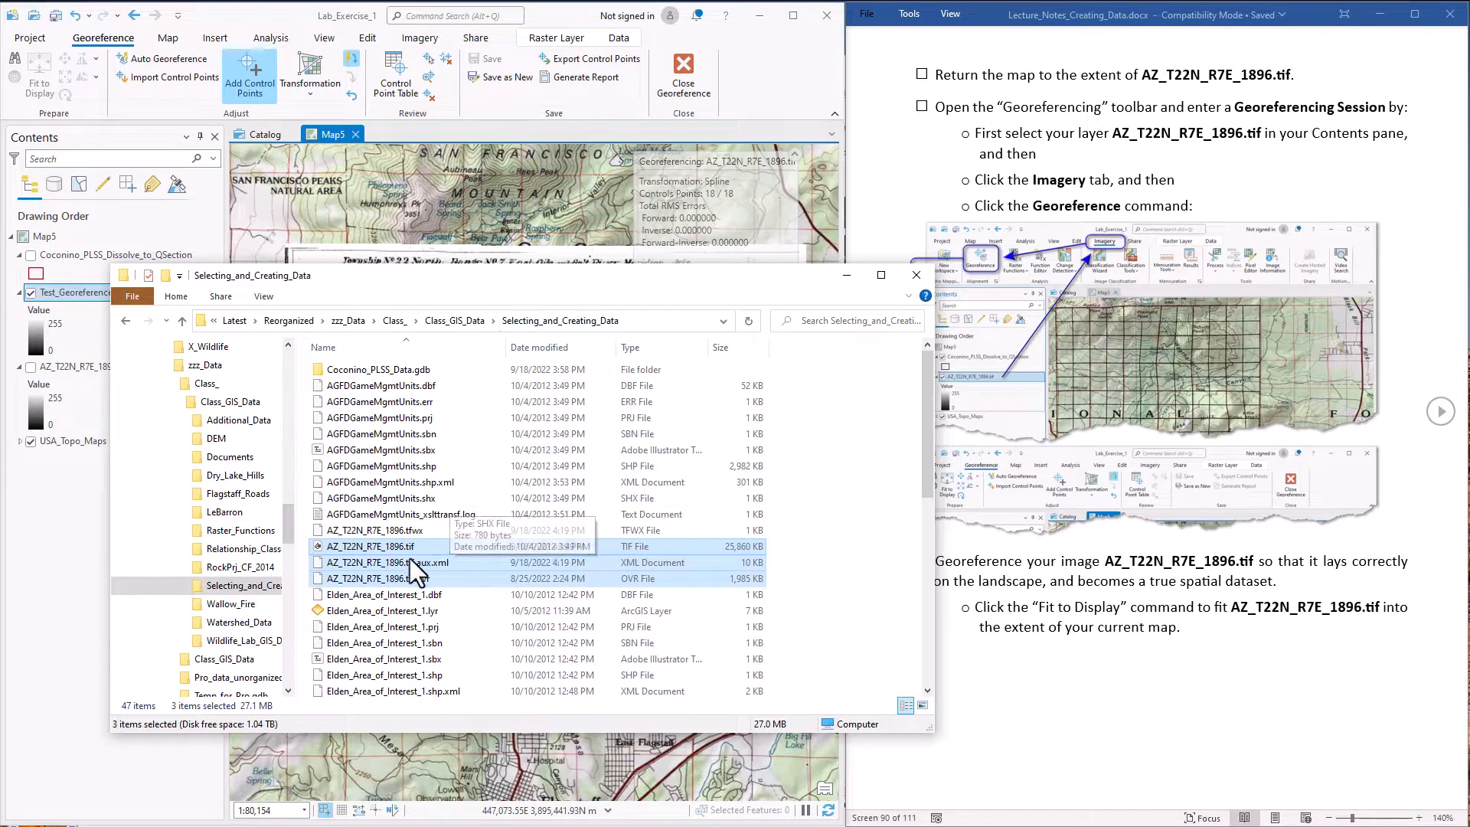
# Look over the AZ_T22N_R7E_1896 files and open AZ_T22N_R7E_1896.tif.aux.xml in Notepad++, reloading its modified contents
pyautogui.click(398, 578)
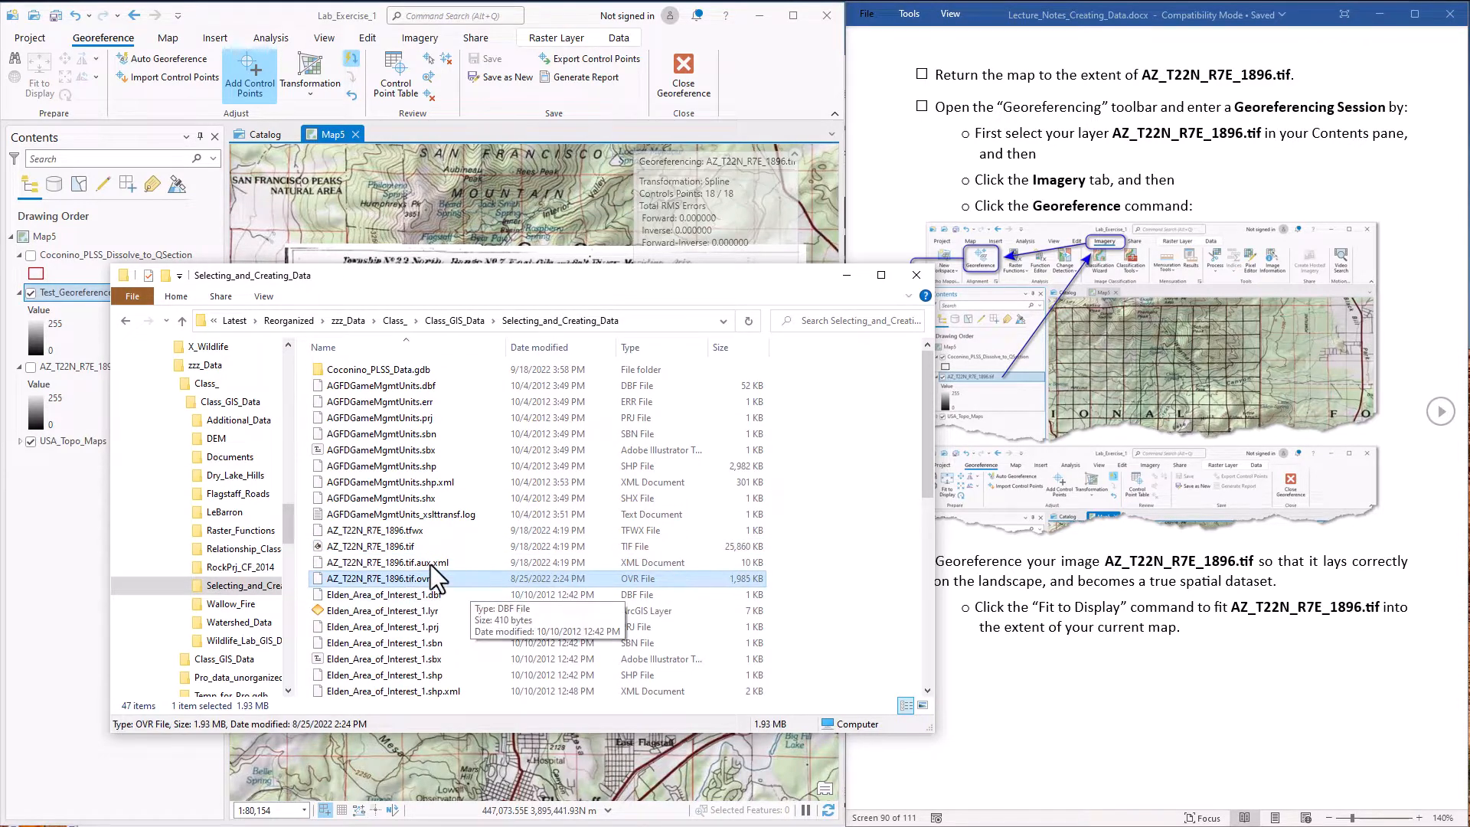
pyautogui.click(393, 547)
pyautogui.click(388, 579)
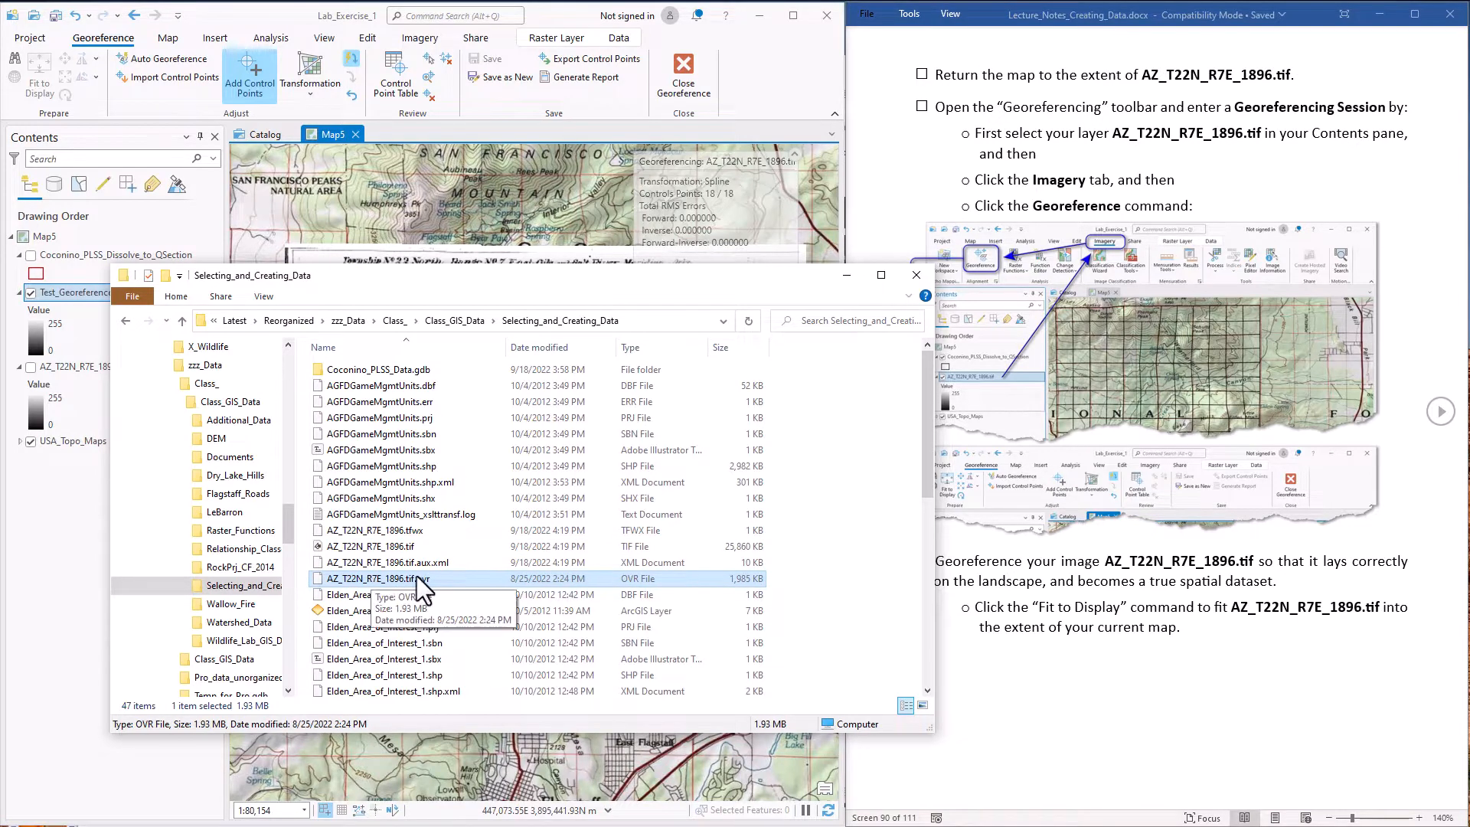
pyautogui.click(402, 563)
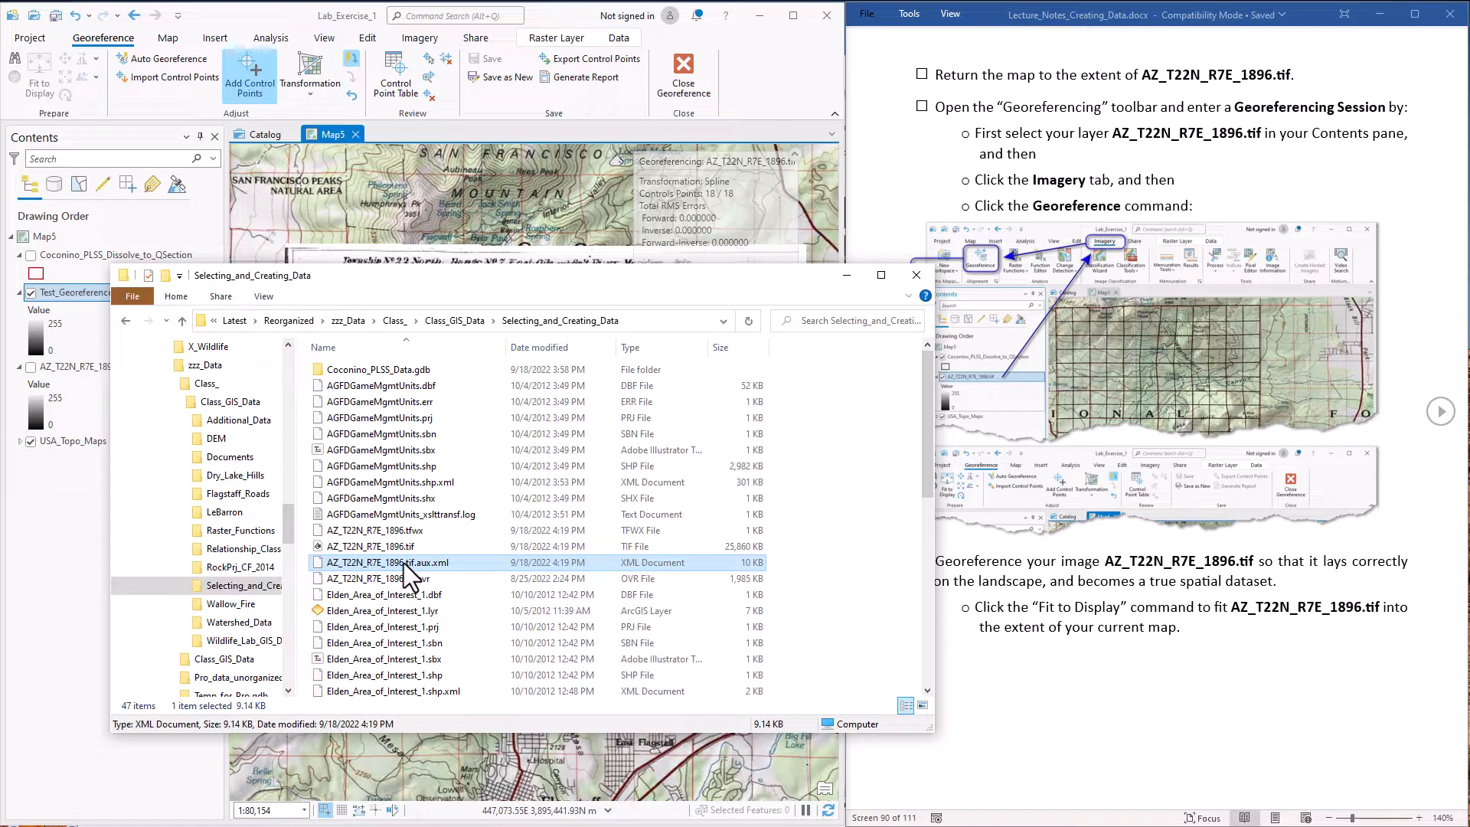
pyautogui.rightClick(403, 563)
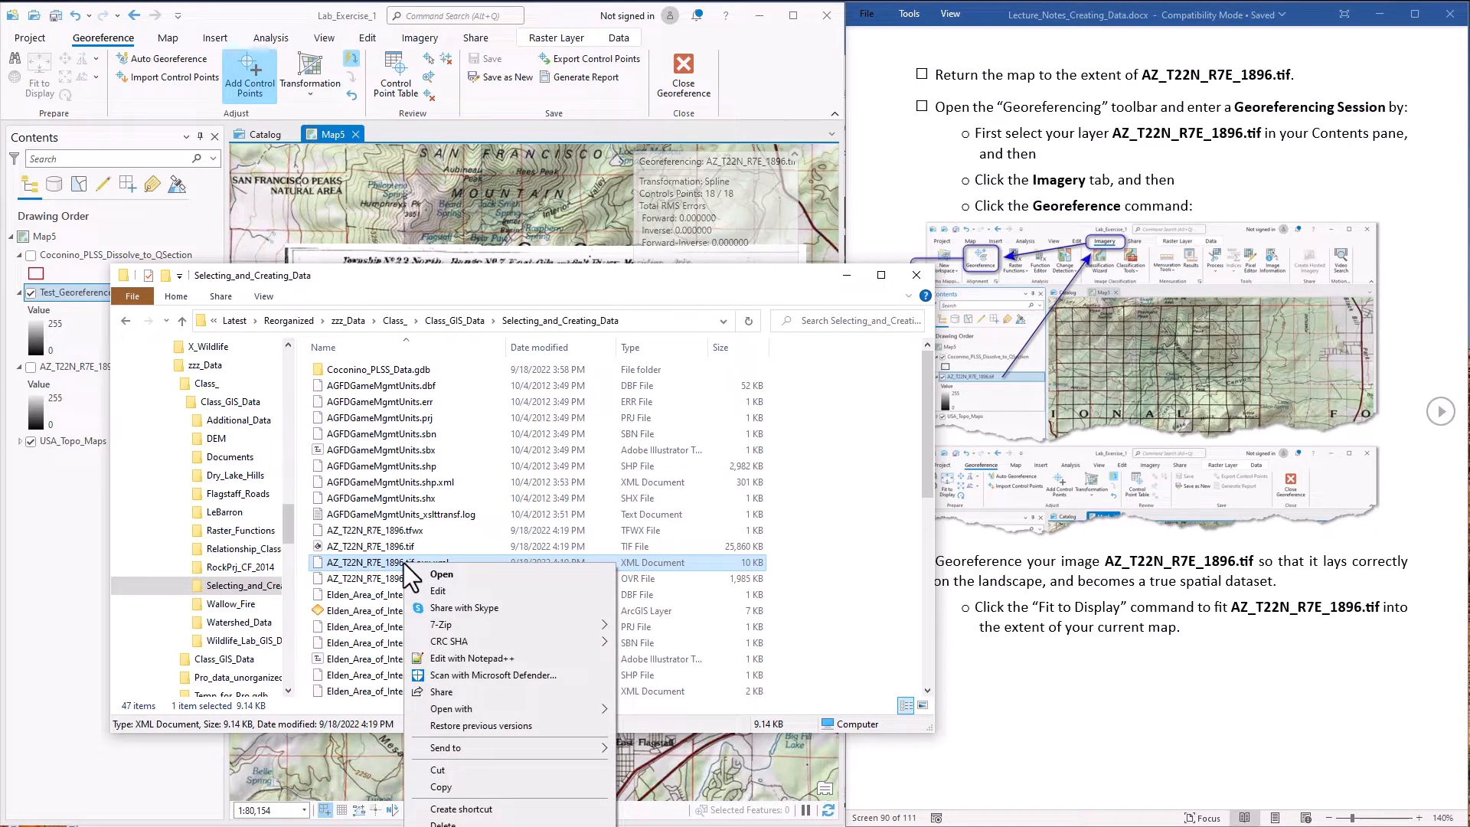
pyautogui.click(458, 659)
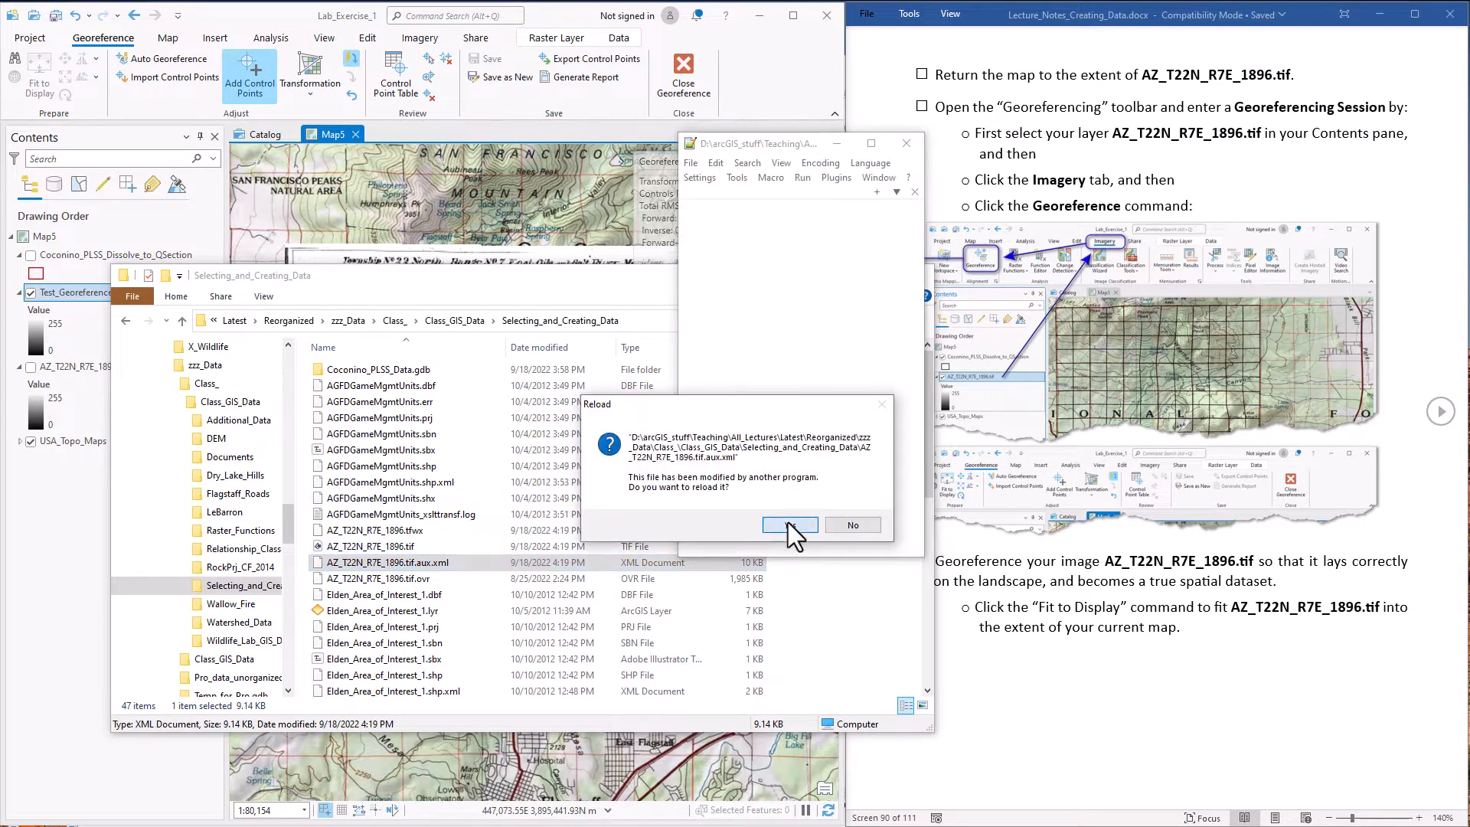
pyautogui.click(788, 522)
# Examine the SourceGCPs section and the rest of the aux.xml file through to its end, and close Notepad++
pyautogui.moveTo(926, 399); pyautogui.dragTo(1103, 399)
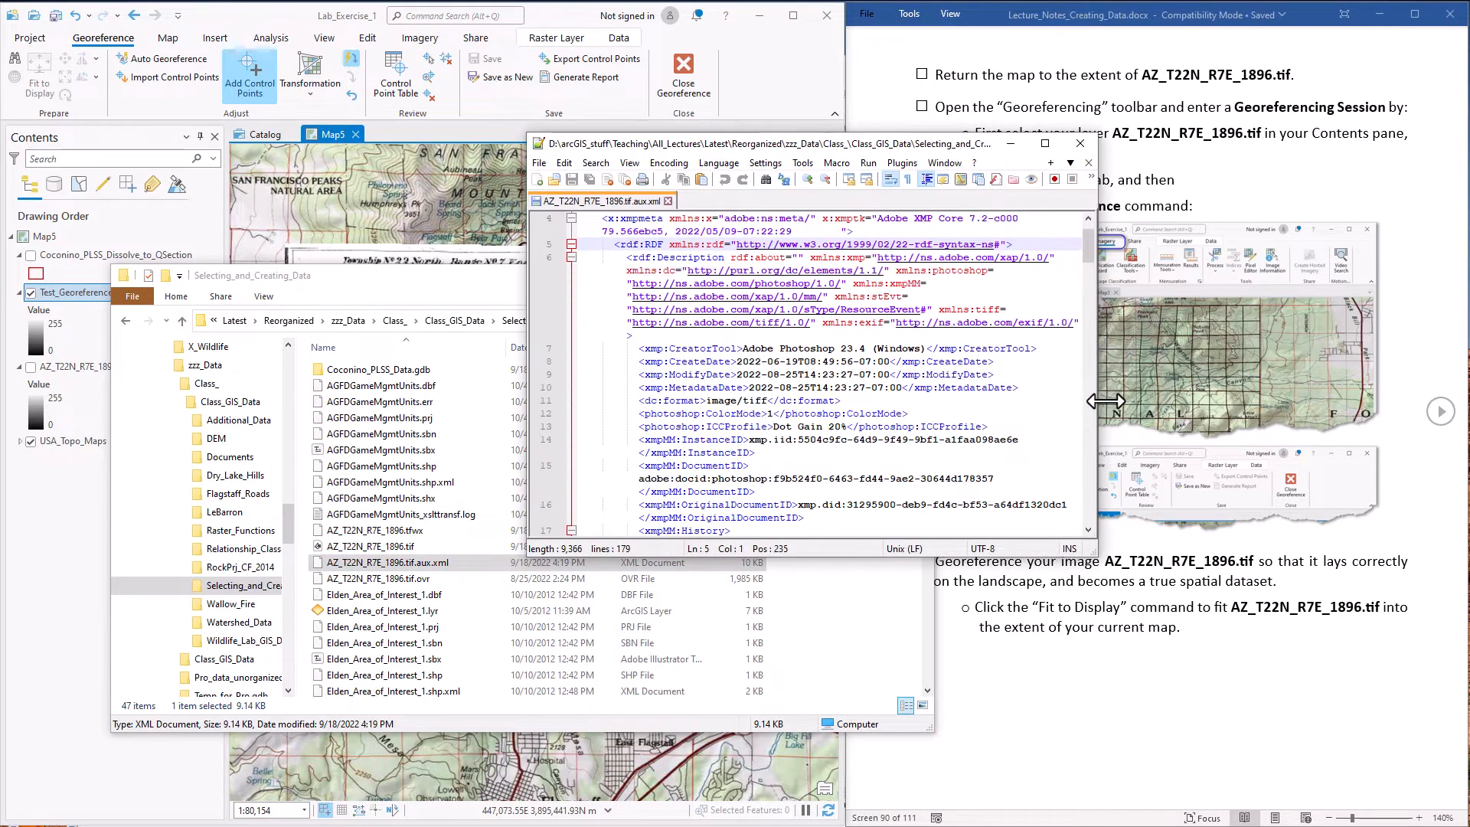
pyautogui.moveTo(1095, 247); pyautogui.dragTo(1104, 370)
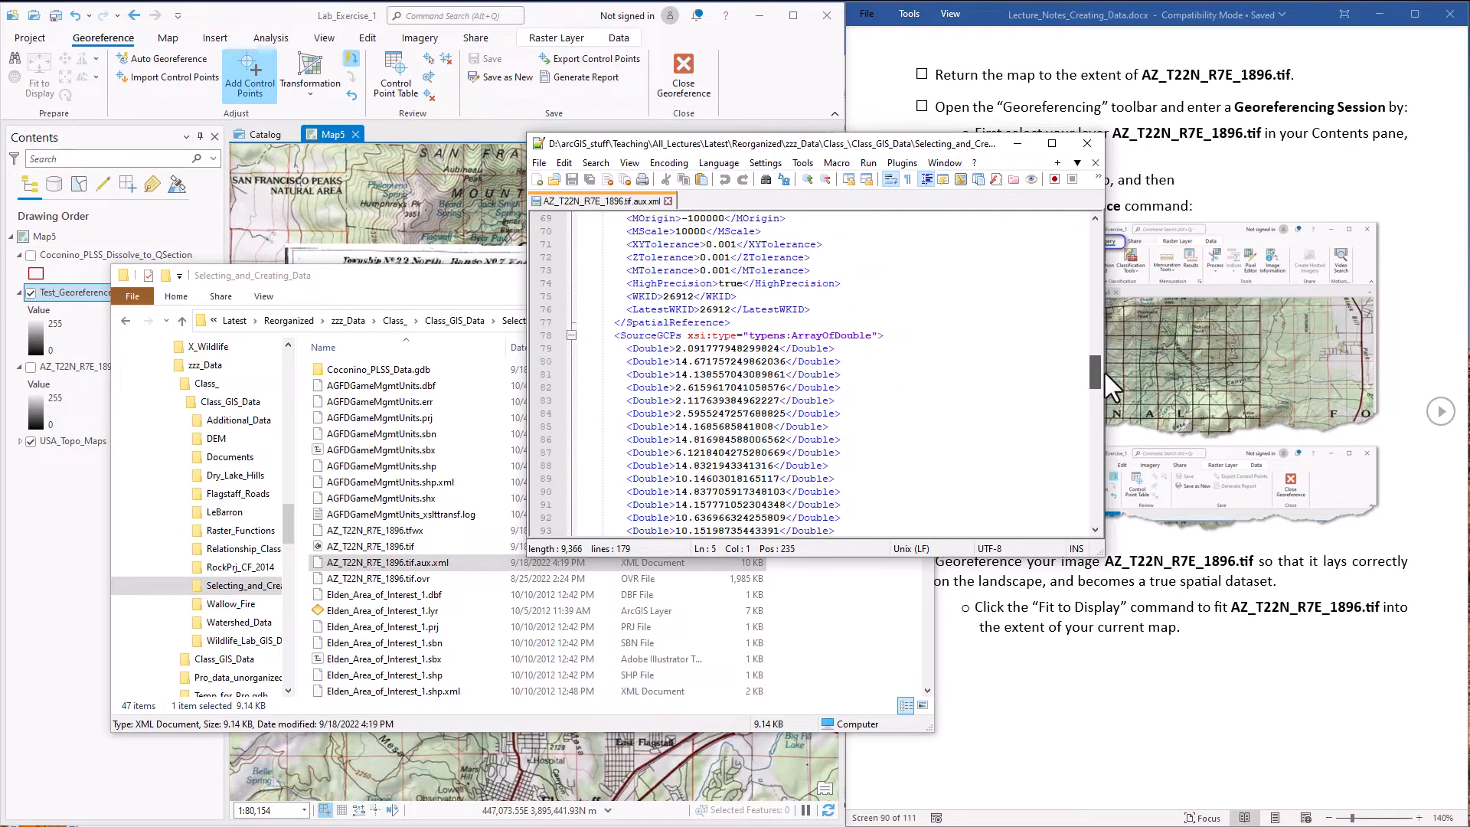
pyautogui.click(660, 336)
pyautogui.moveTo(660, 337); pyautogui.dragTo(677, 337)
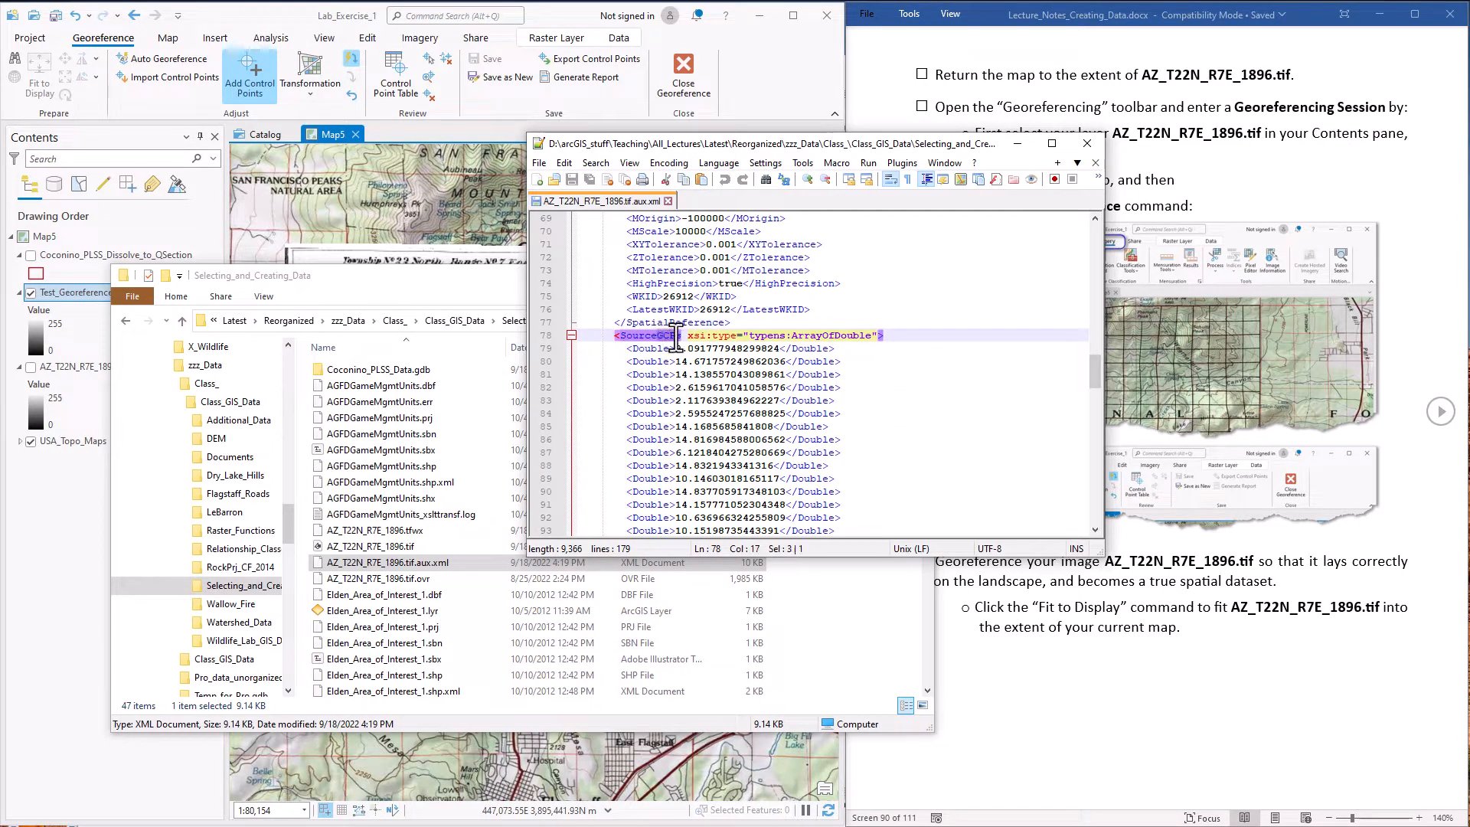
pyautogui.click(1034, 361)
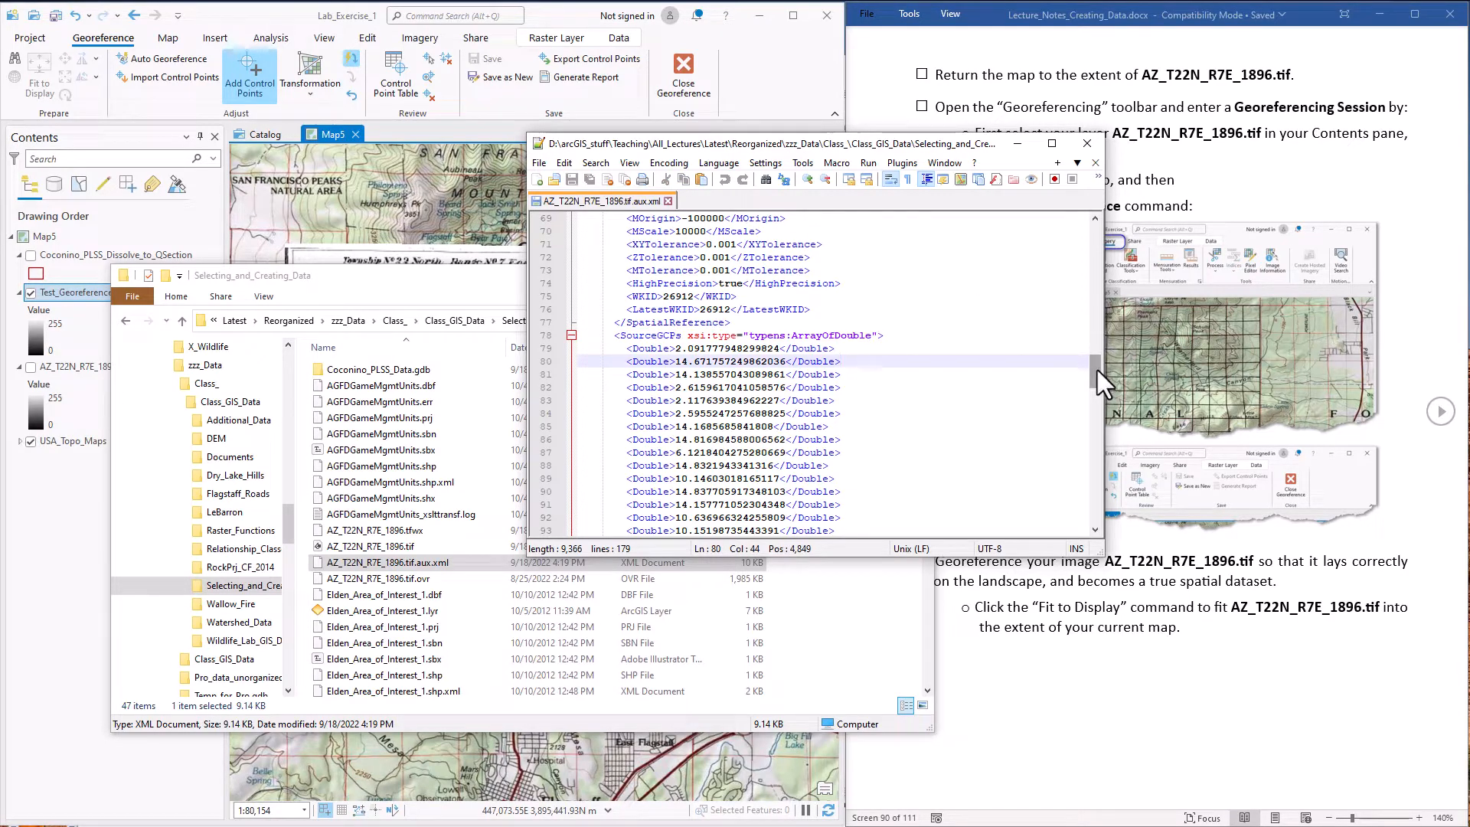
pyautogui.moveTo(1097, 370)
pyautogui.mouseDown()
pyautogui.moveTo(1093, 351)
pyautogui.moveTo(1100, 508)
pyautogui.mouseUp()
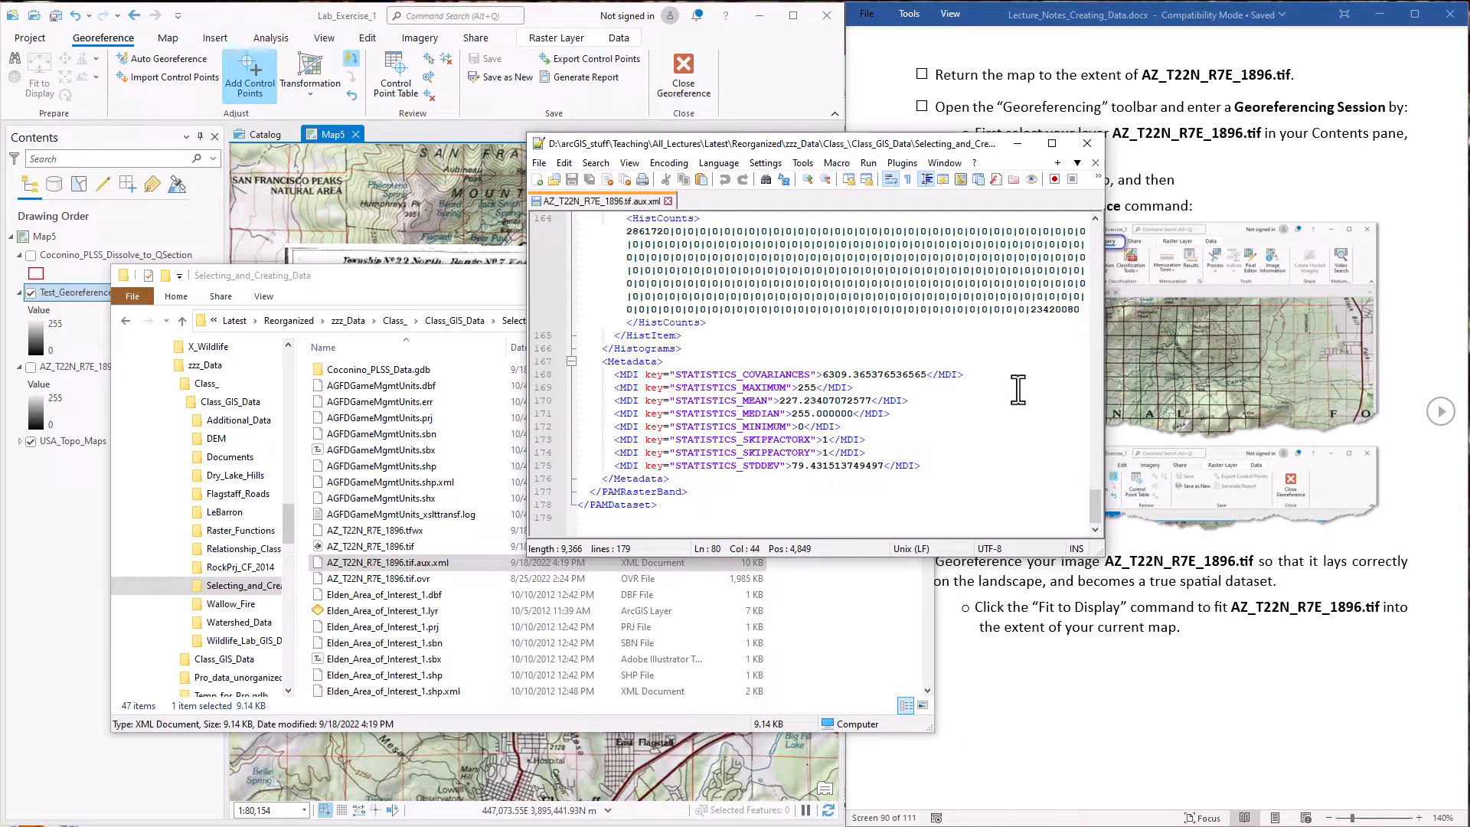
pyautogui.click(1087, 144)
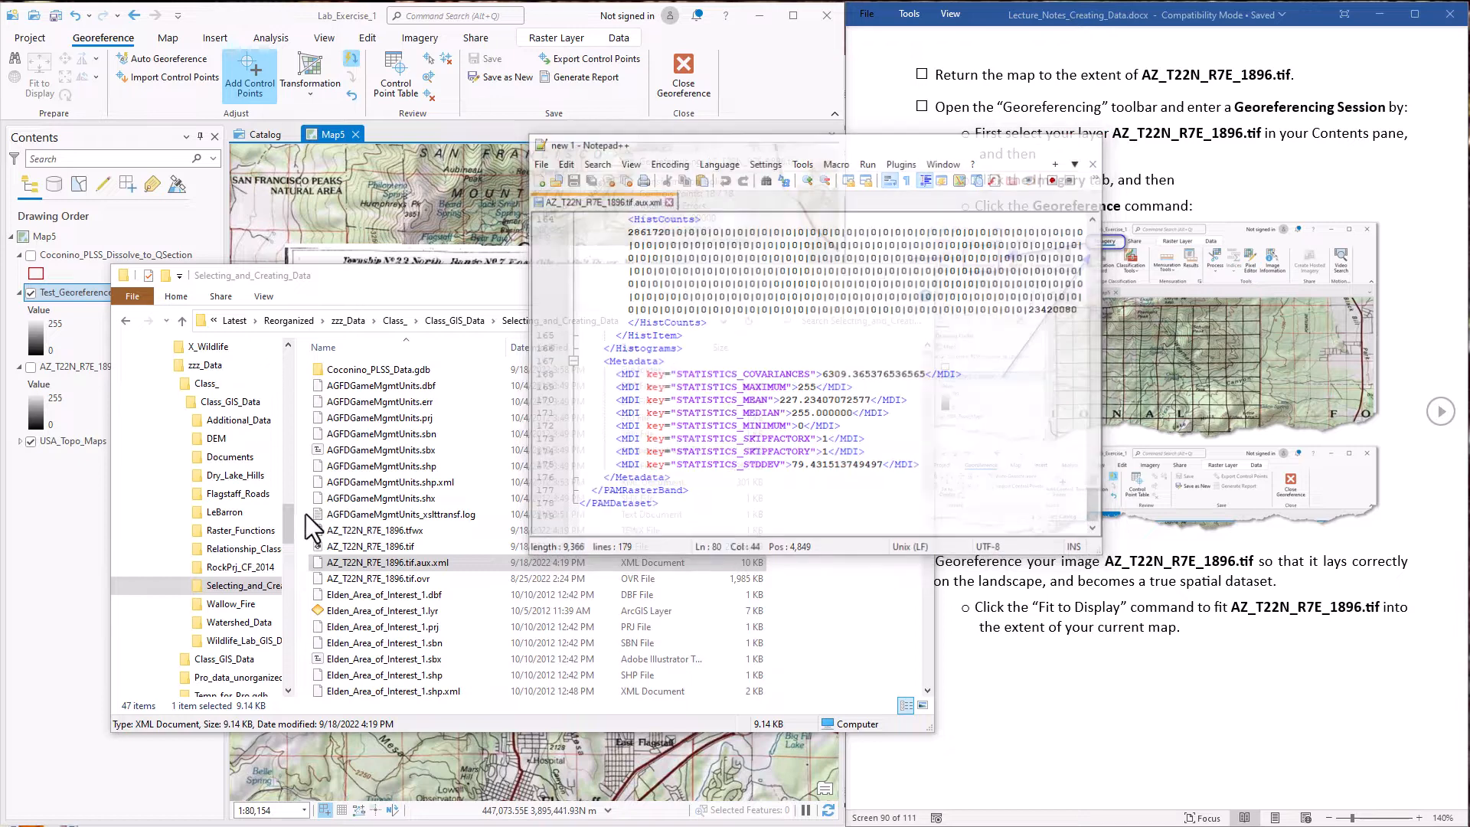
# View the contents of the world file AZ_T22N_R7E_1896.tfwx in Notepad++ and close it
pyautogui.click(401, 529)
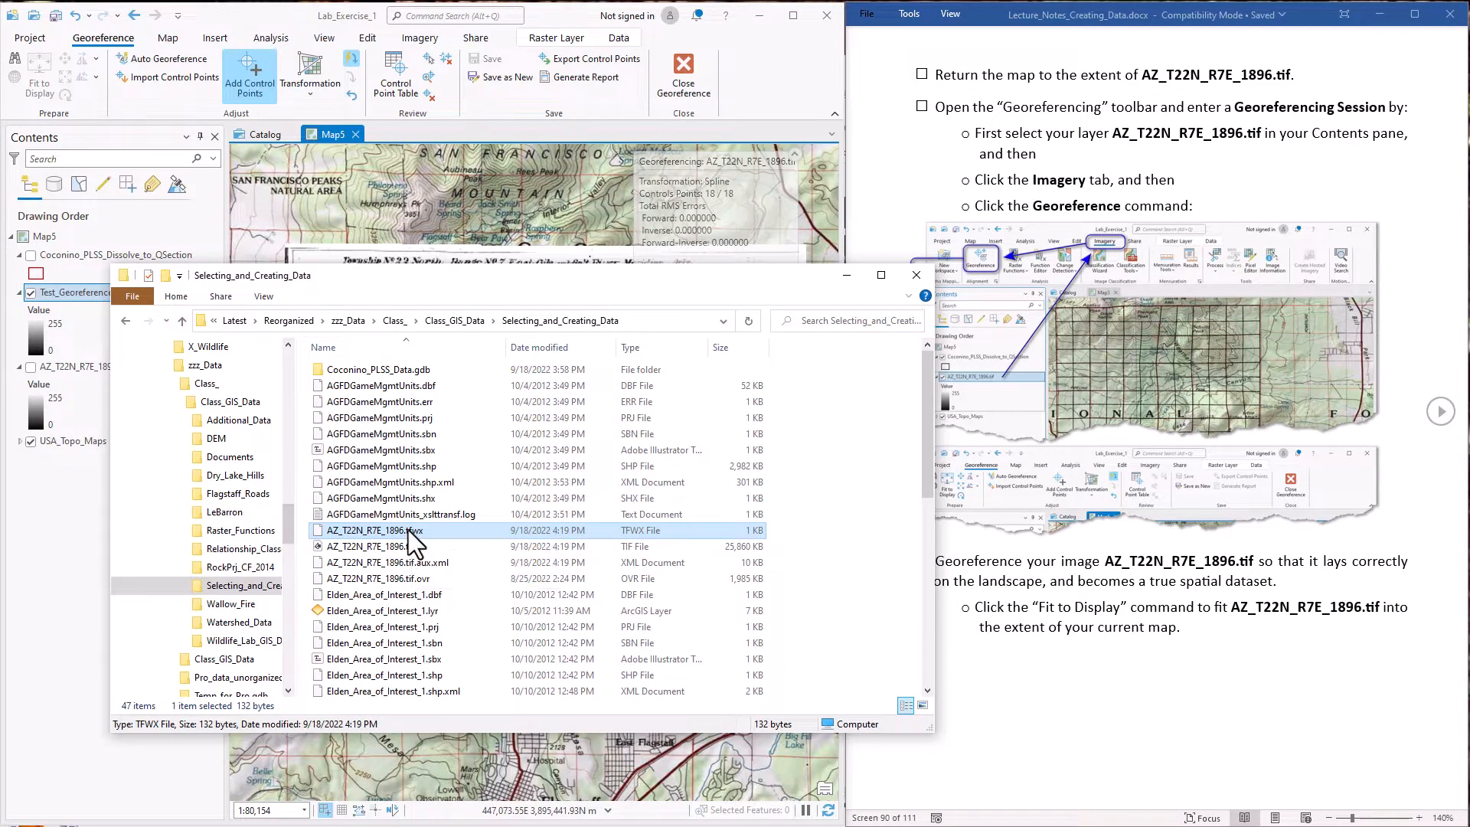
pyautogui.rightClick(407, 530)
pyautogui.click(483, 608)
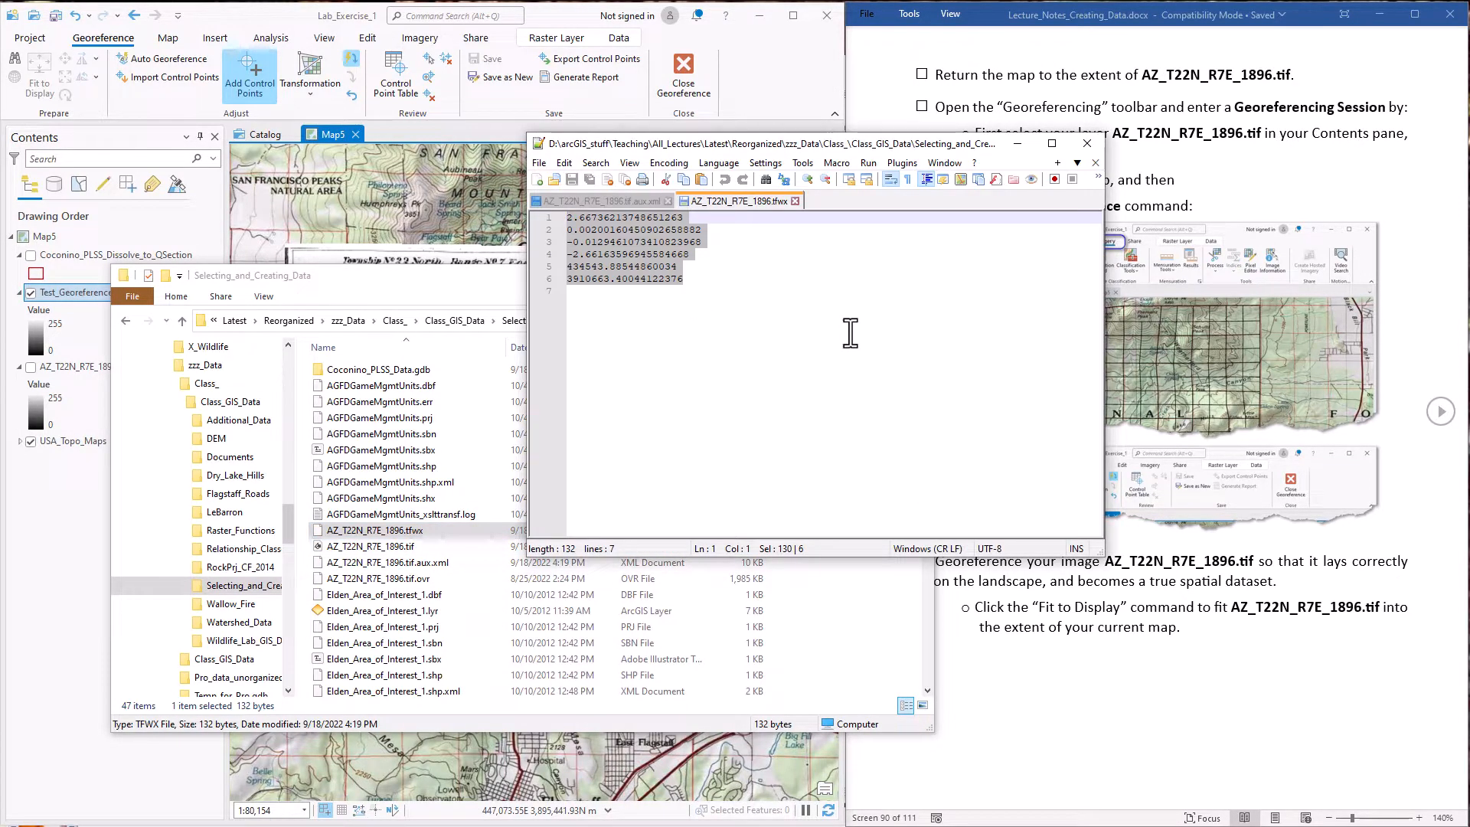
pyautogui.click(1087, 143)
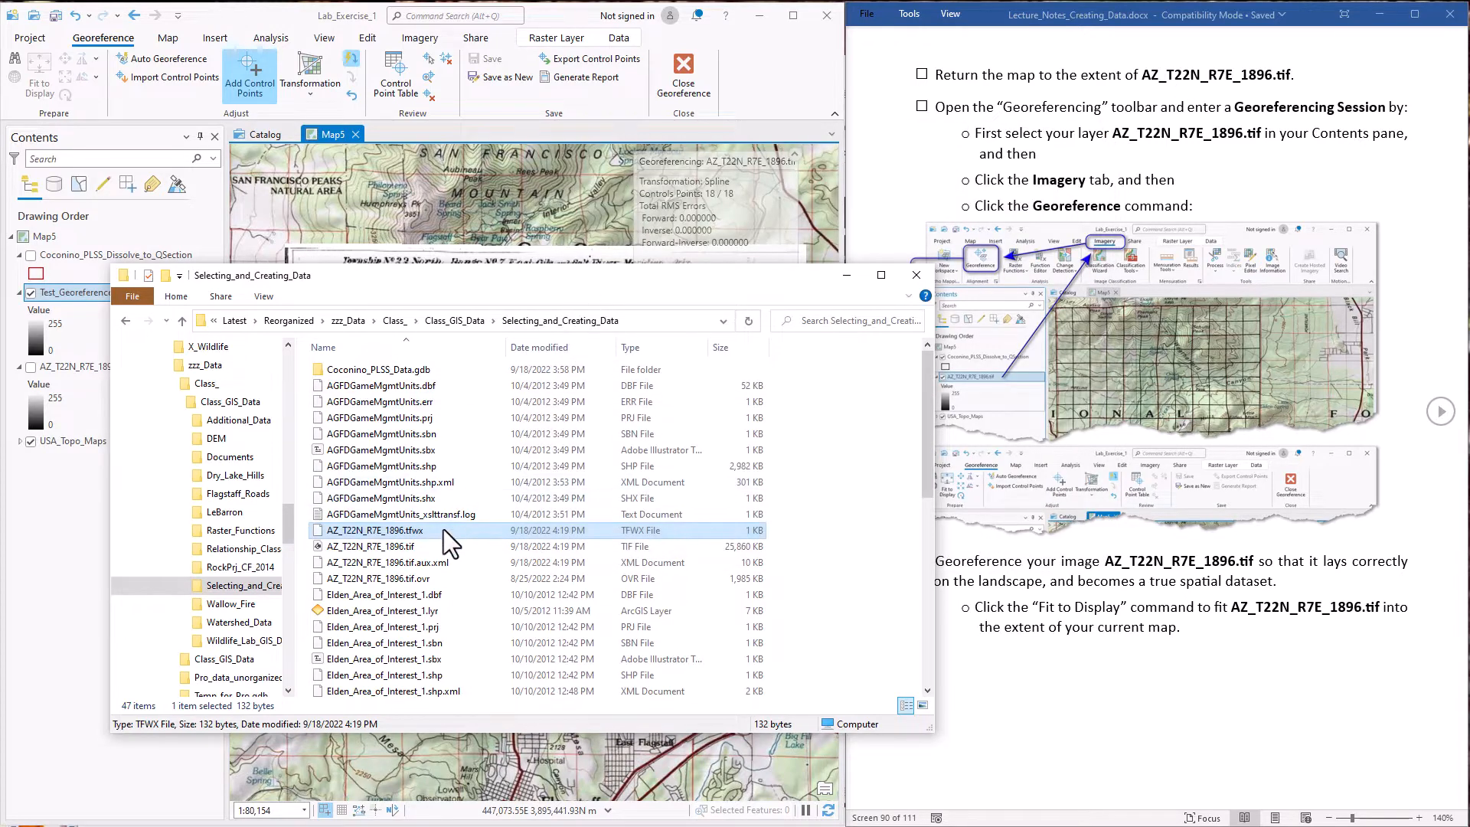
# Close the File Explorer window and end the georeferencing session of AZ_T22N_R7E_1896.tif in ArcGIS Pro
pyautogui.click(421, 548)
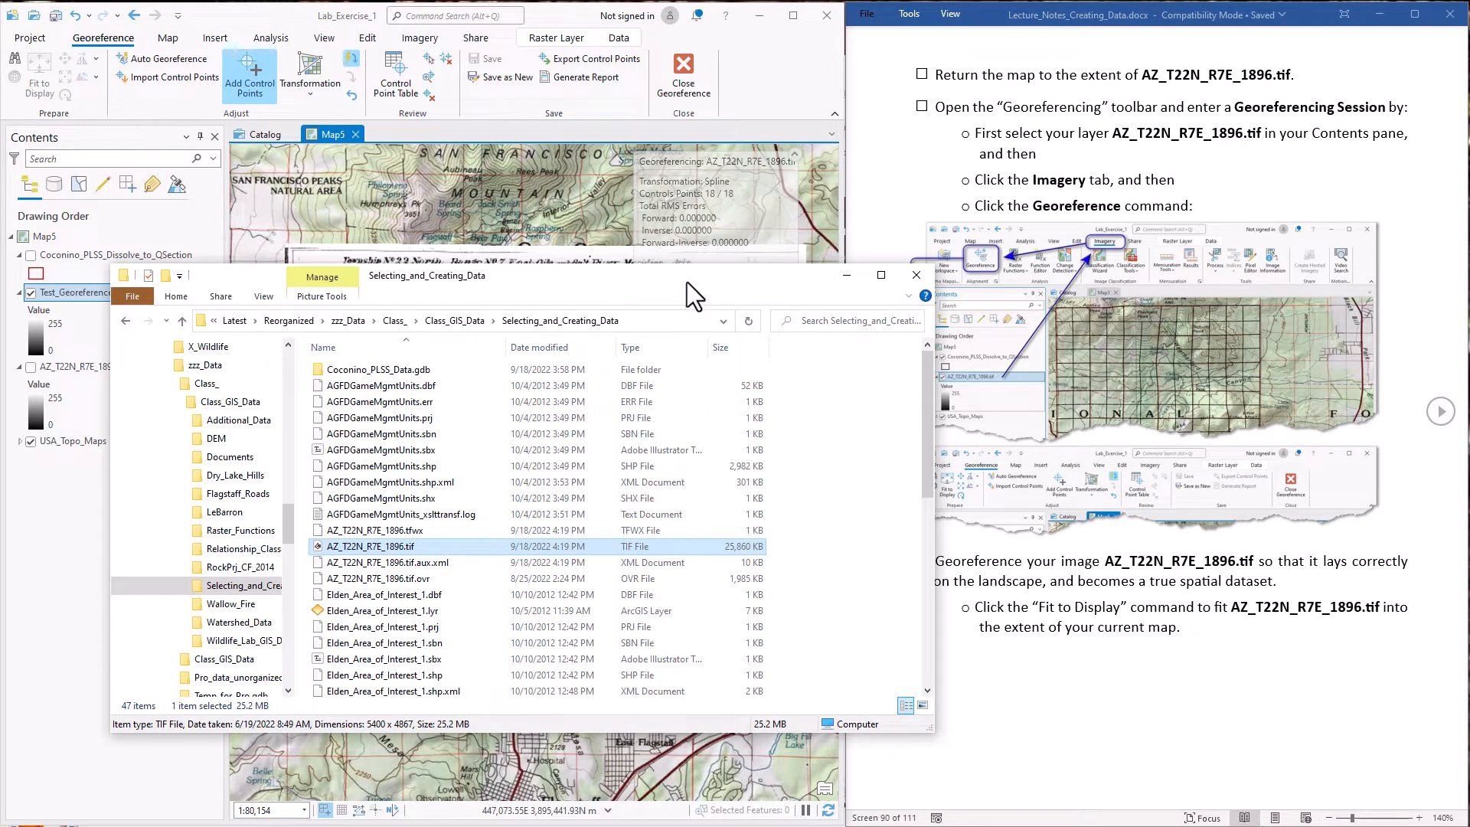
pyautogui.click(926, 273)
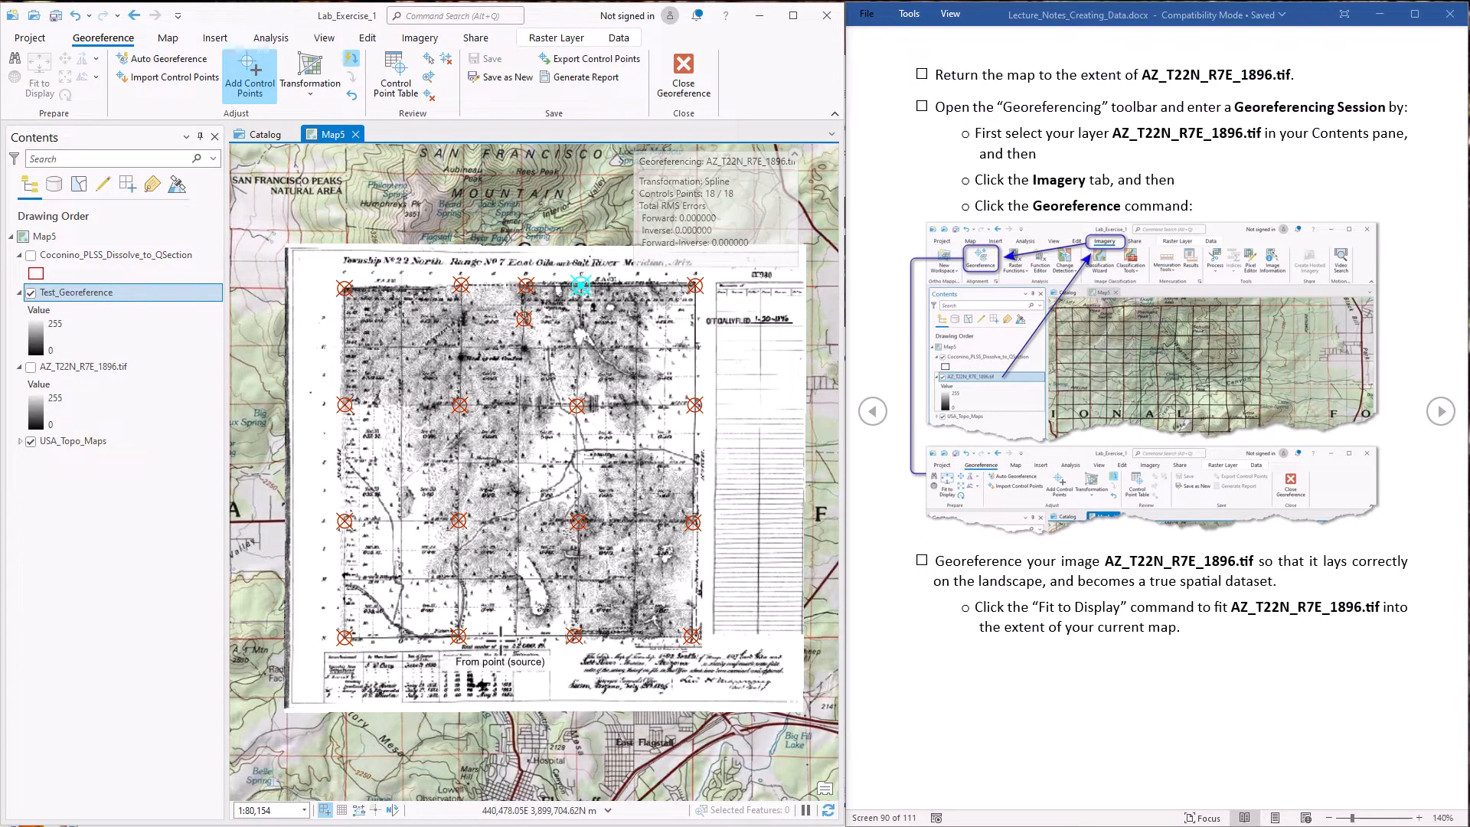
pyautogui.click(154, 360)
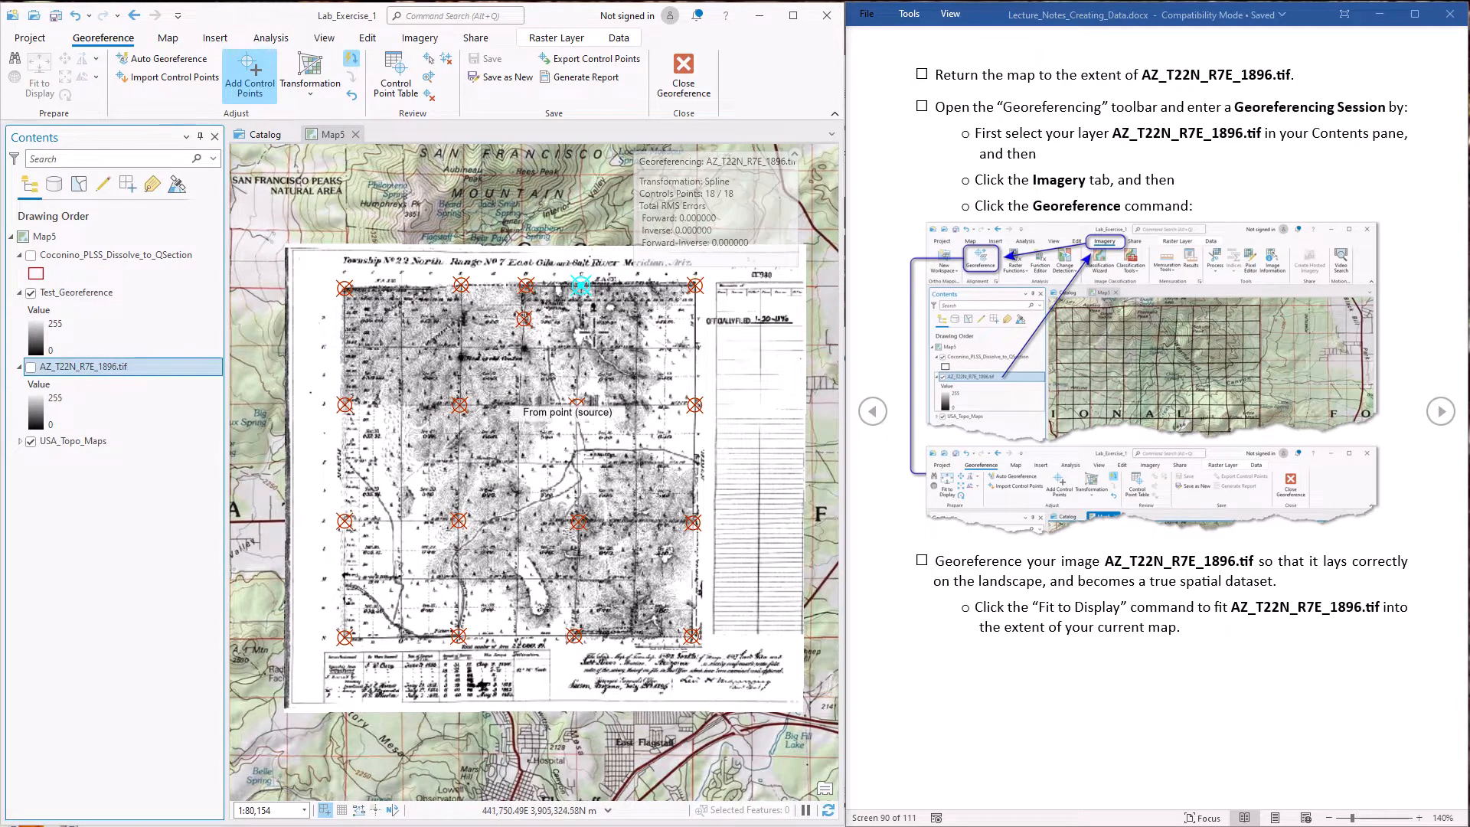
pyautogui.click(681, 77)
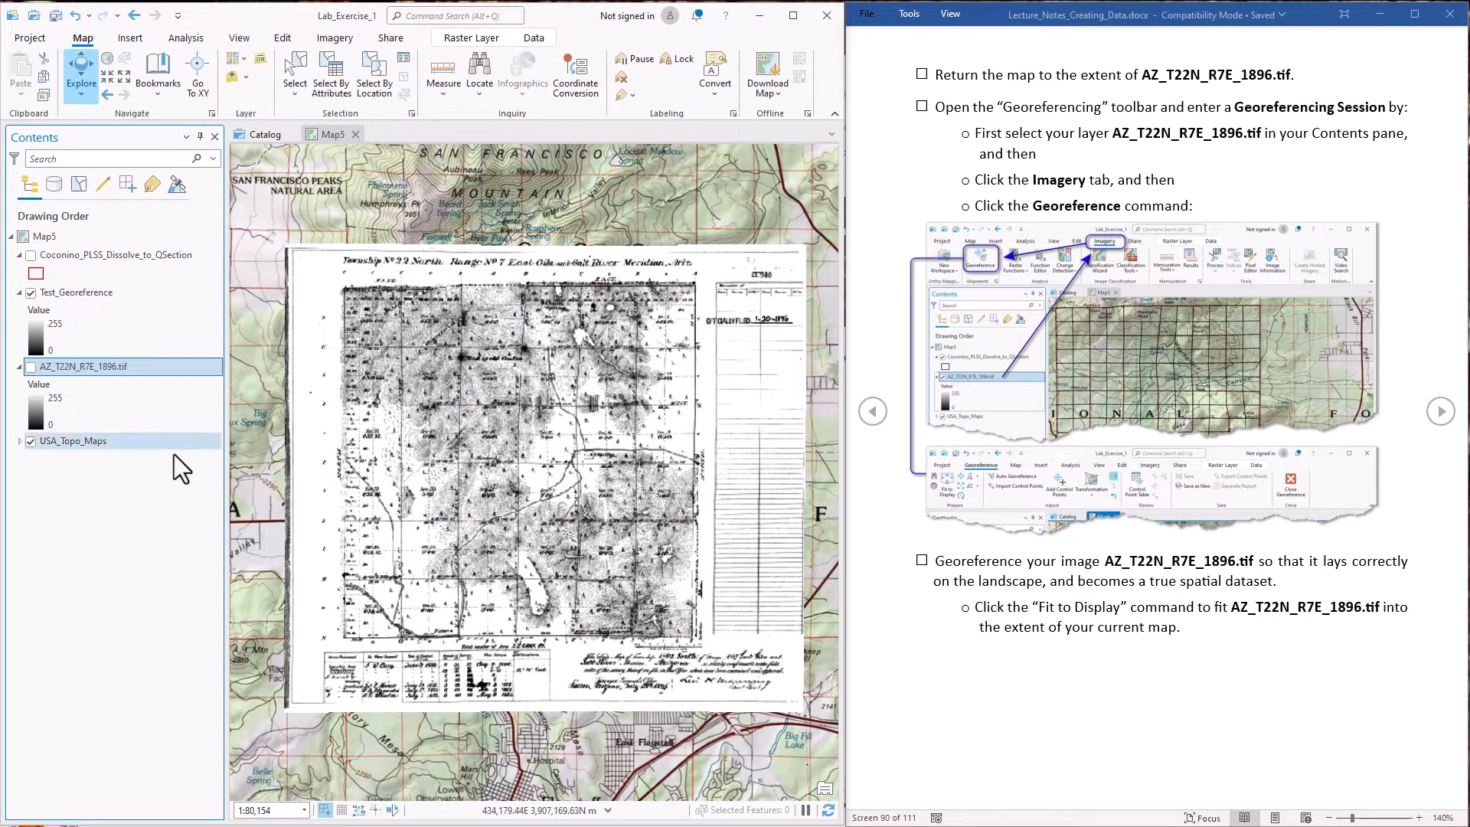
# Set the Test_Georeference layer's transparency to 42.2% and compare the raster with the underlying topo map
pyautogui.scroll(5, 464, 479)
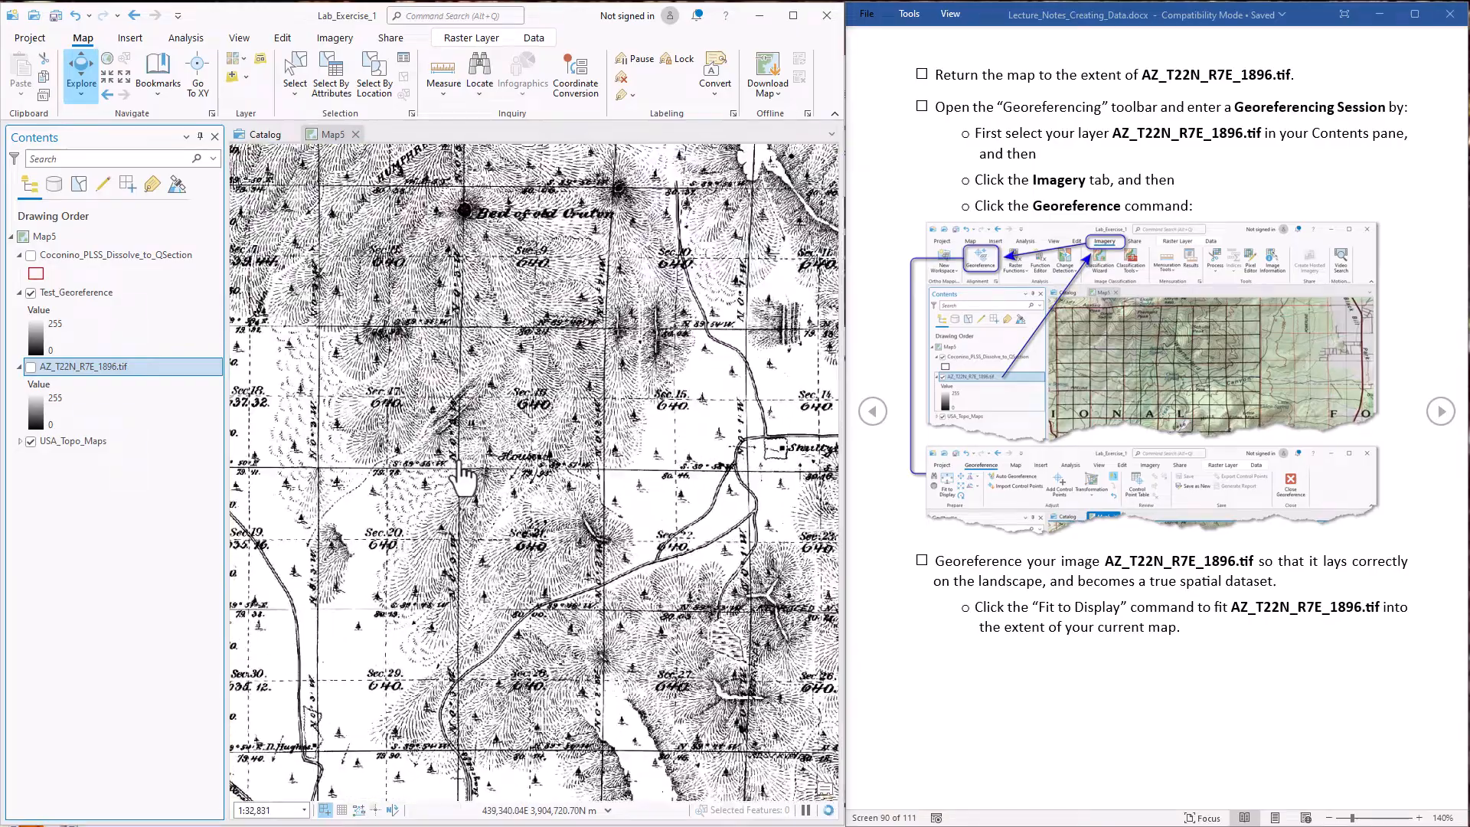
pyautogui.scroll(-5, 464, 479)
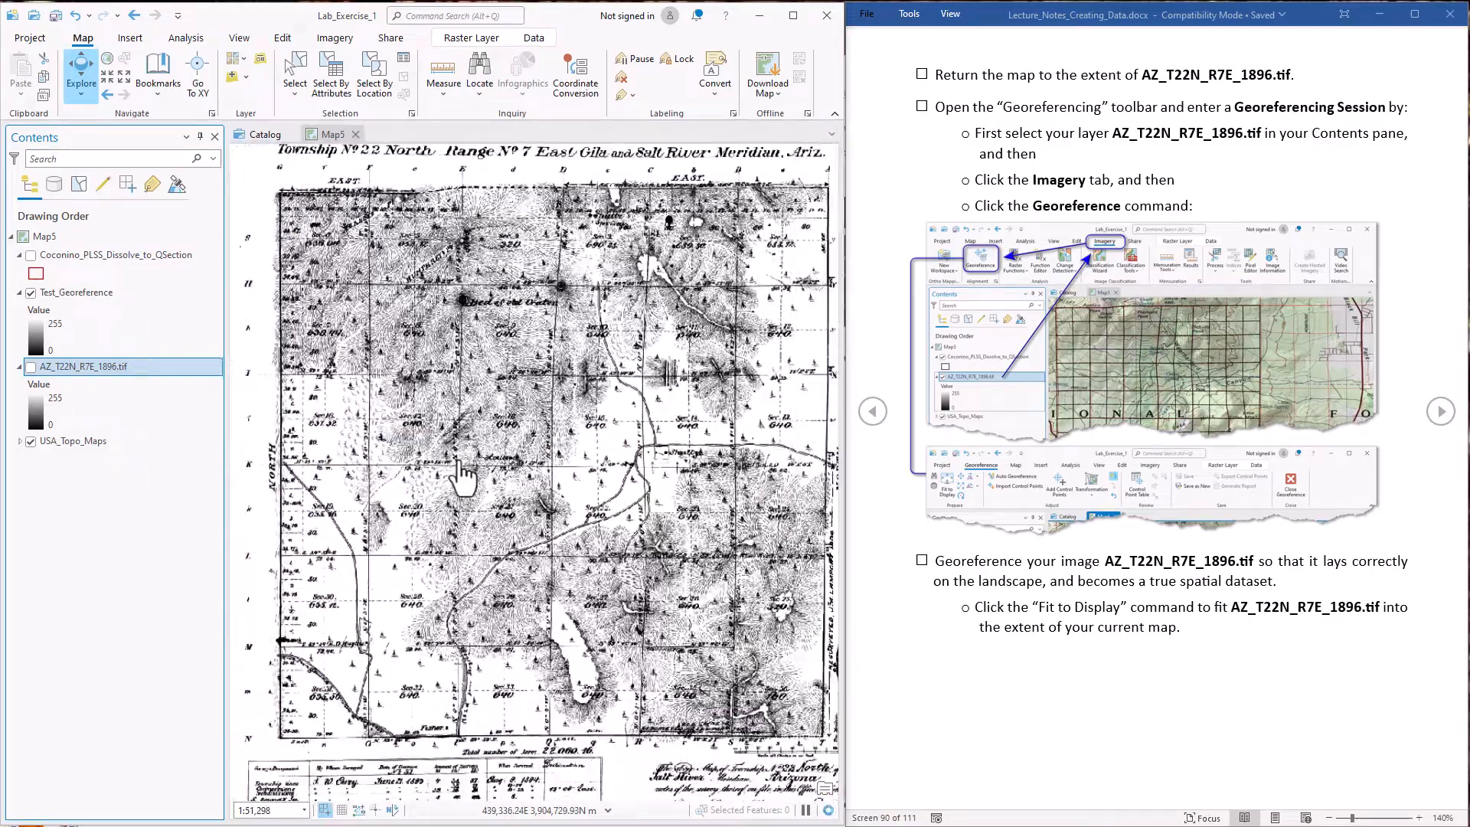
pyautogui.click(65, 293)
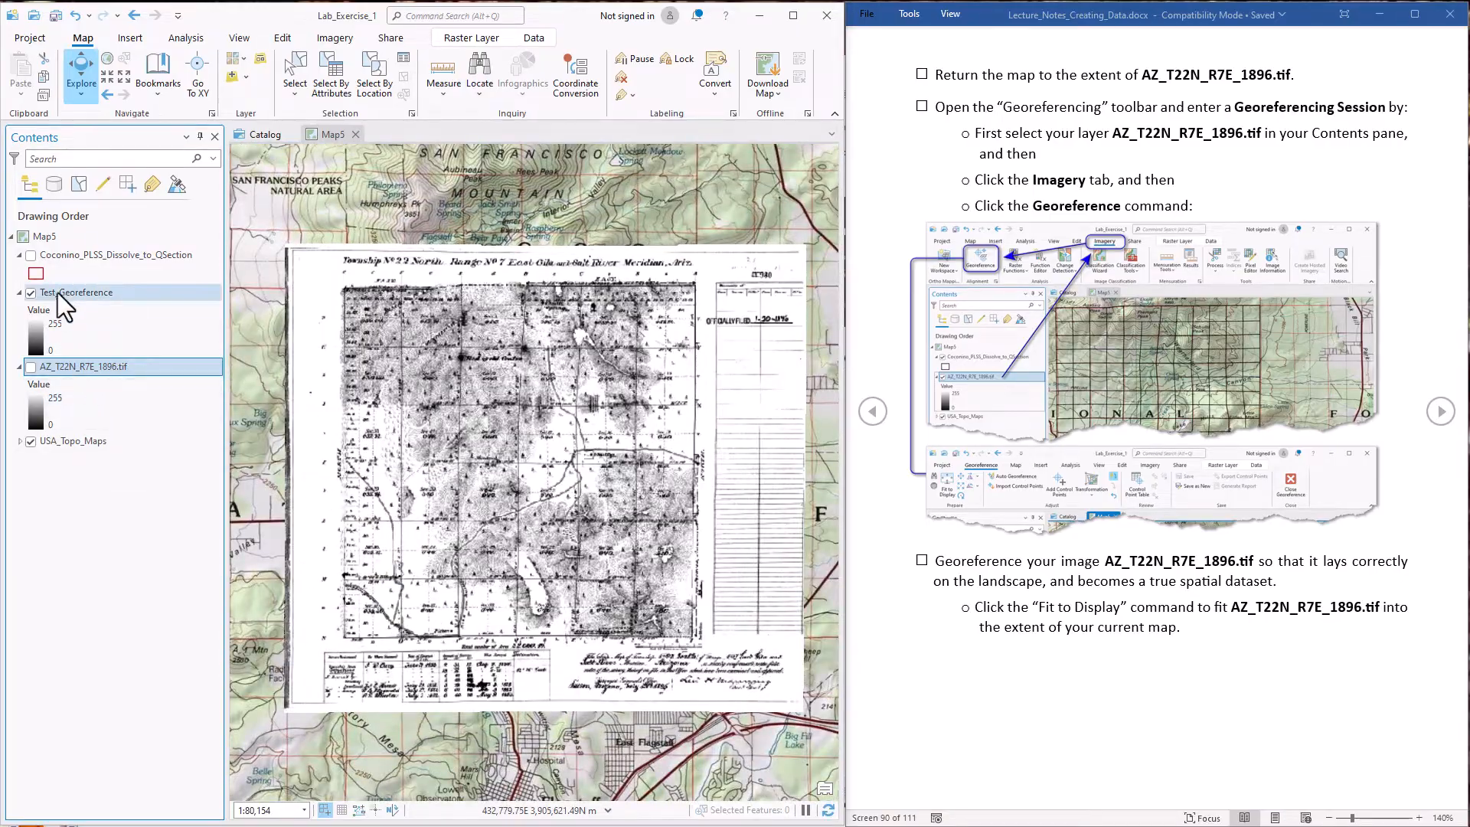
pyautogui.click(31, 293)
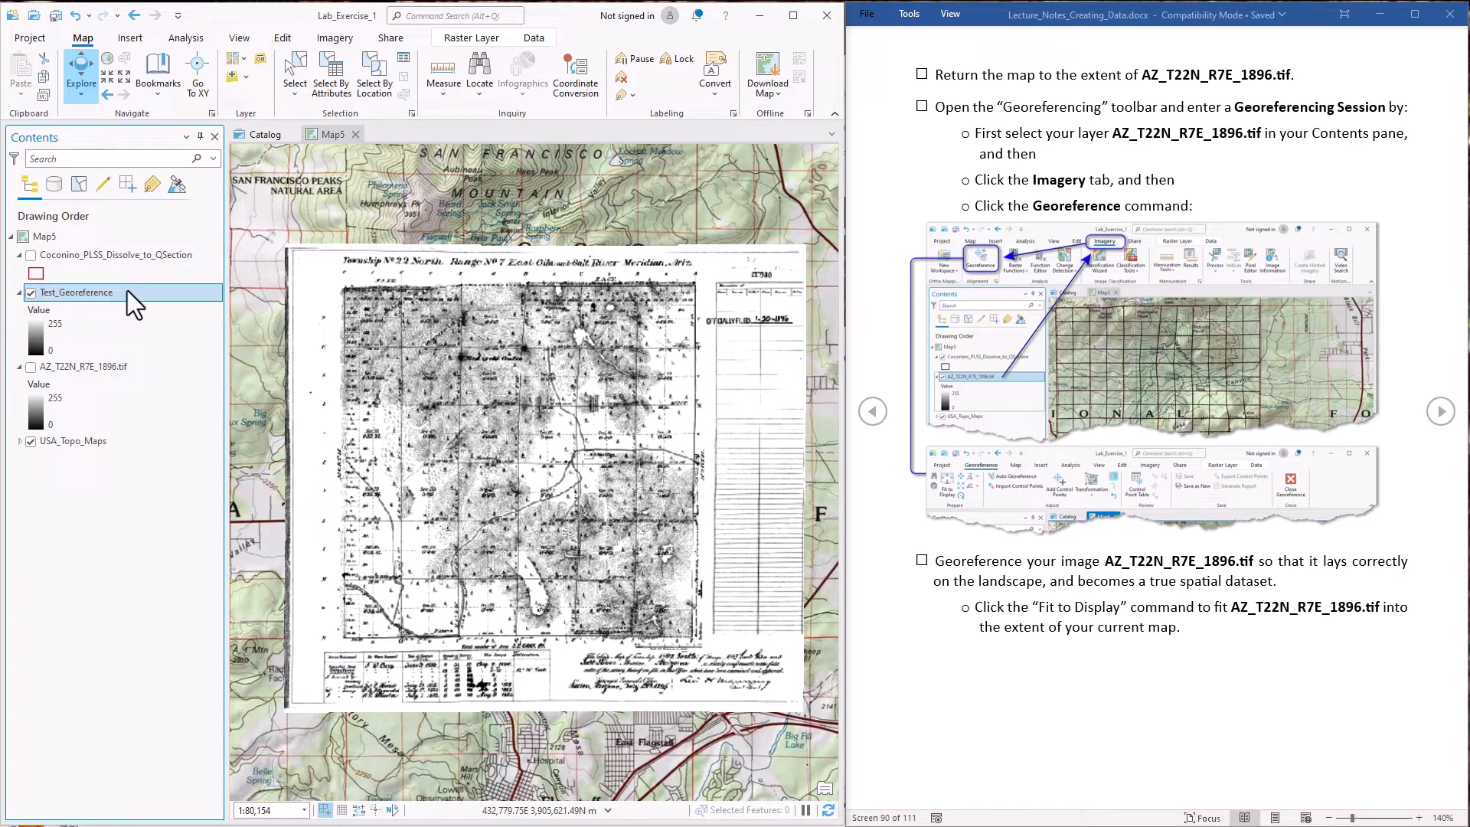
pyautogui.click(470, 37)
pyautogui.click(330, 59)
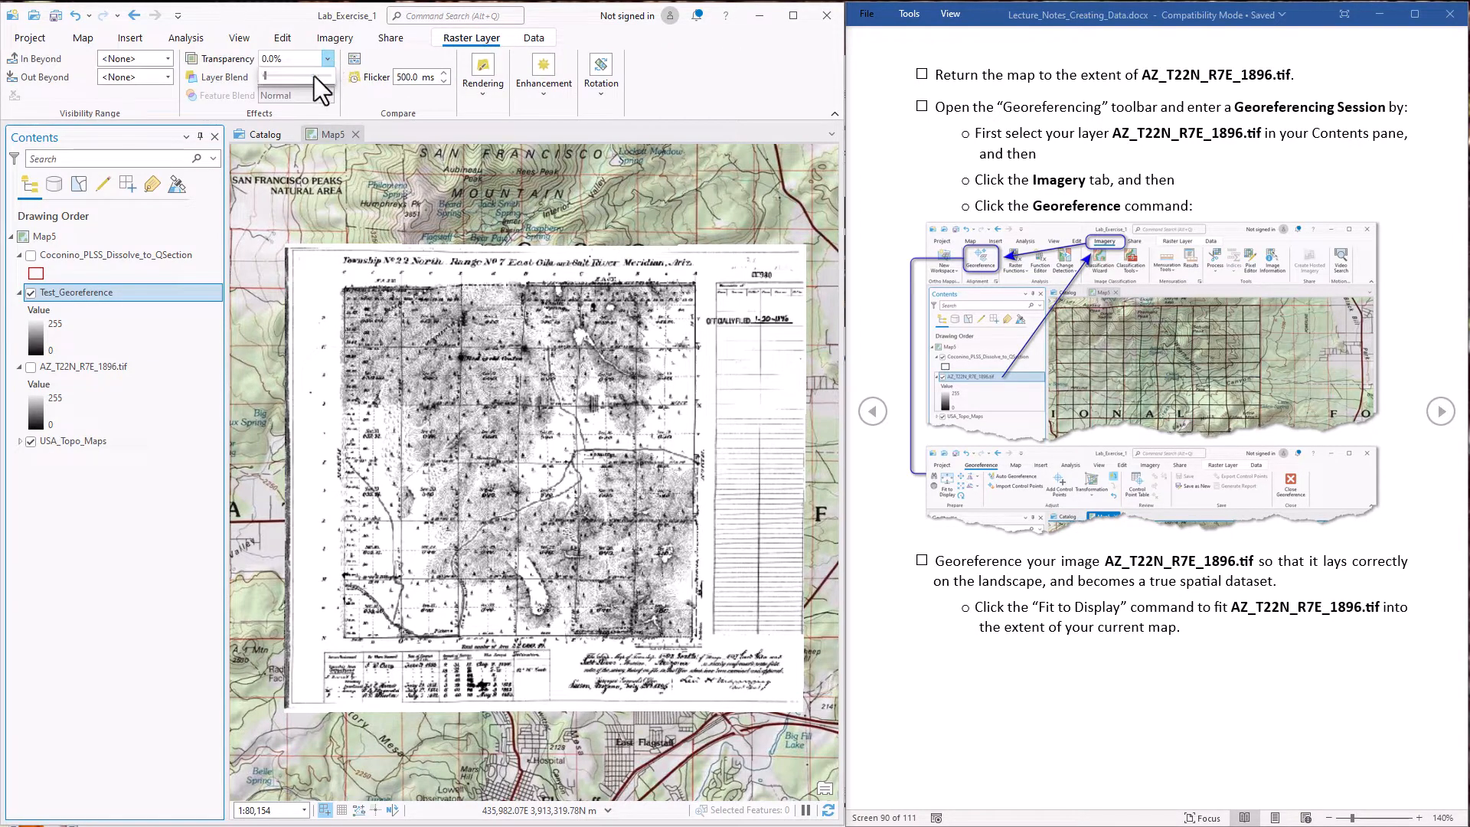
pyautogui.moveTo(268, 75)
pyautogui.mouseDown()
pyautogui.moveTo(317, 75)
pyautogui.moveTo(290, 76)
pyautogui.mouseUp()
pyautogui.scroll(10, 501, 292)
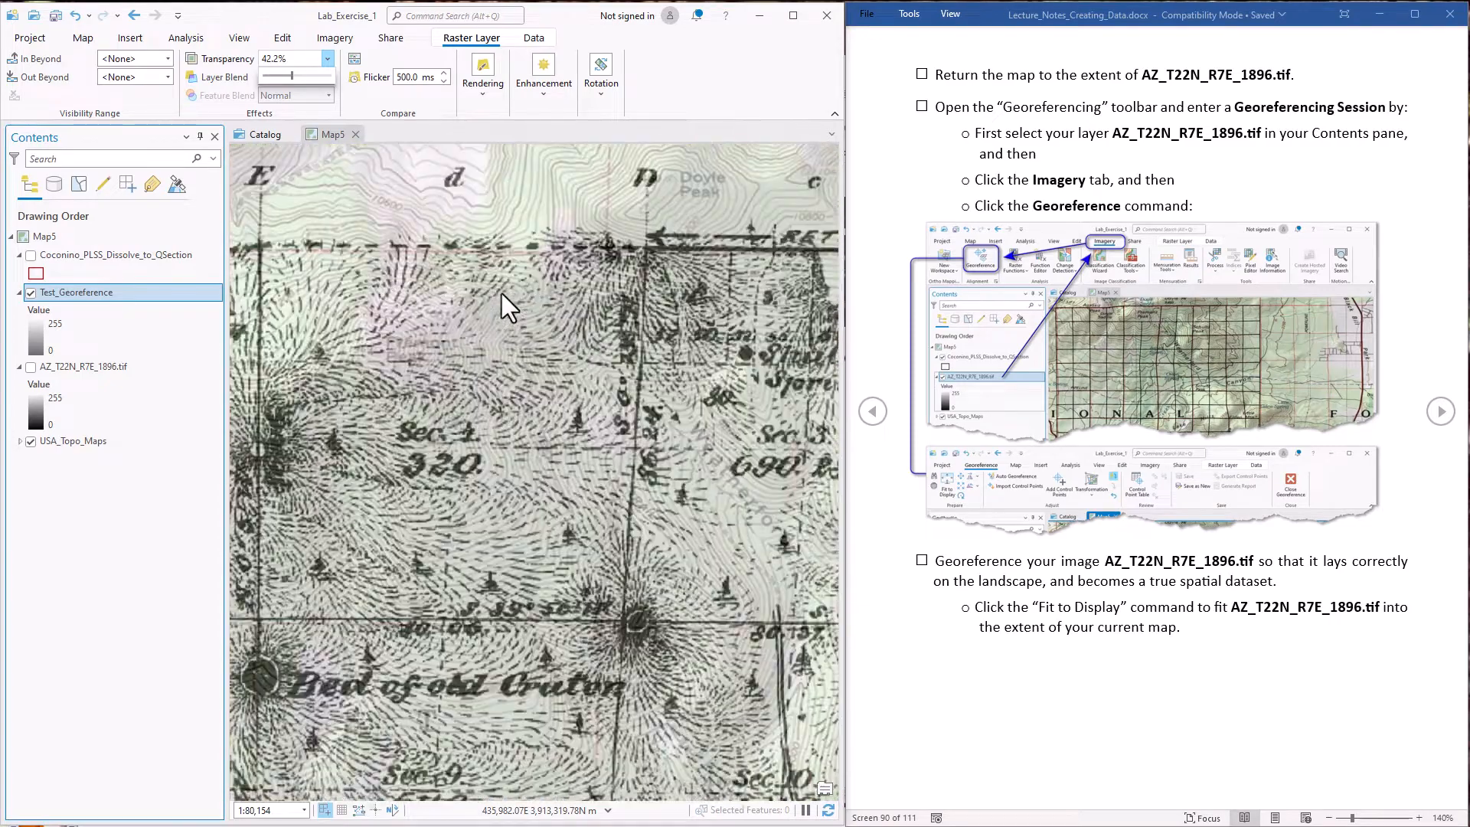
pyautogui.scroll(-4, 594, 380)
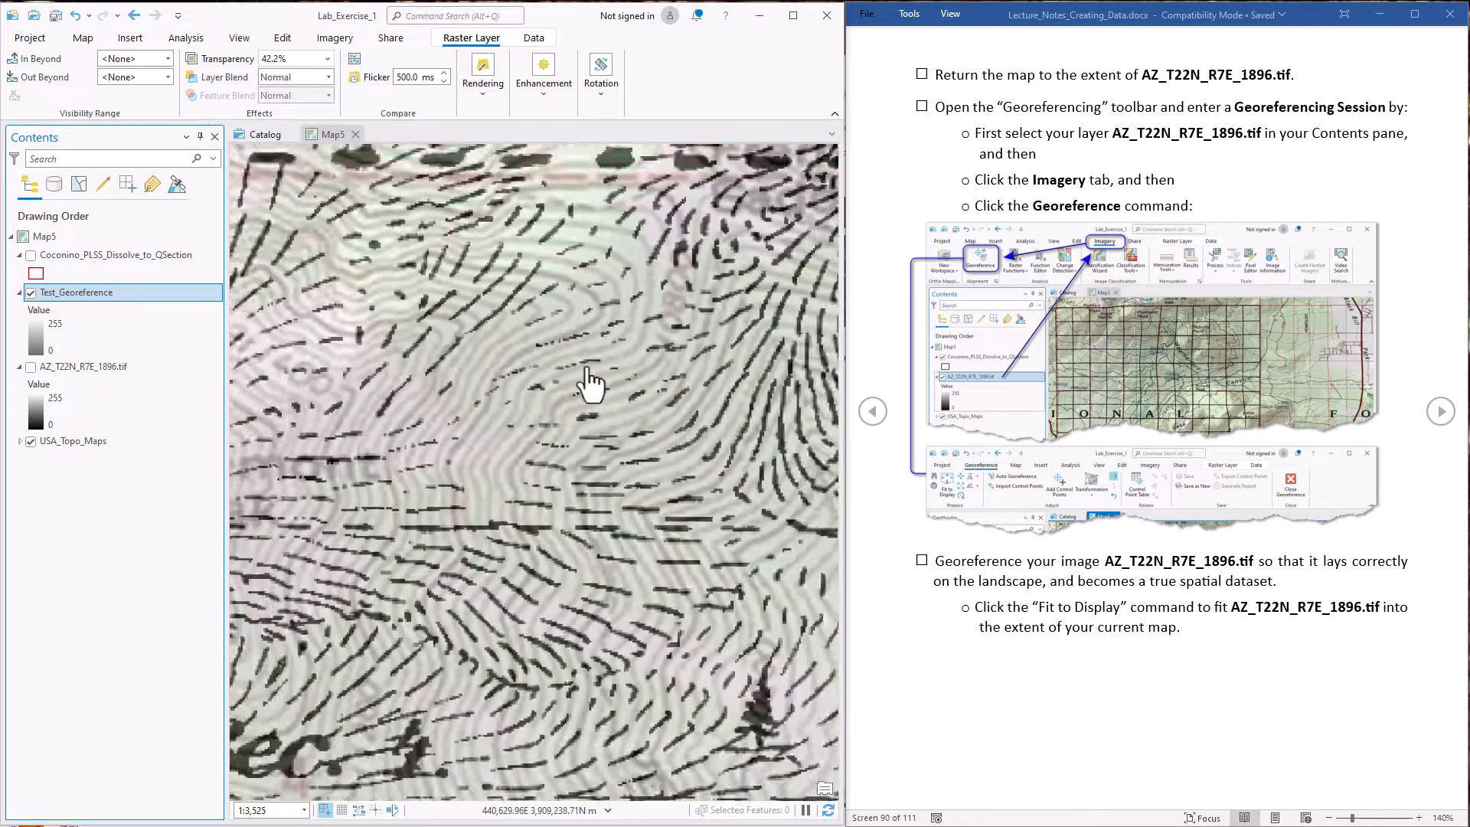
pyautogui.scroll(-2, 594, 386)
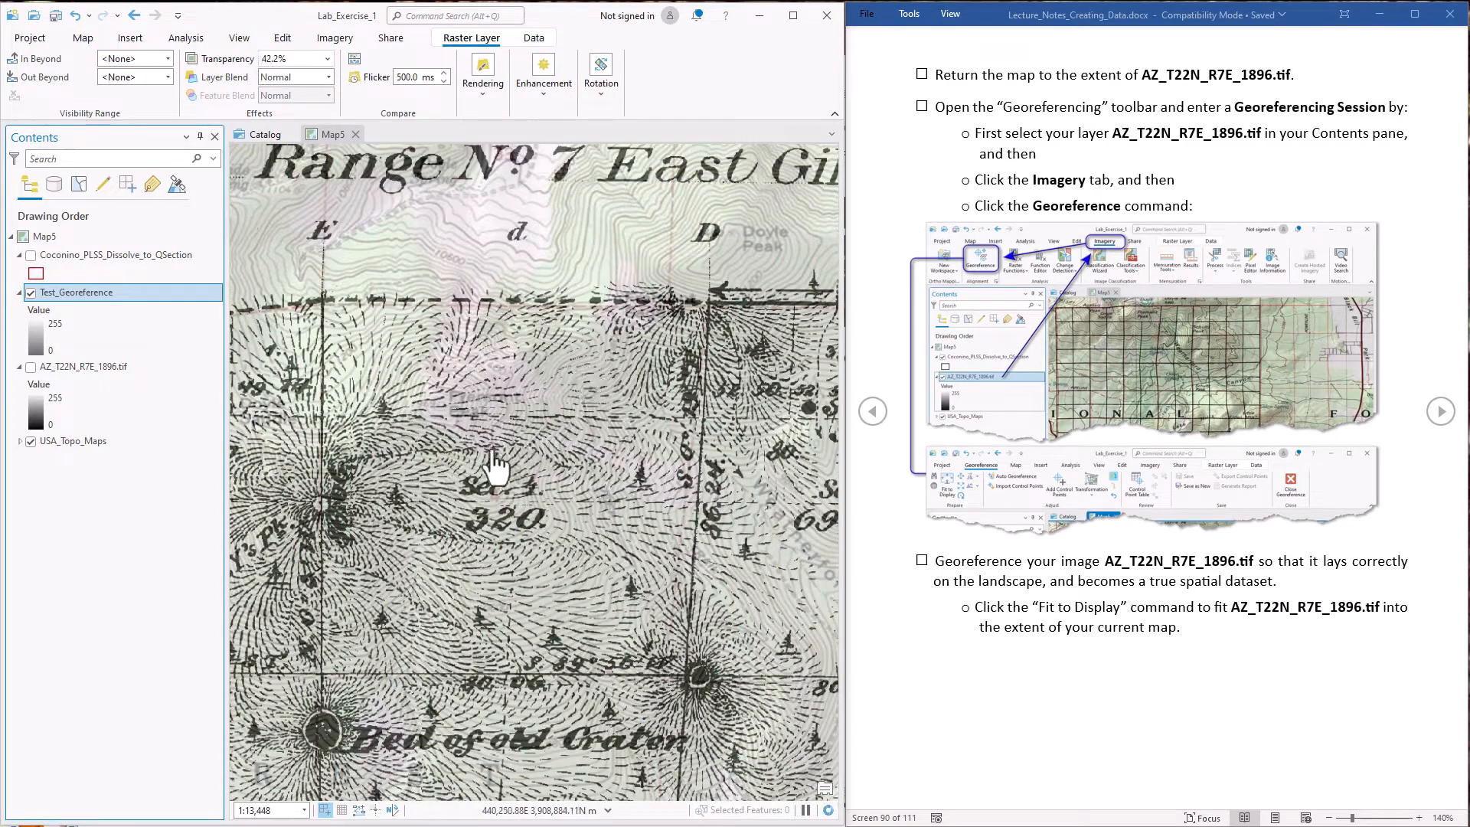
# Hide the Test_Georeference layer and examine the topo map around Doyle Saddle, Agassiz Peak and Humphreys Peak
pyautogui.moveTo(492, 469); pyautogui.dragTo(732, 360)
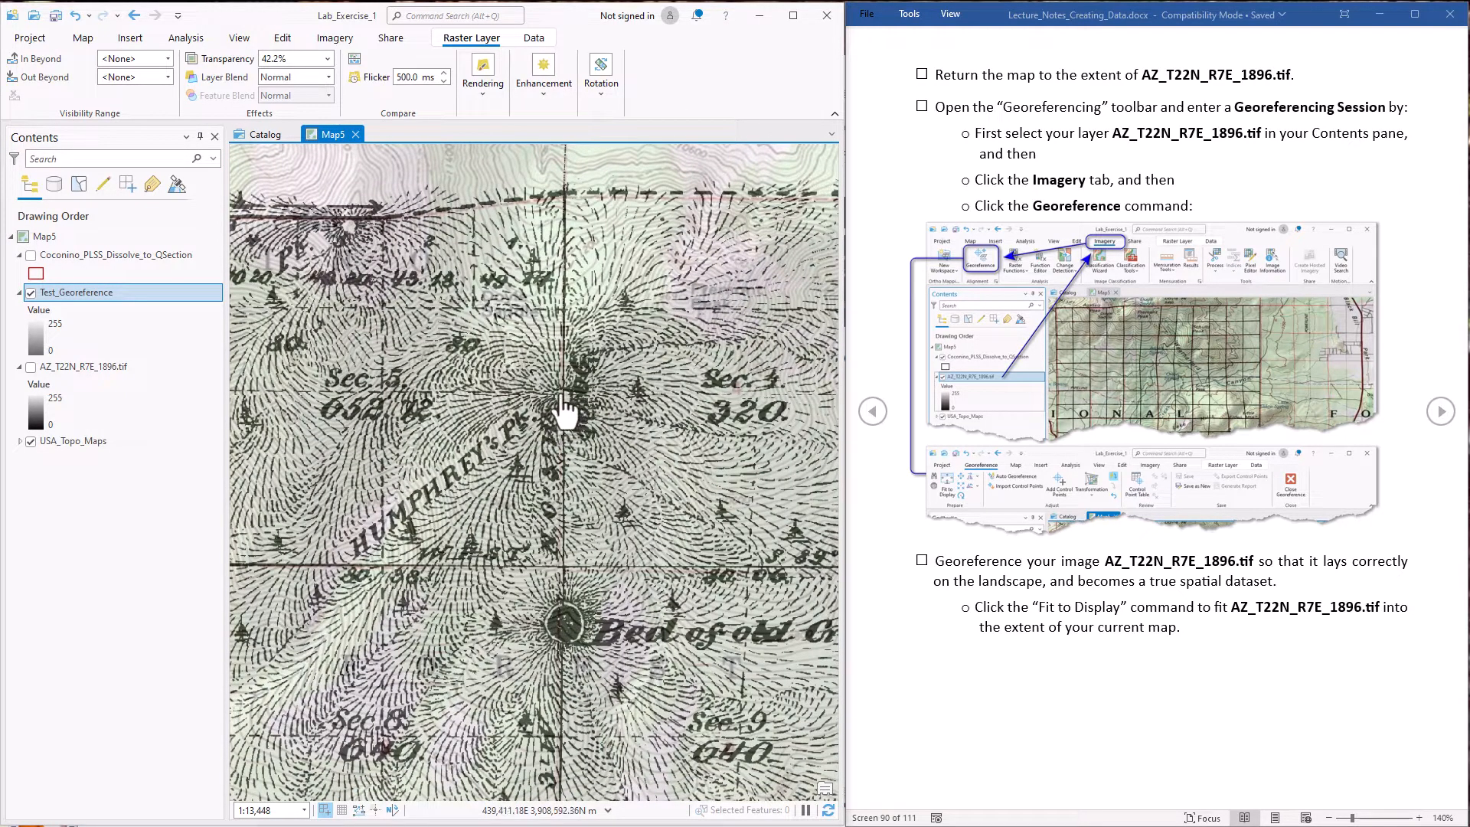
pyautogui.click(31, 292)
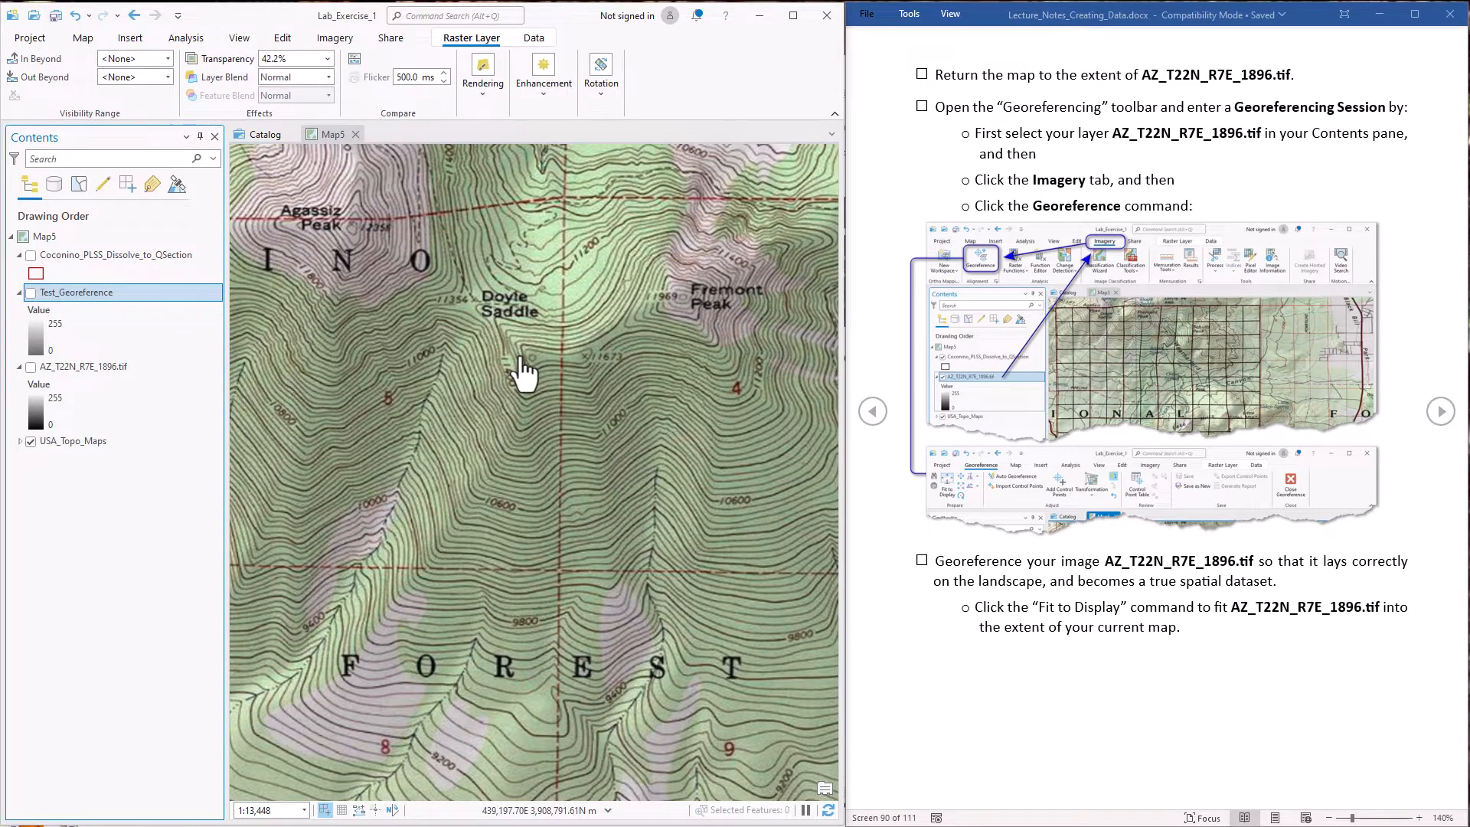
pyautogui.scroll(-3, 522, 373)
pyautogui.scroll(-2, 508, 349)
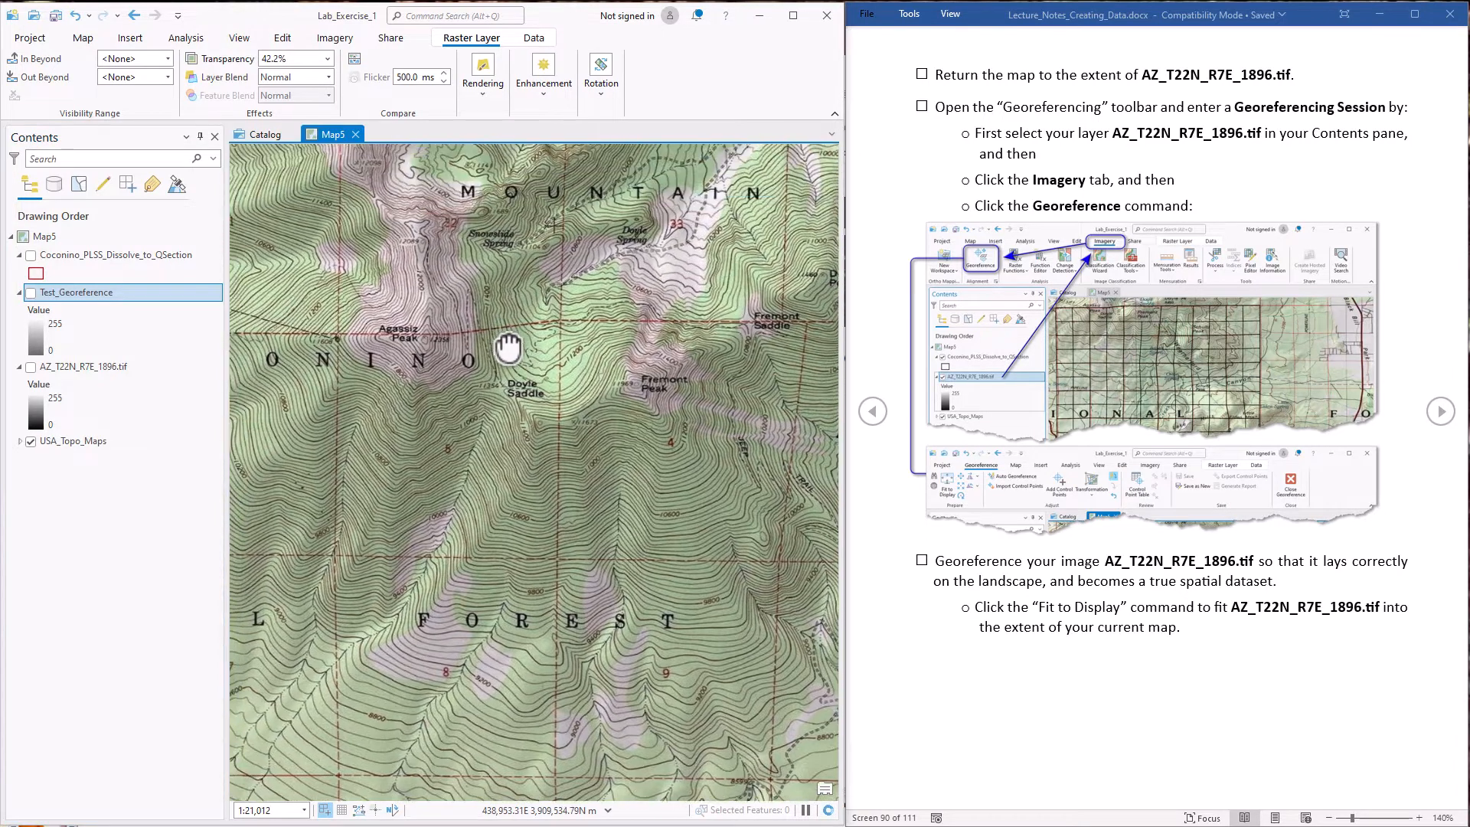
pyautogui.moveTo(508, 348); pyautogui.dragTo(545, 526)
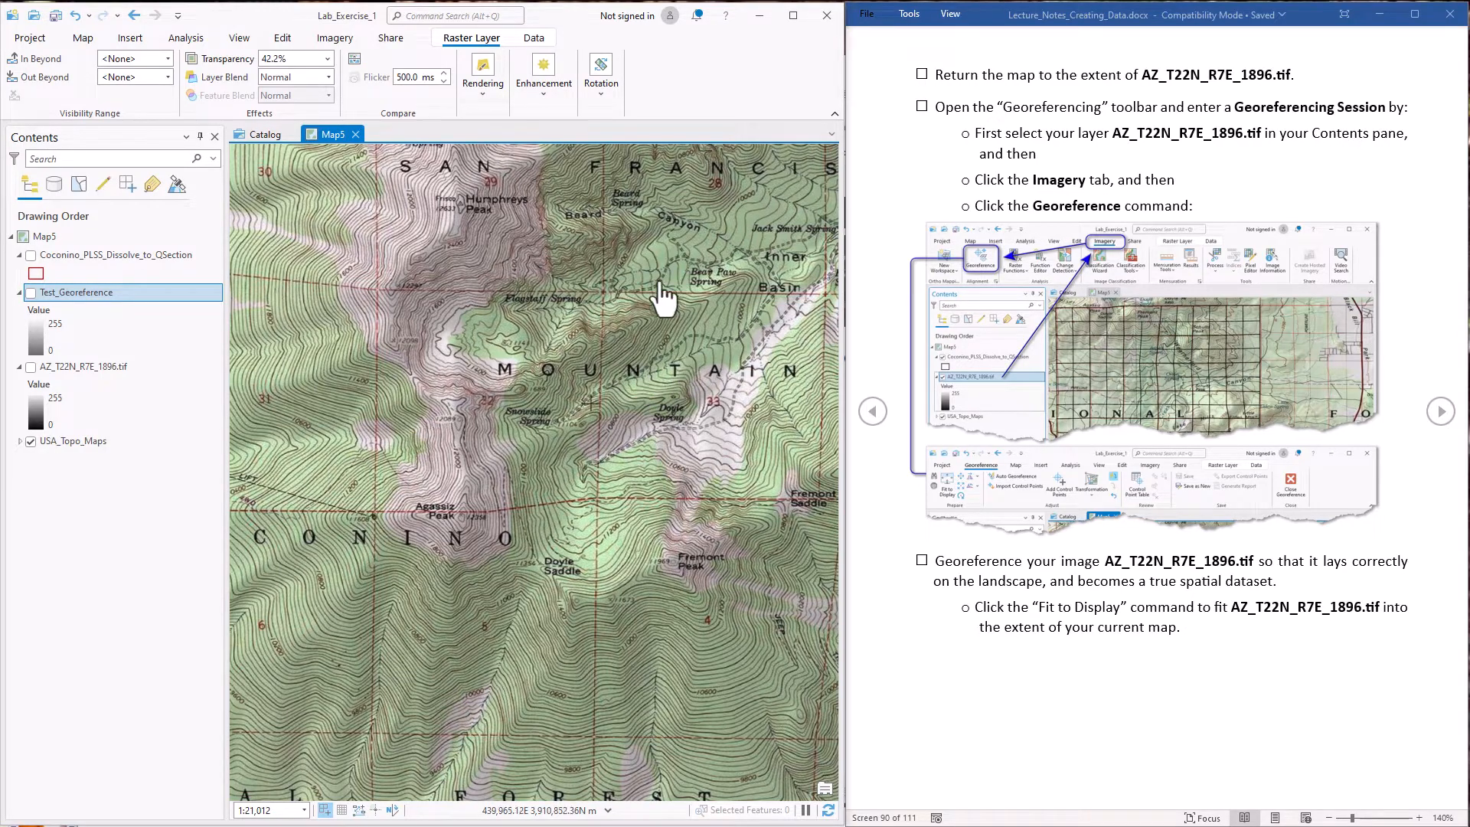
# Show the Test_Georeference layer again at its full extent and set its transparency to 0.0%
pyautogui.click(90, 291)
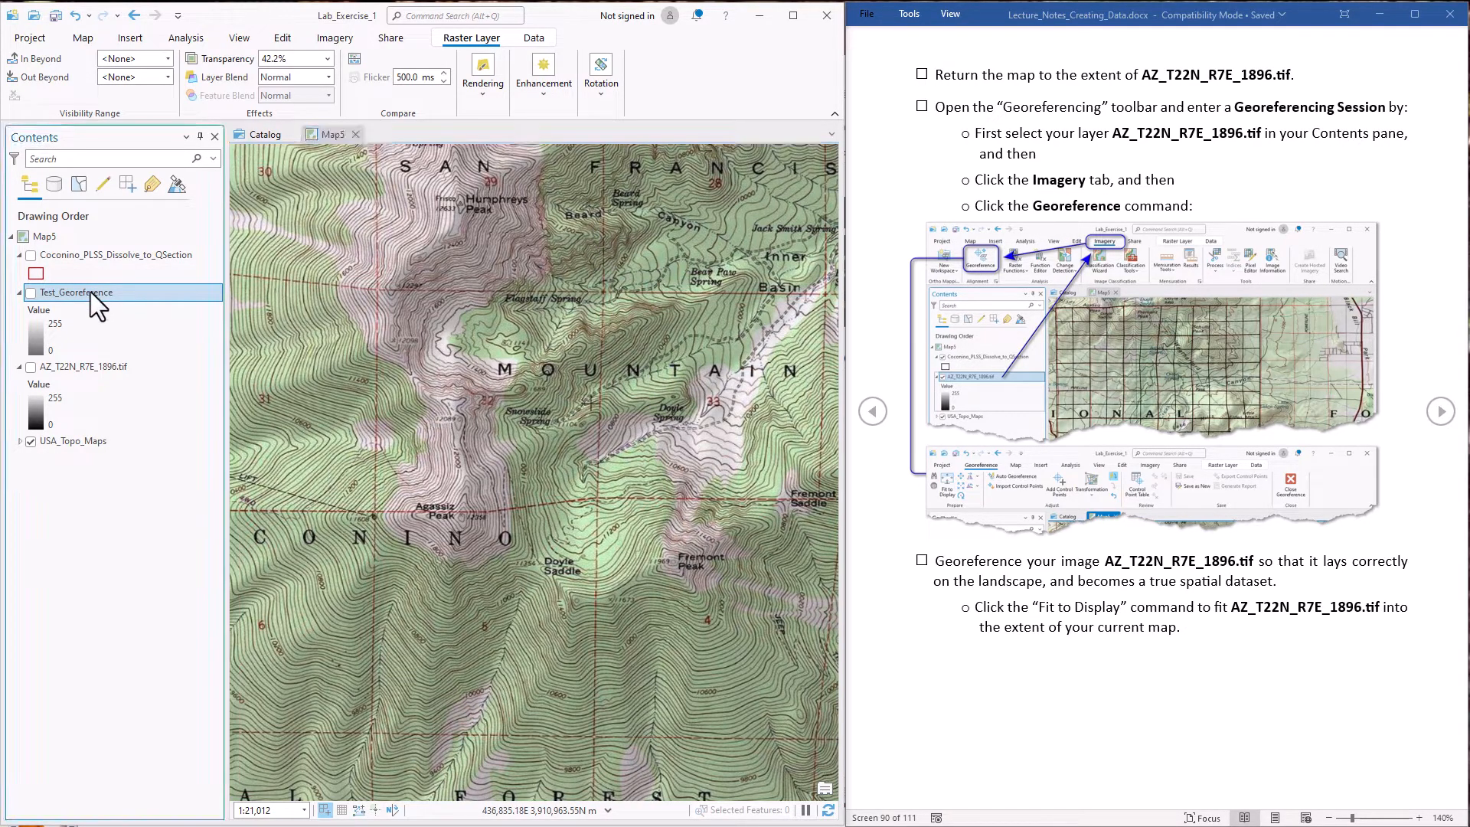
pyautogui.click(159, 292)
pyautogui.rightClick(158, 291)
pyautogui.click(191, 281)
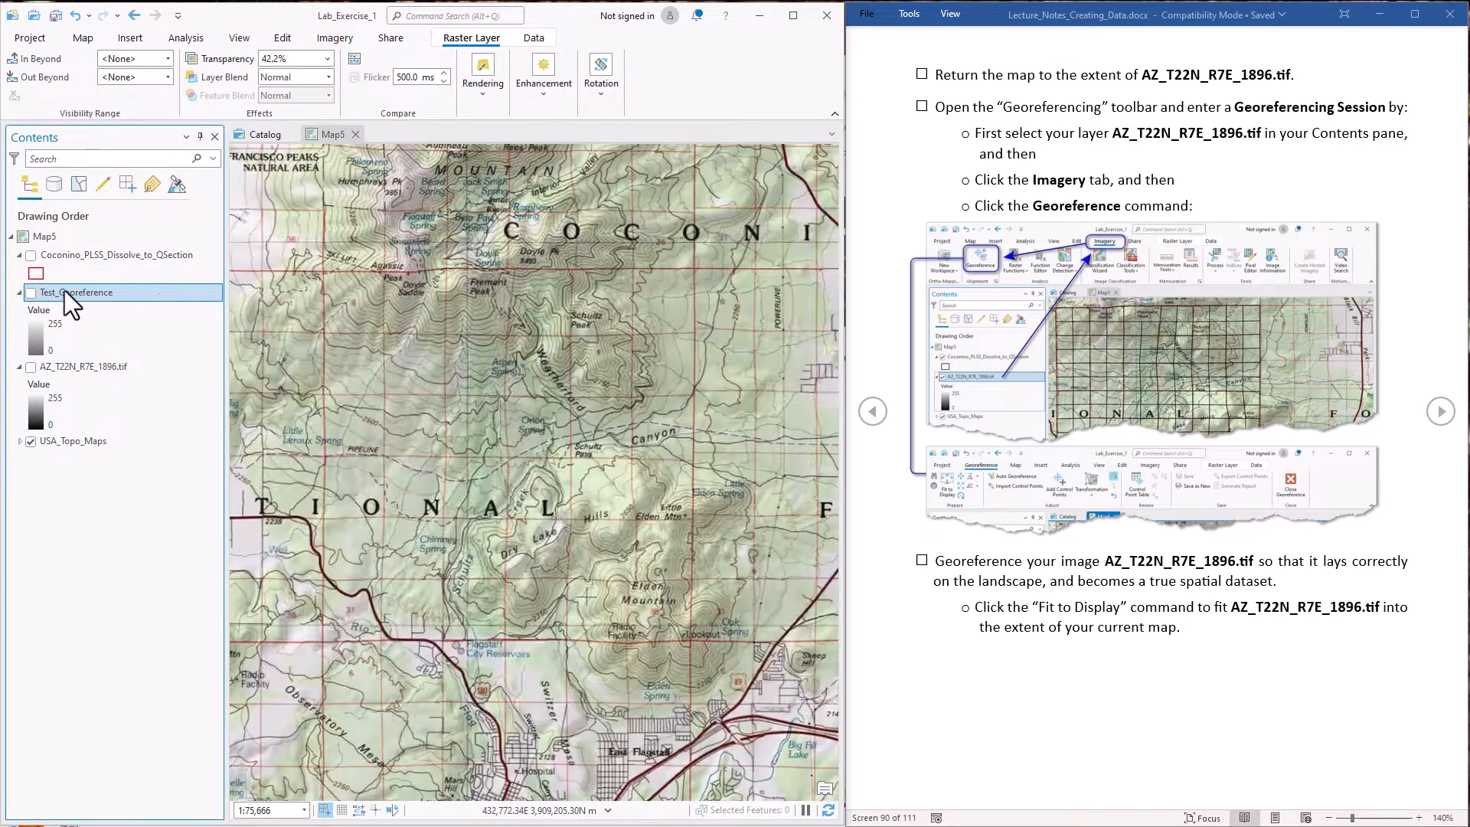
pyautogui.click(31, 292)
pyautogui.click(328, 59)
pyautogui.moveTo(293, 75); pyautogui.dragTo(264, 77)
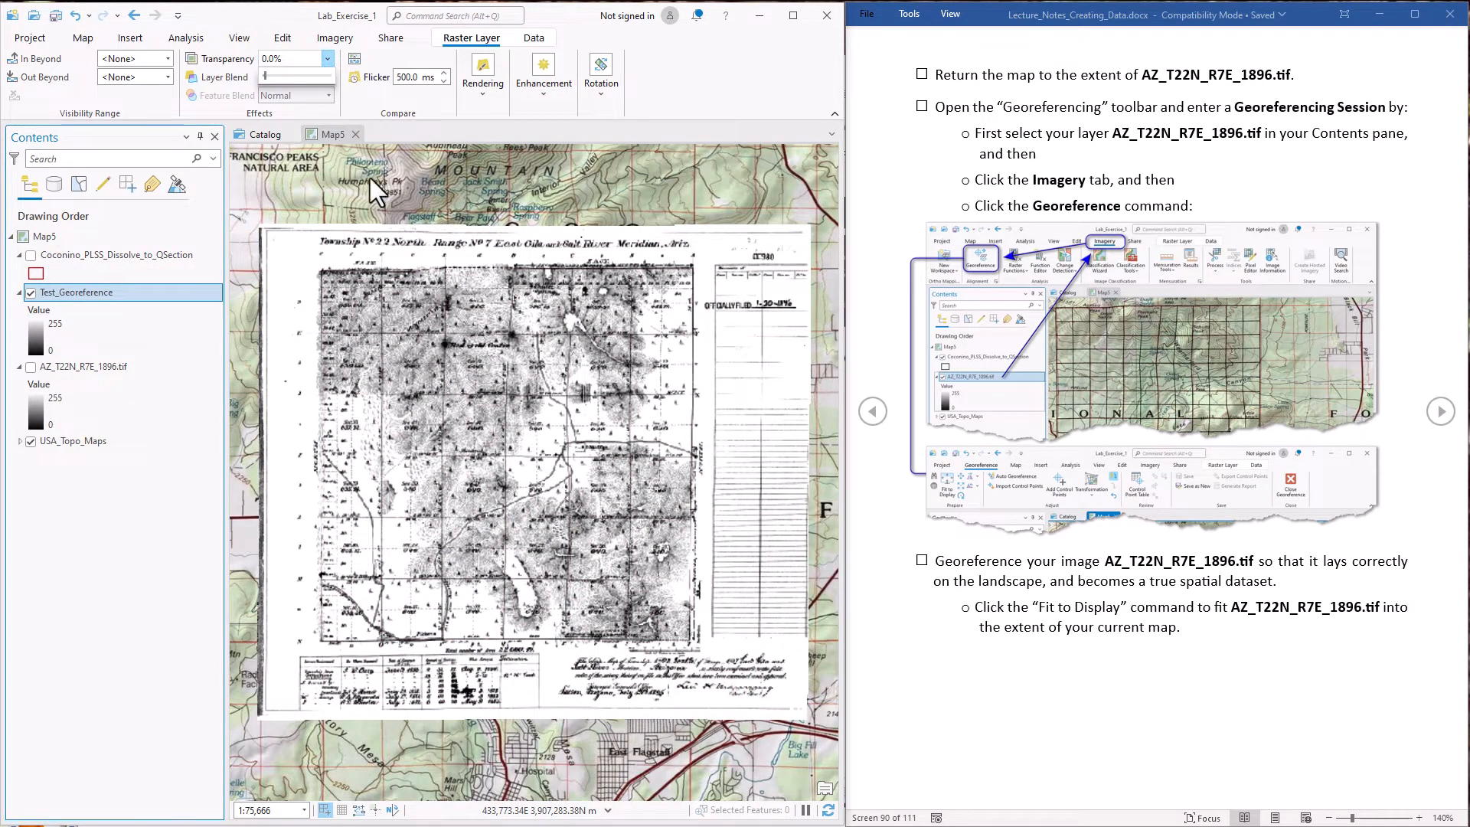